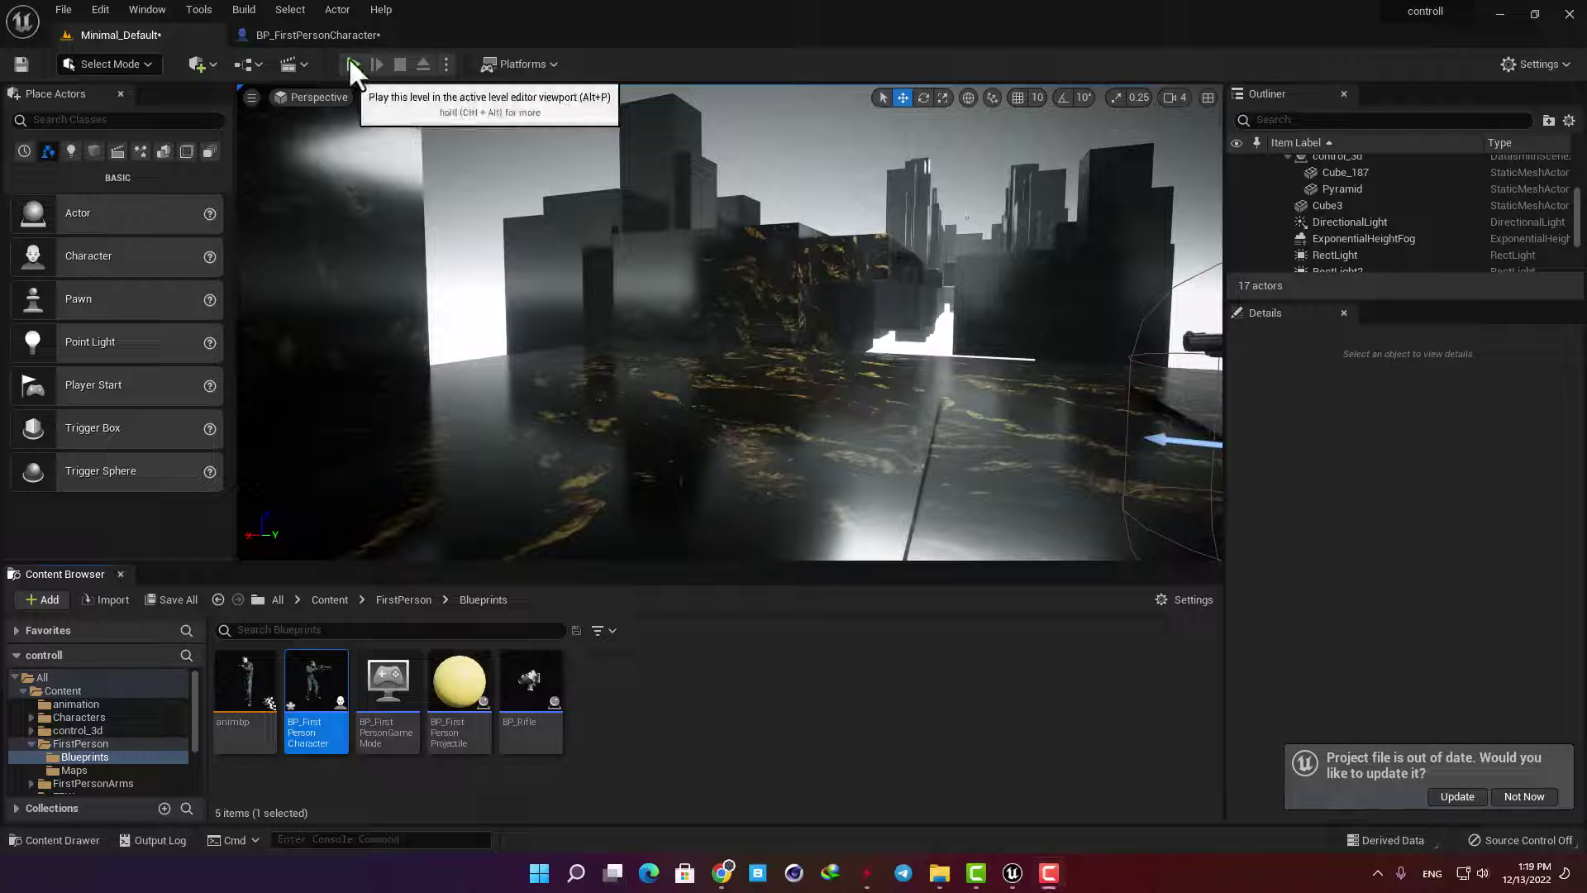
Play-test the level and fire the rifle five times.
click(353, 64)
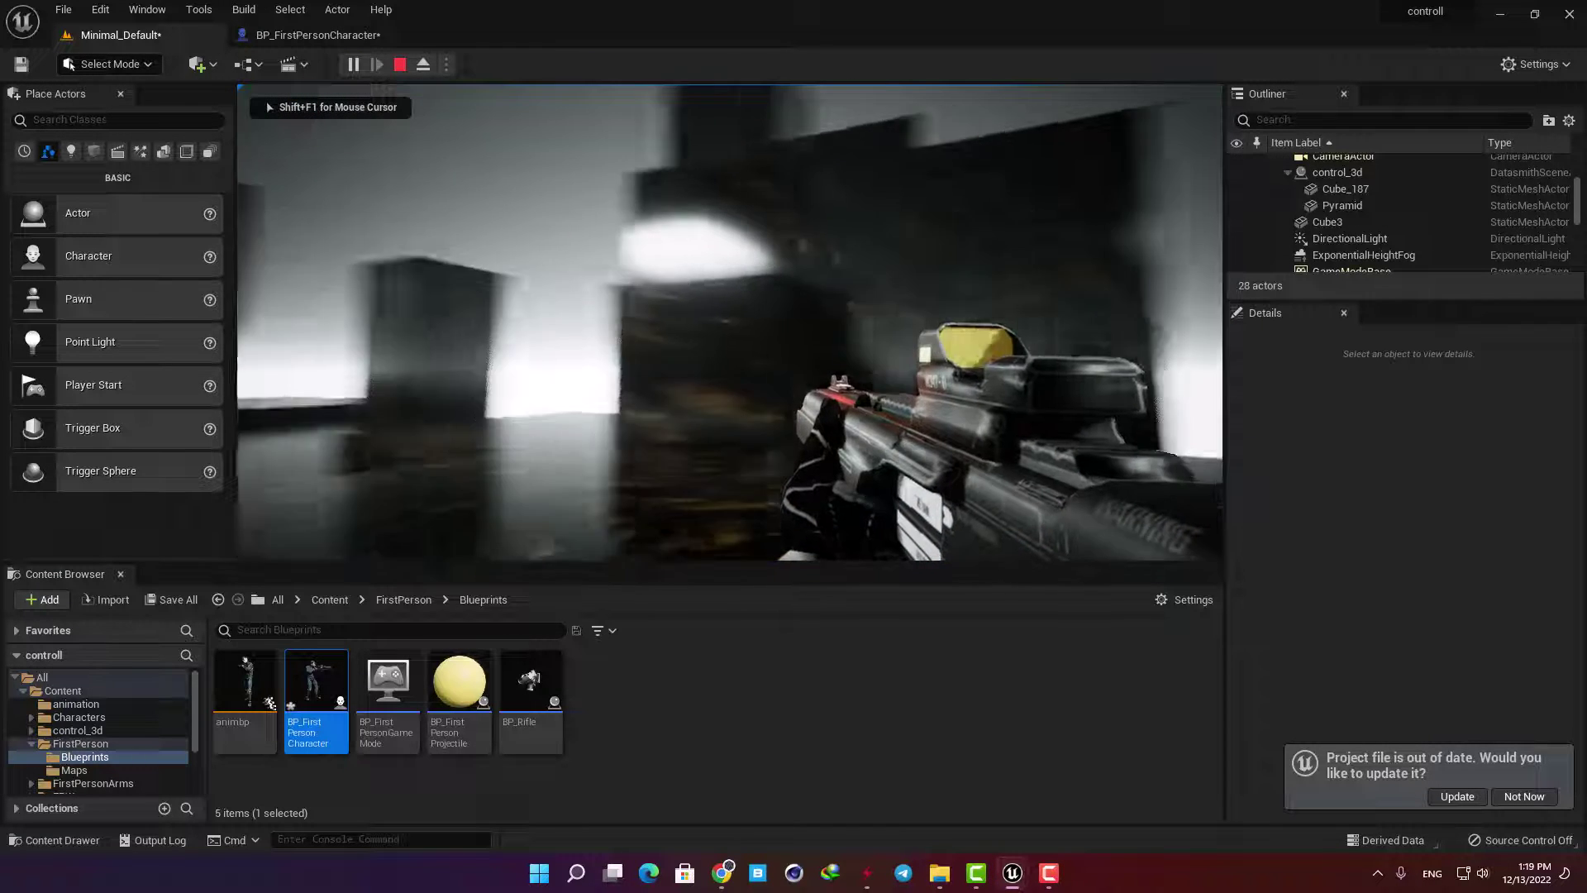
click(730, 322)
click(730, 323)
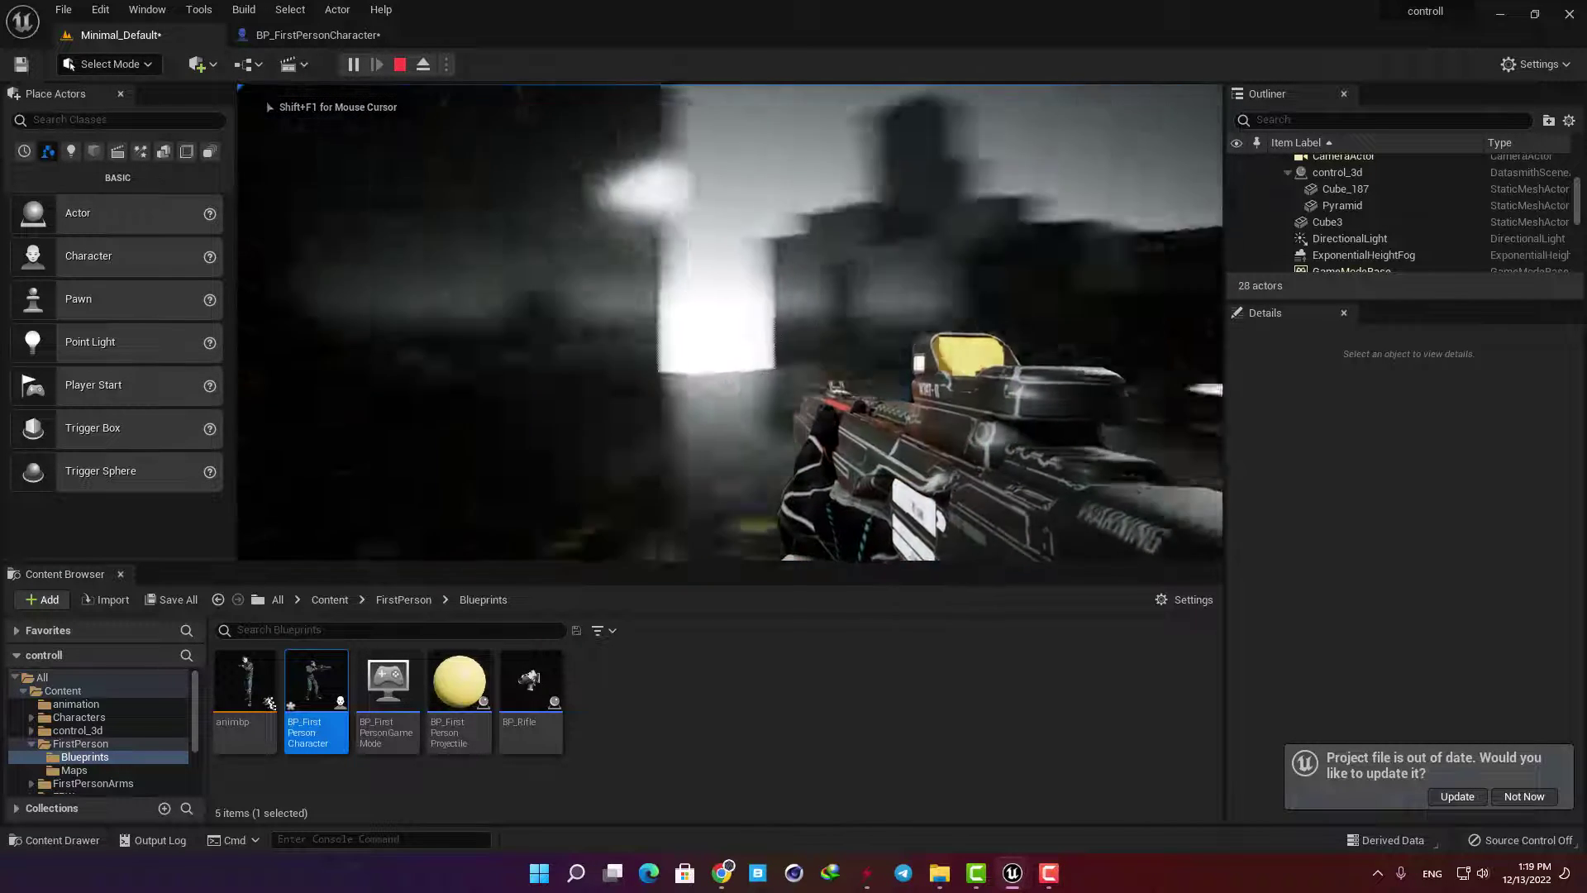
click(730, 322)
click(730, 322)
click(730, 323)
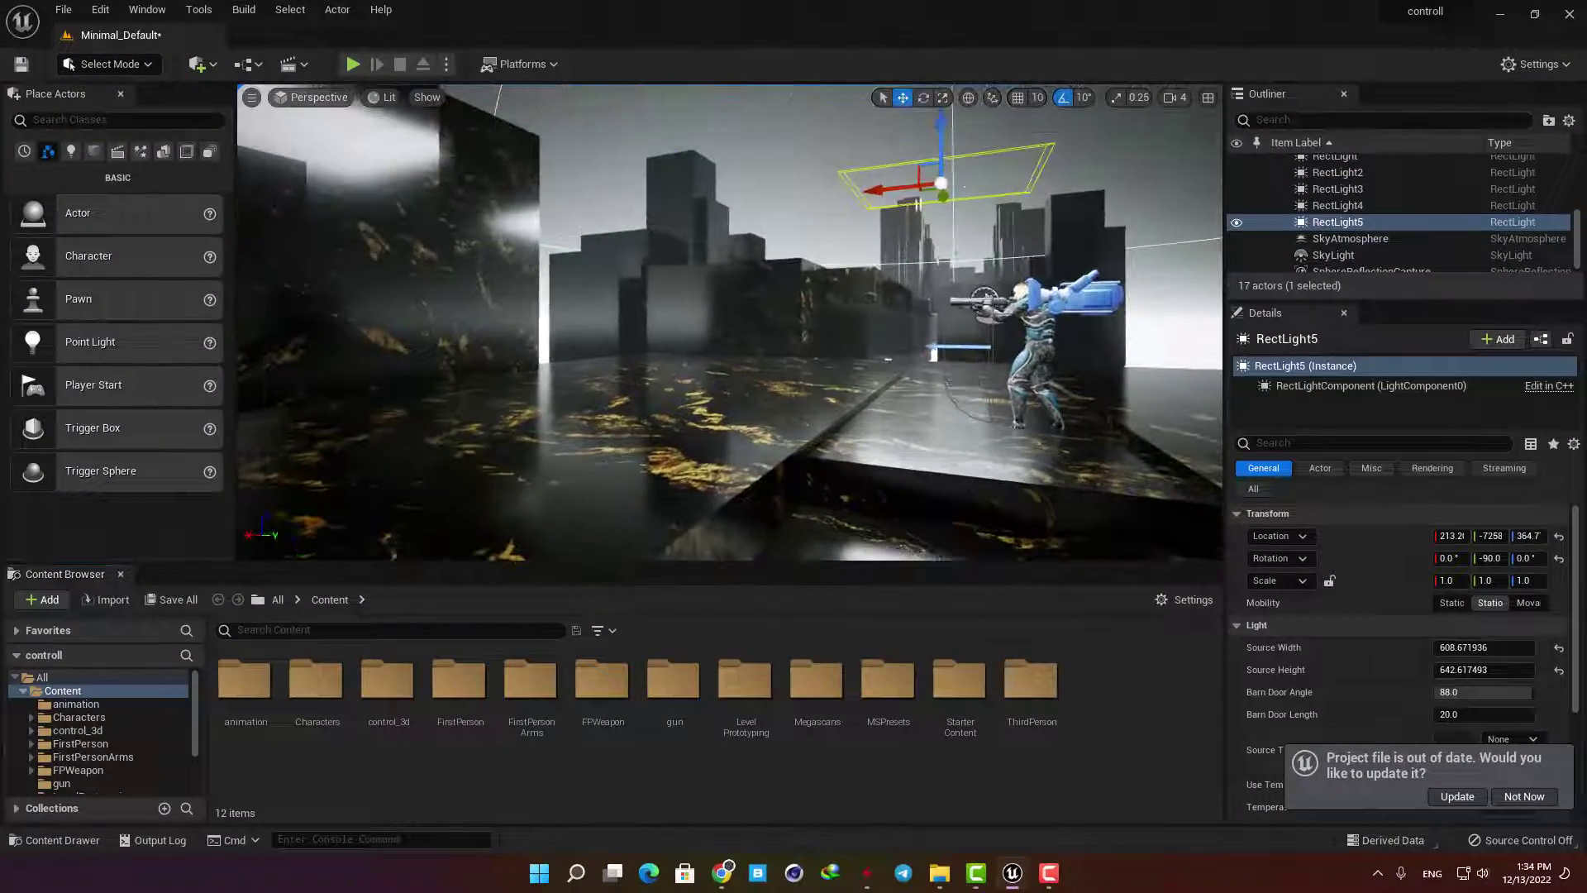
drag(728, 314, 757, 300)
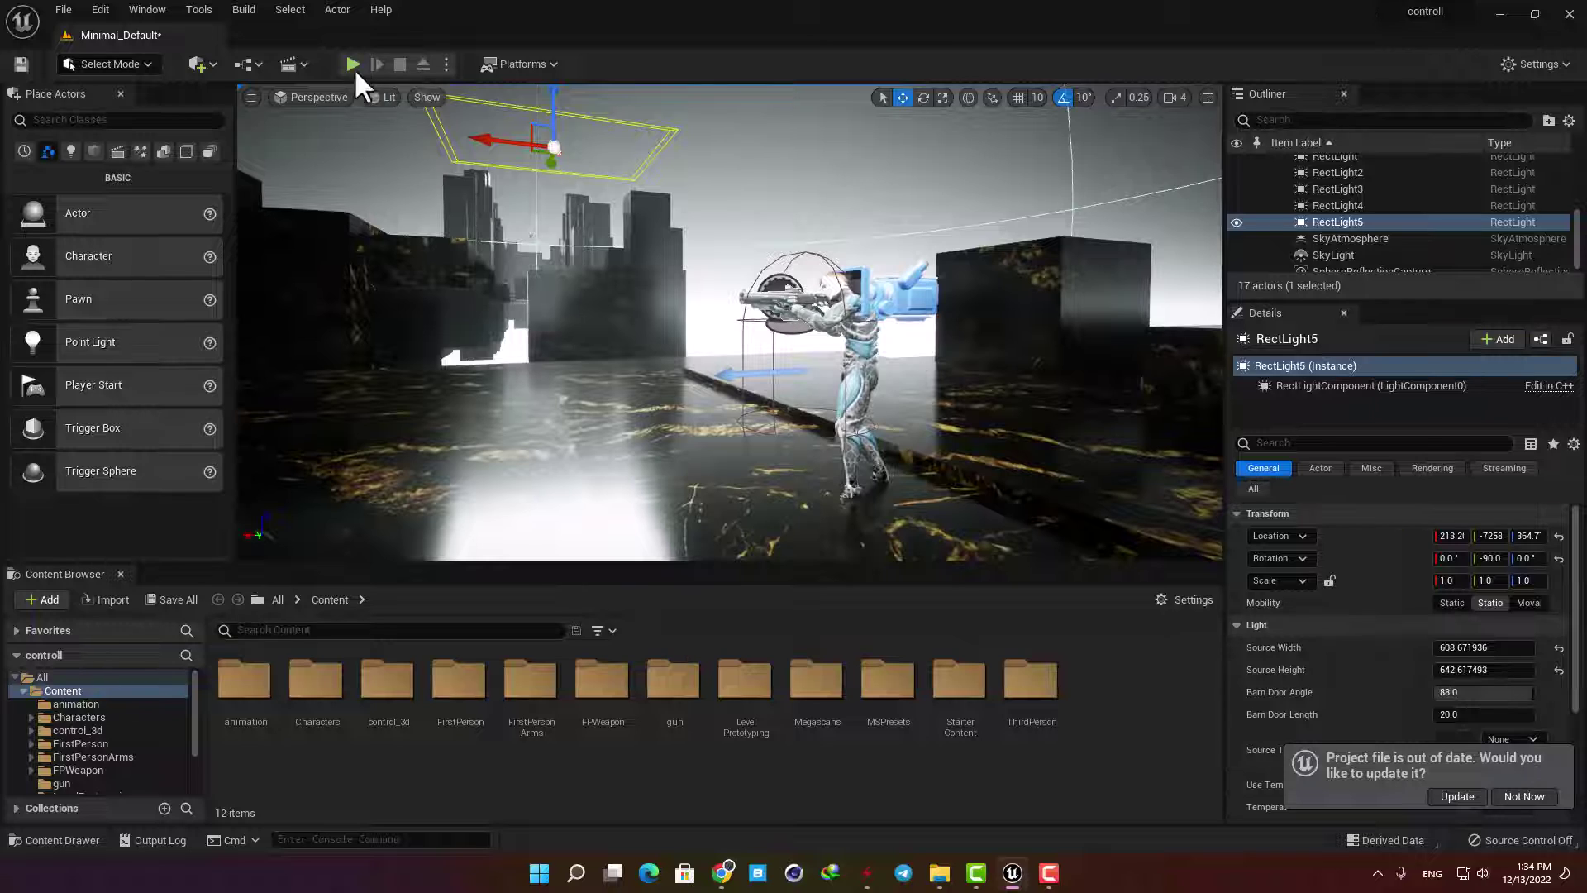
Run a second play-test, stop it with Esc, and bring up the Mixamo browser window maximized.
click(351, 64)
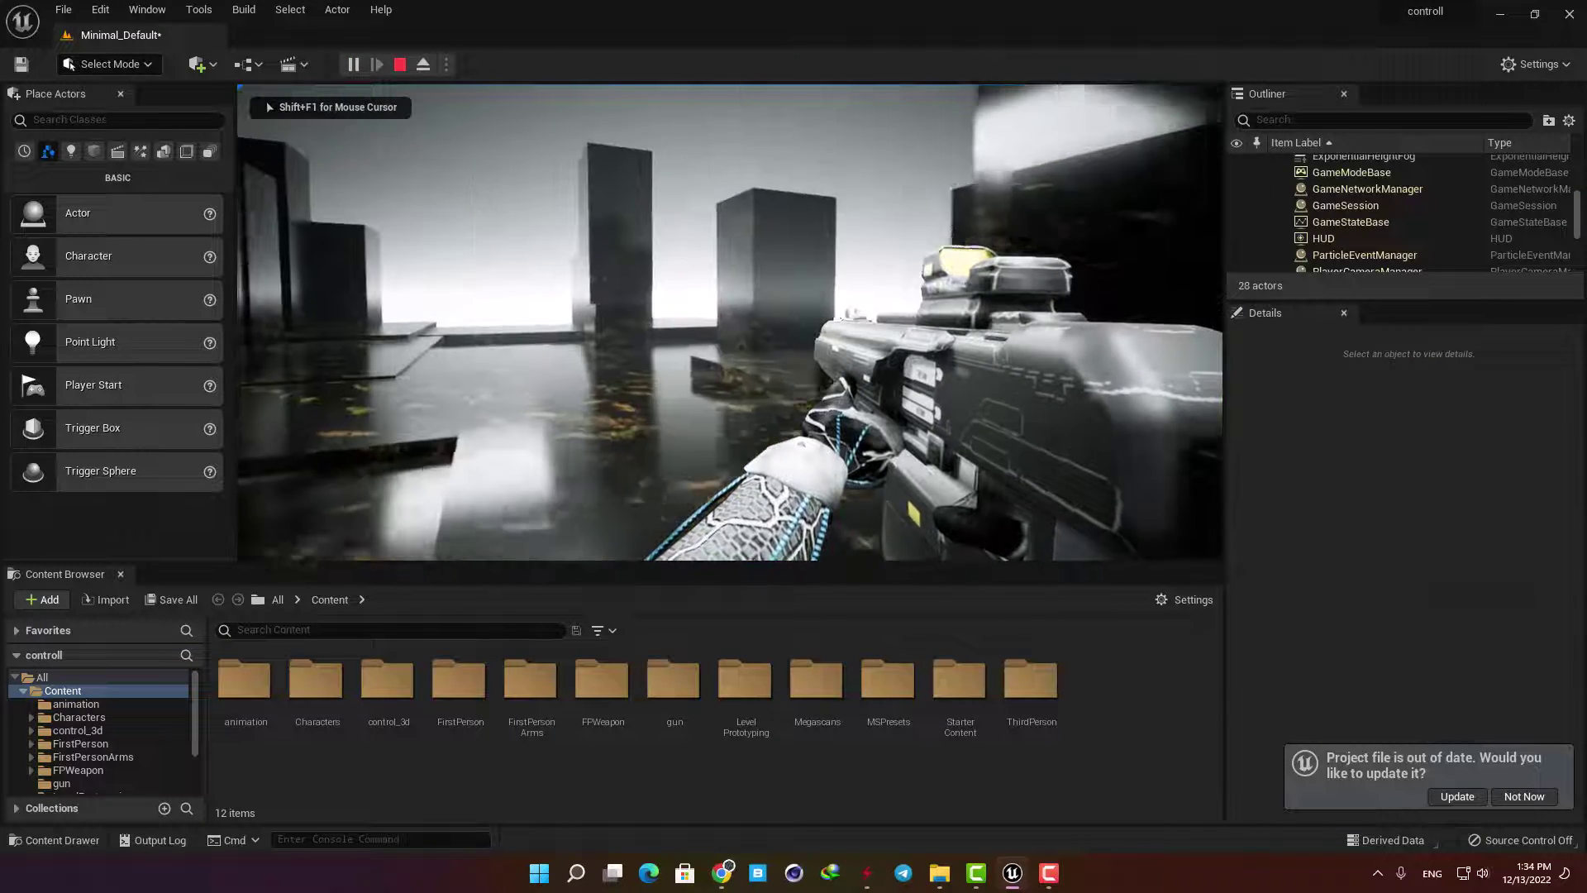
mouse_move(730, 323)
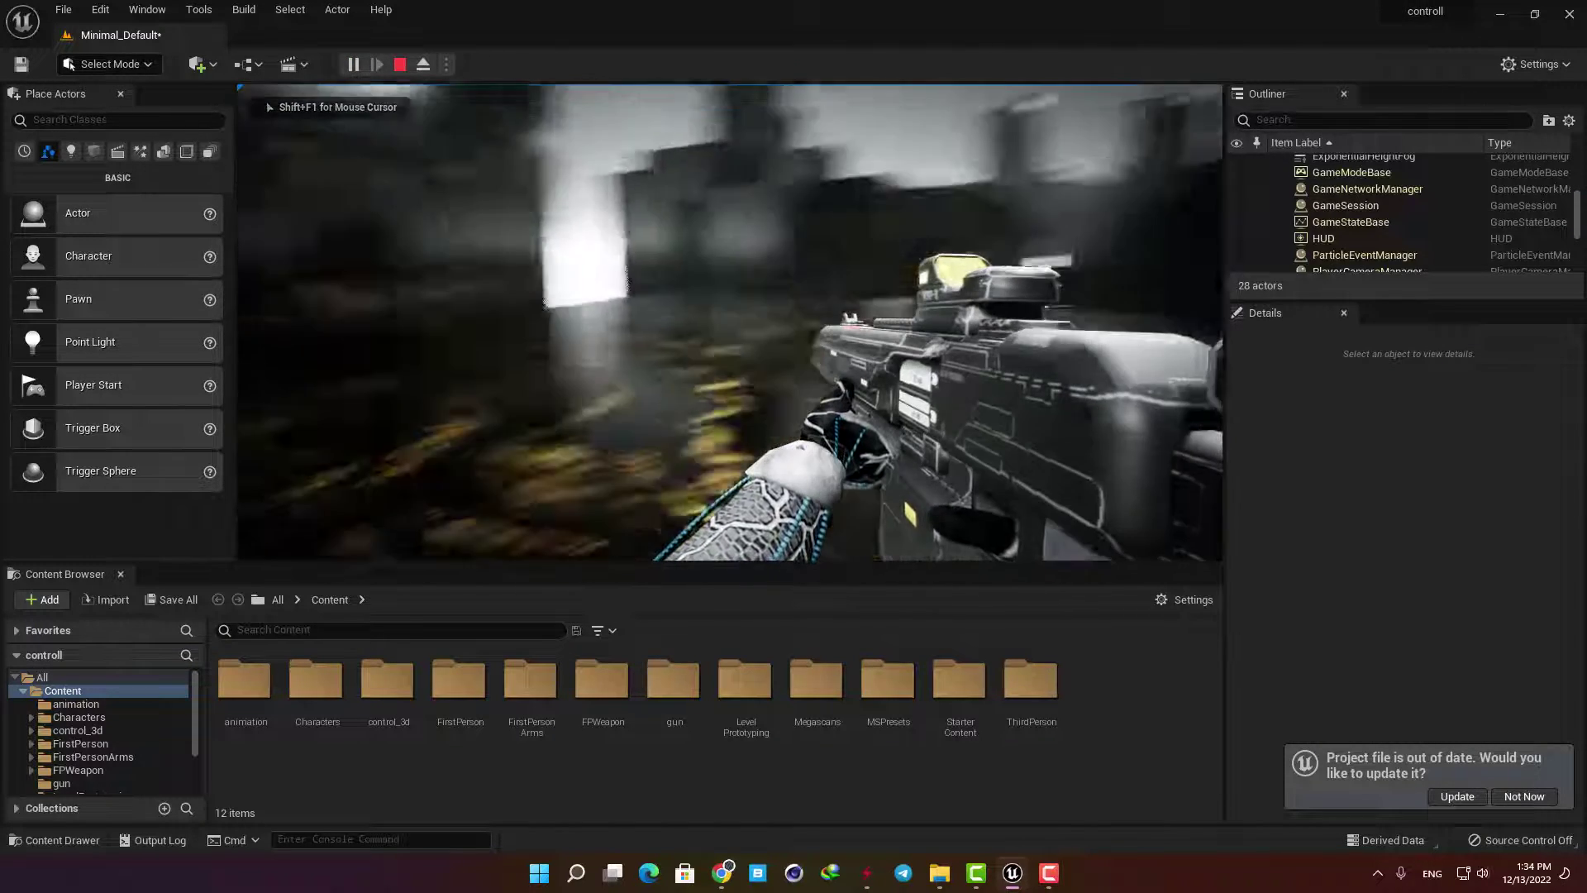
key(Escape)
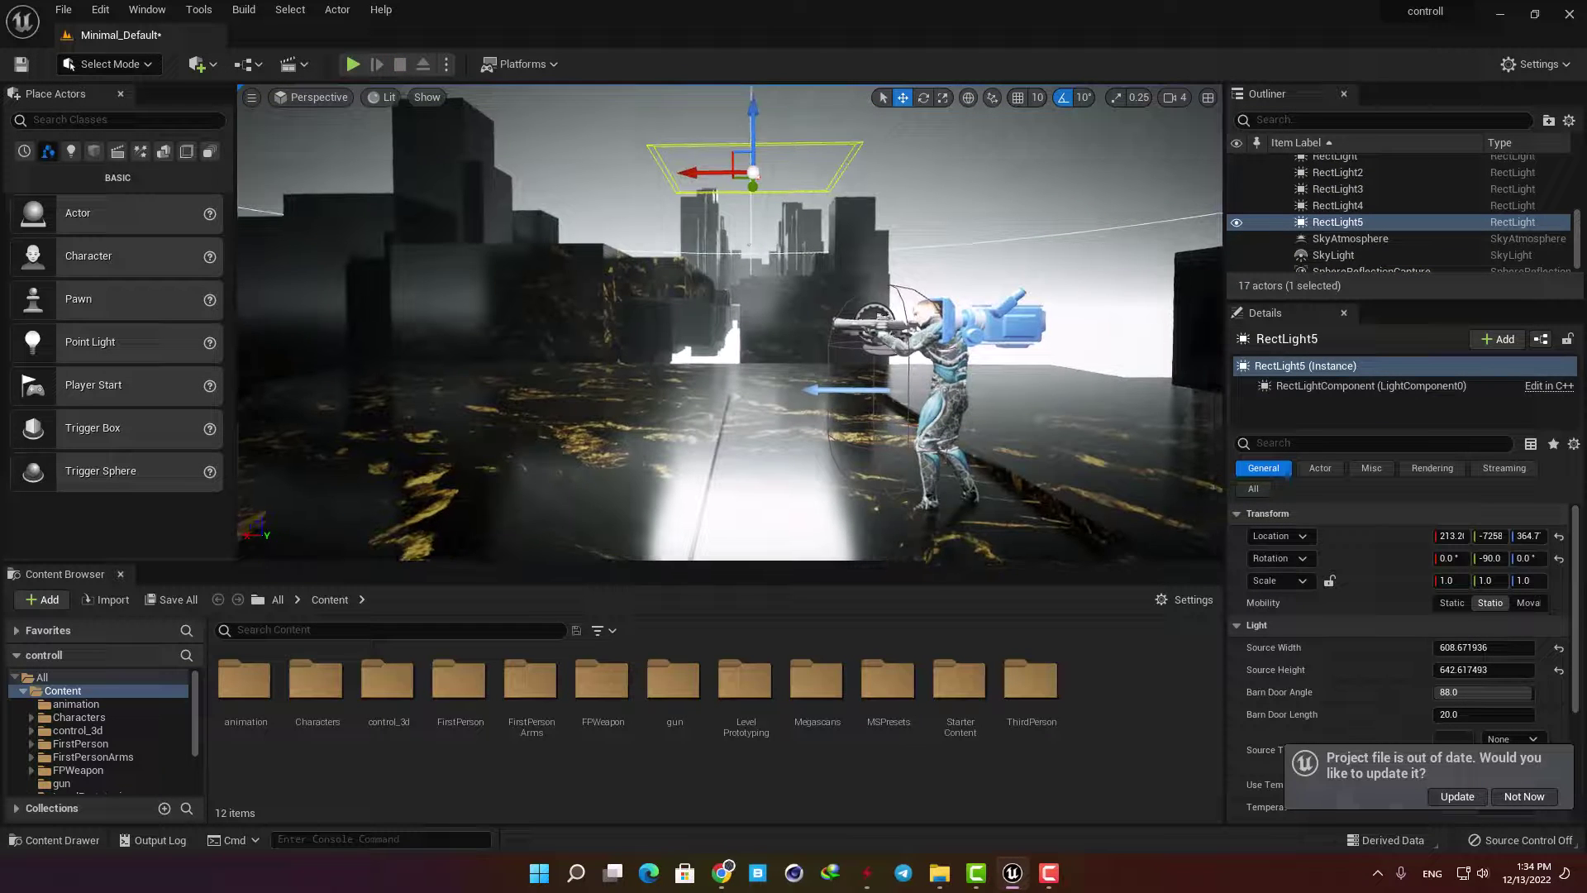
right_drag(860, 405, 928, 397)
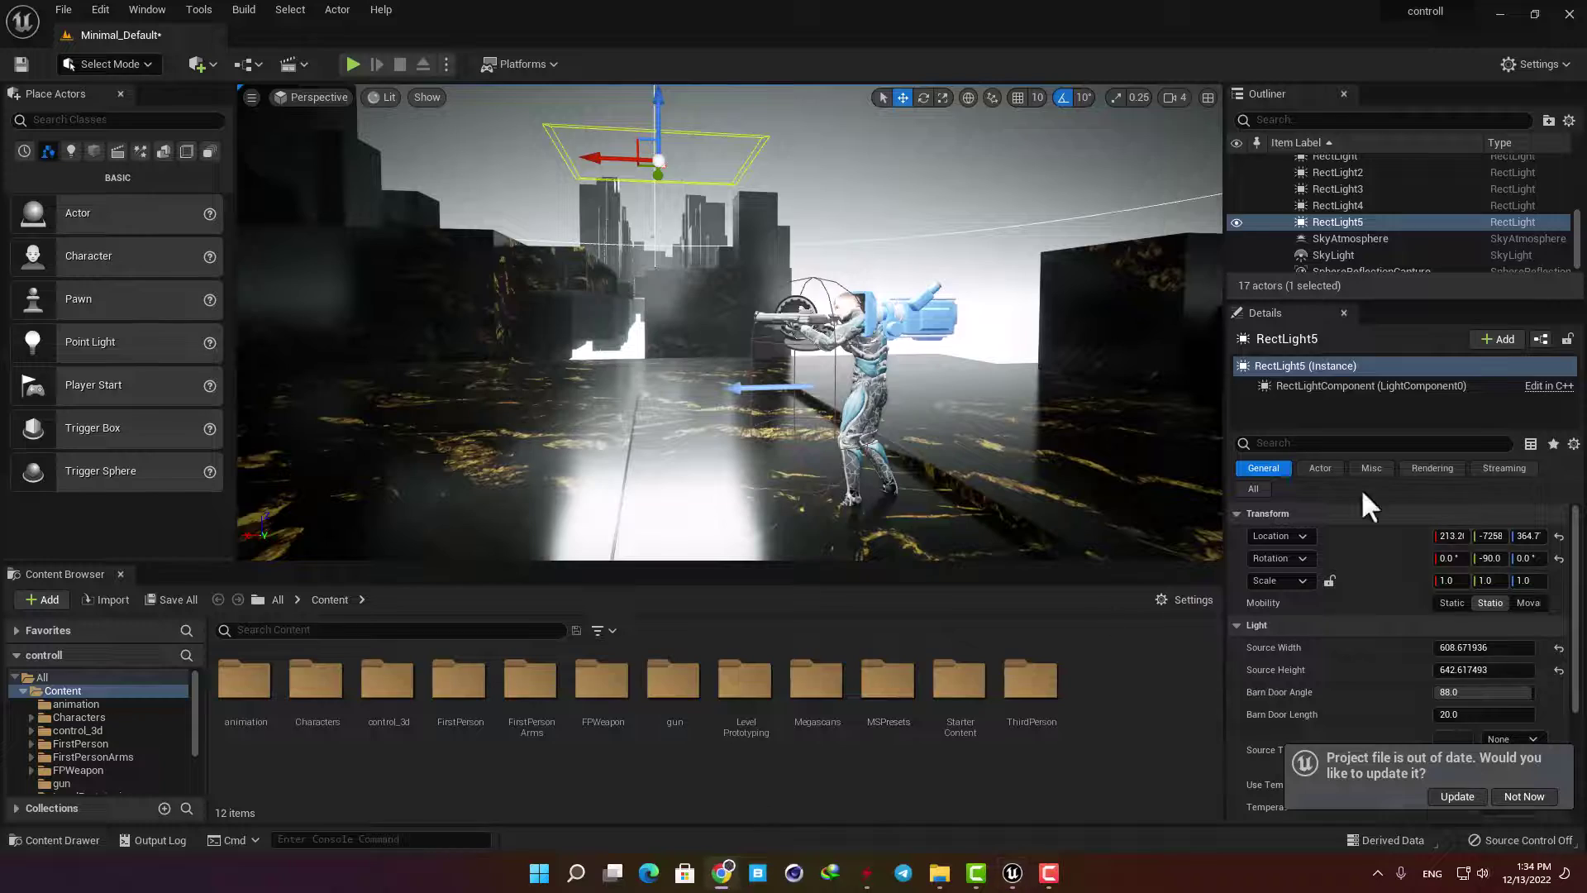
key(alt+Tab)
double_click(598, 125)
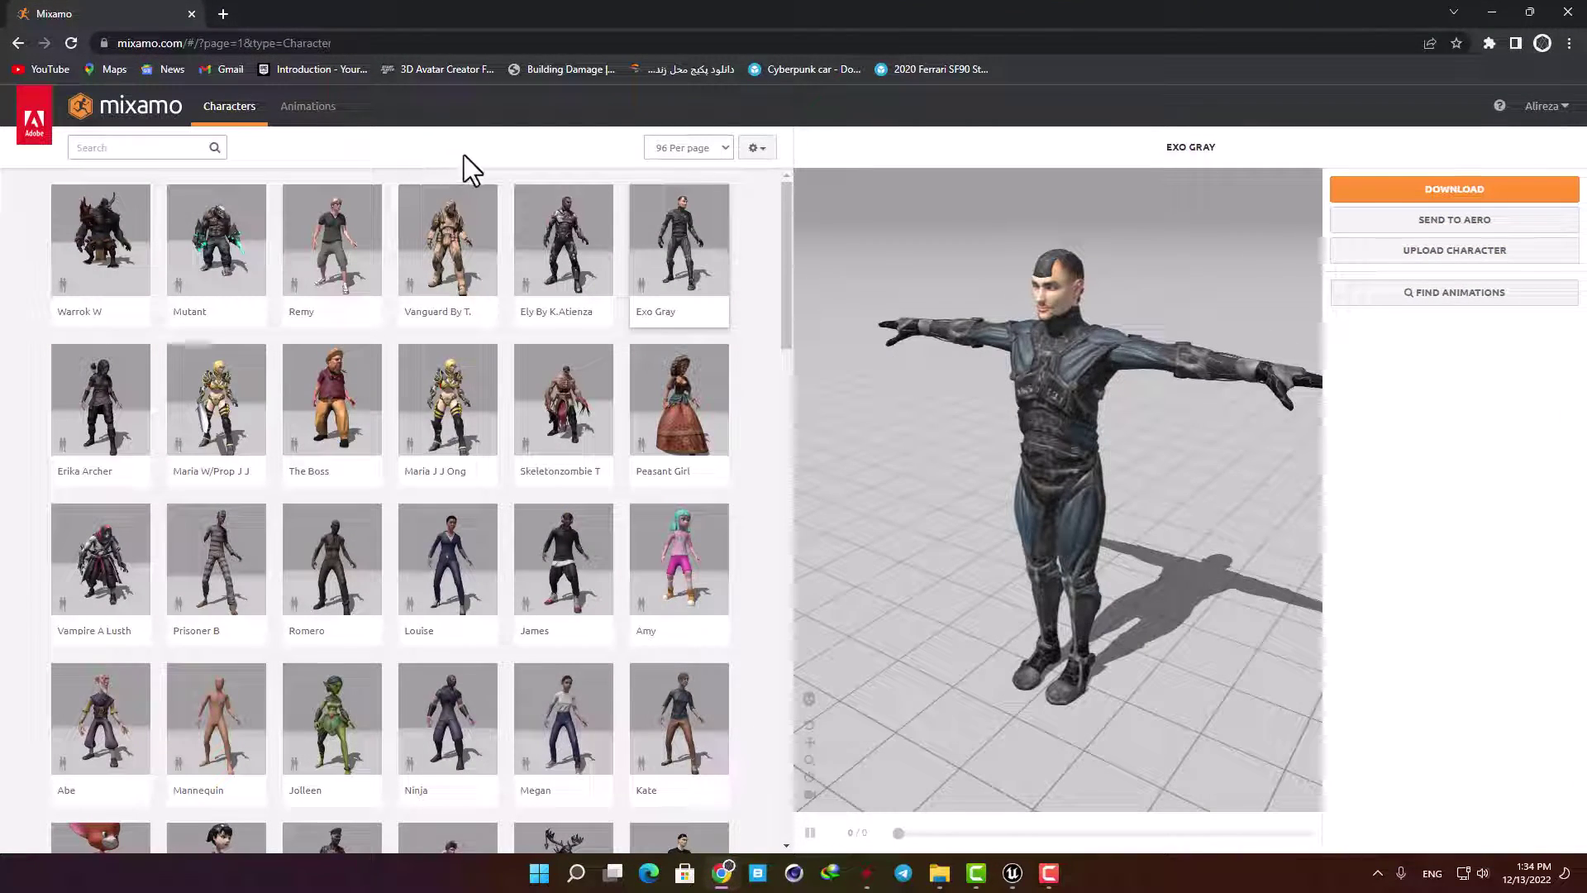
Pick the first 'firing rifle' animation, trim it to frames 27–78, and download it.
click(312, 109)
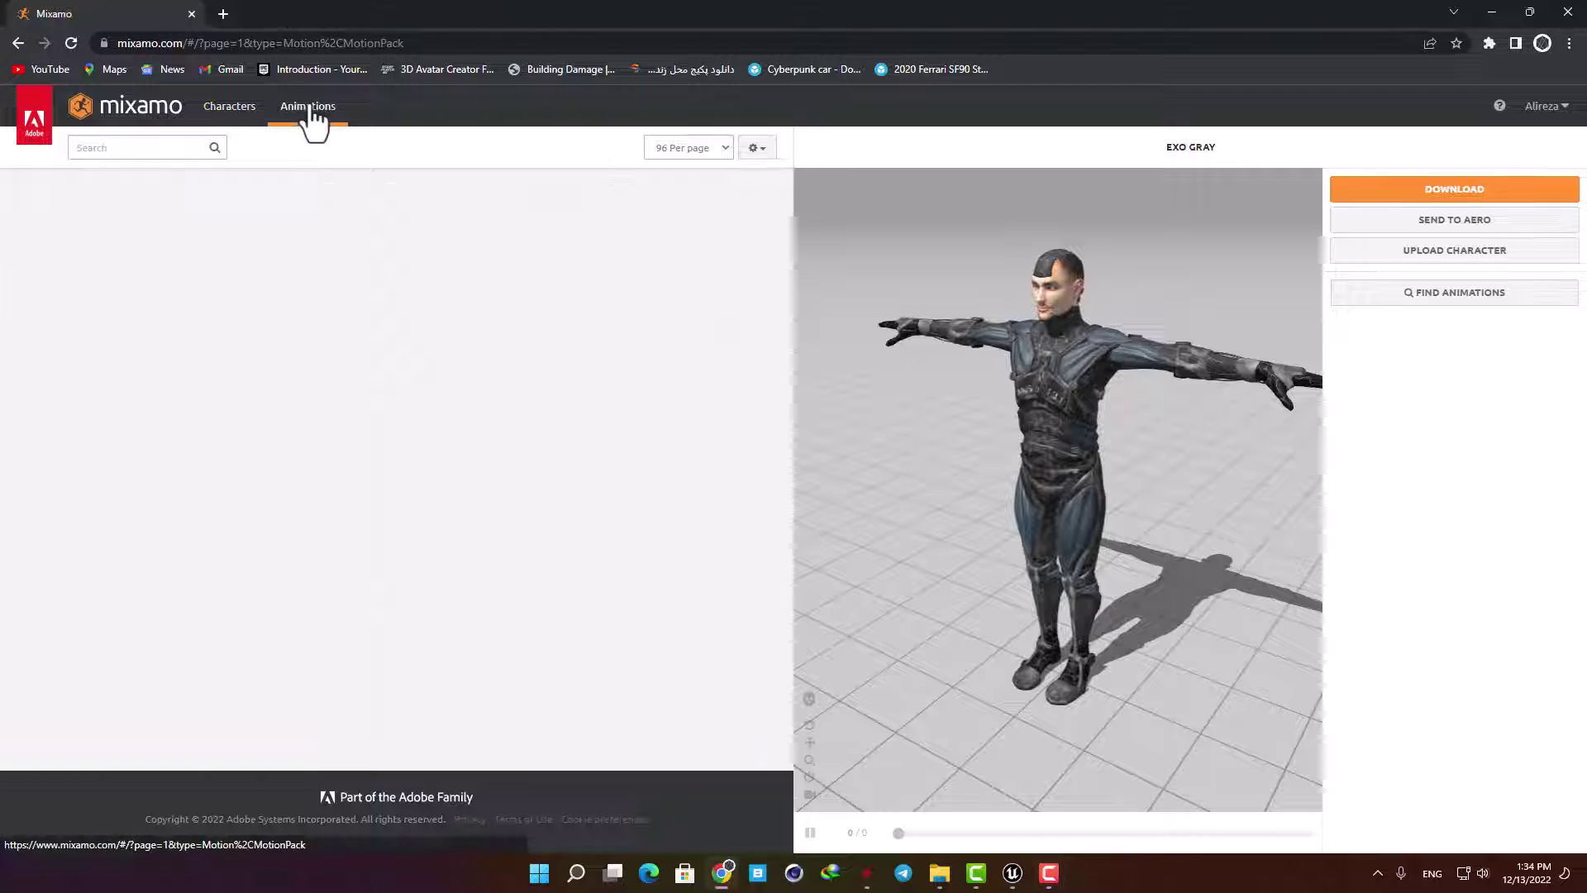
click(122, 152)
text(fir)
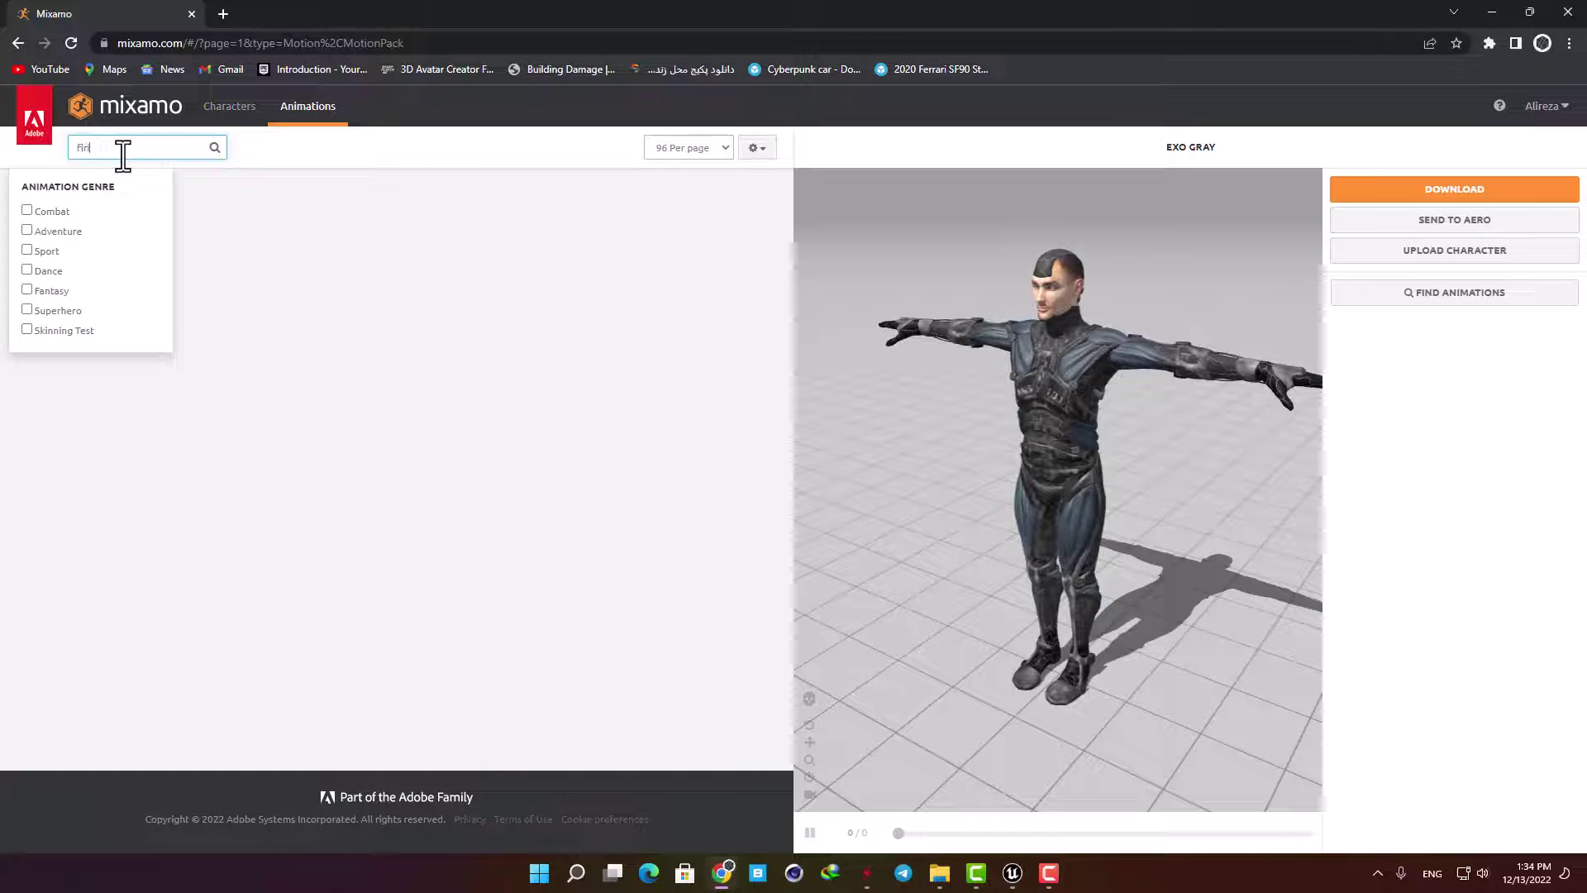
text(ing rifle)
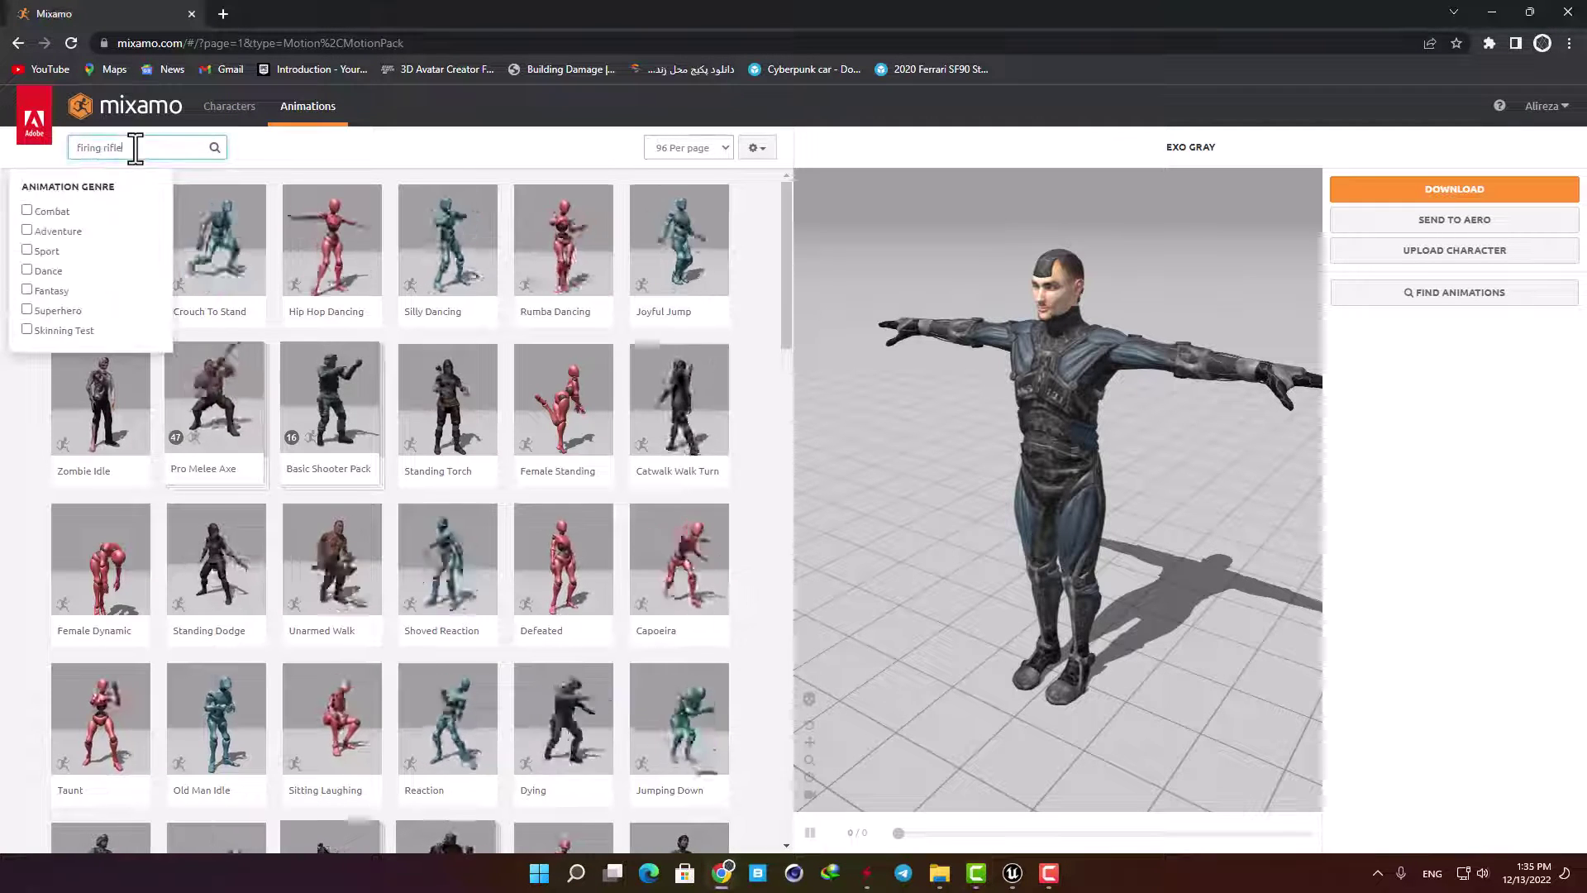
key(Return)
click(117, 300)
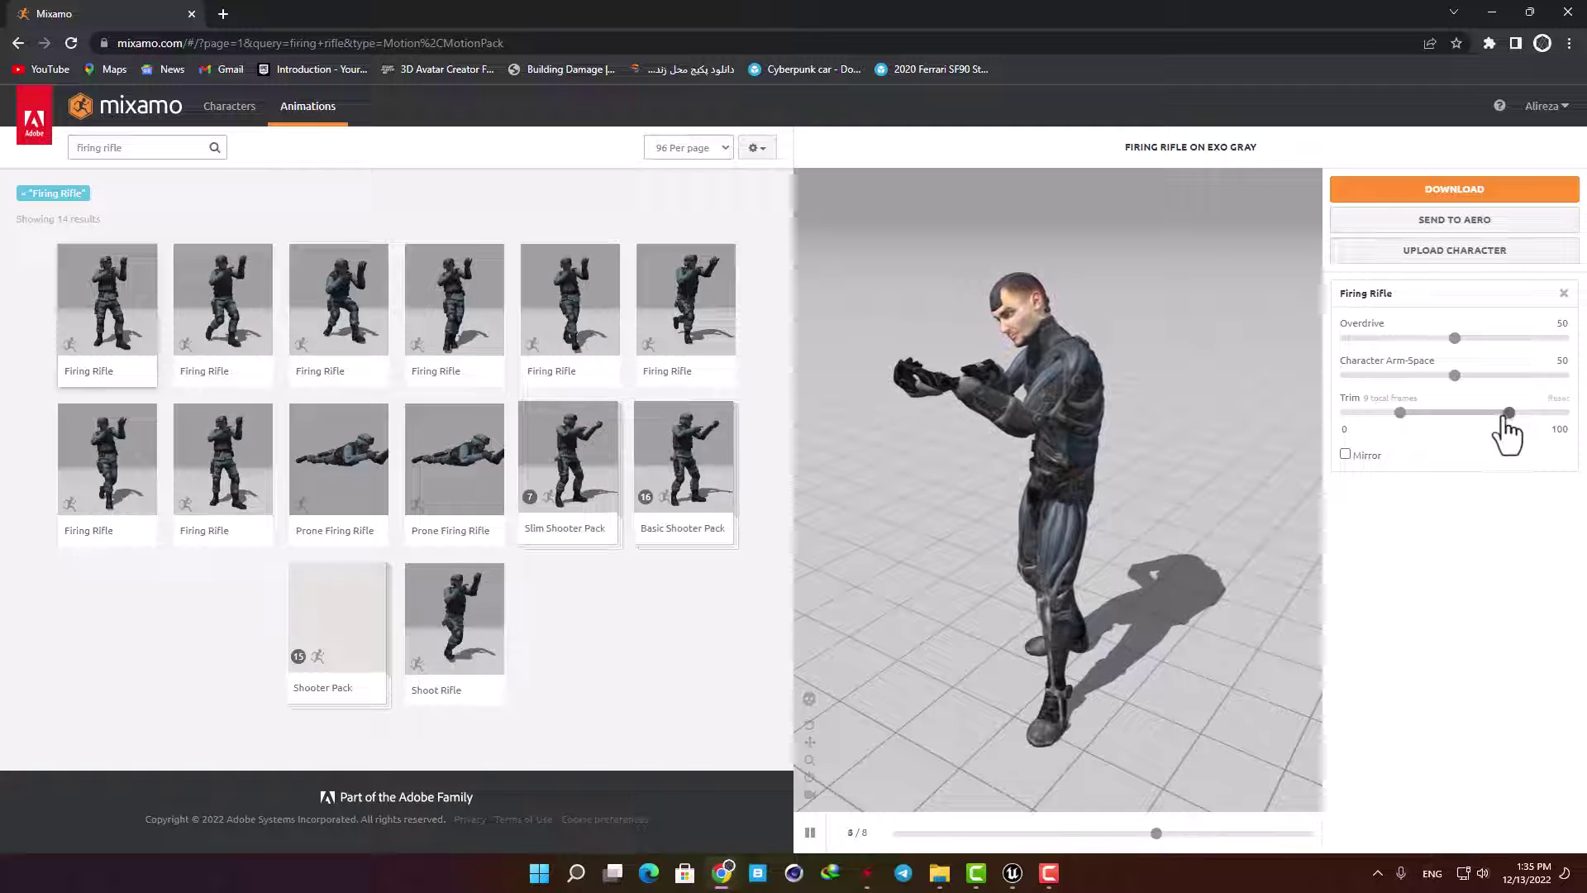
drag(1506, 415, 1430, 413)
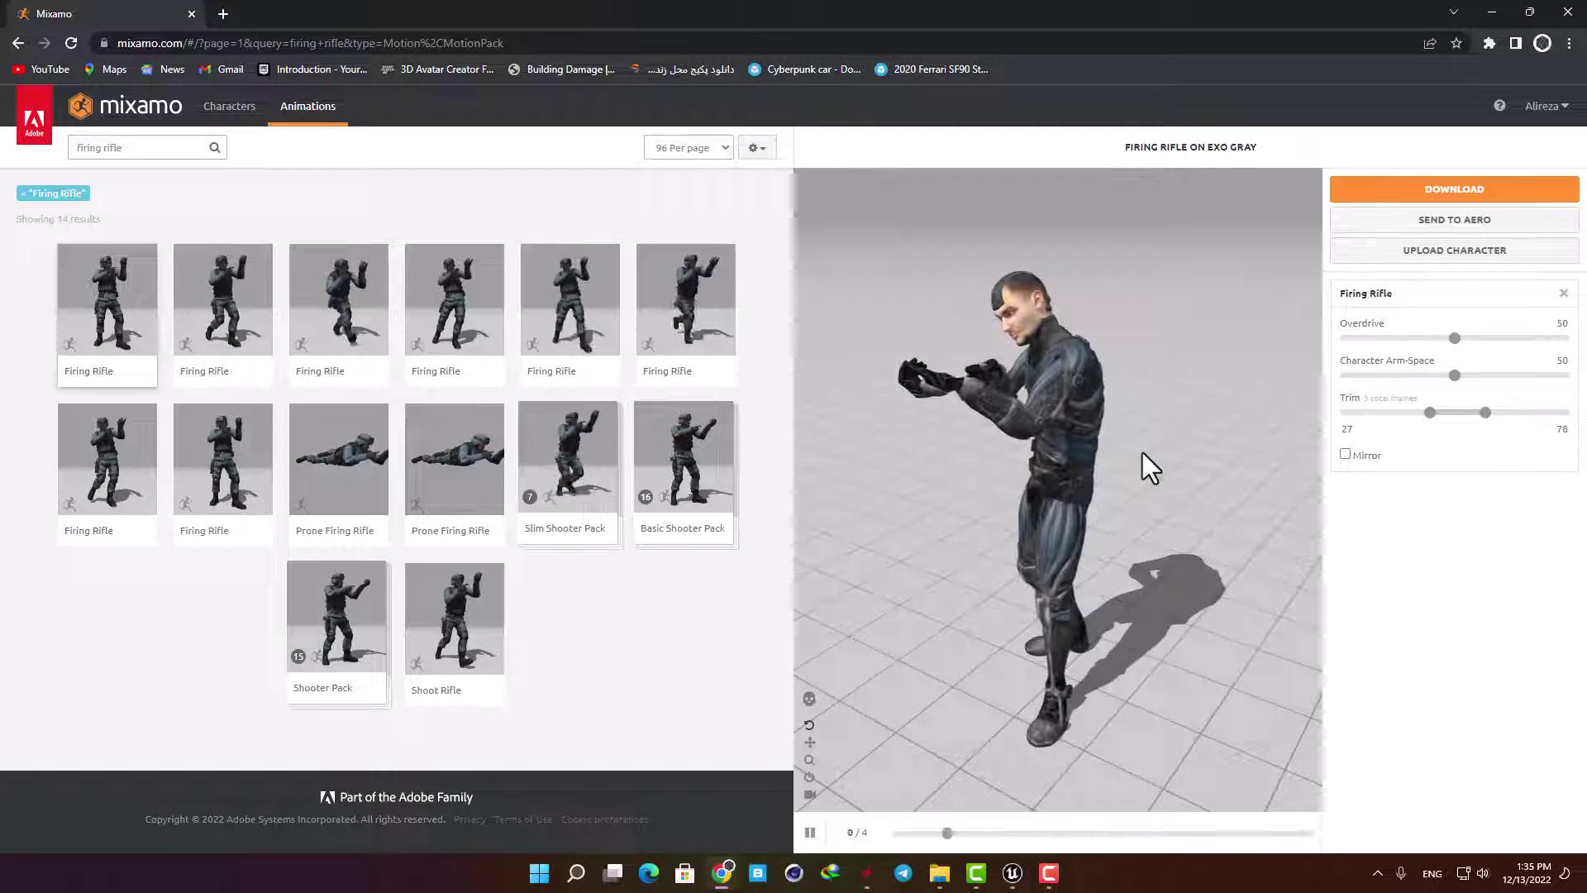
click(1419, 195)
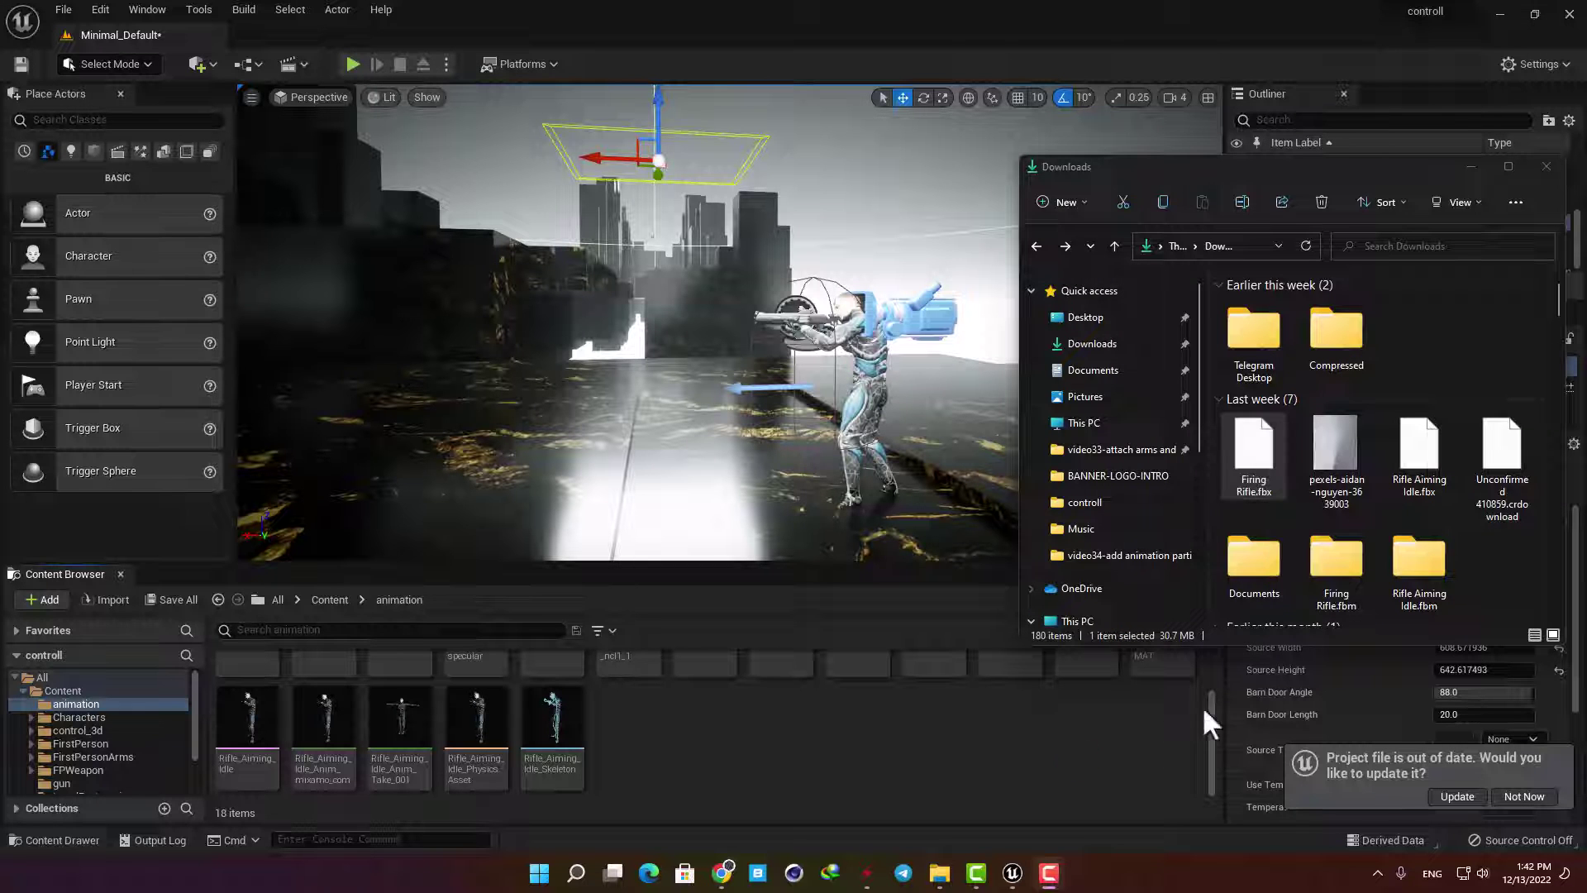
Import Firing Rifle.fbx using Rifle_Aiming_Idle_Skeleton and open Firing_Rifle_Anim_mixamo_com.
drag(739, 751, 661, 724)
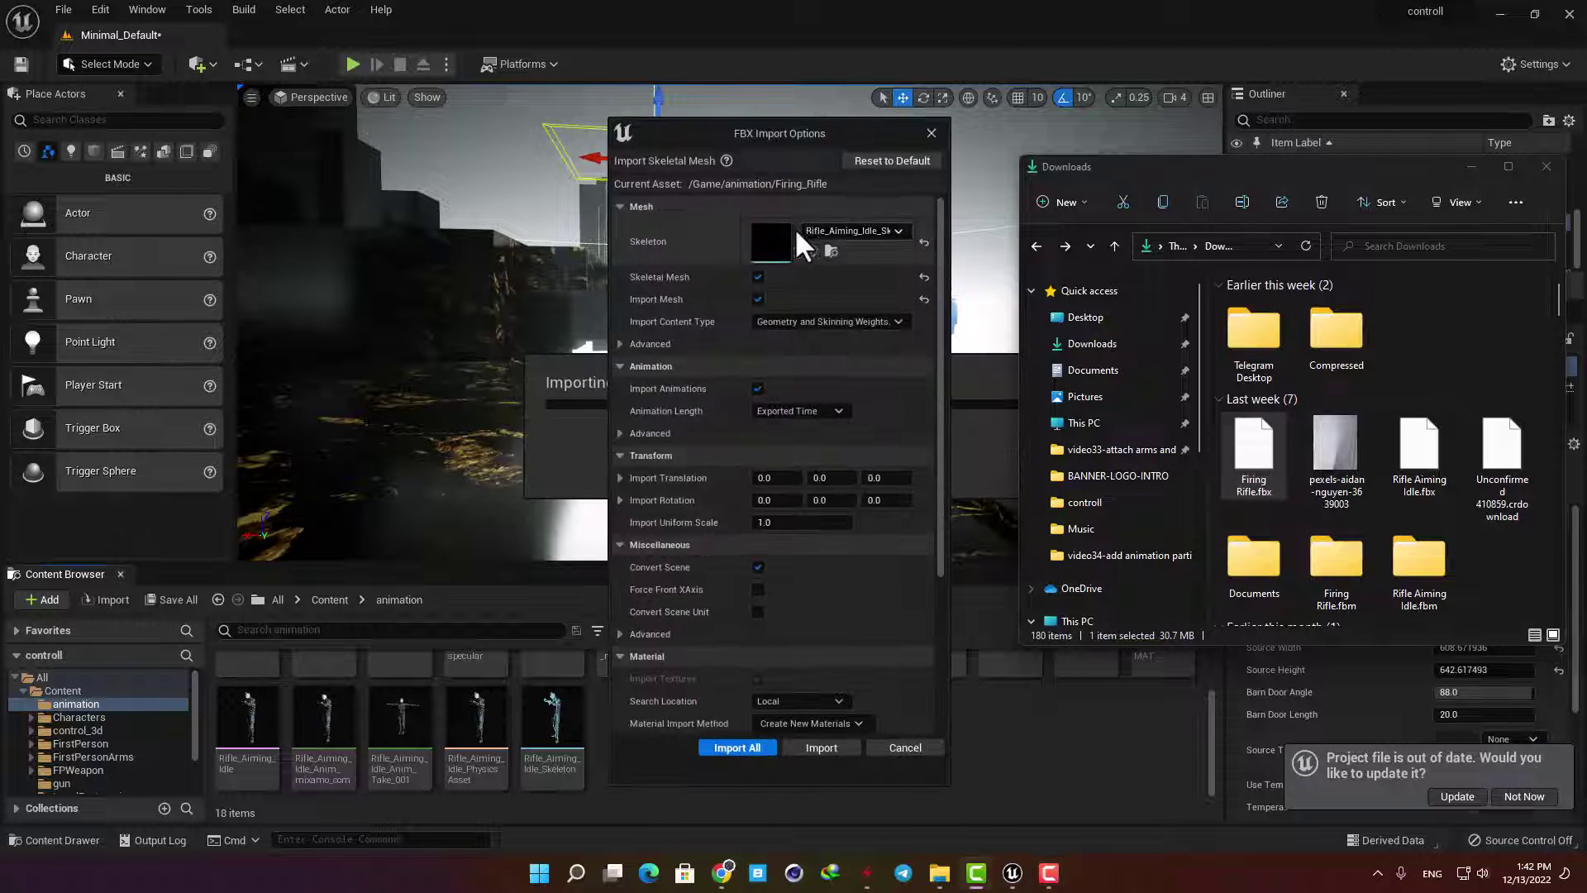
click(806, 231)
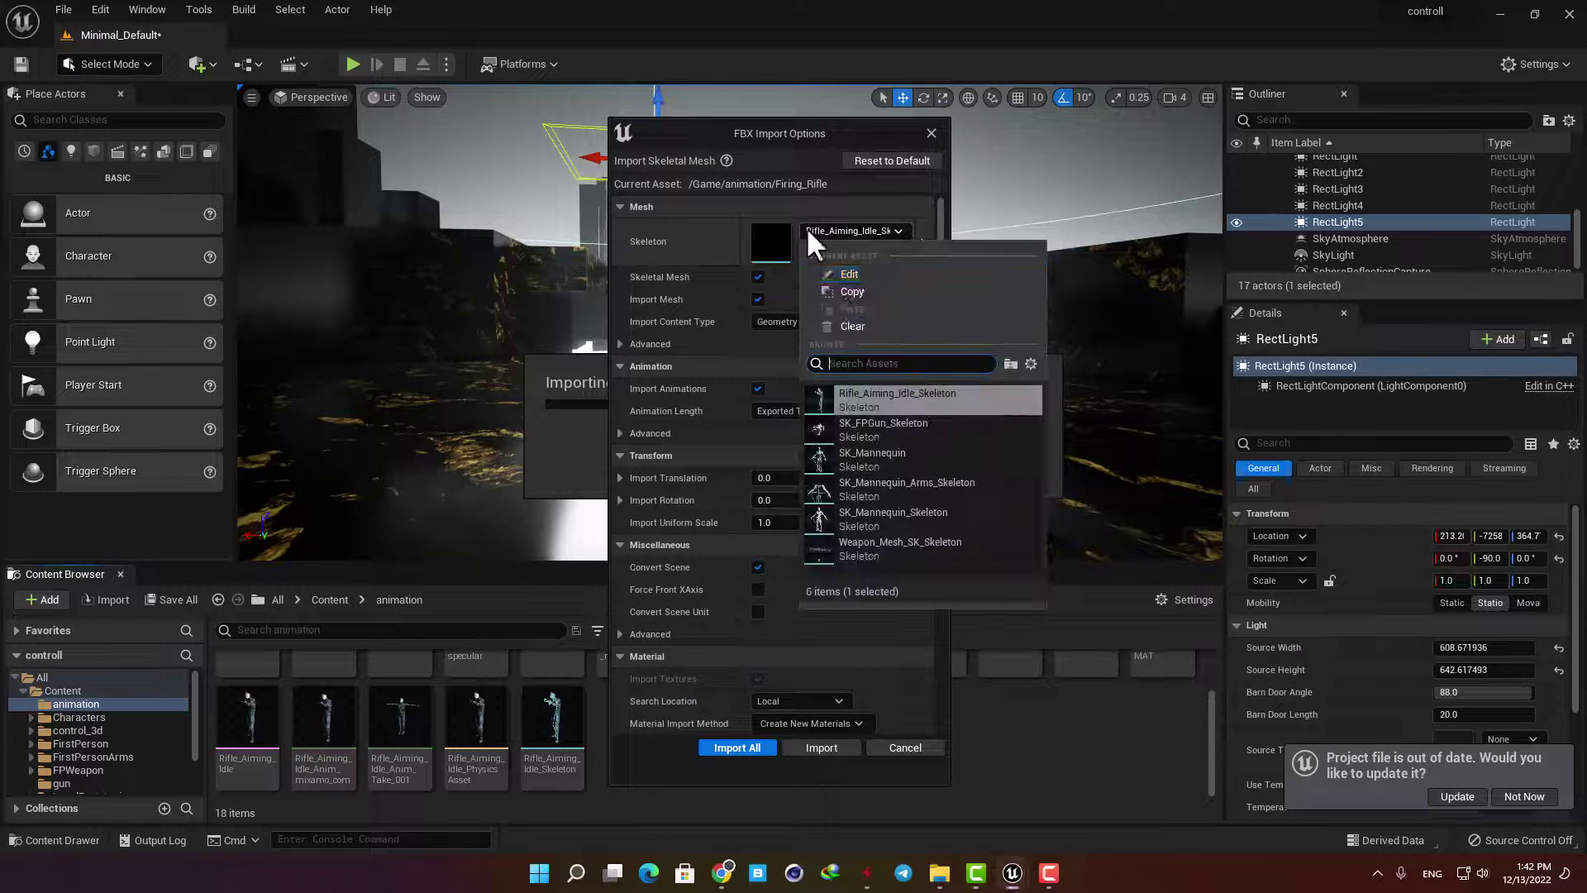
click(728, 261)
click(814, 745)
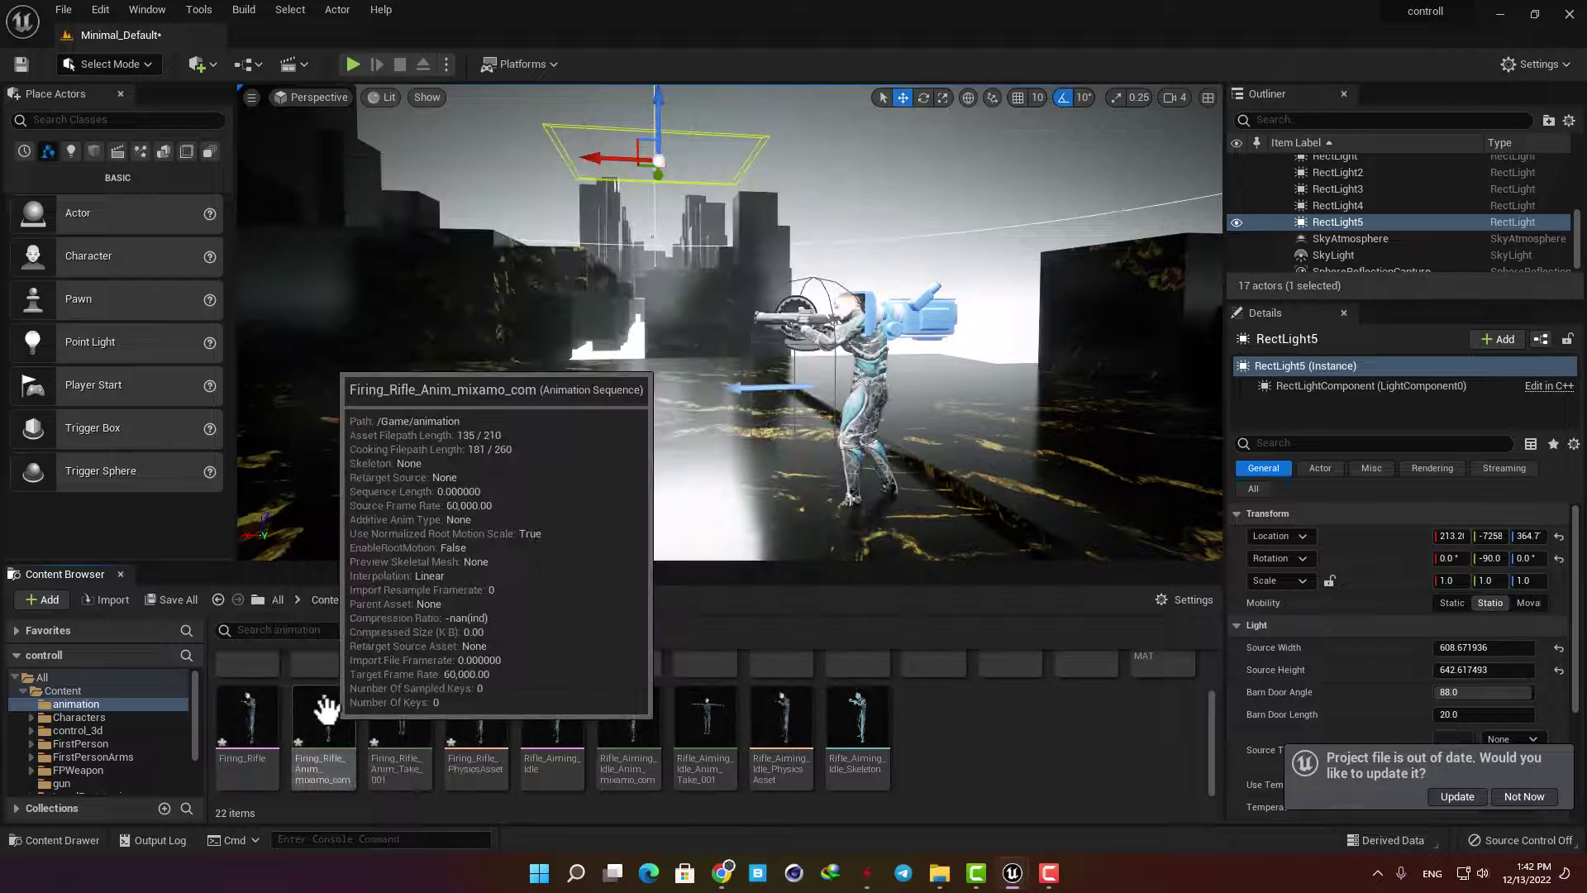
double_click(327, 711)
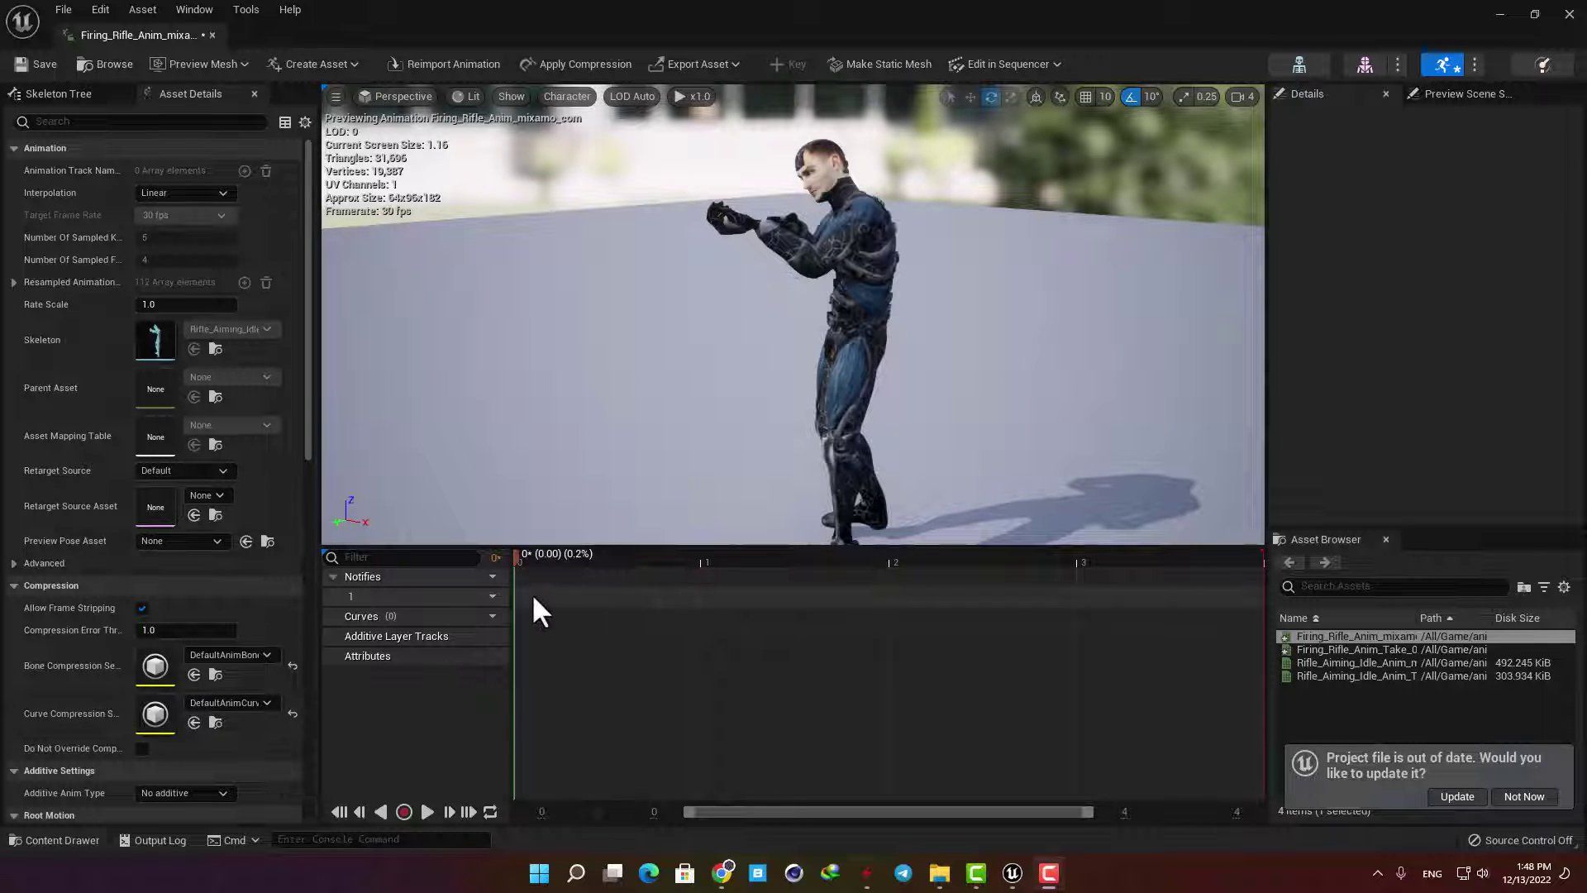
Add a Play Sound notify at frame 0 that plays Explosion02.
right_click(533, 593)
mouse_move(563, 633)
click(742, 761)
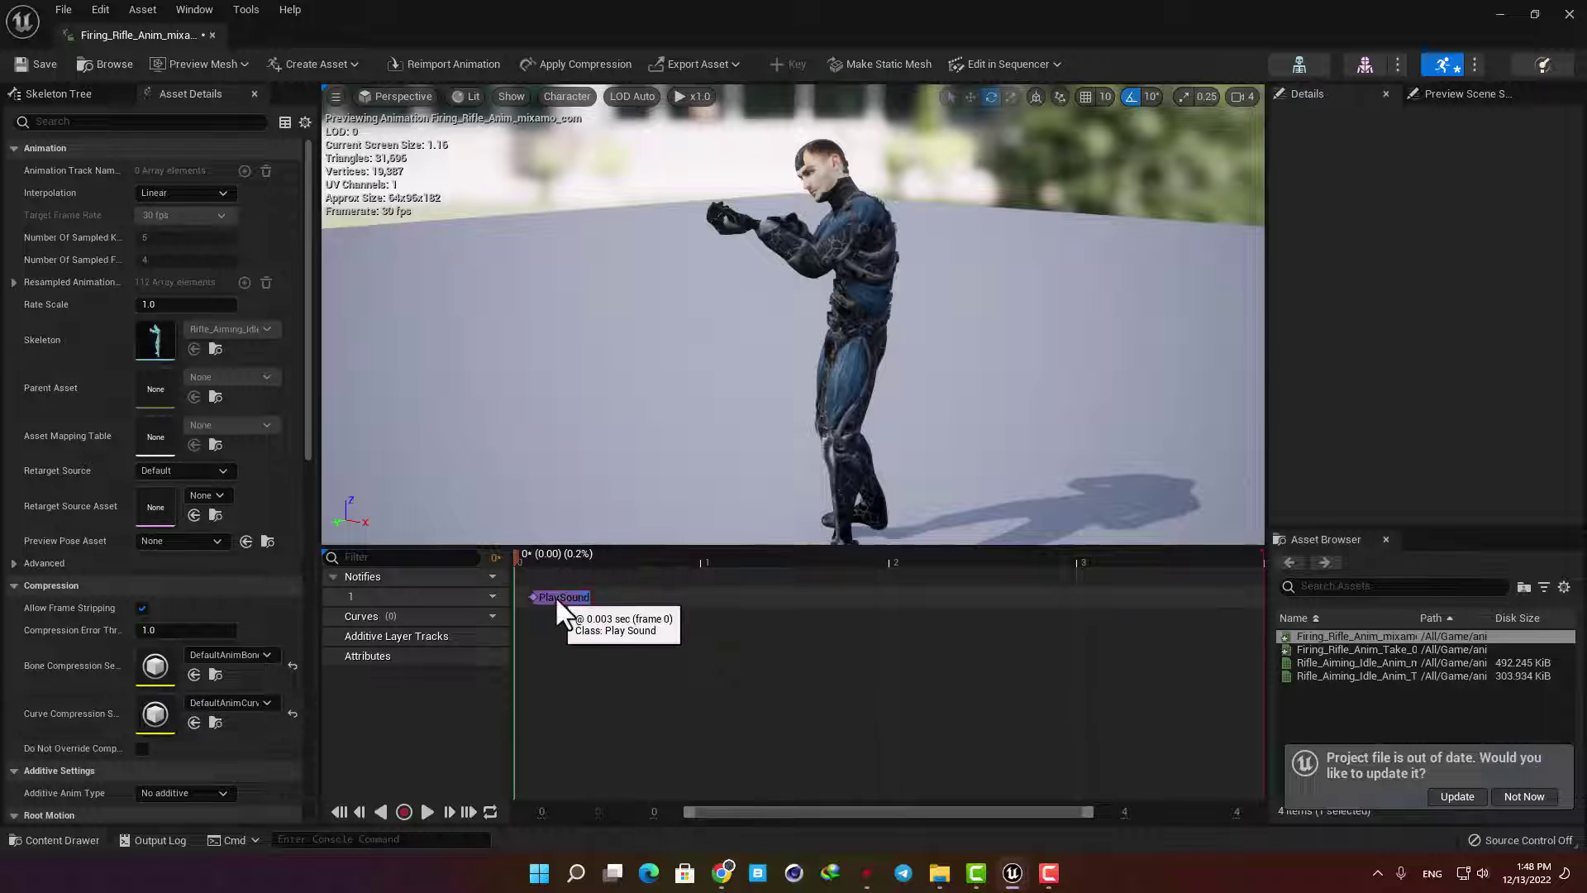
click(555, 596)
click(1488, 193)
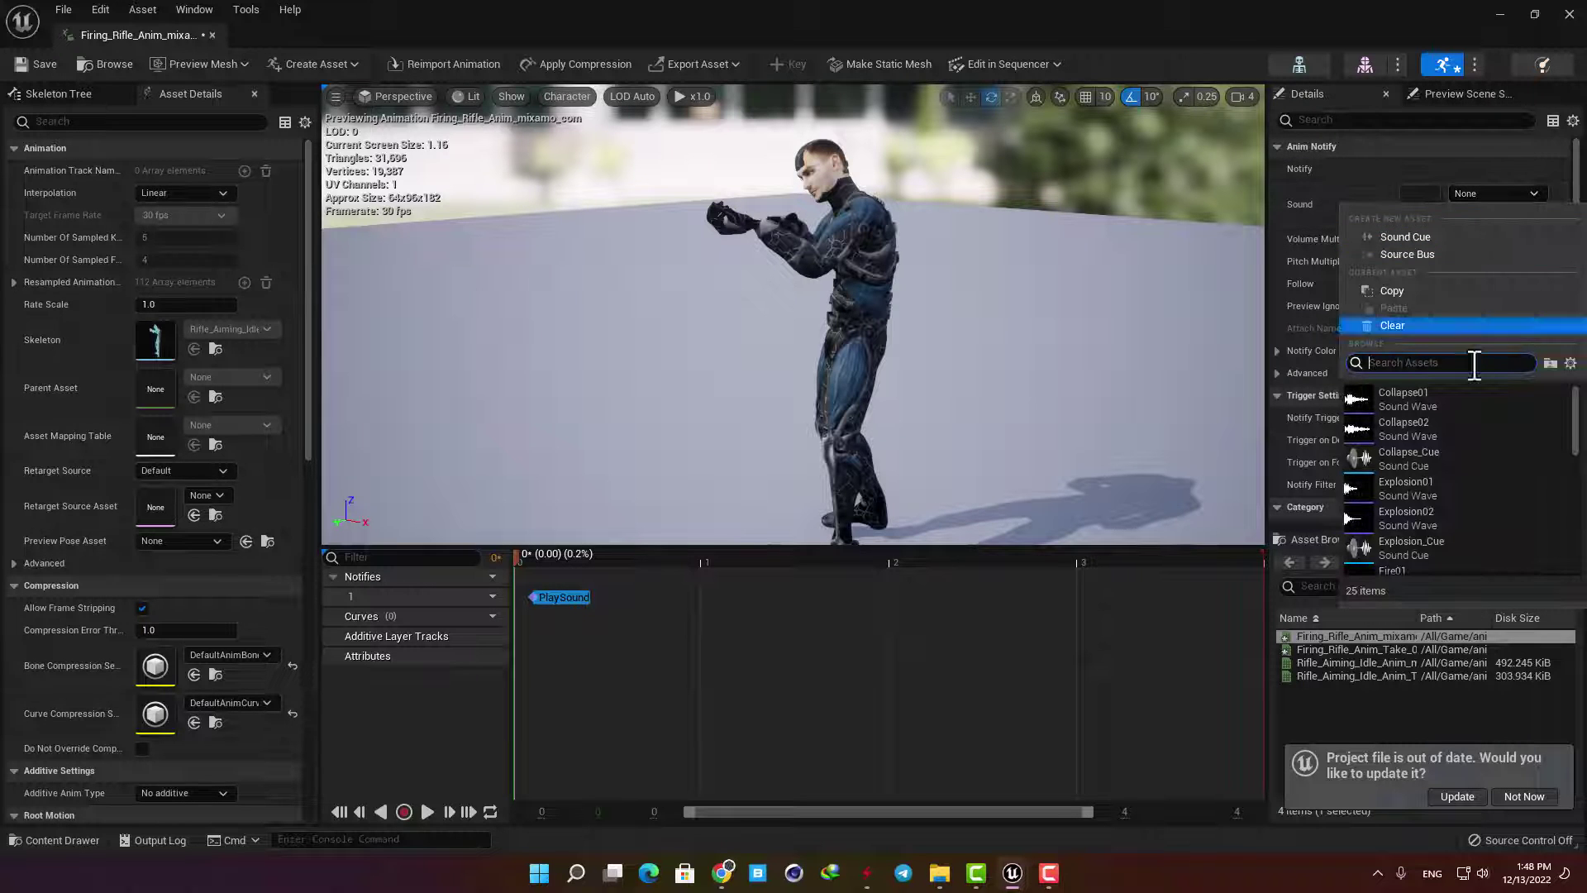
click(1437, 516)
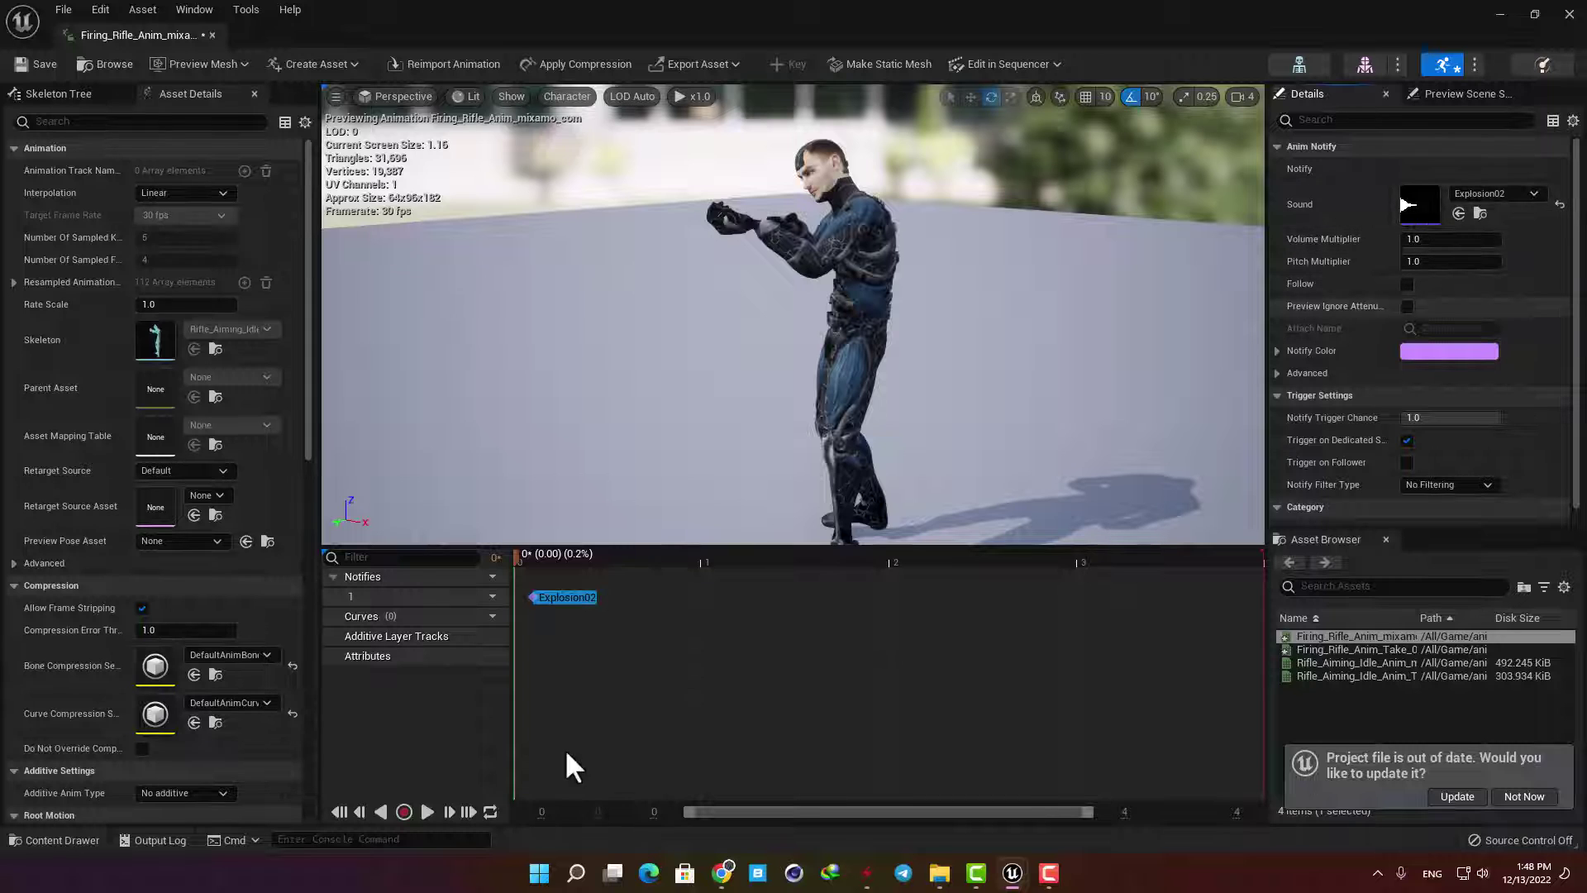
Preview the animation with its sound, then add a second notify track.
click(427, 812)
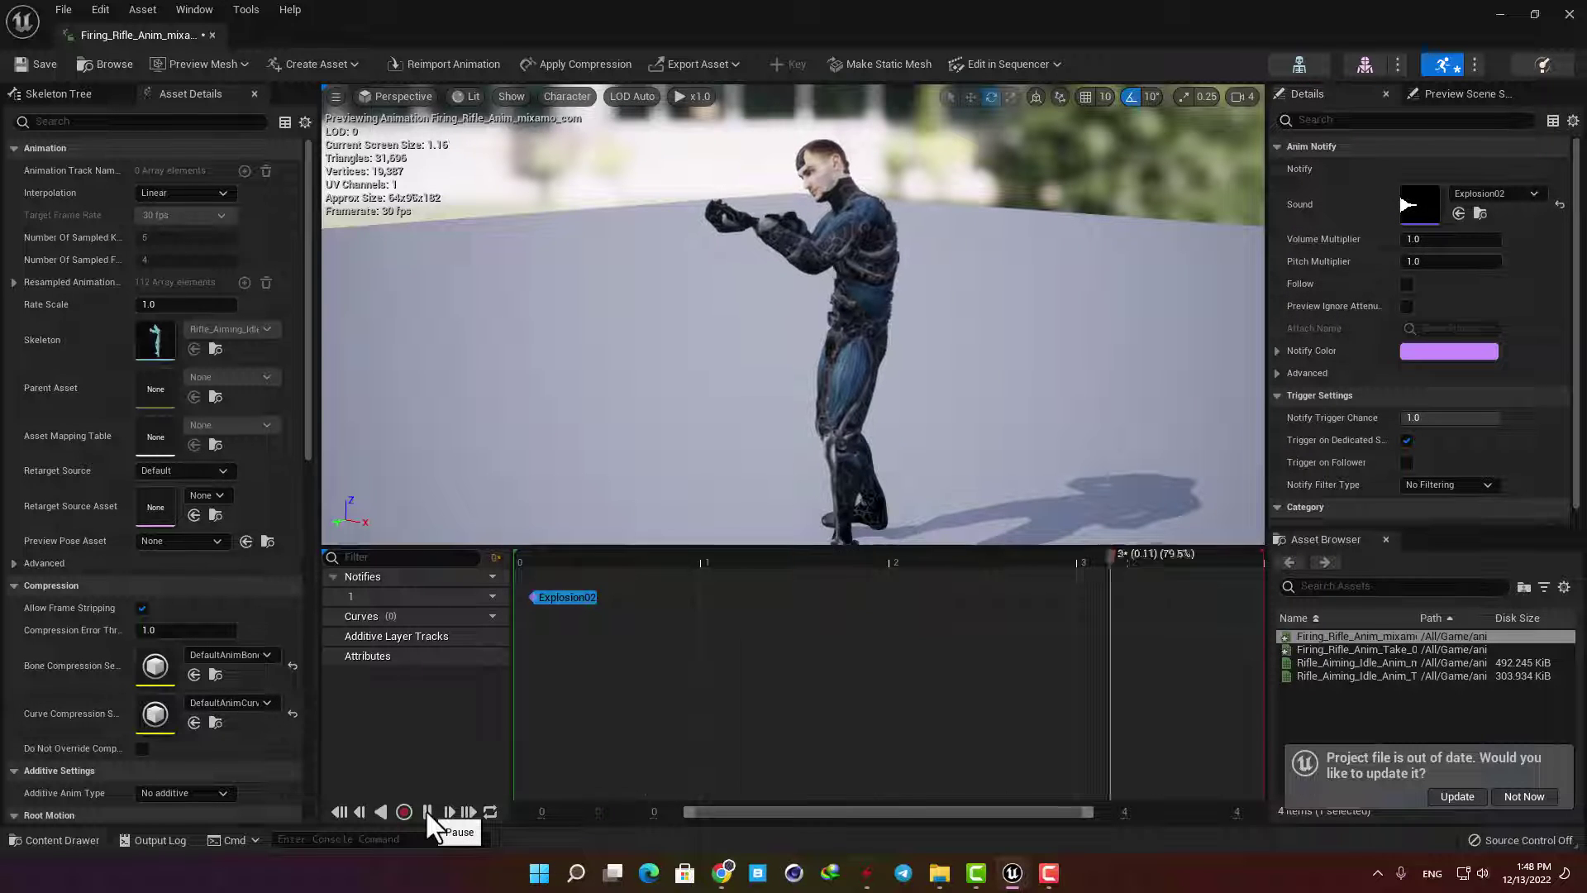
click(427, 811)
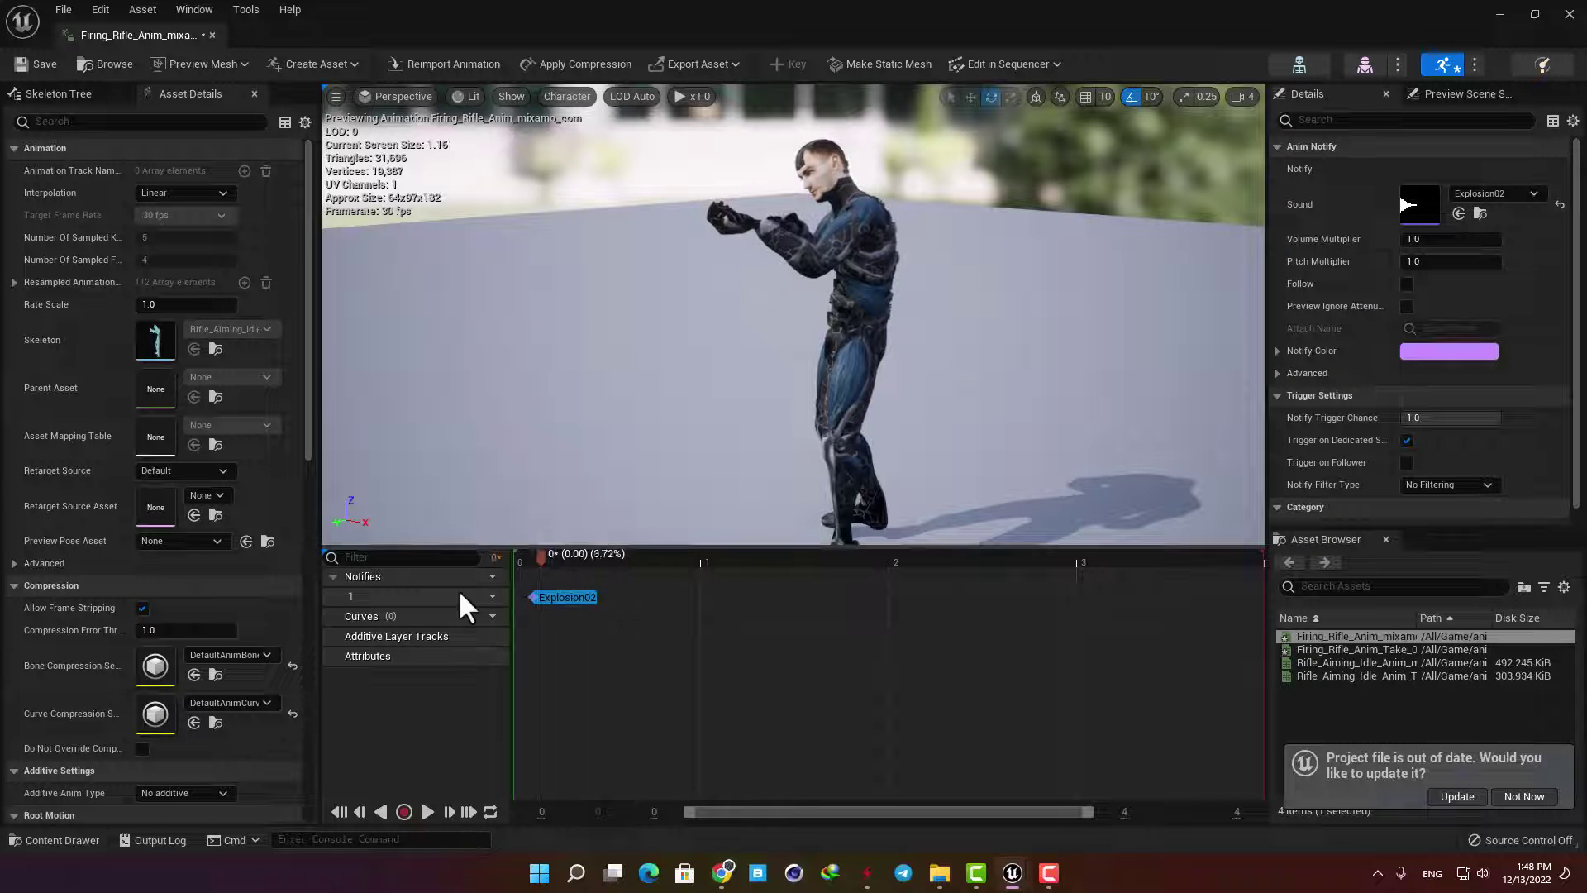
click(493, 596)
click(542, 632)
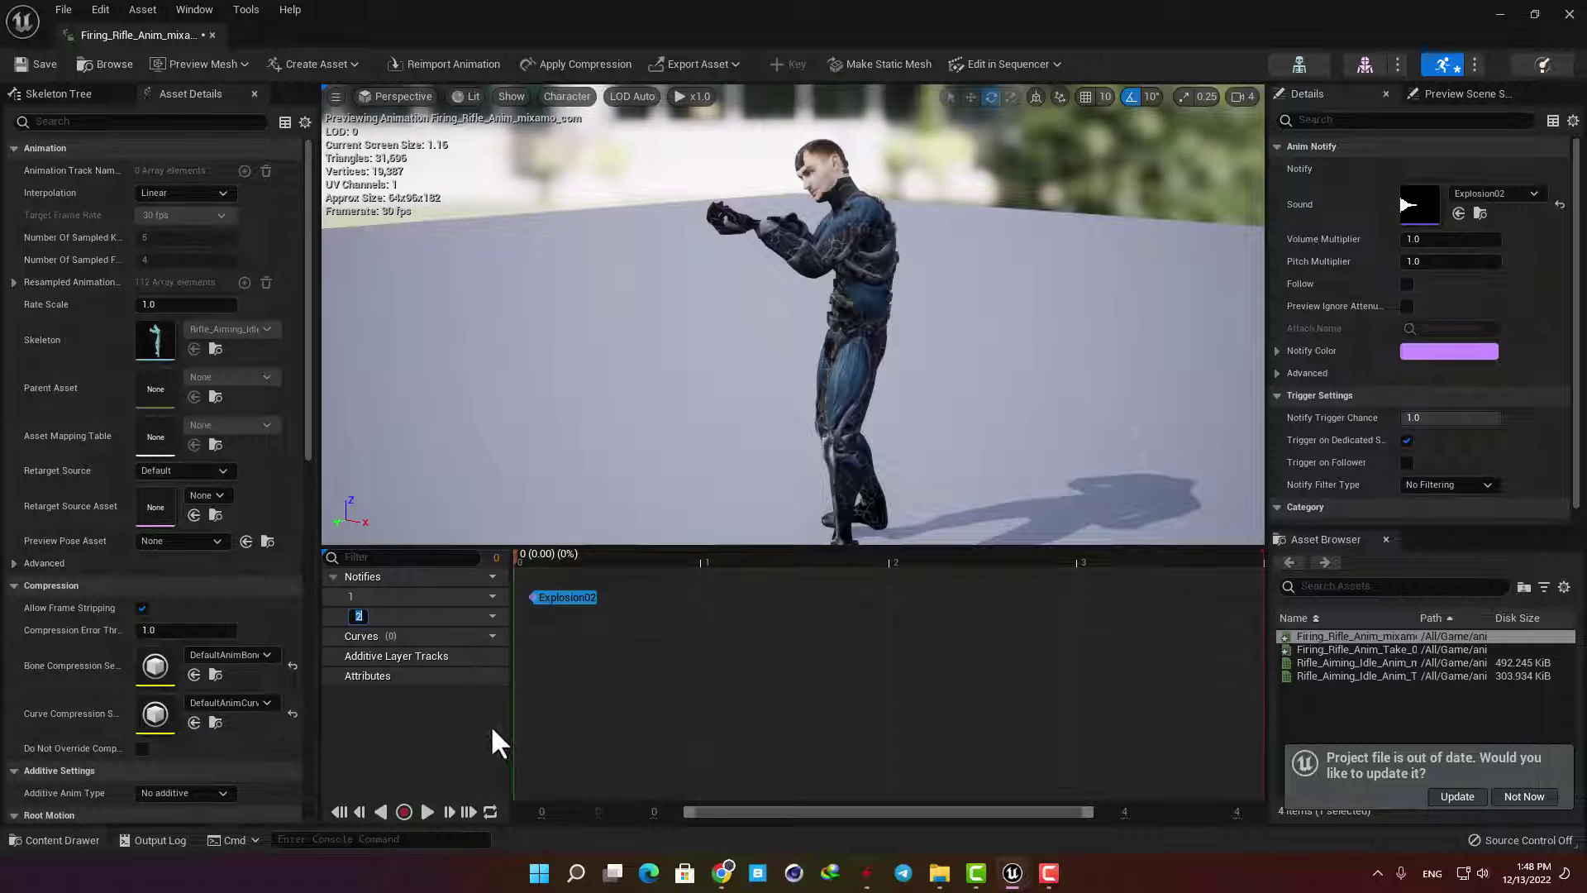
Add a P_Explosion Play Particle Effect notify at the start of notify track 2.
right_click(550, 612)
mouse_move(619, 644)
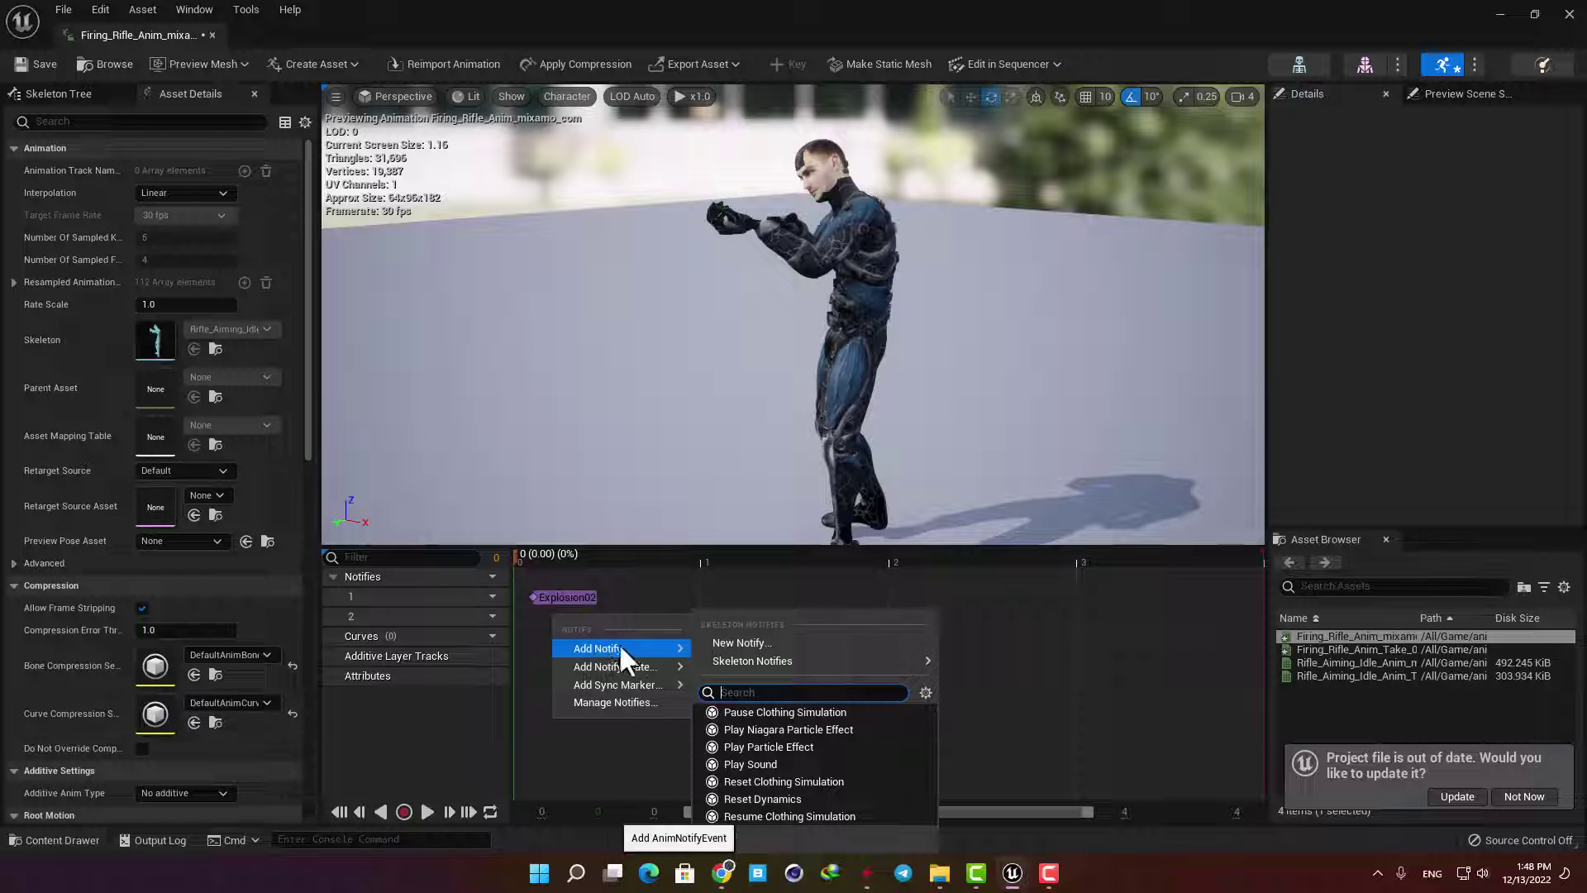
click(802, 746)
drag(574, 620, 564, 618)
click(1468, 194)
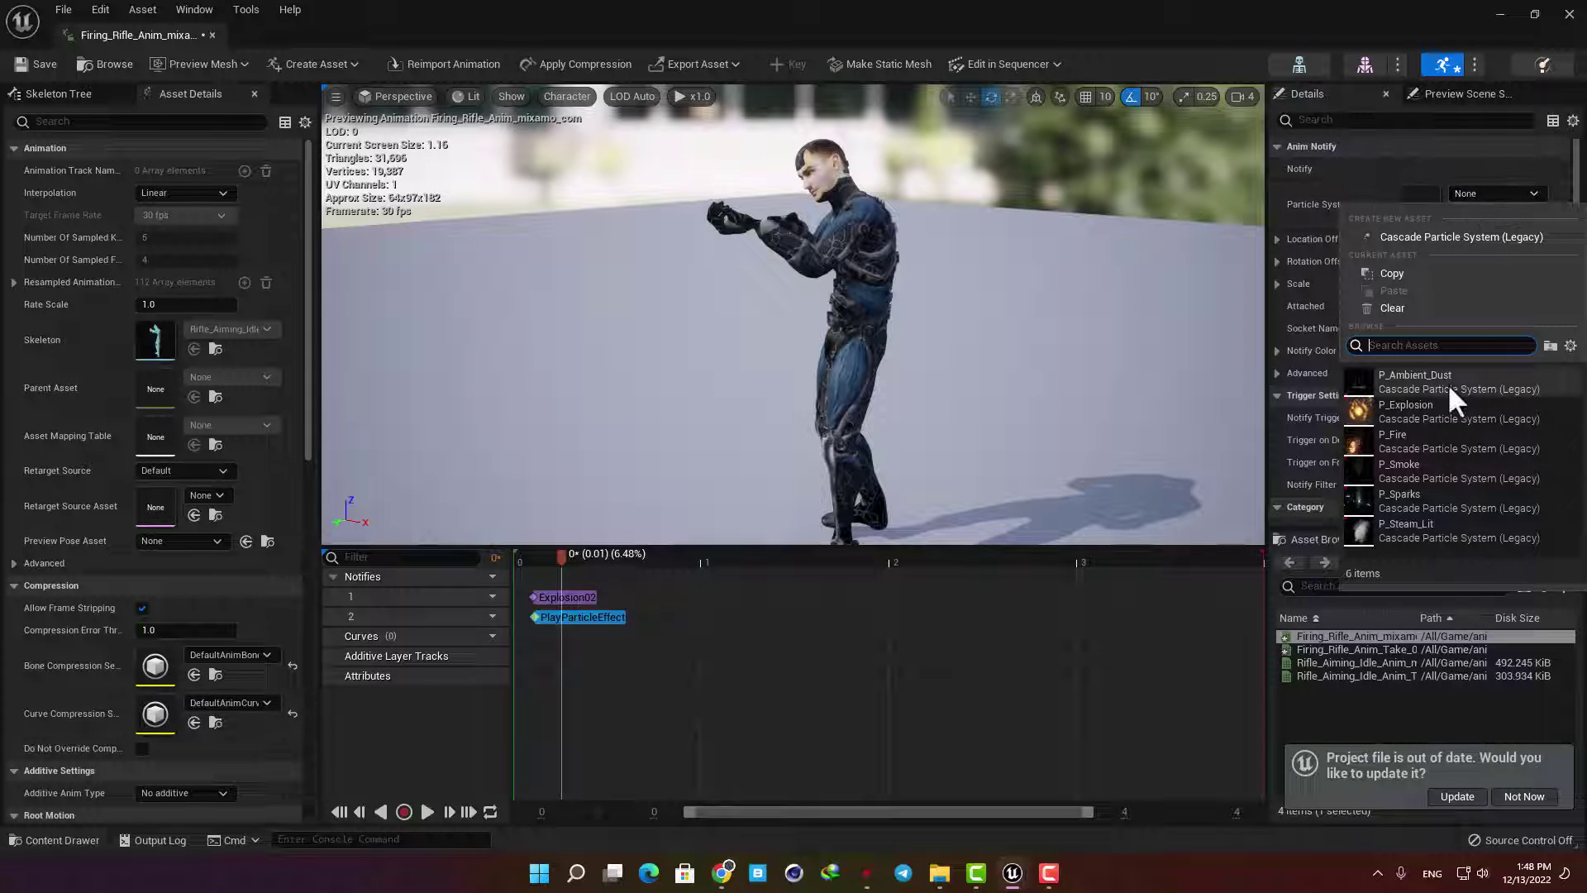
click(1445, 388)
click(529, 562)
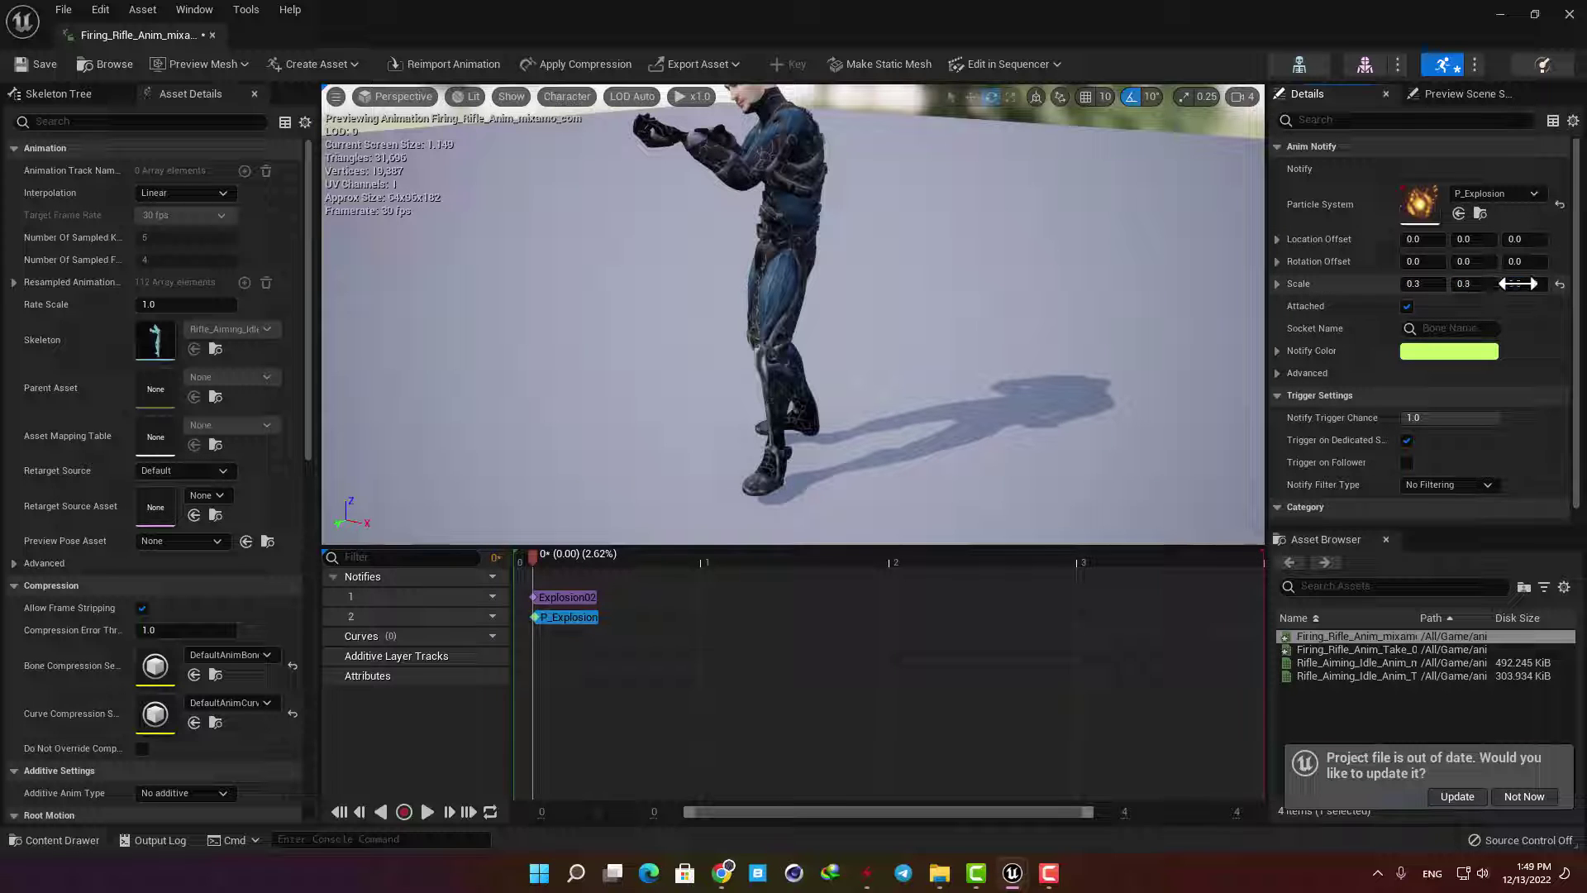
Set the explosion's location offset to Z 150 and X -18.422, checking it in playback.
click(1517, 239)
text(150)
key(Return)
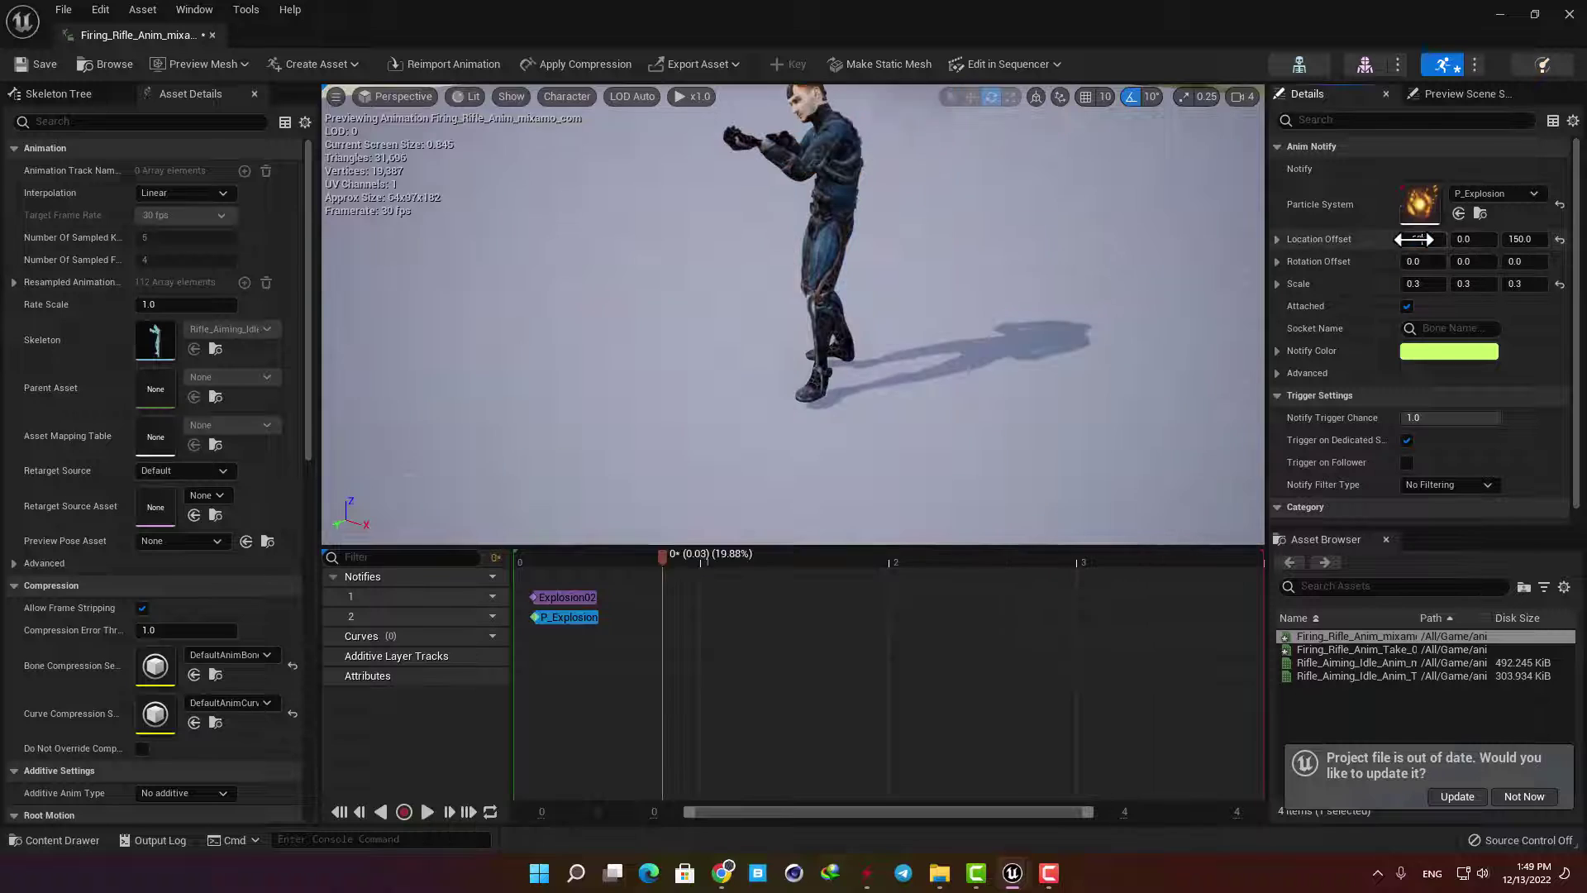
key(space)
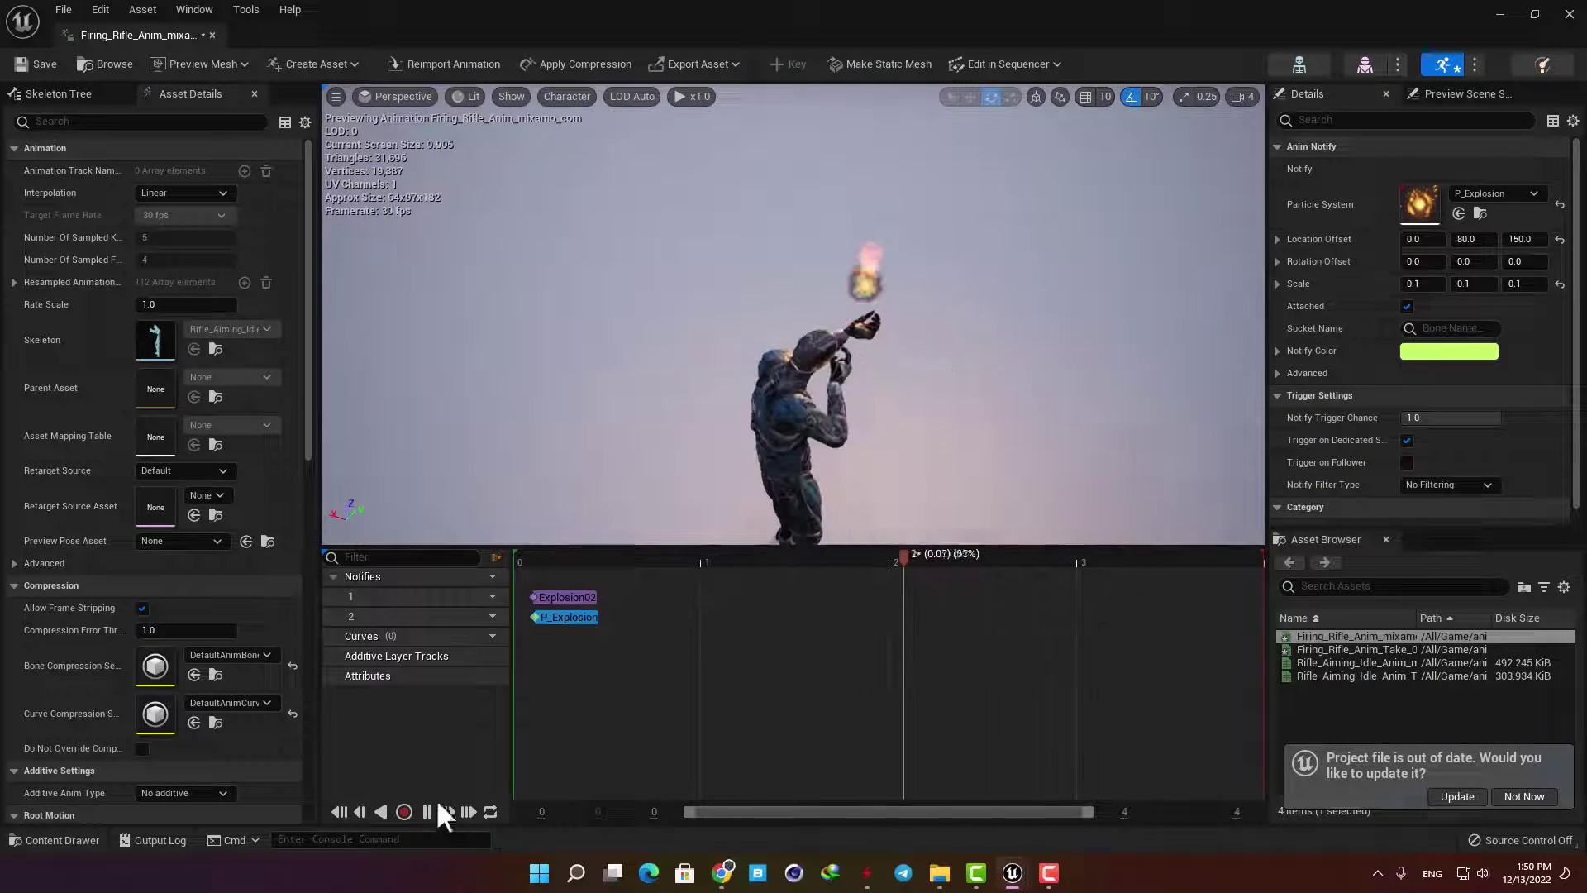
drag(1422, 239, 1405, 239)
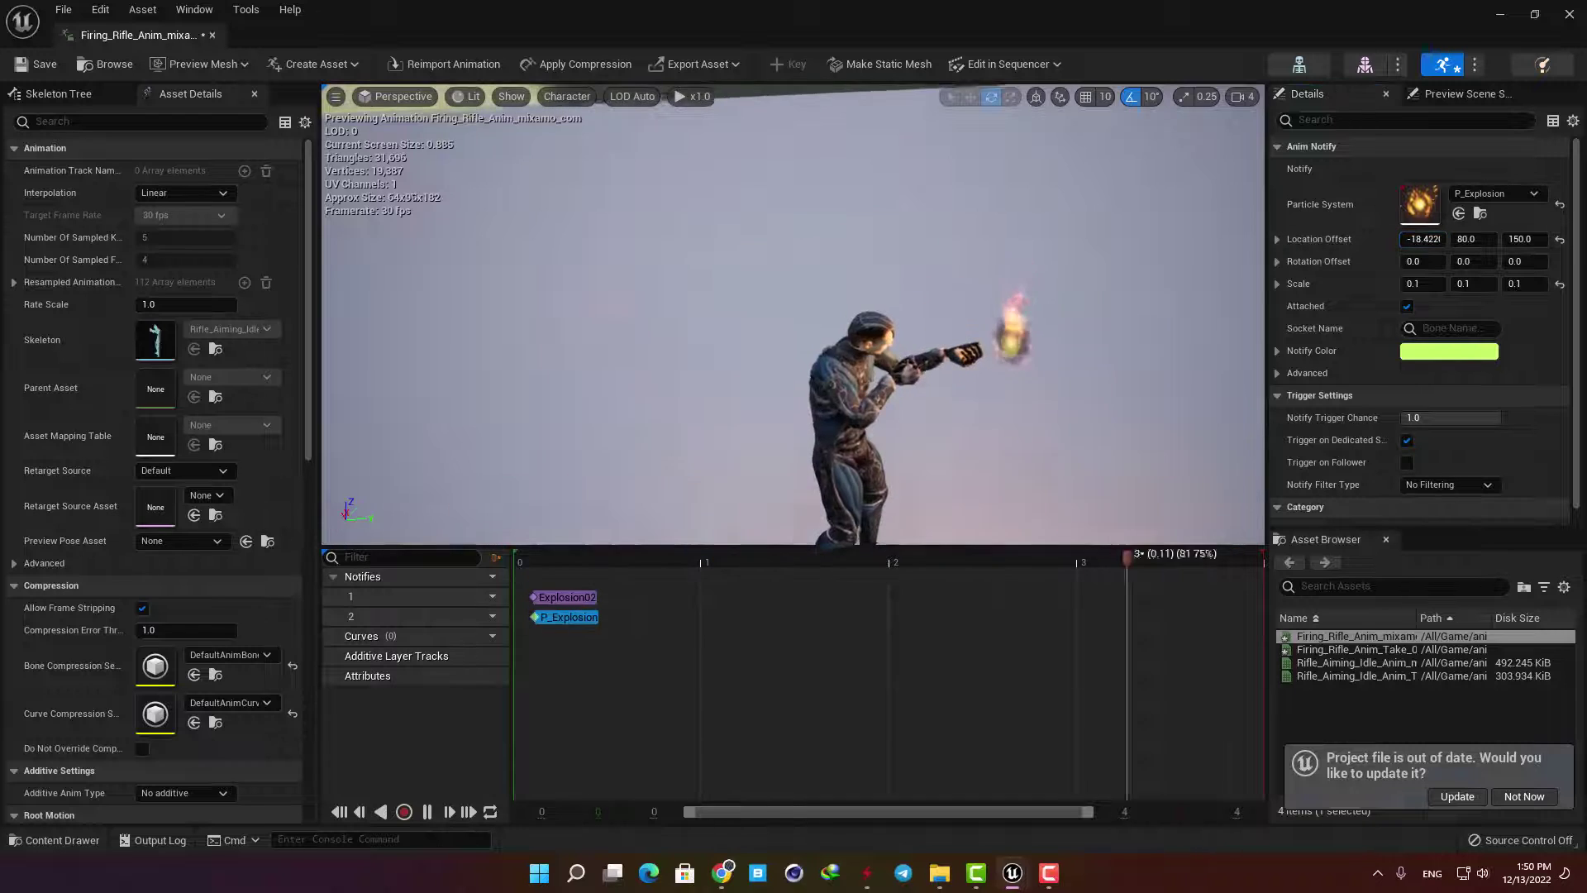
click(427, 812)
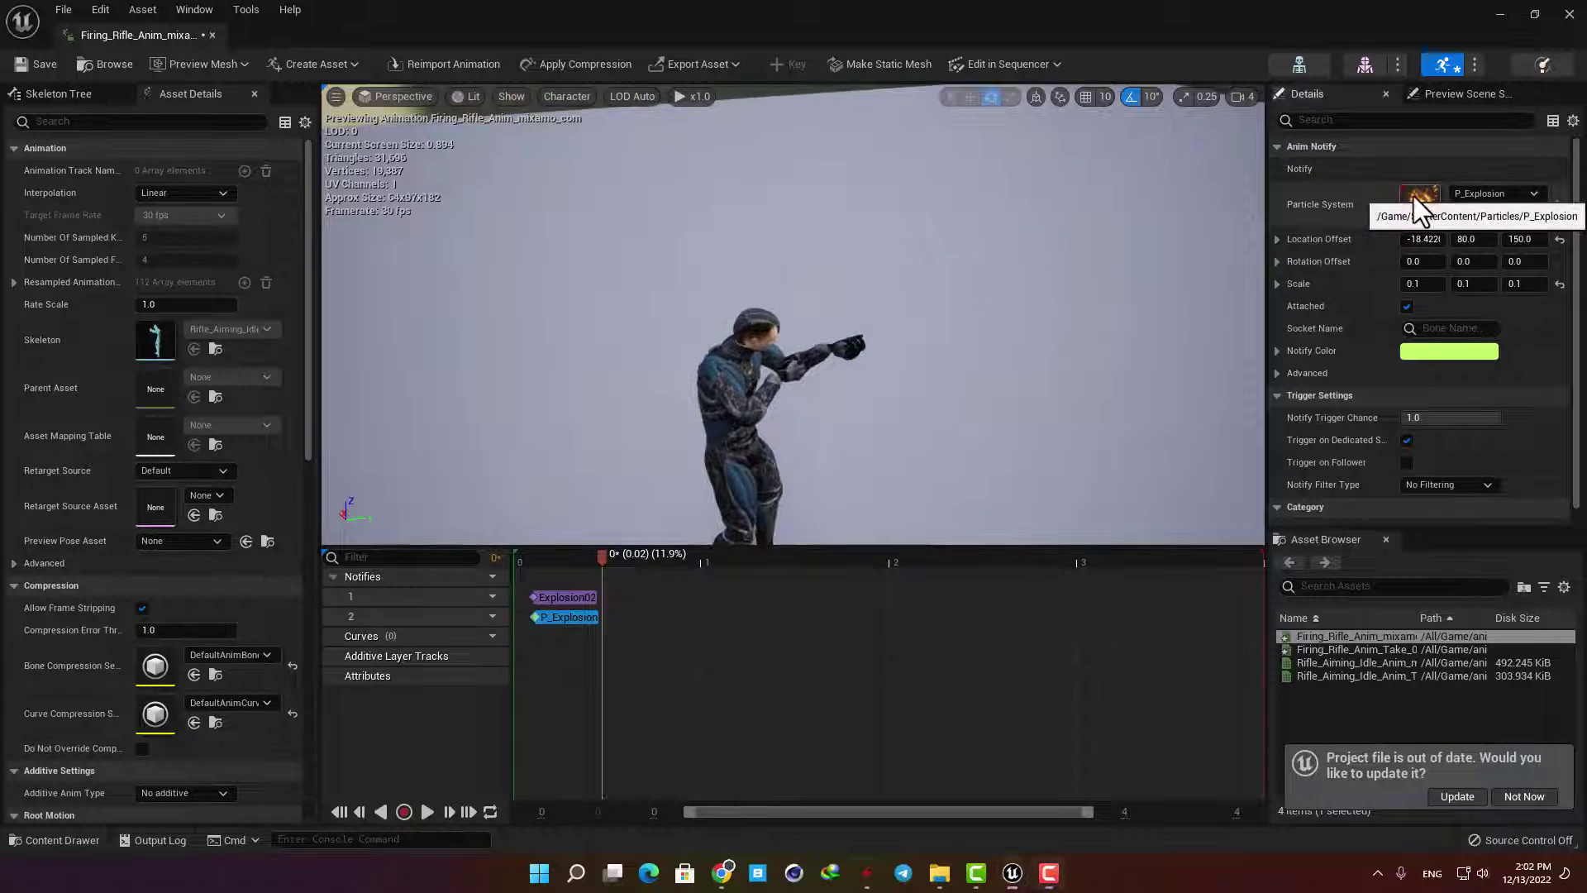
Disable P_Explosion's Smoke and FireBall emitters in Cascade and save.
double_click(1414, 196)
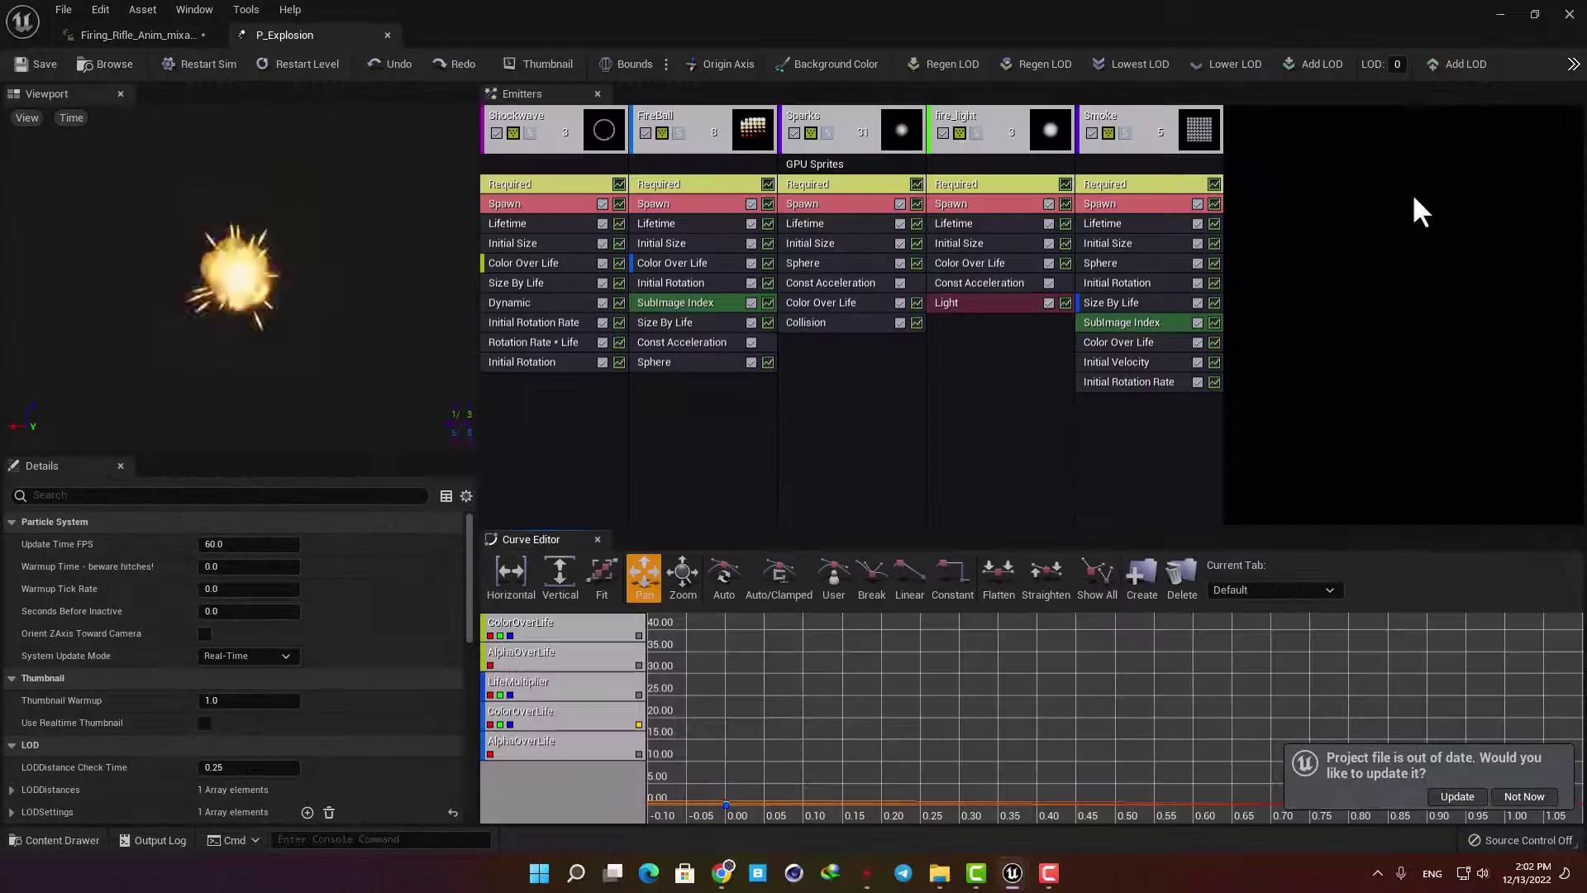
click(1092, 132)
click(646, 132)
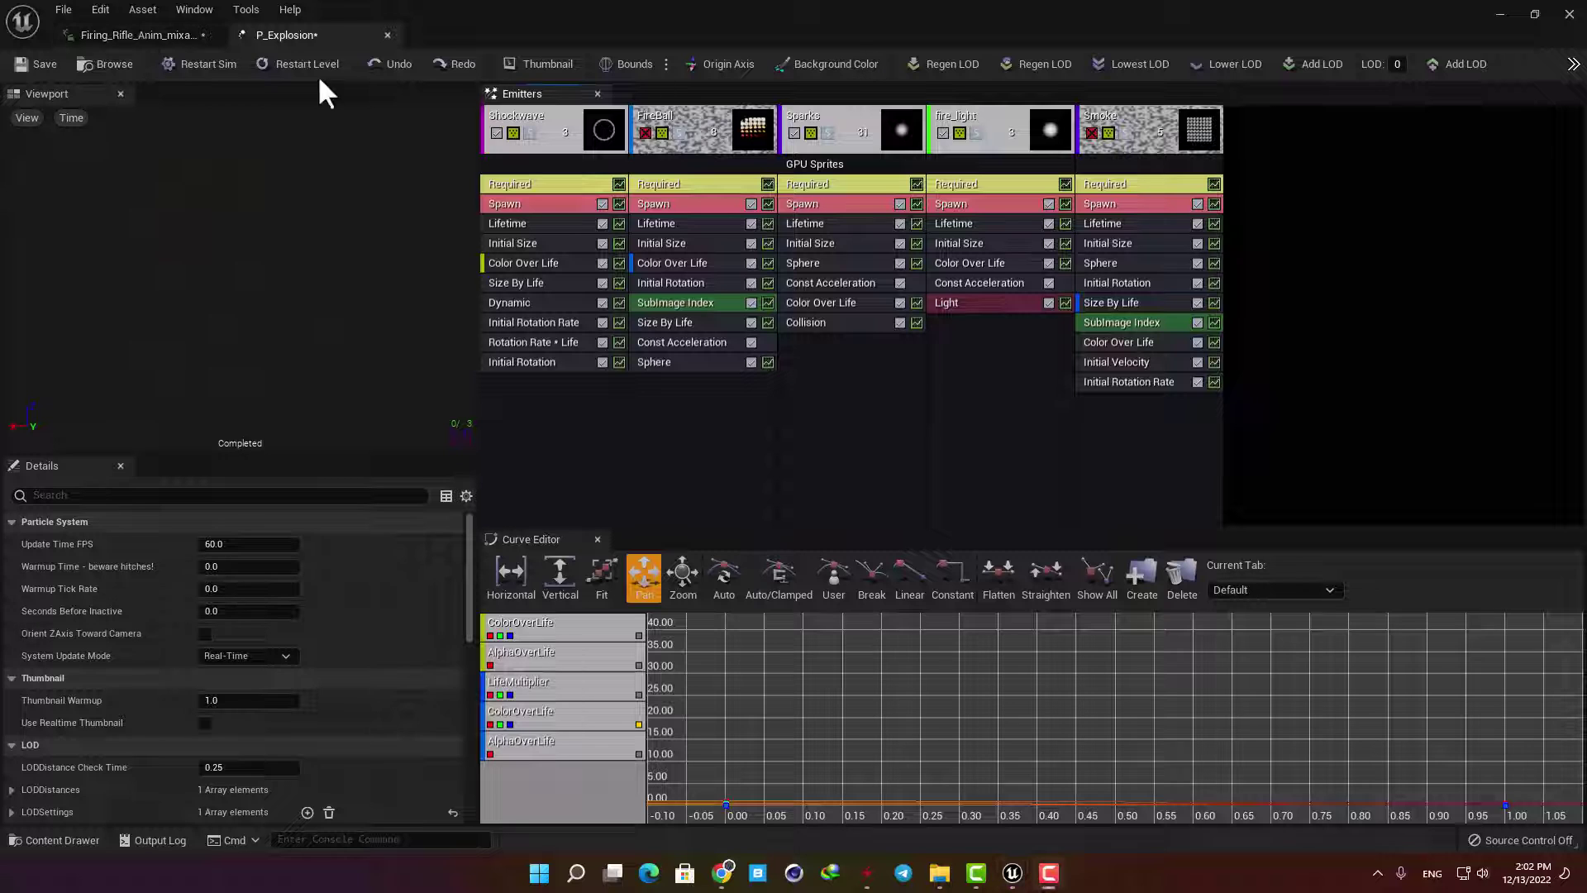
click(37, 65)
Return to the Firing_Rifle_Anim tab and play the animation preview.
click(106, 35)
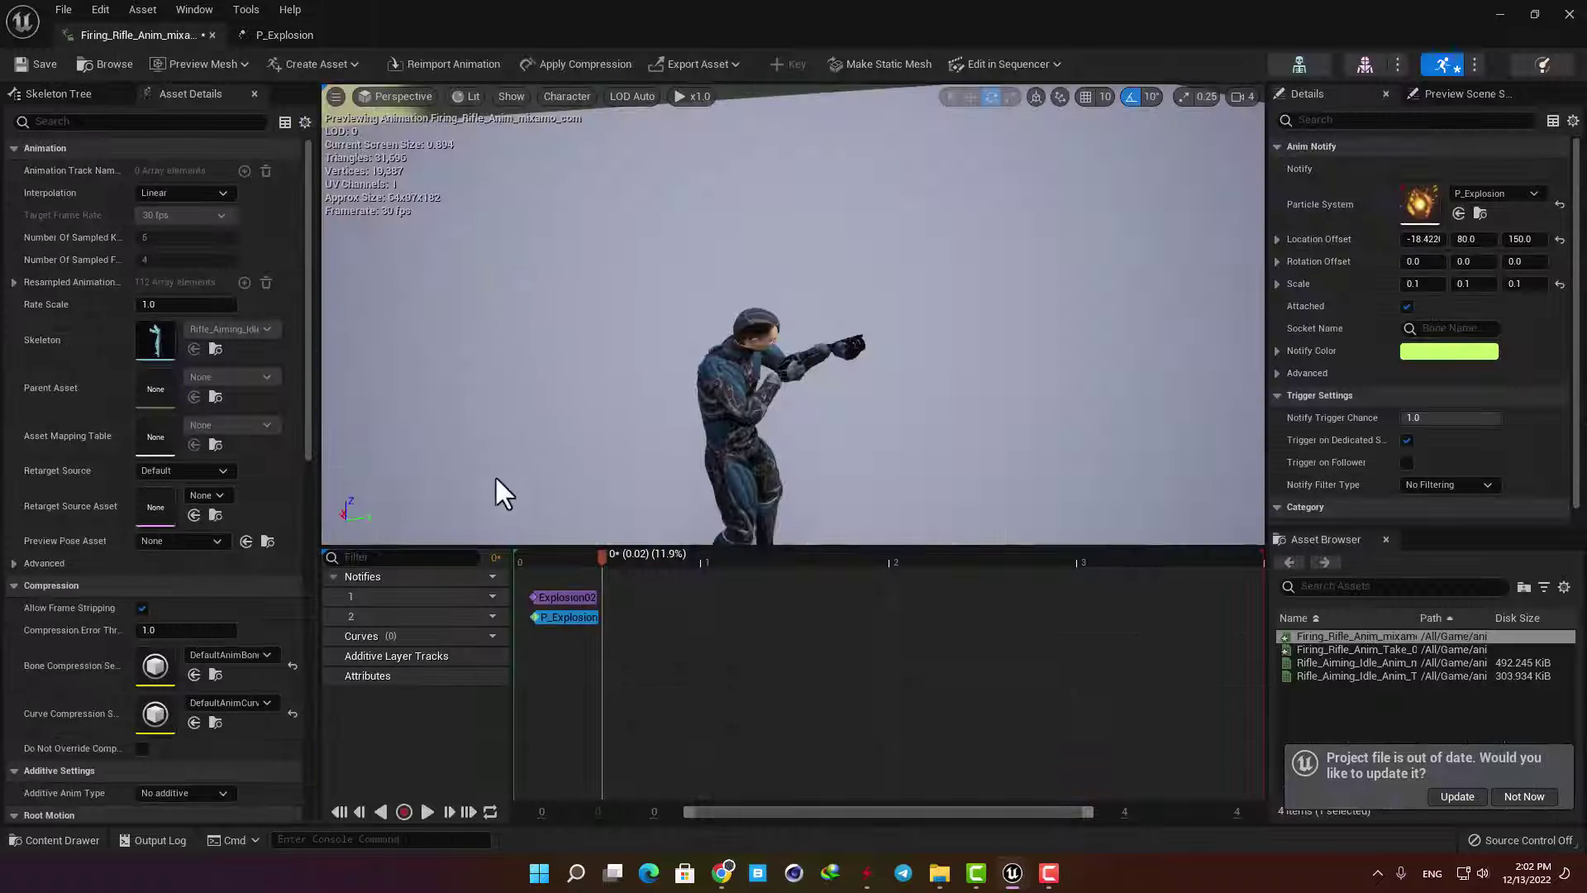
click(427, 812)
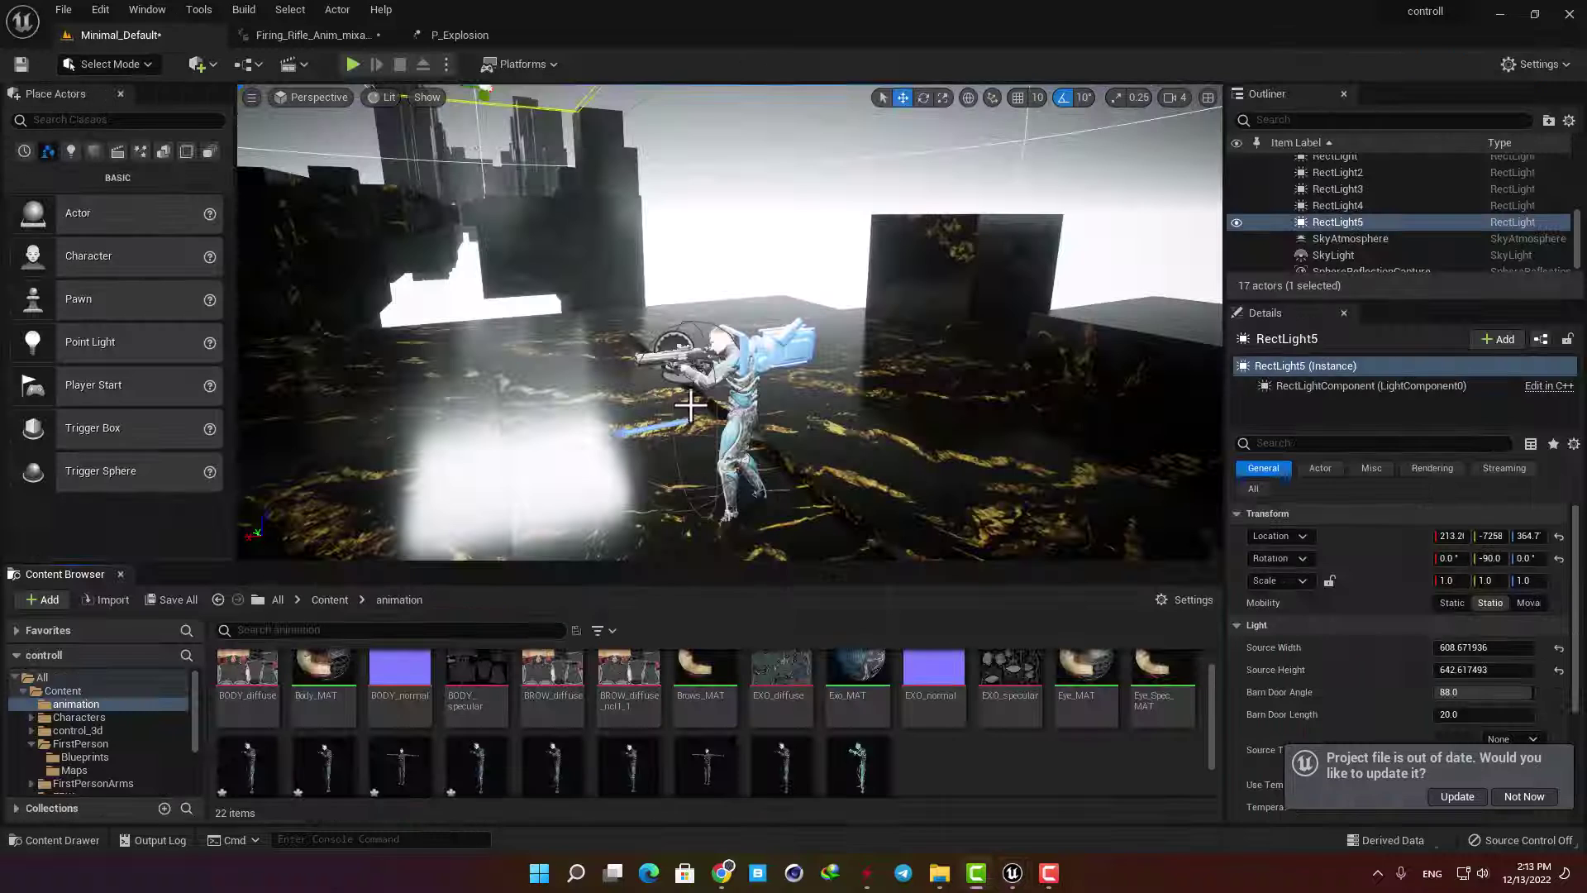
right_drag(725, 453, 729, 443)
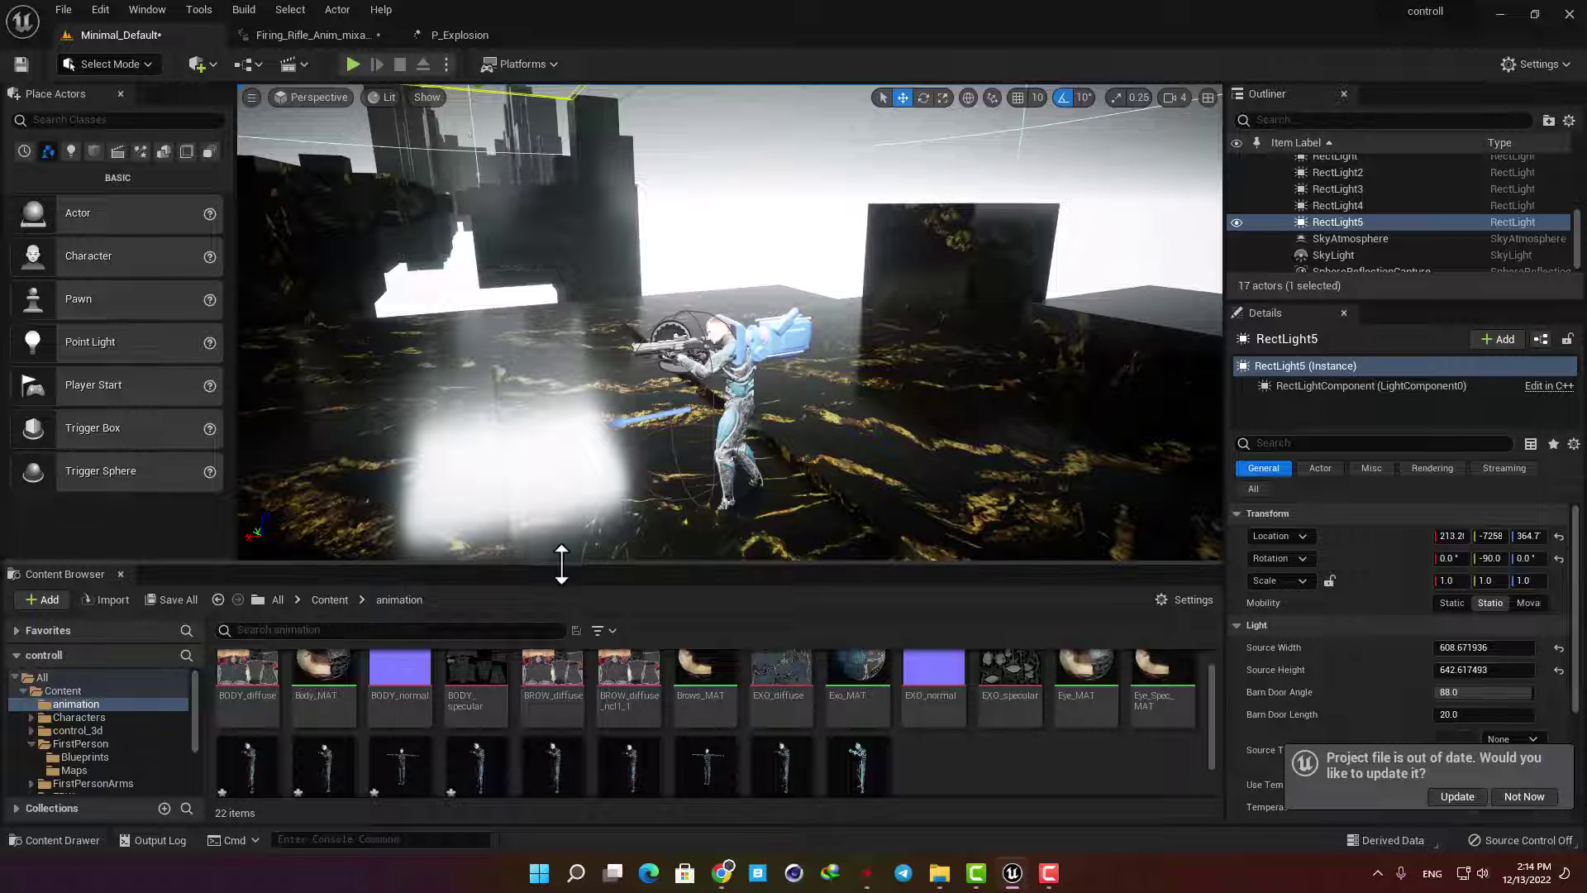
Browse the Content Browser to Content > FirstPerson > Blueprints.
drag(560, 562, 571, 509)
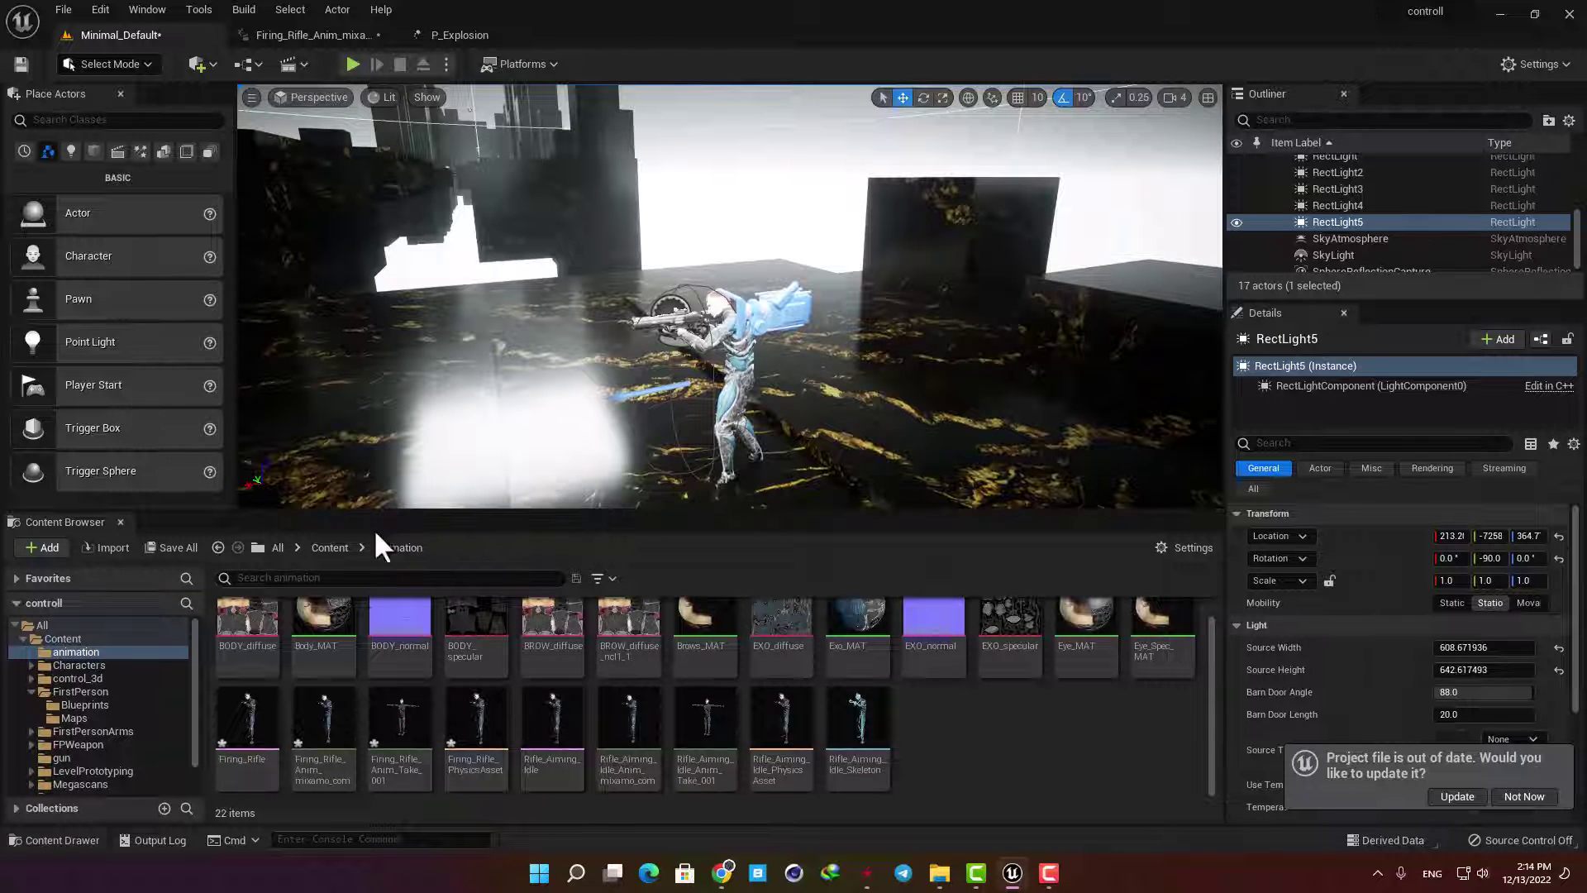
mouse_move(324, 711)
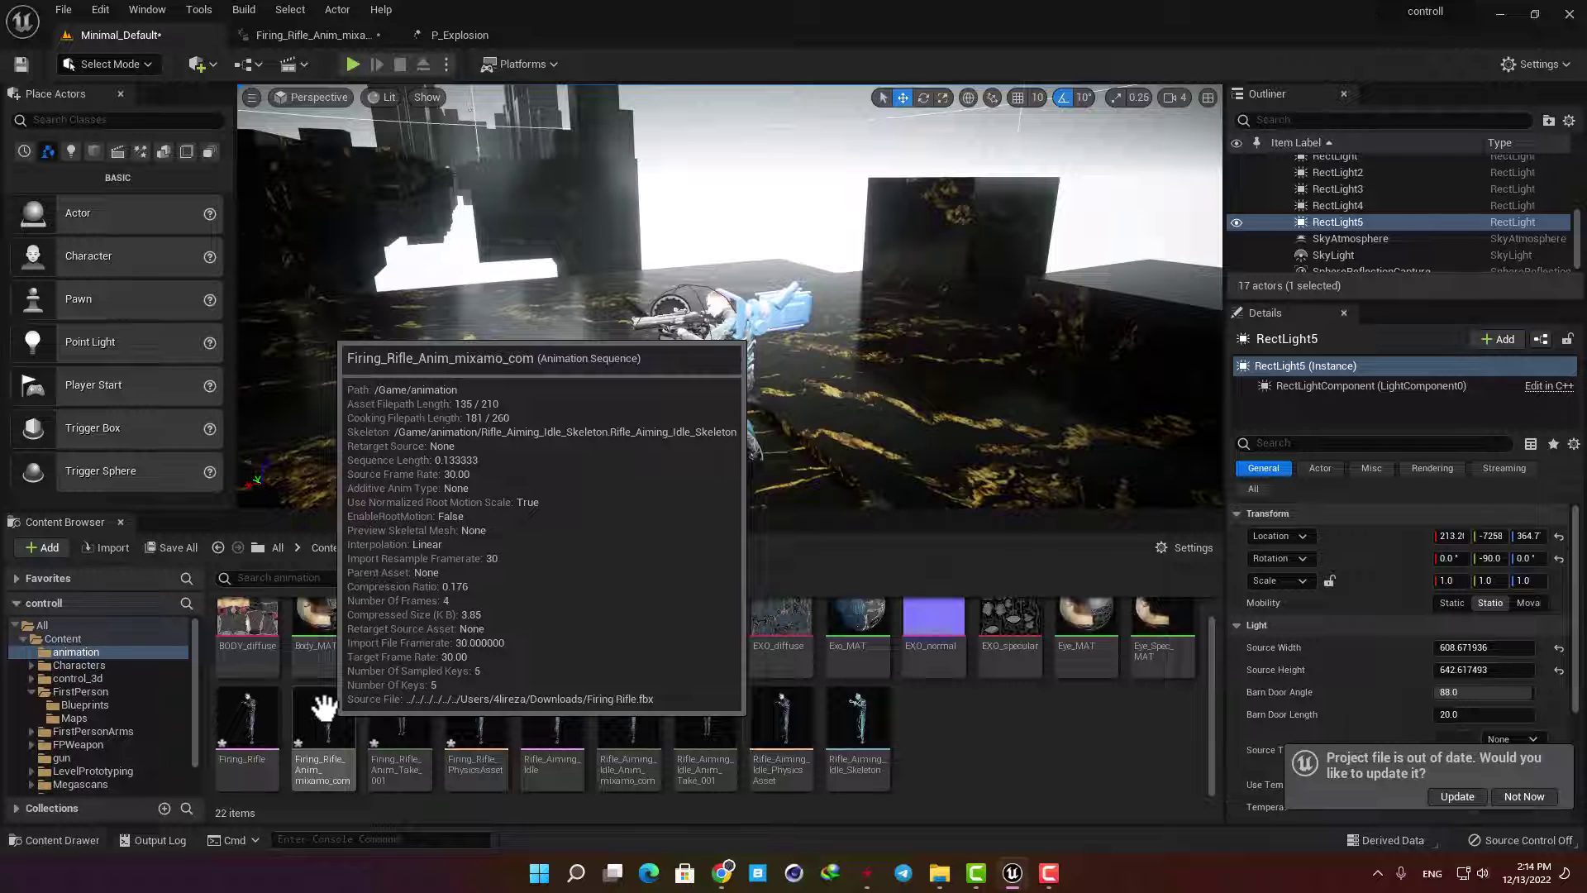
mouse_move(624, 704)
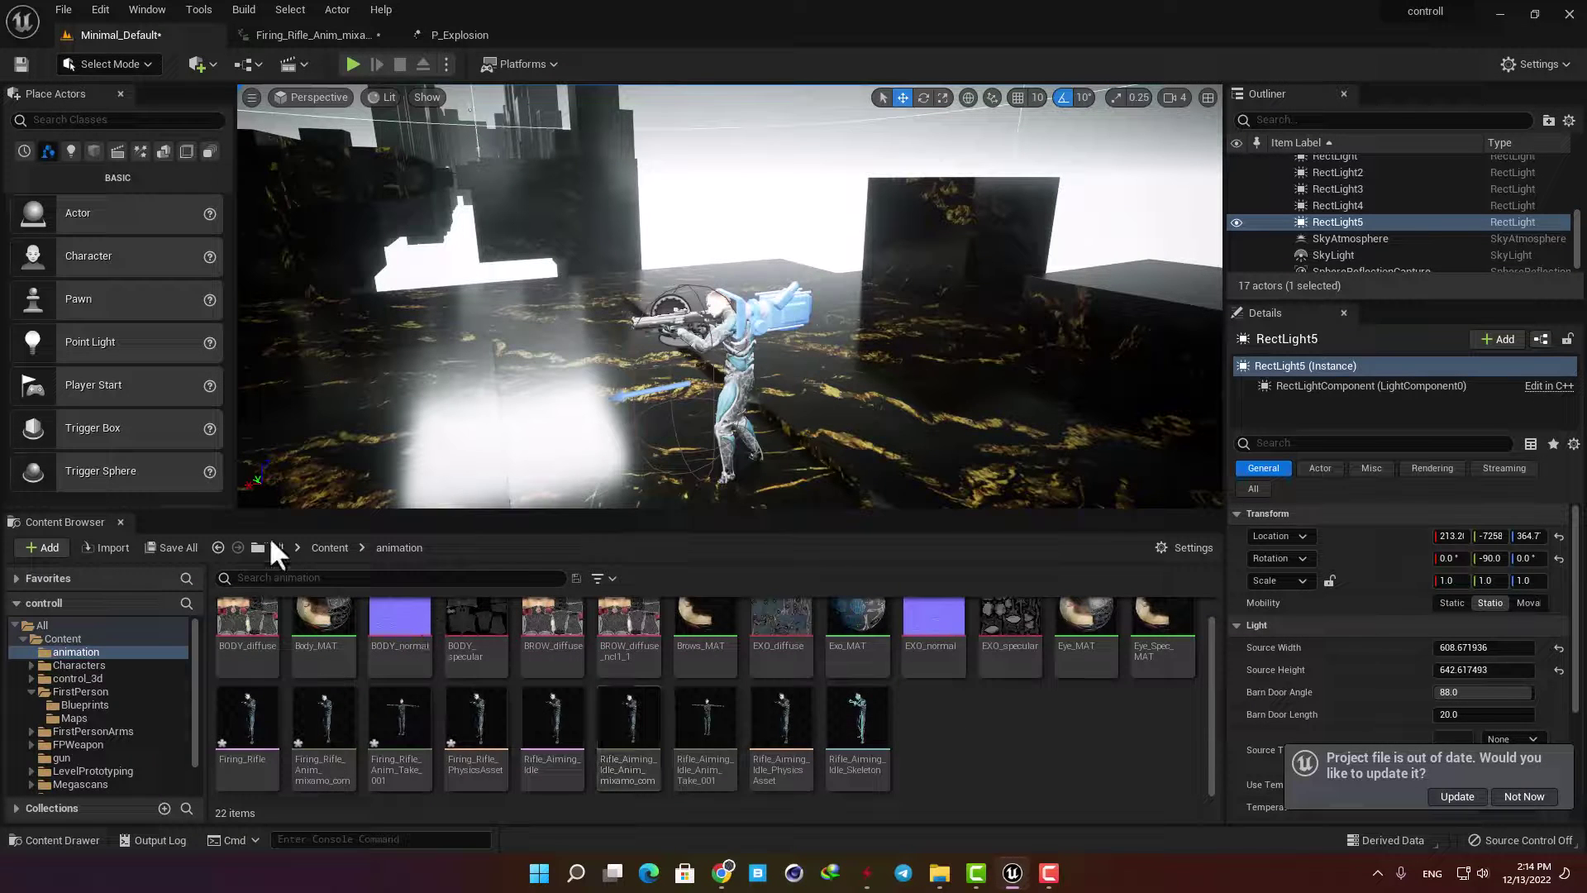
click(324, 548)
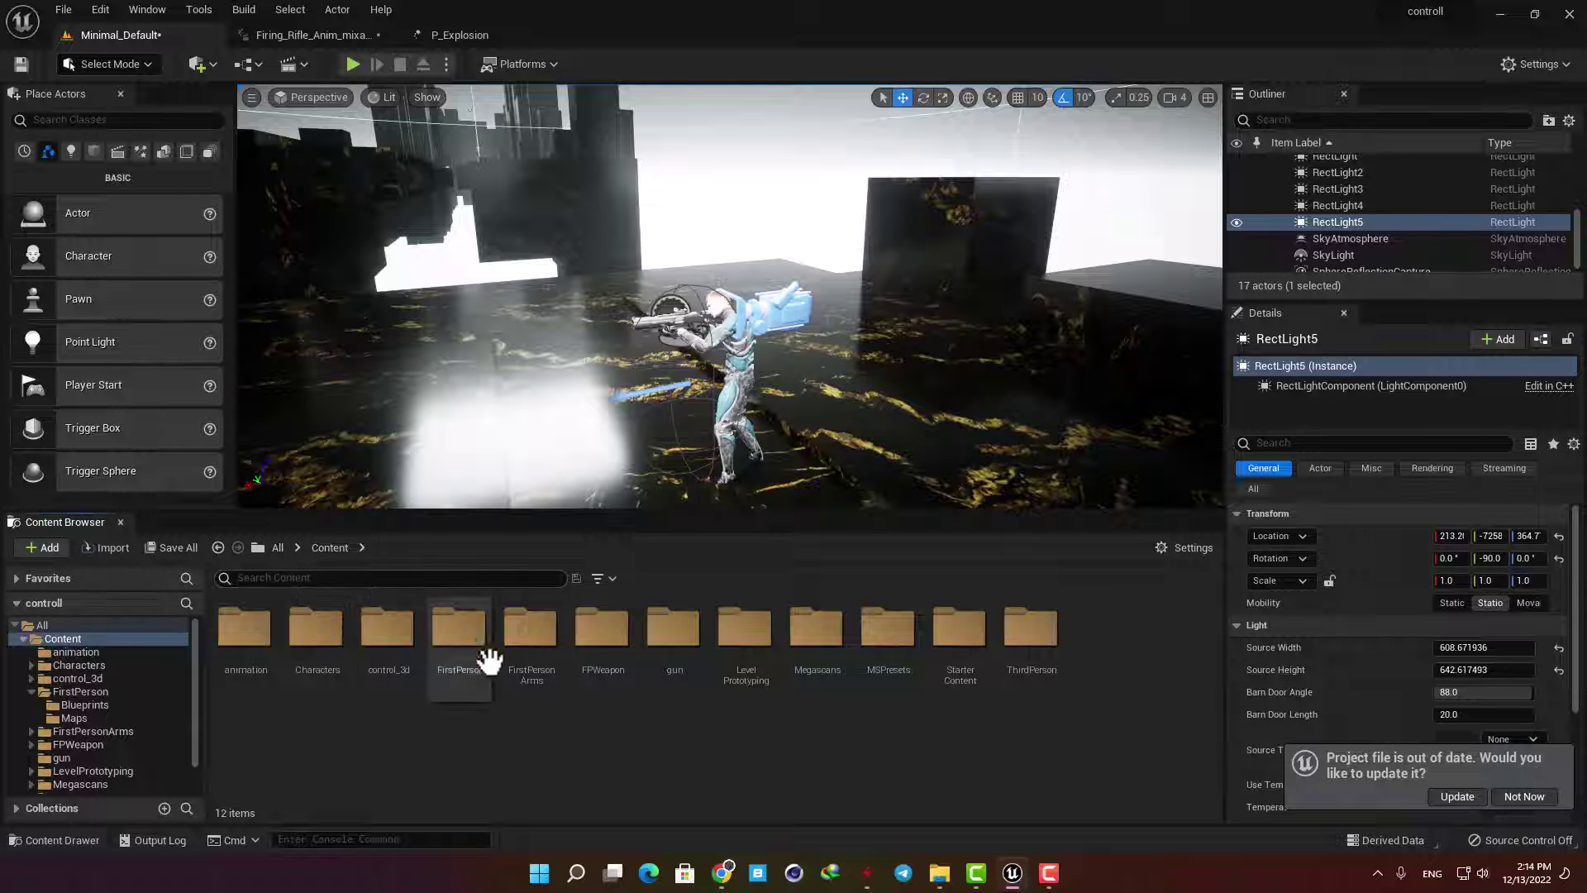
double_click(459, 637)
double_click(246, 641)
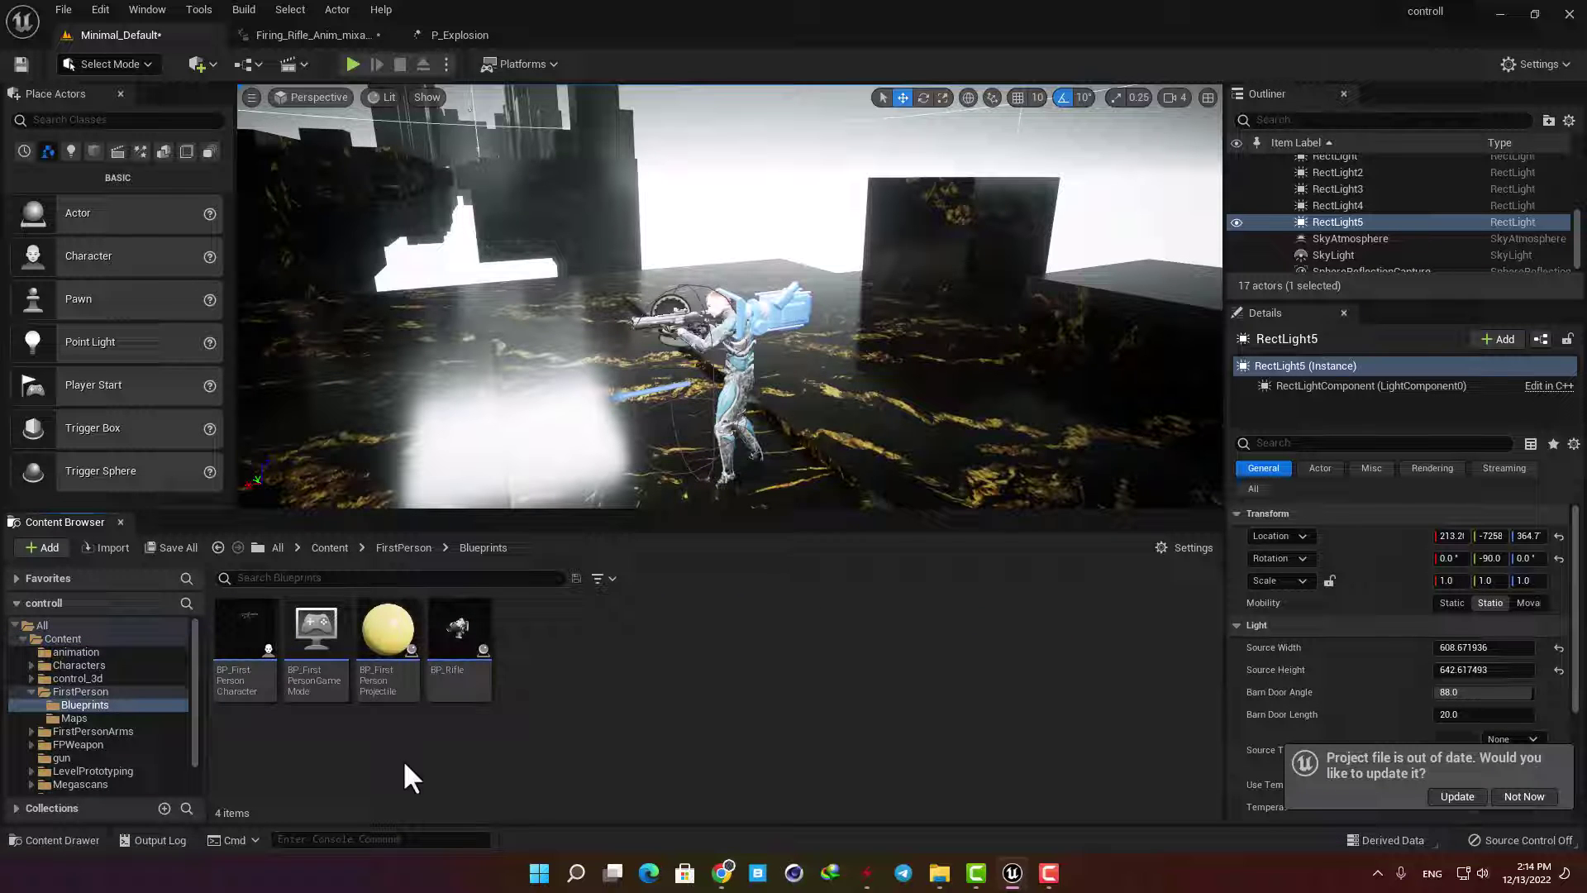
Create an Animation Blueprint for Rifle_Aiming_Idle_Skeleton named animbp.
right_click(535, 634)
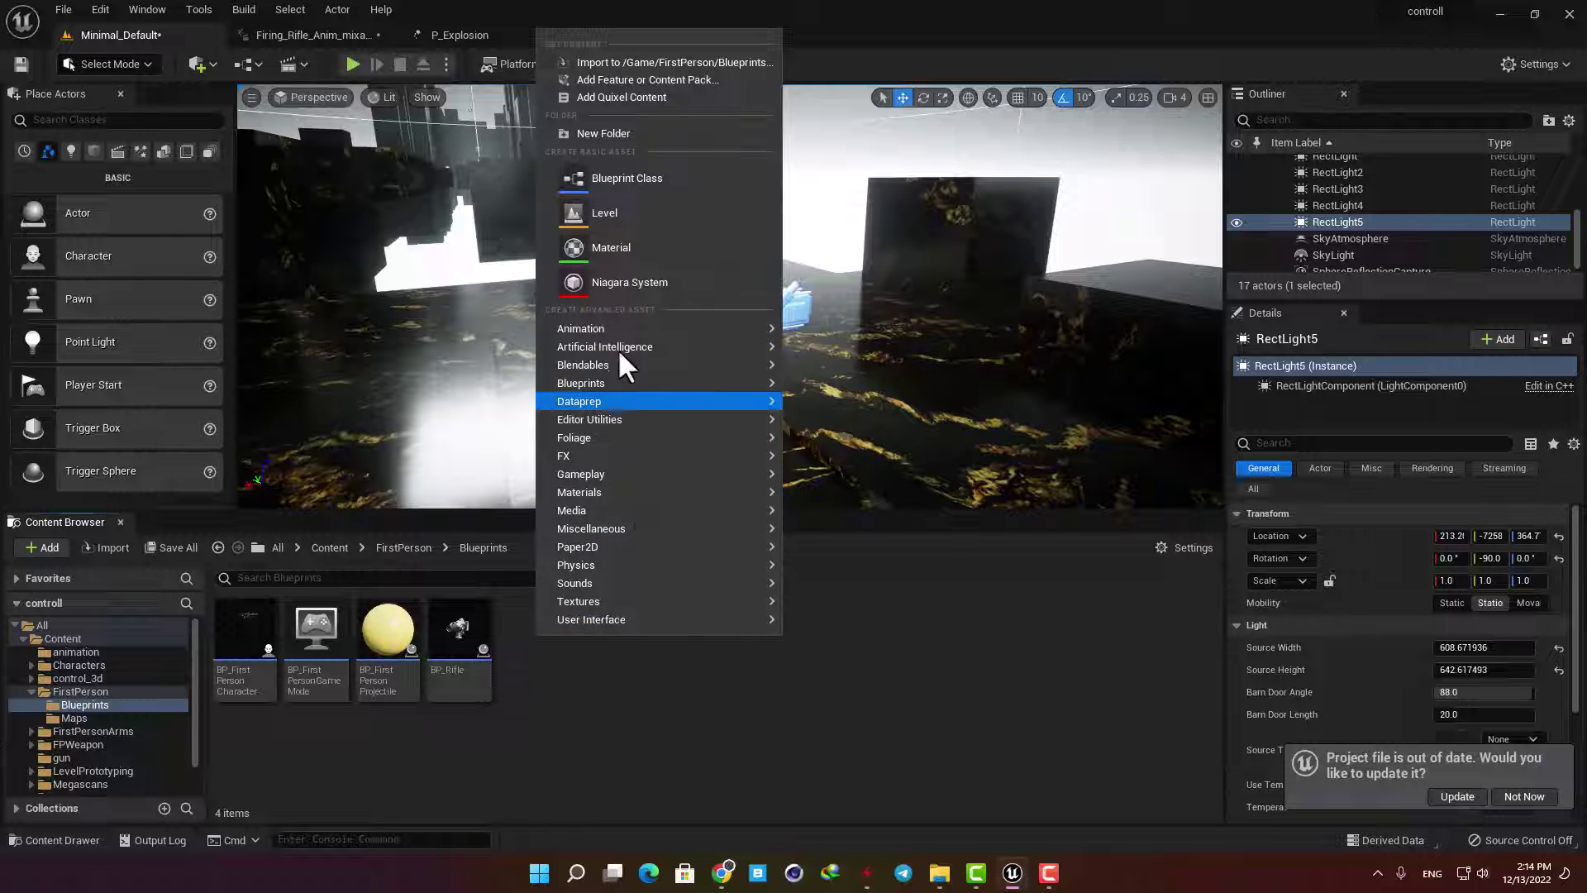
mouse_move(772, 330)
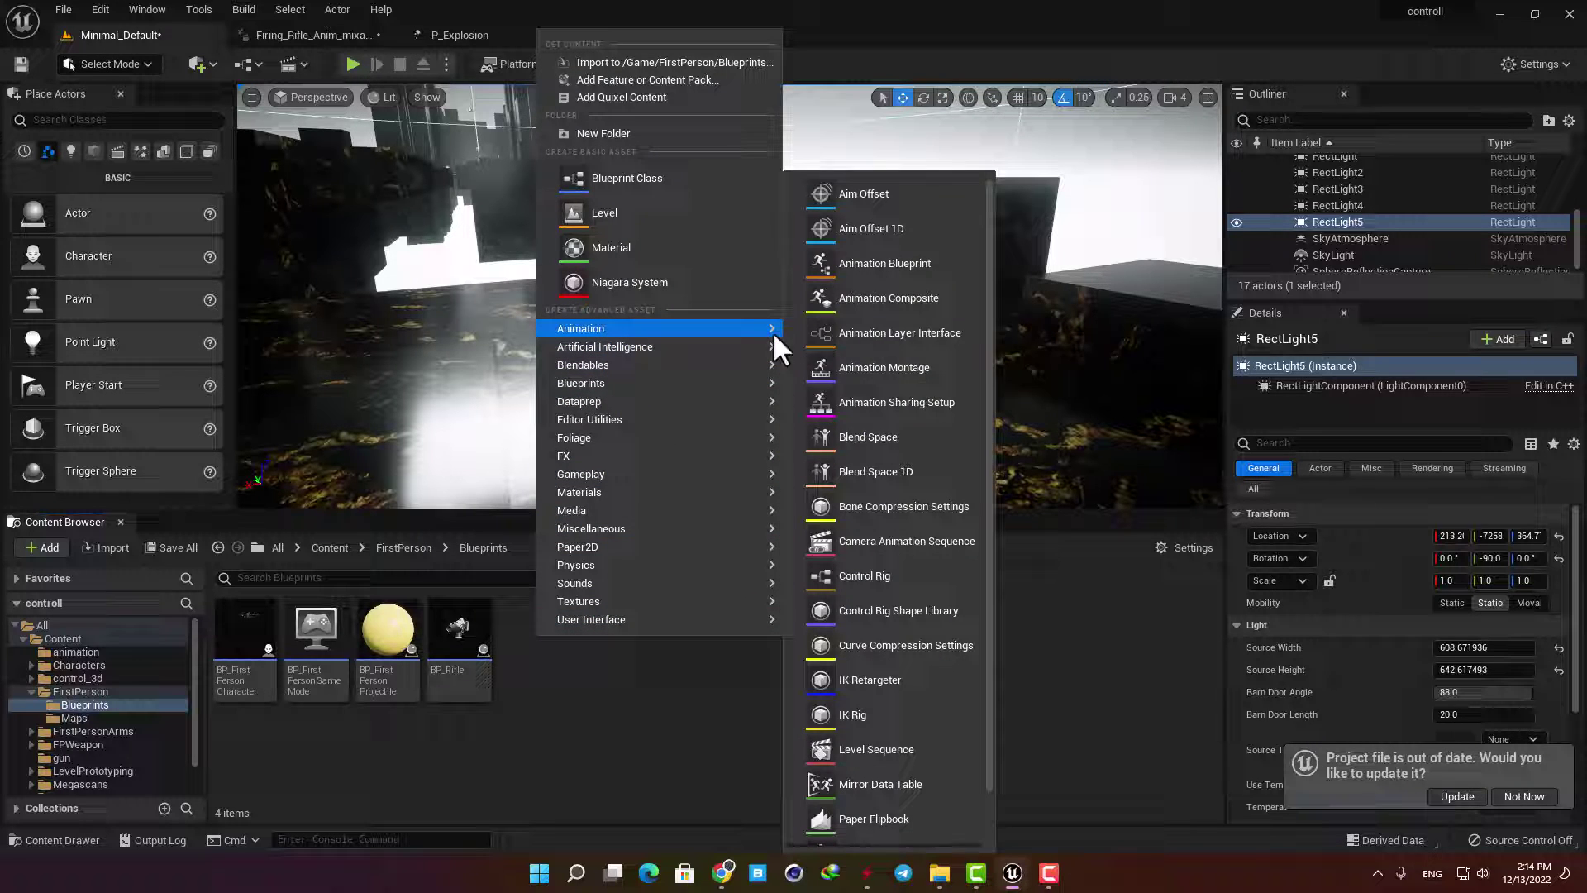
click(876, 265)
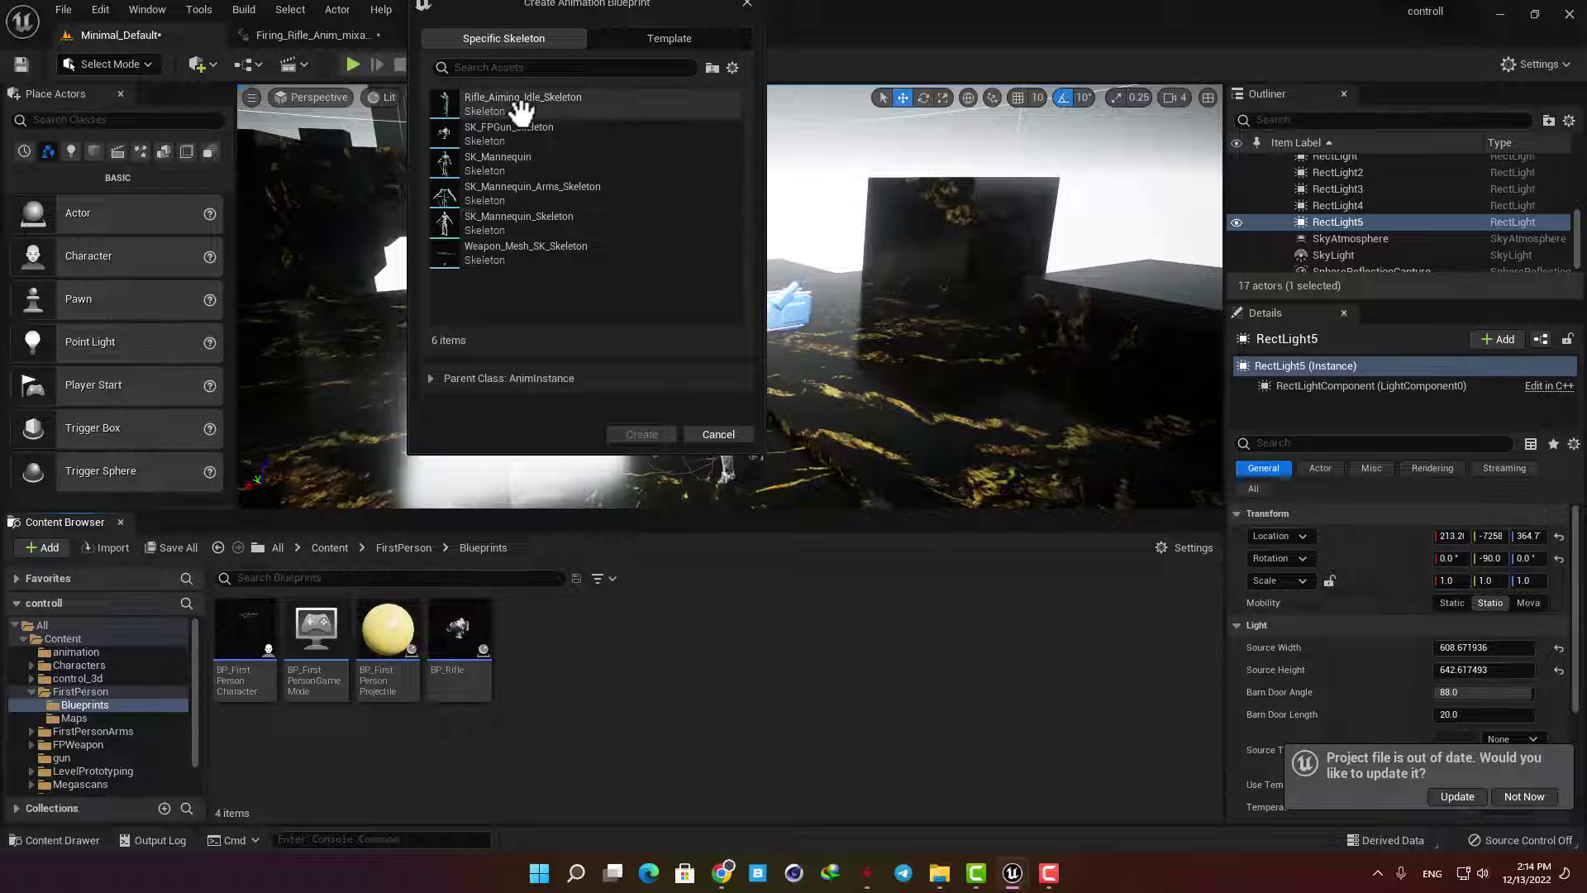
click(522, 106)
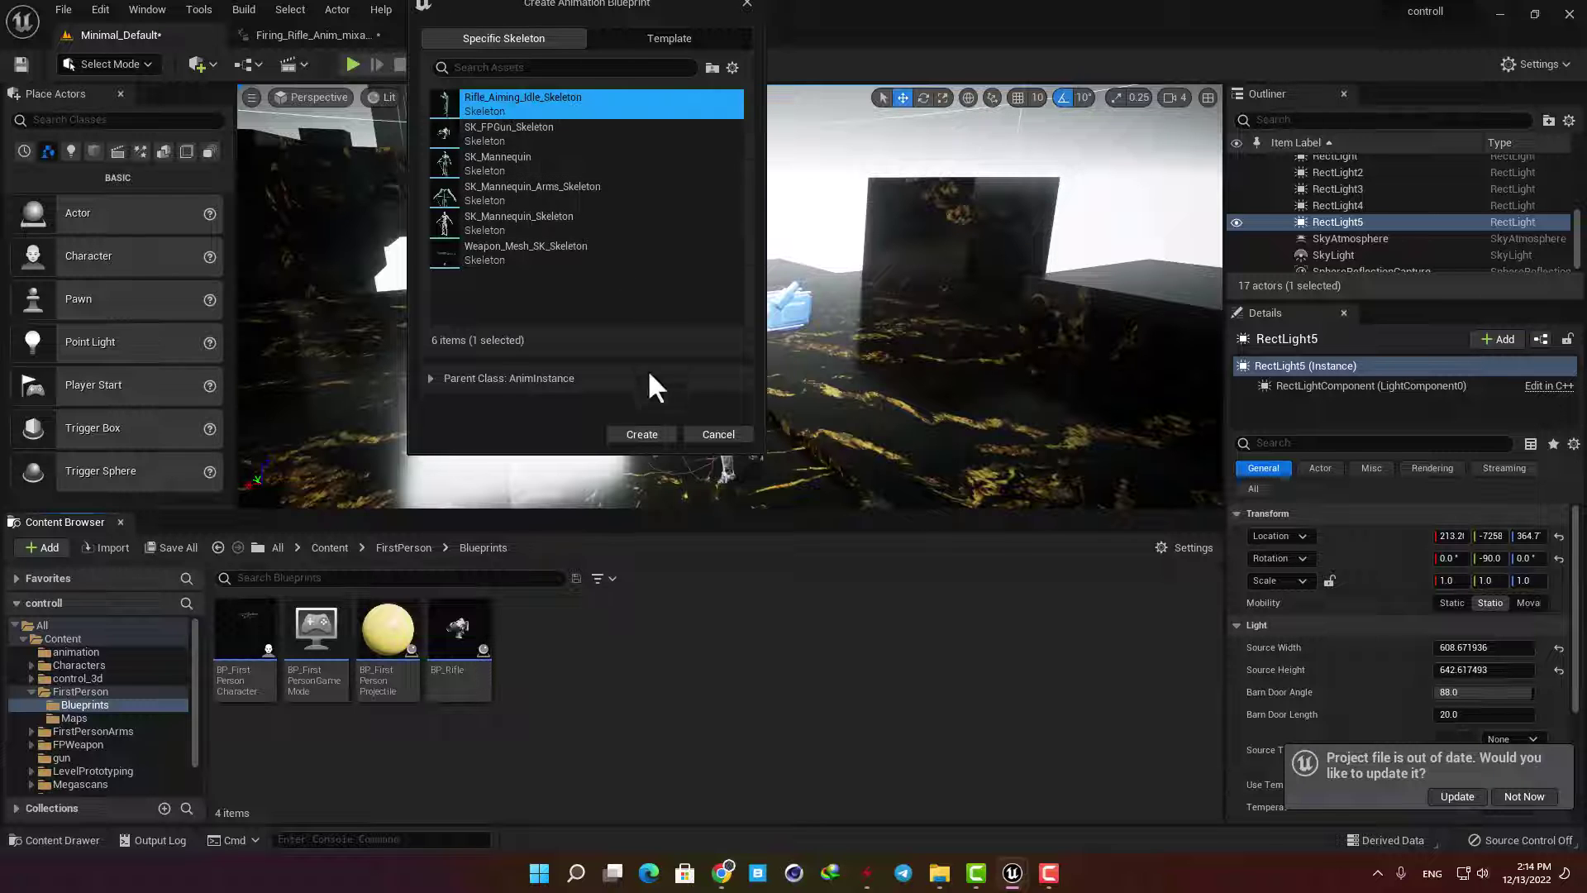
click(641, 434)
text(animbp)
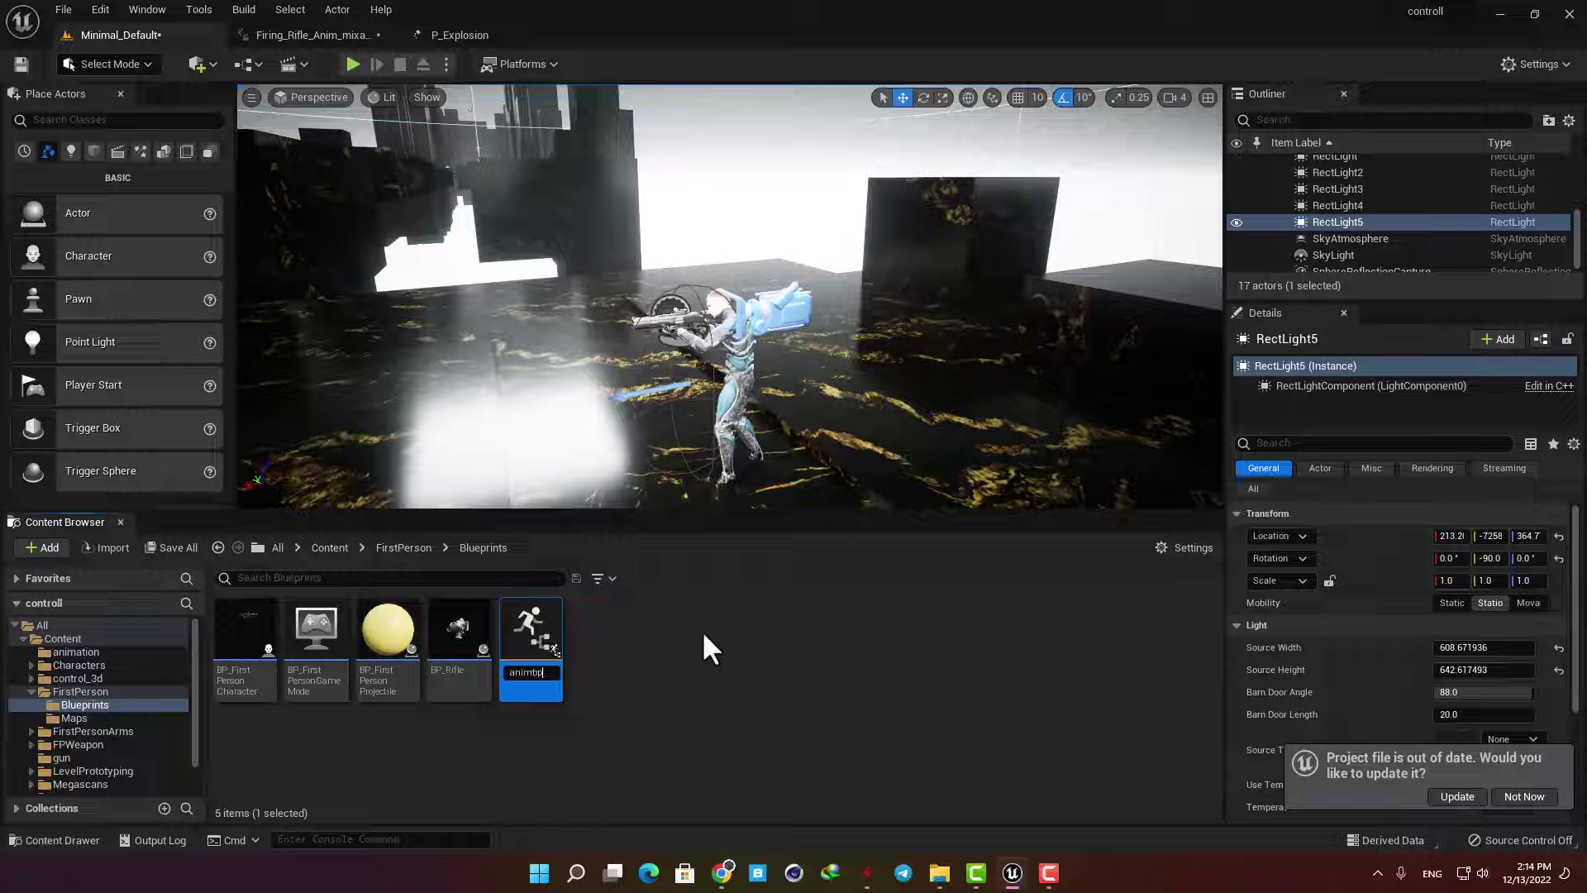
key(Return)
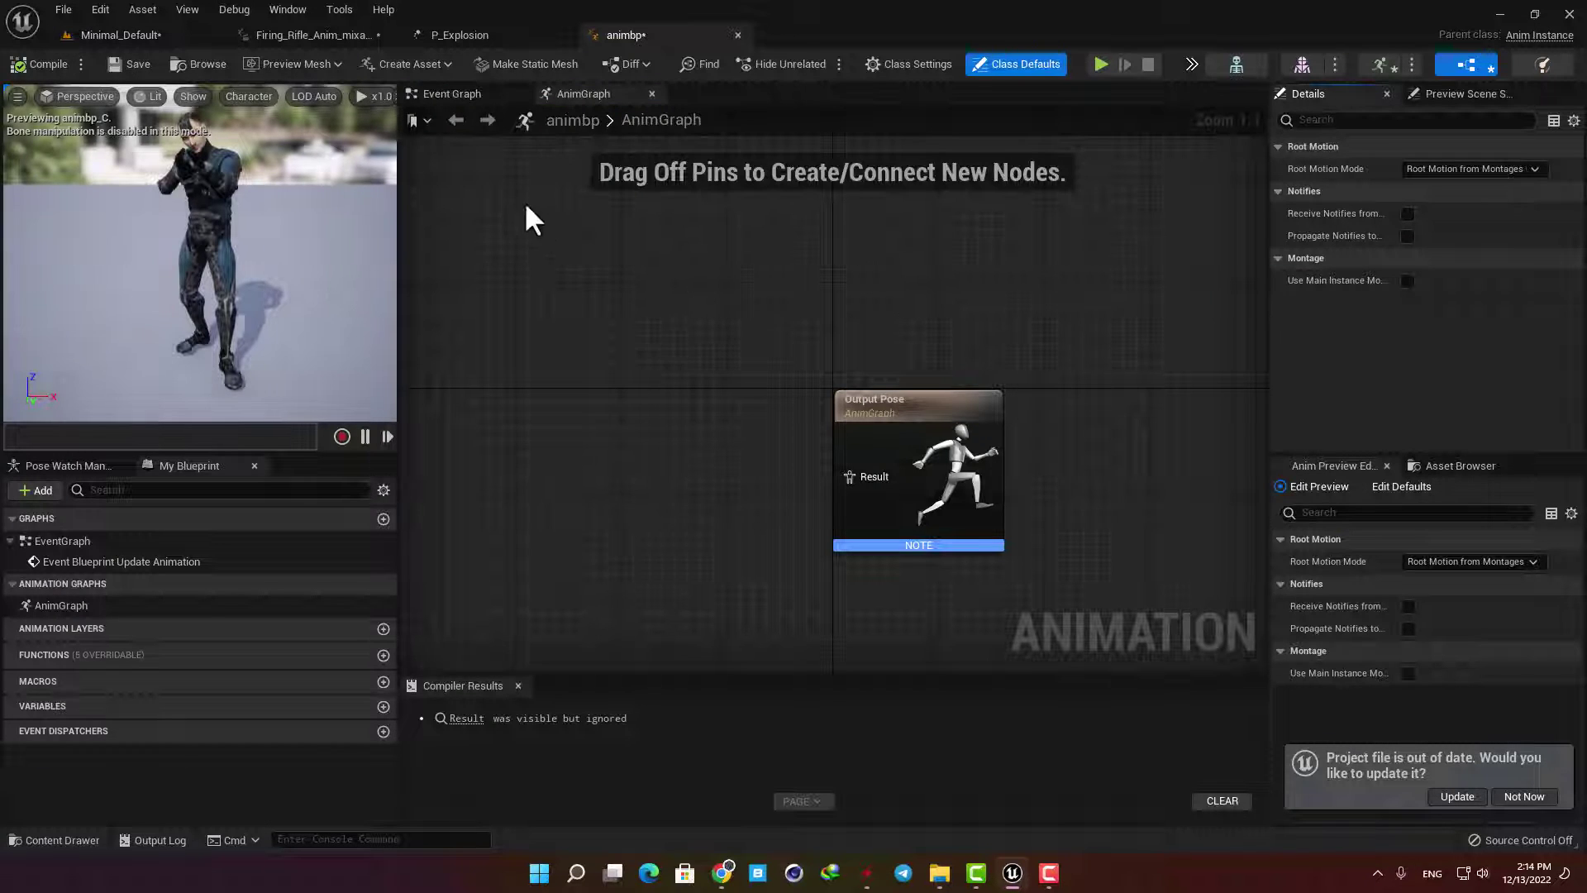
click(452, 94)
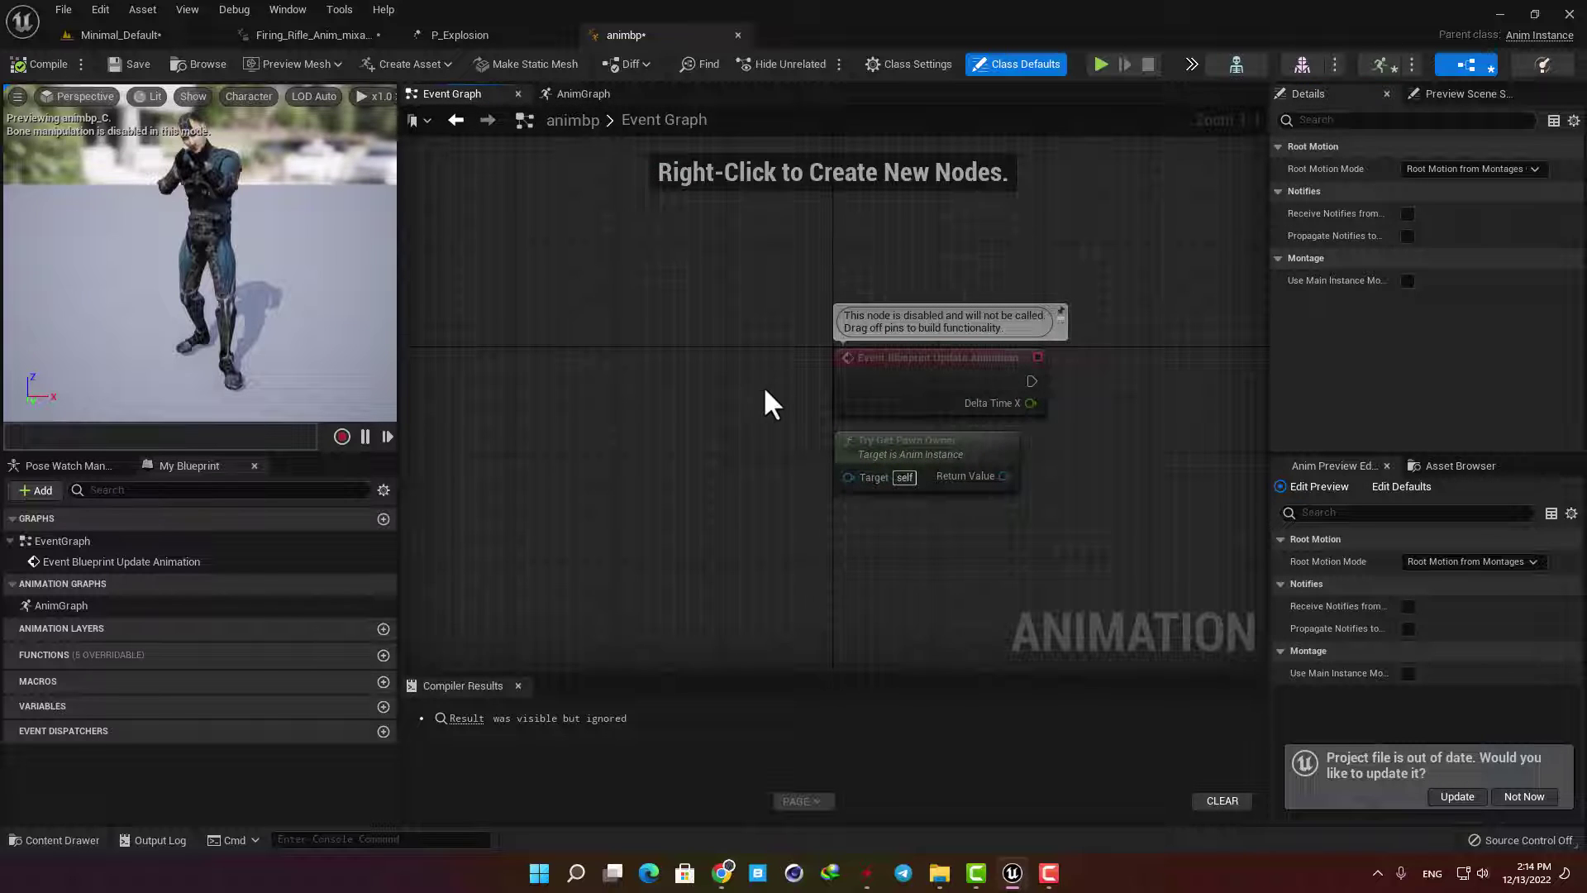
scroll(728, 393, down, 2)
click(579, 96)
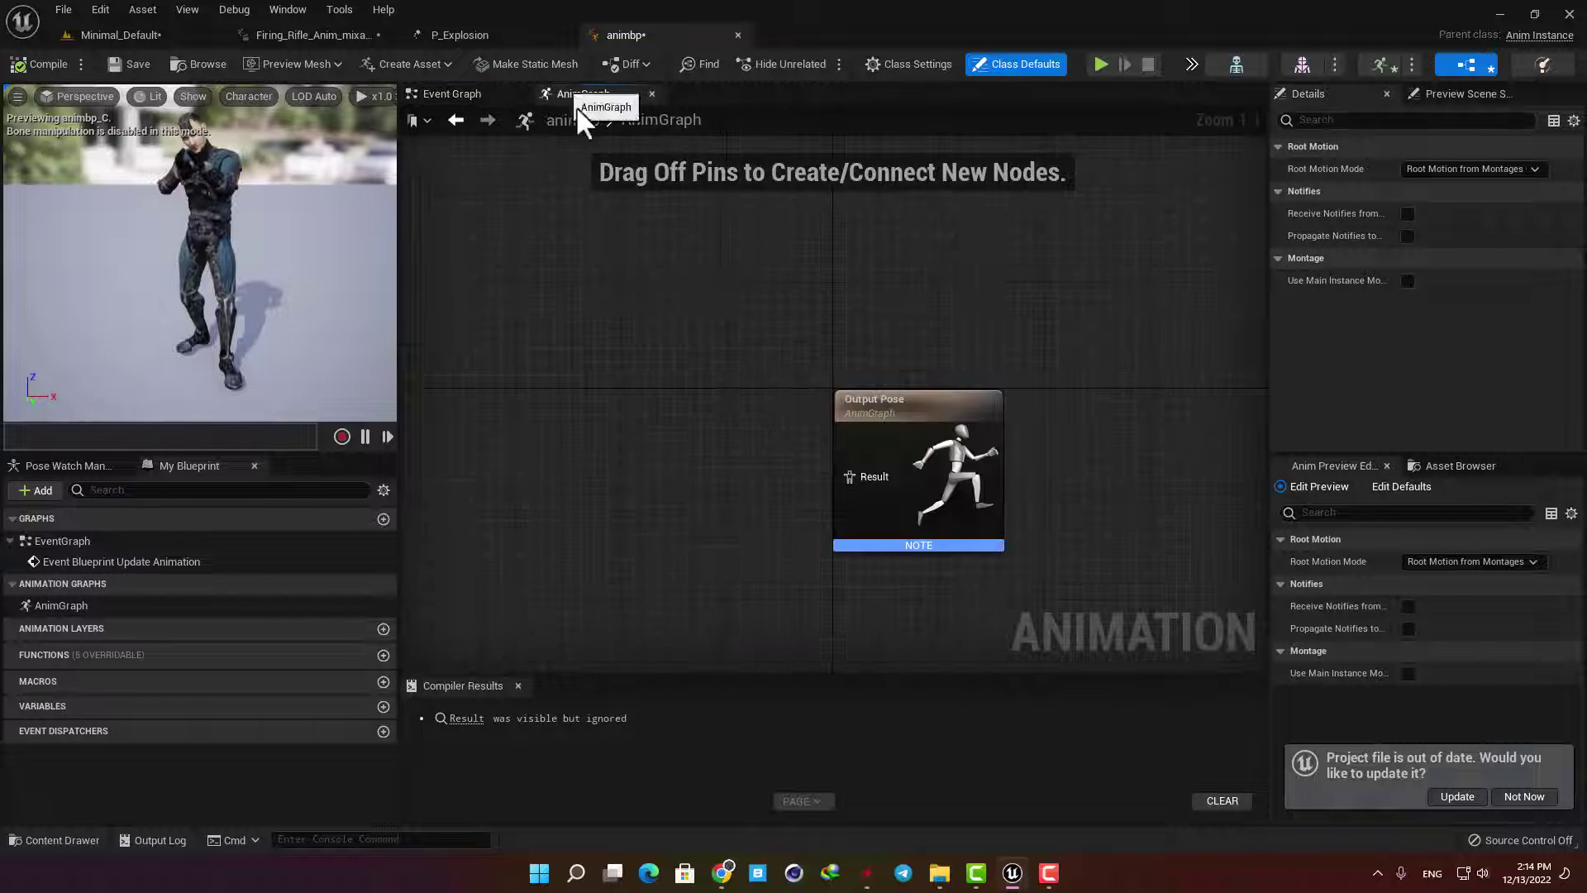
right_drag(959, 351, 889, 294)
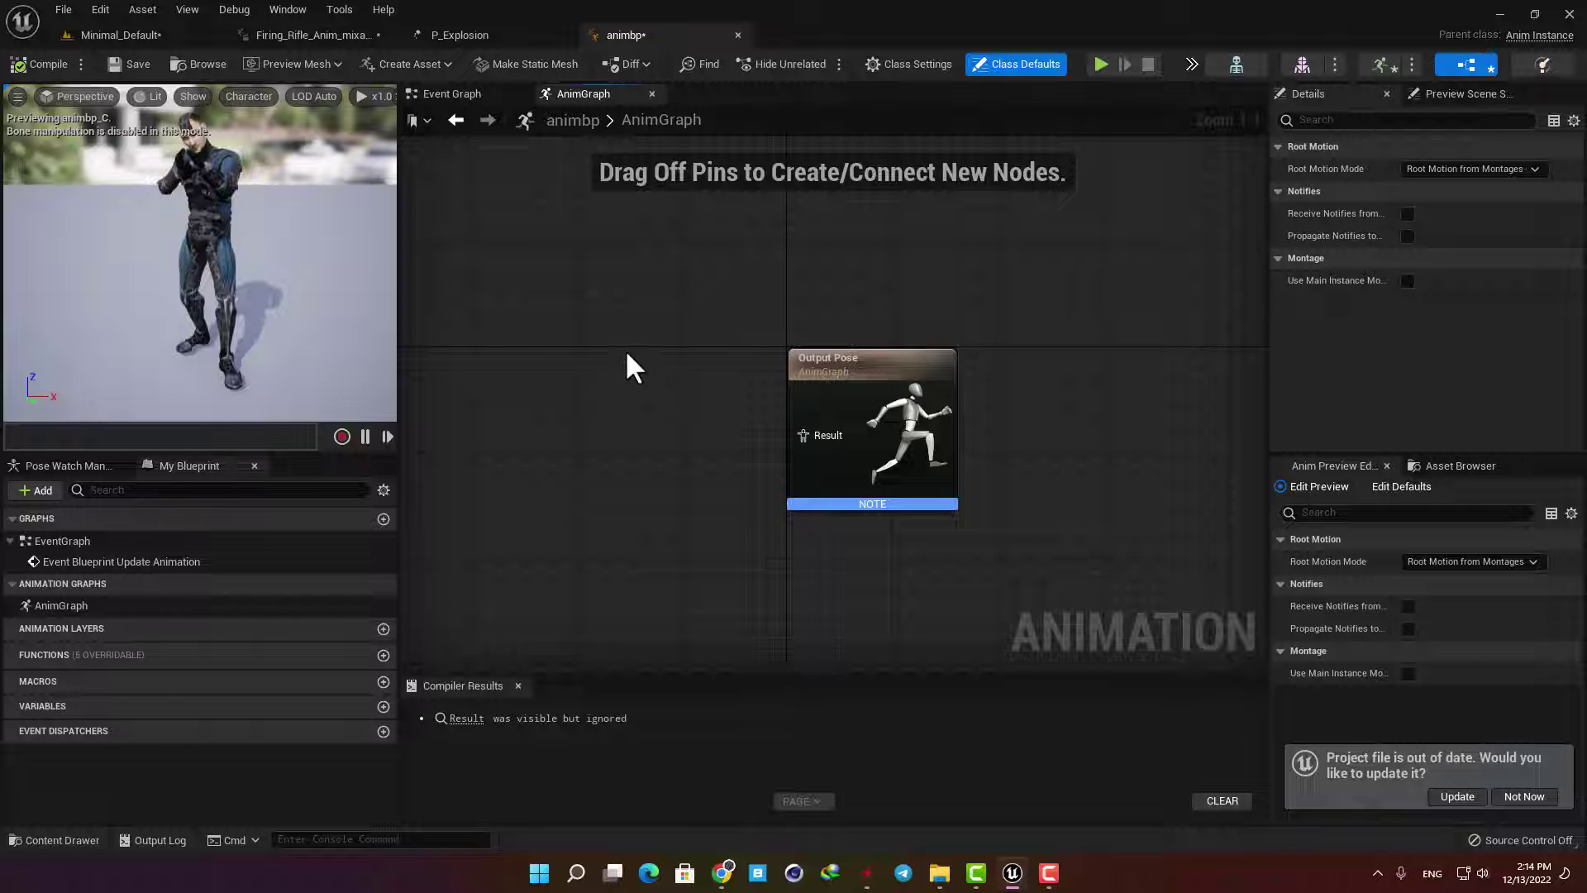
scroll(628, 364, down, 2)
right_drag(628, 365, 693, 385)
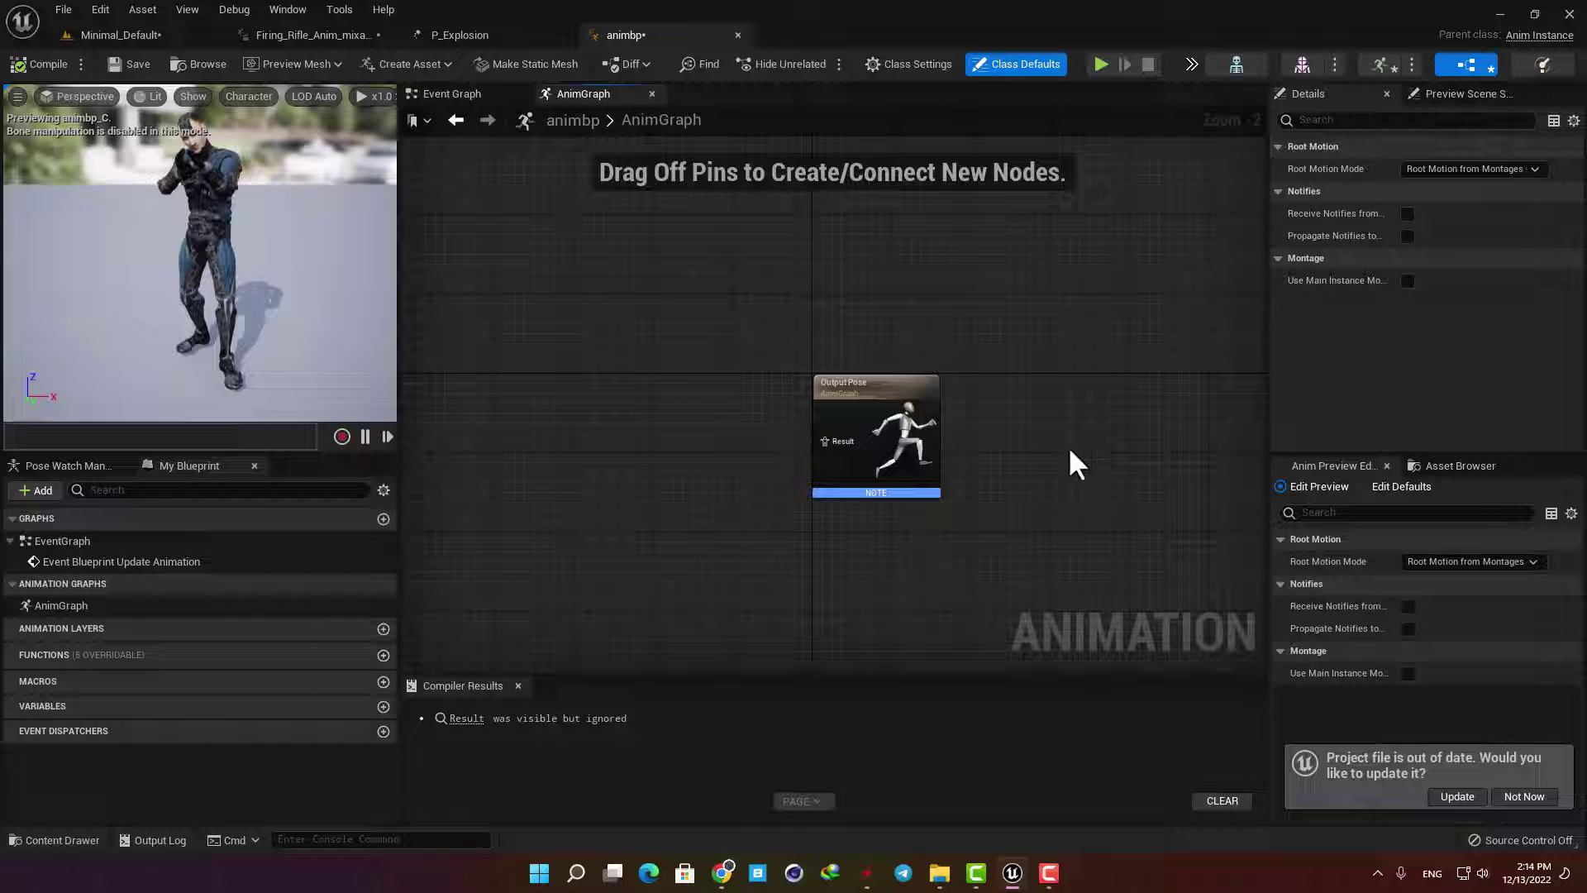
click(842, 419)
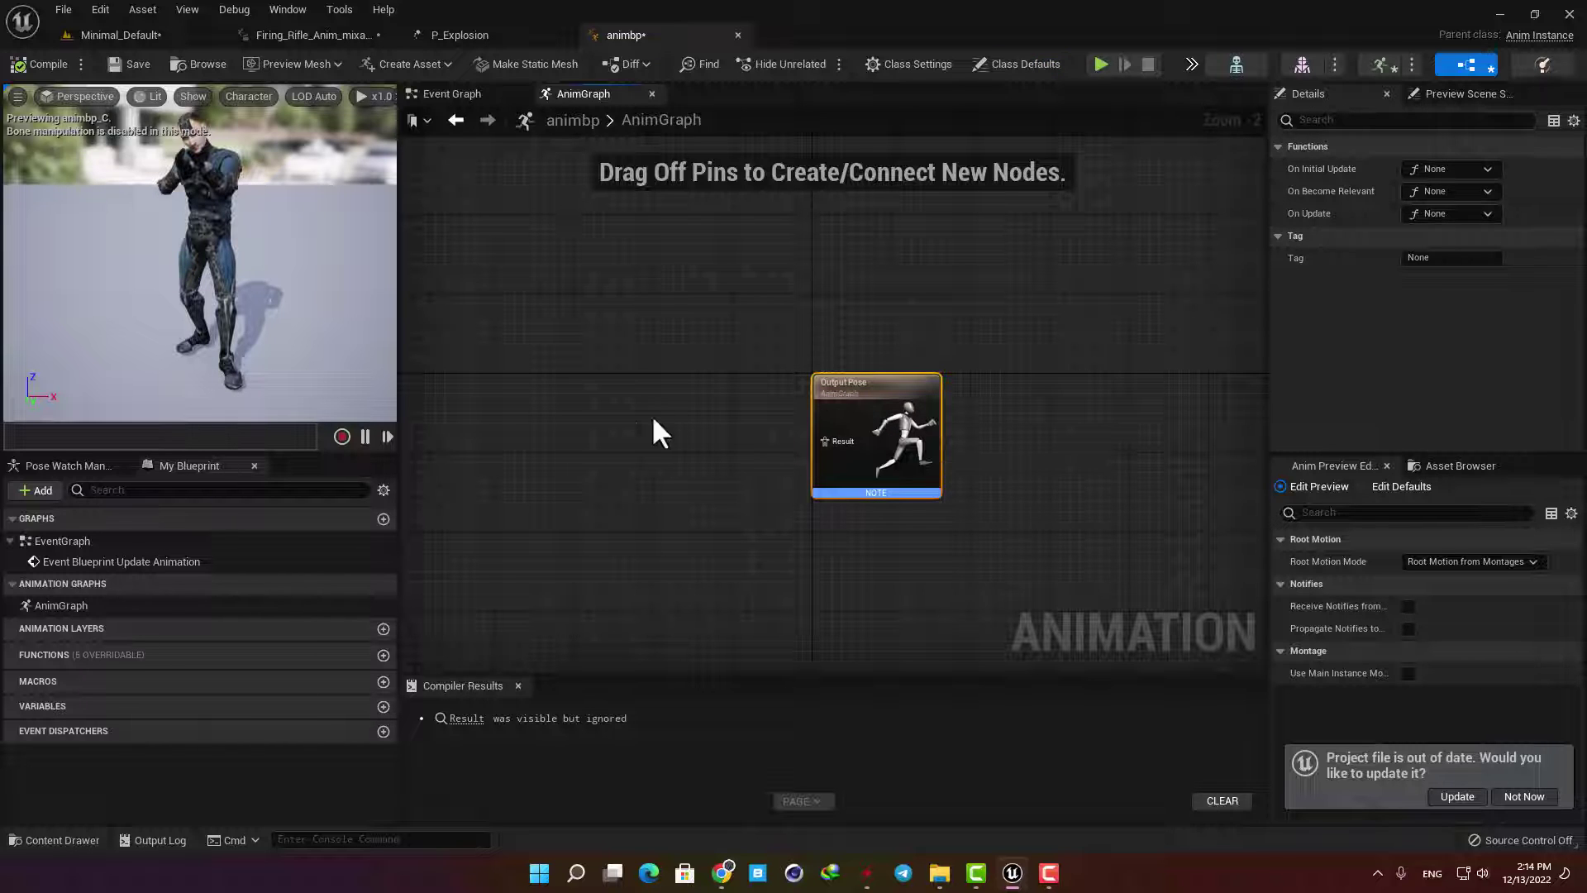
Wire a New State Machine into Output Pose and open its graph.
drag(824, 441, 643, 435)
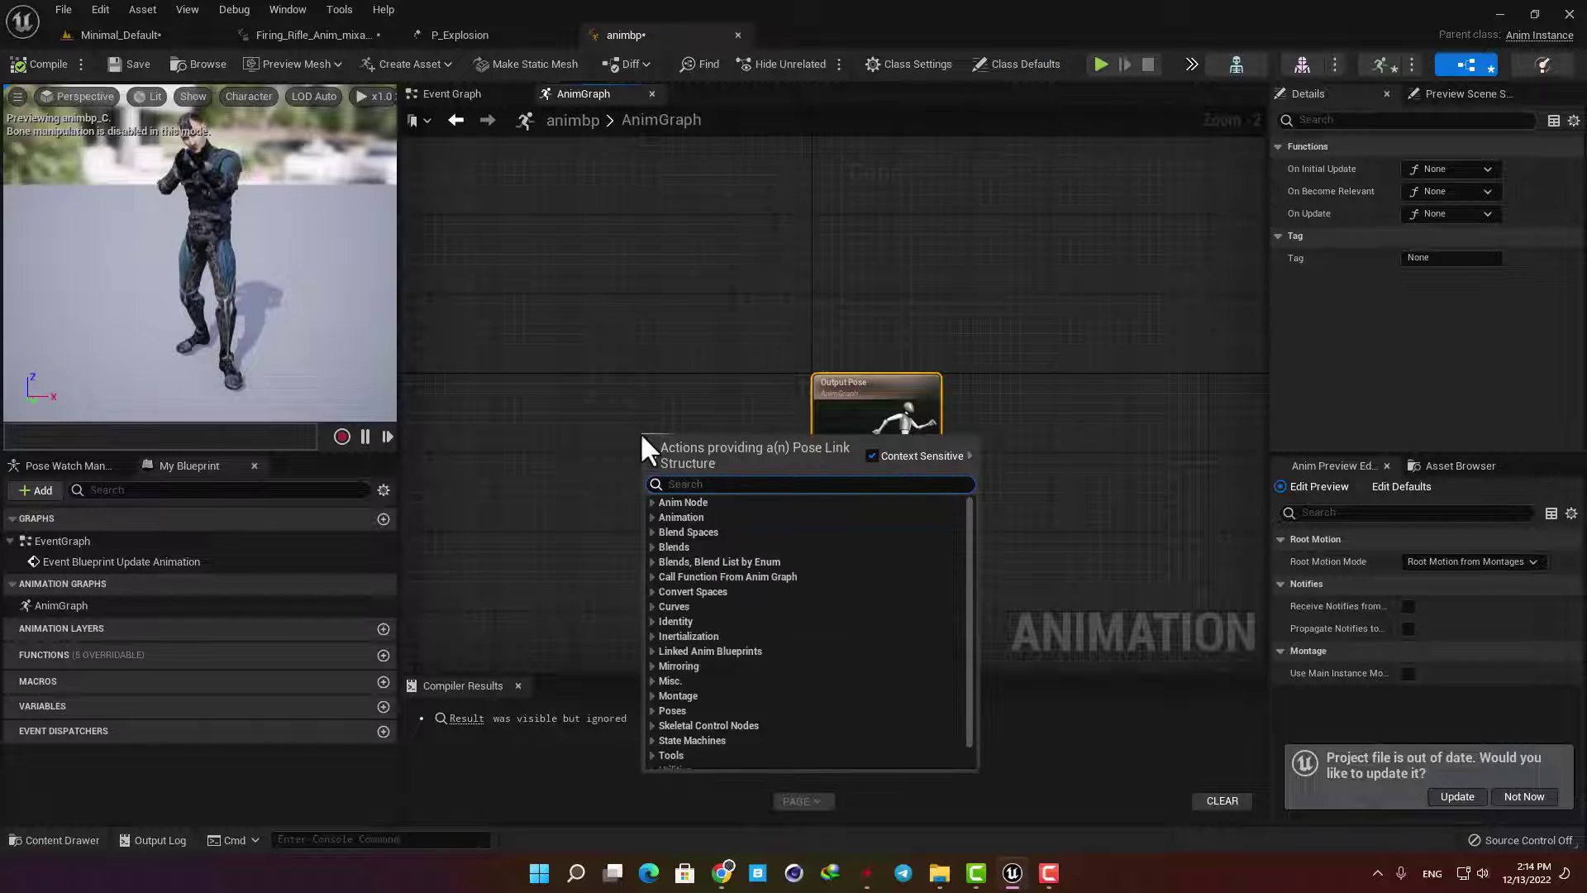
text(state)
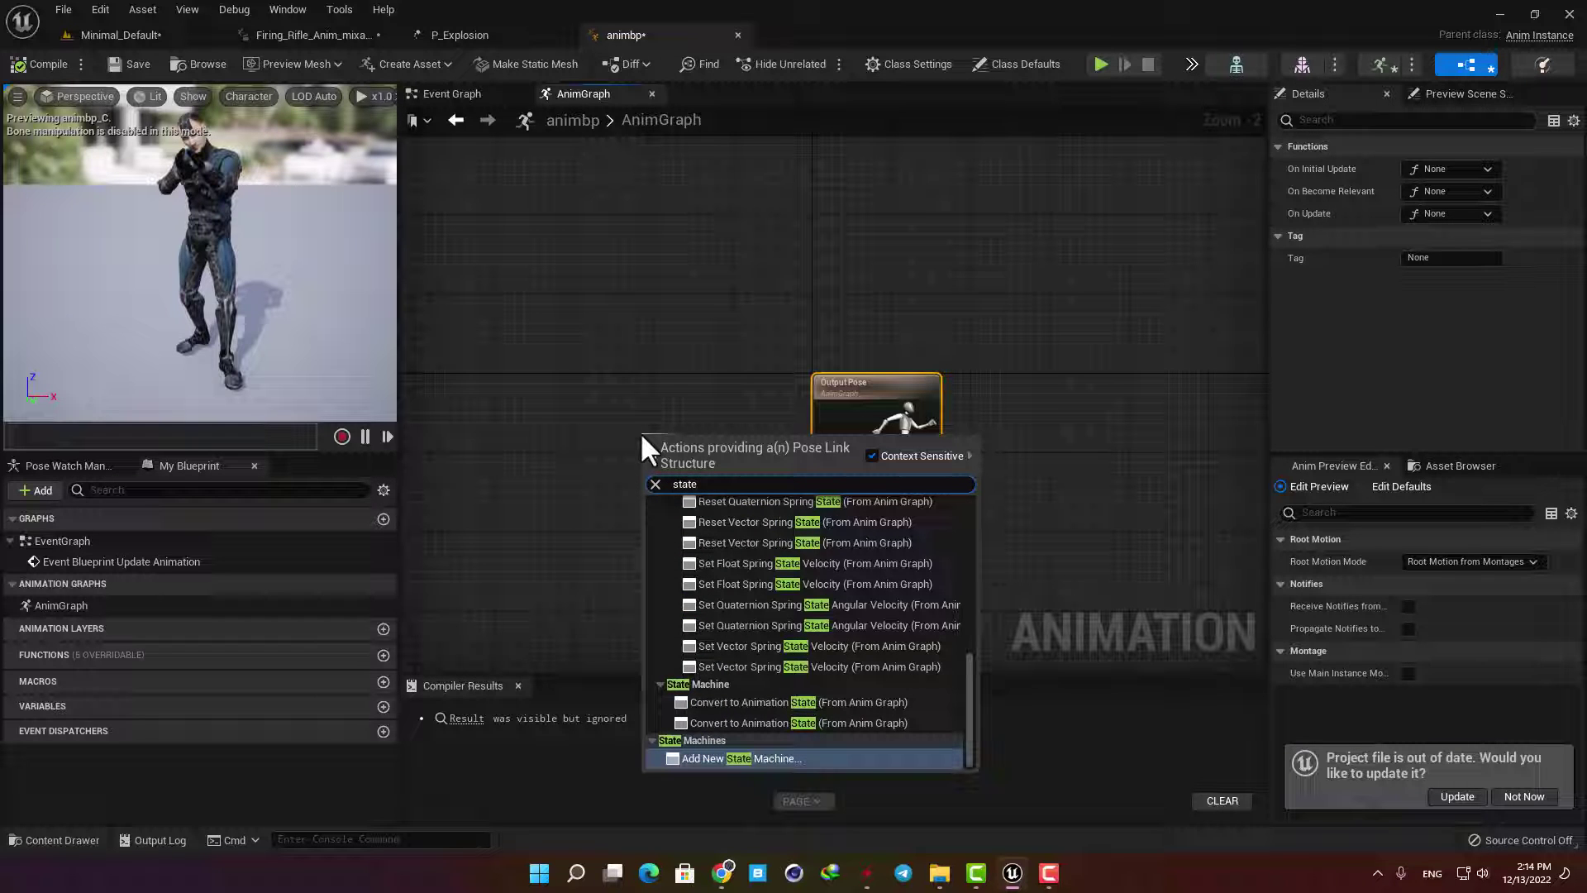
text( m)
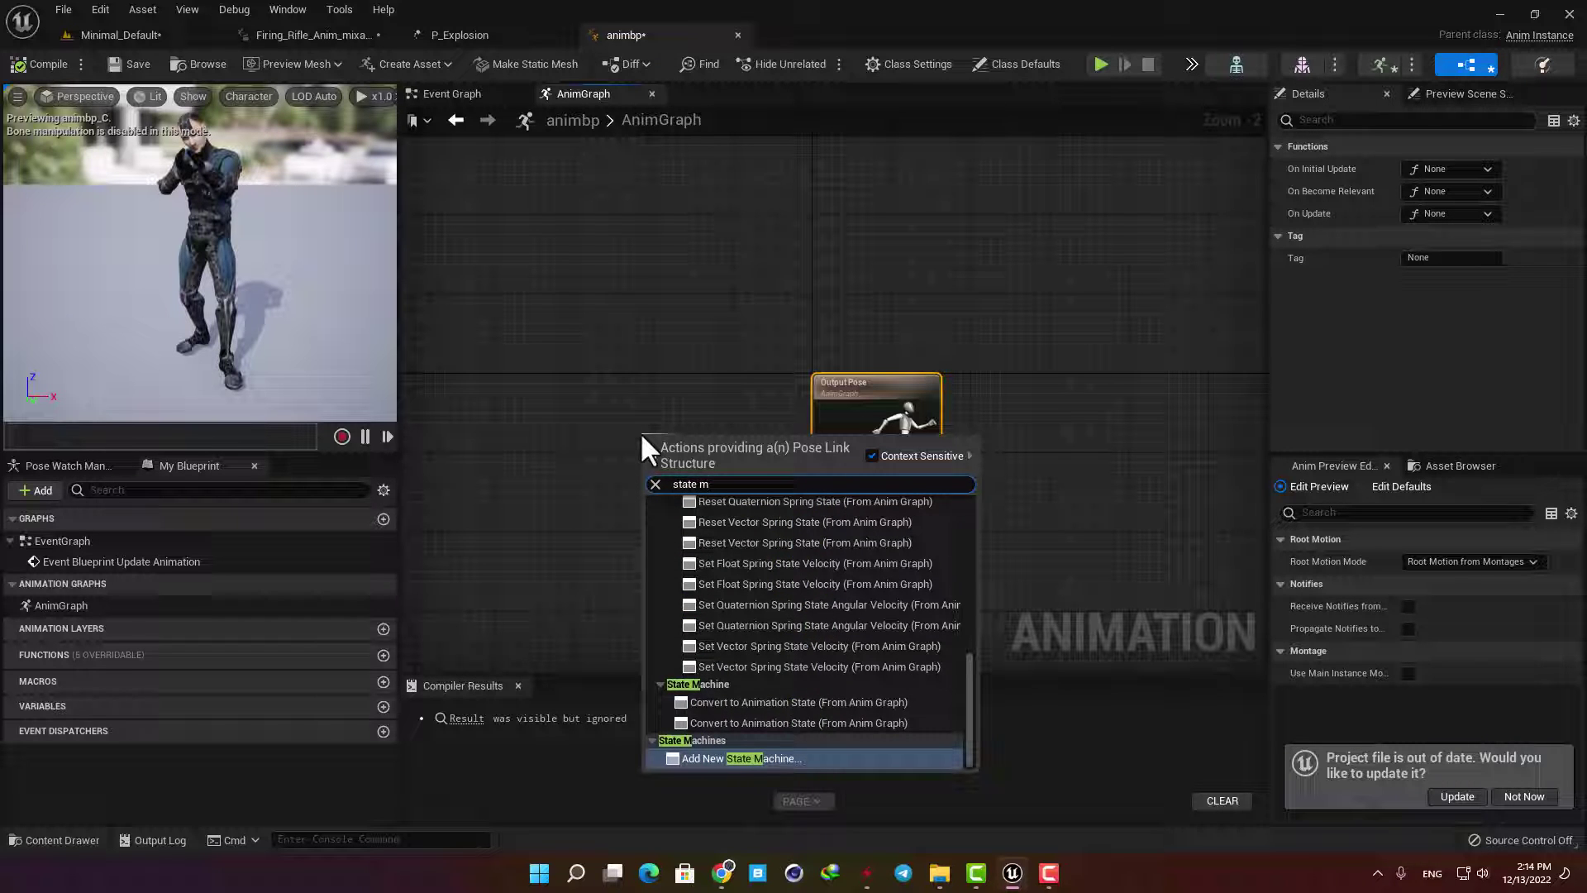
click(753, 765)
double_click(687, 456)
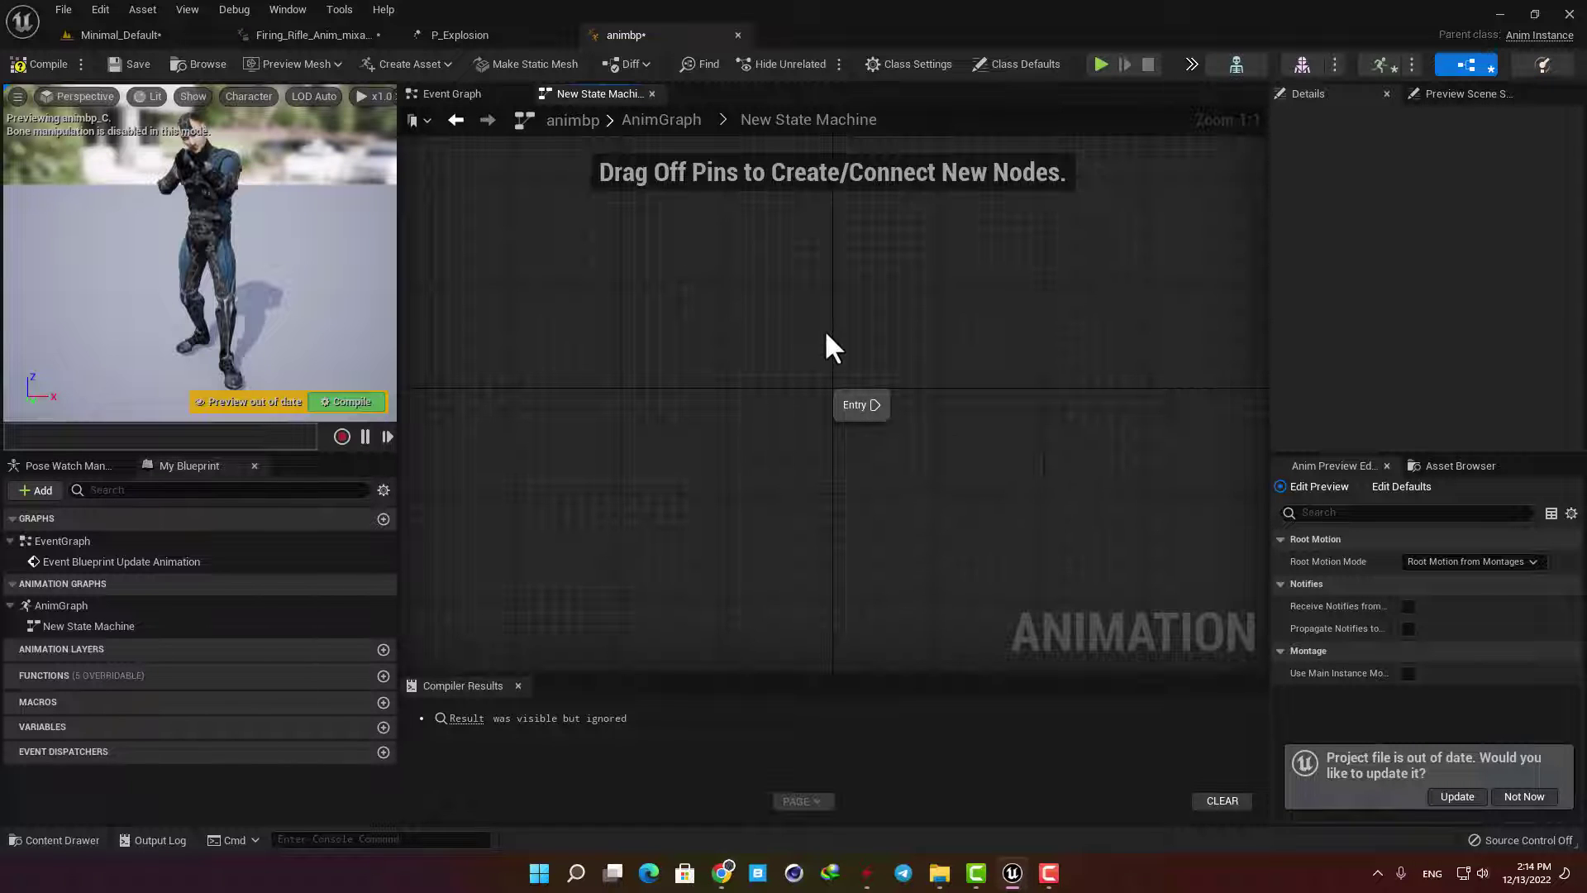
right_drag(831, 348, 741, 324)
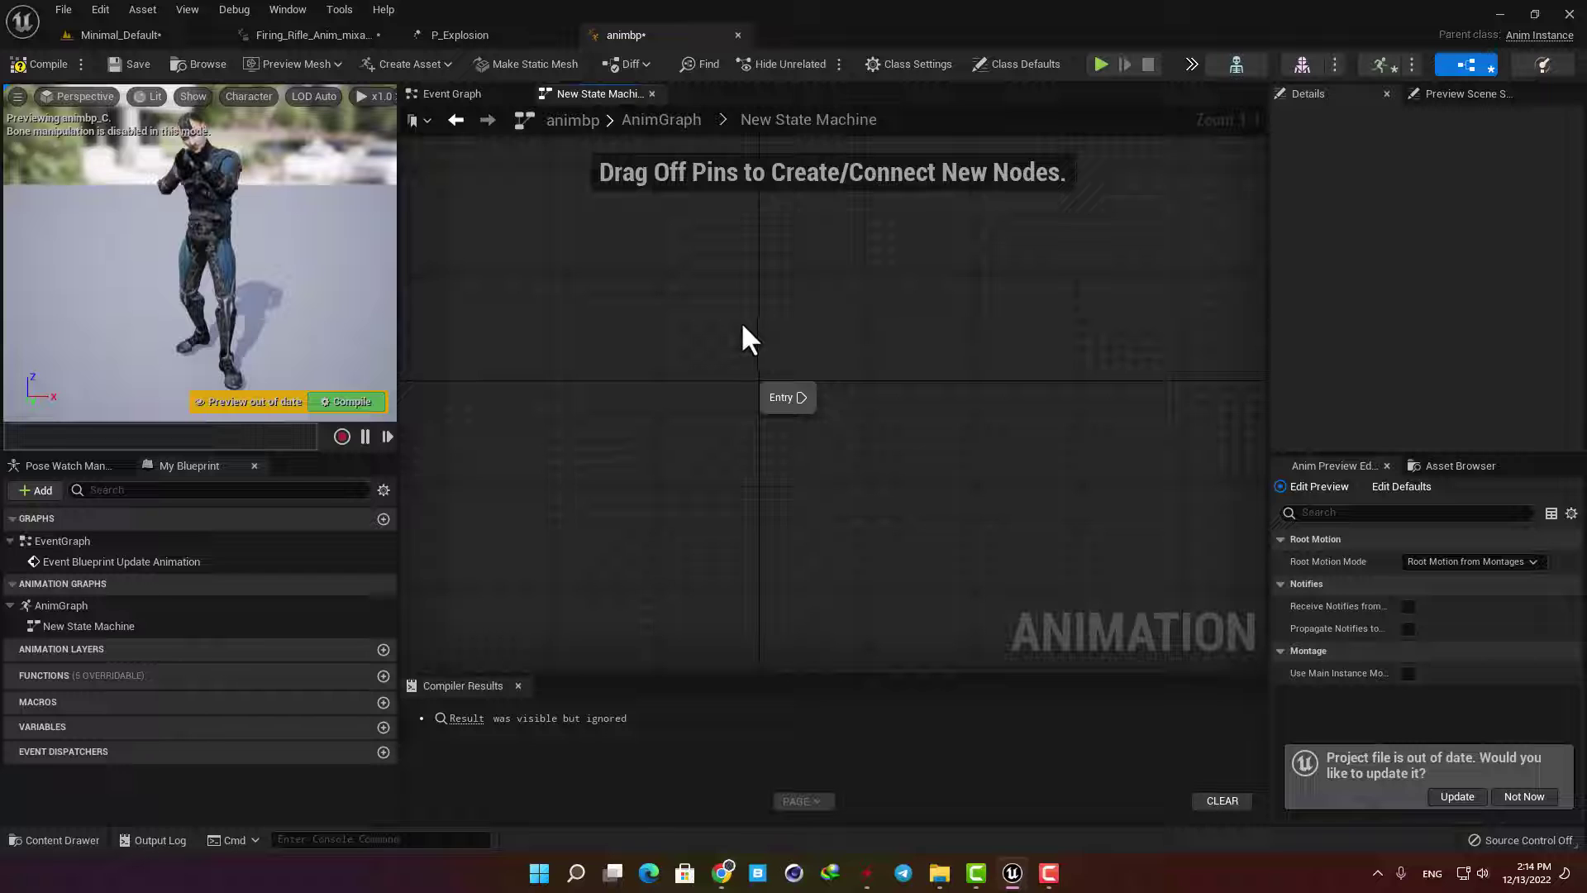
Add a state named idle connected from Entry.
drag(801, 397, 956, 395)
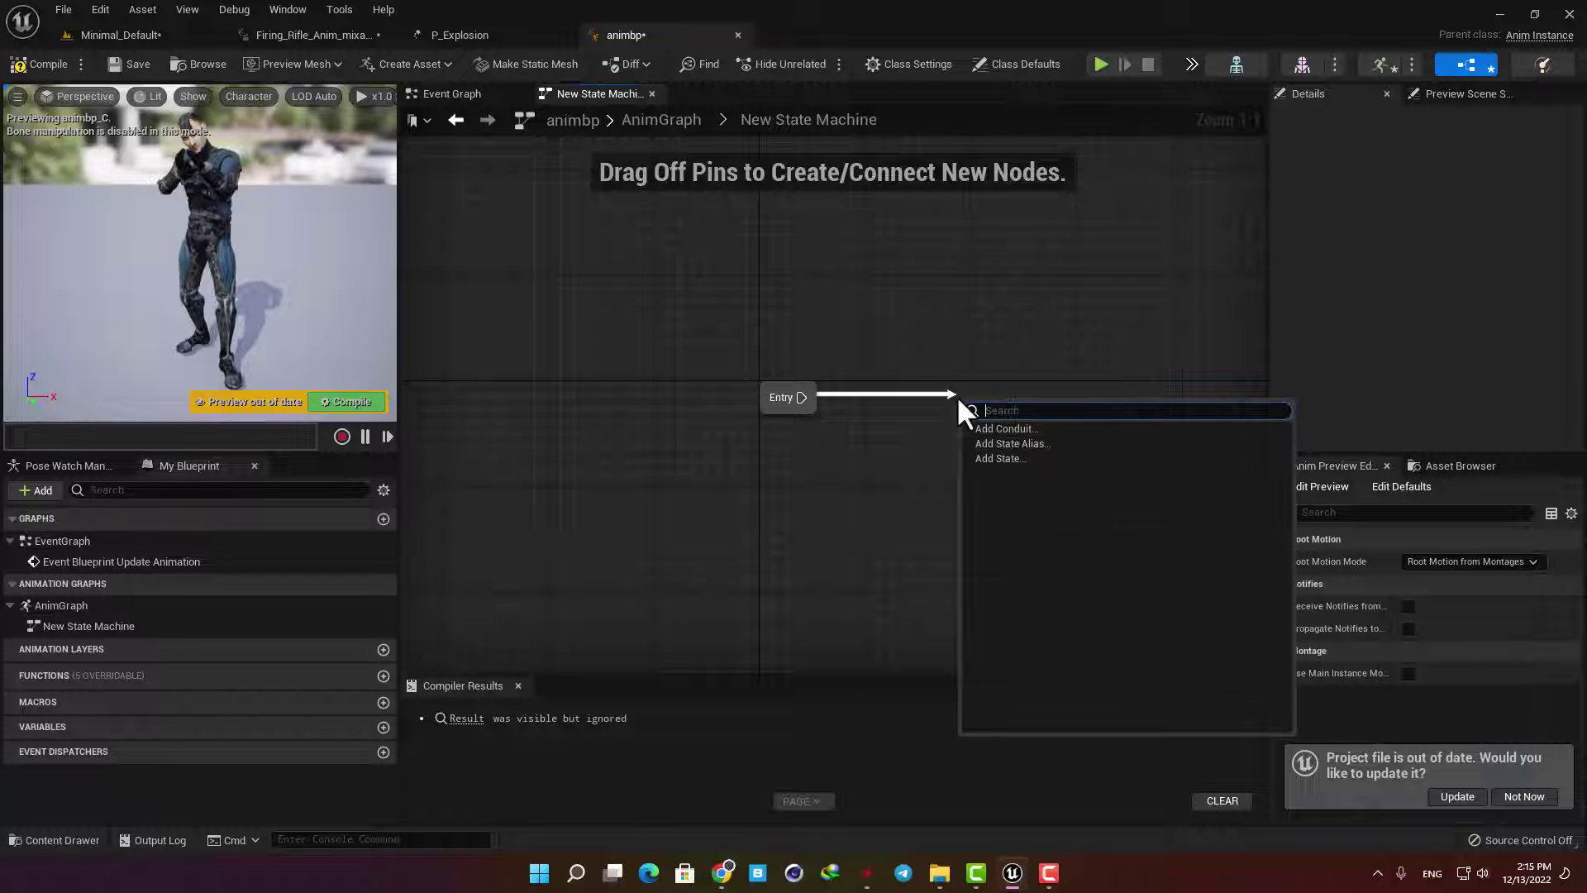
click(1009, 460)
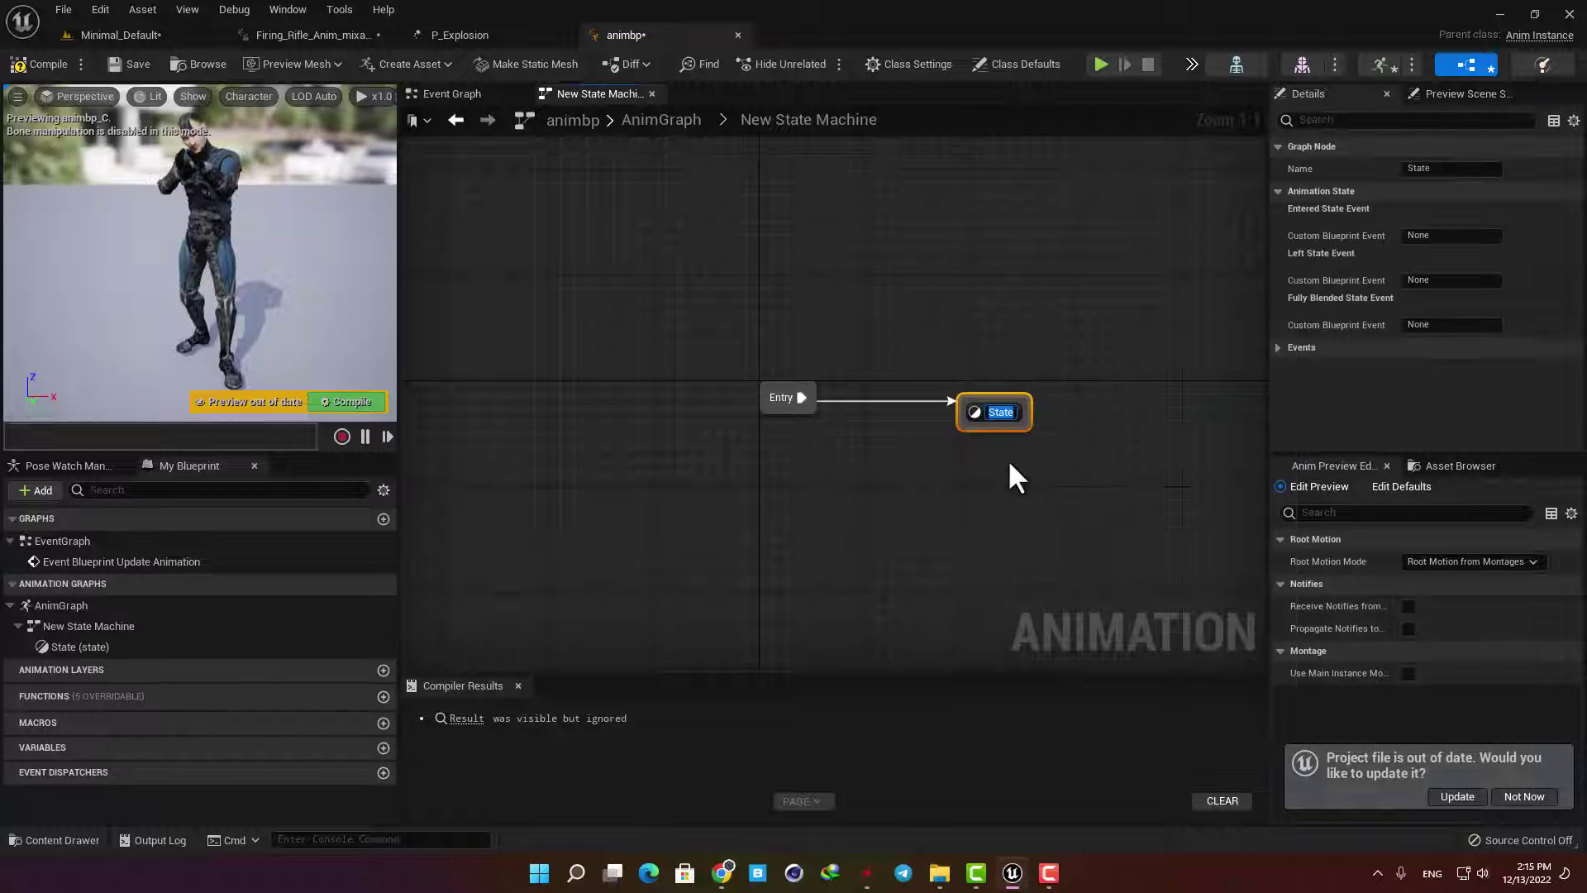
text(idle)
key(Return)
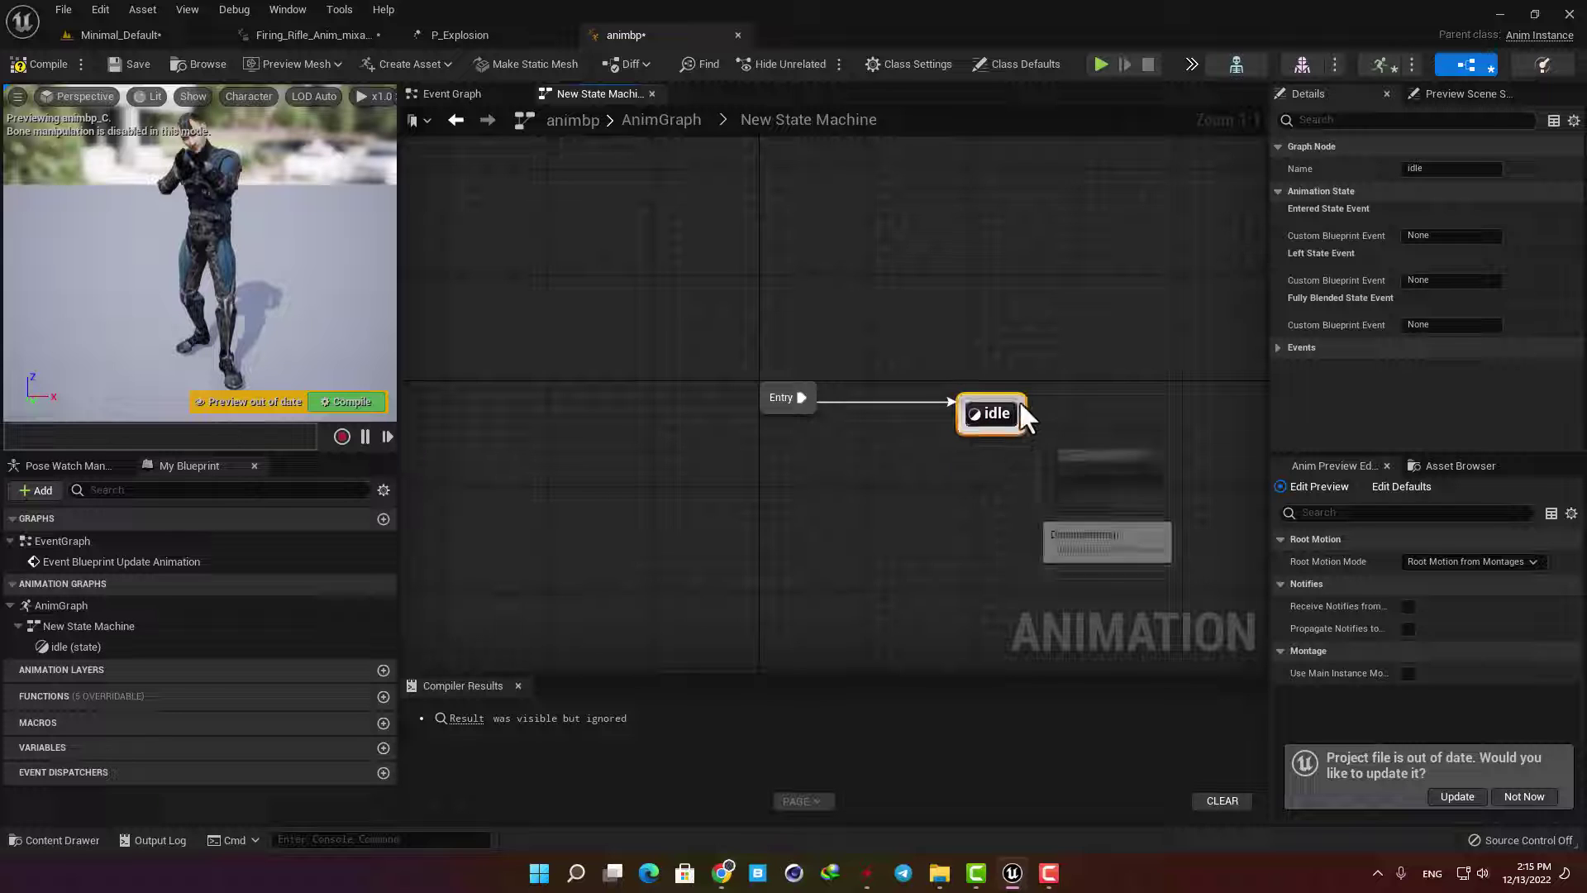
Add a fire state reached by a transition from idle.
drag(1020, 400, 1100, 296)
click(1146, 355)
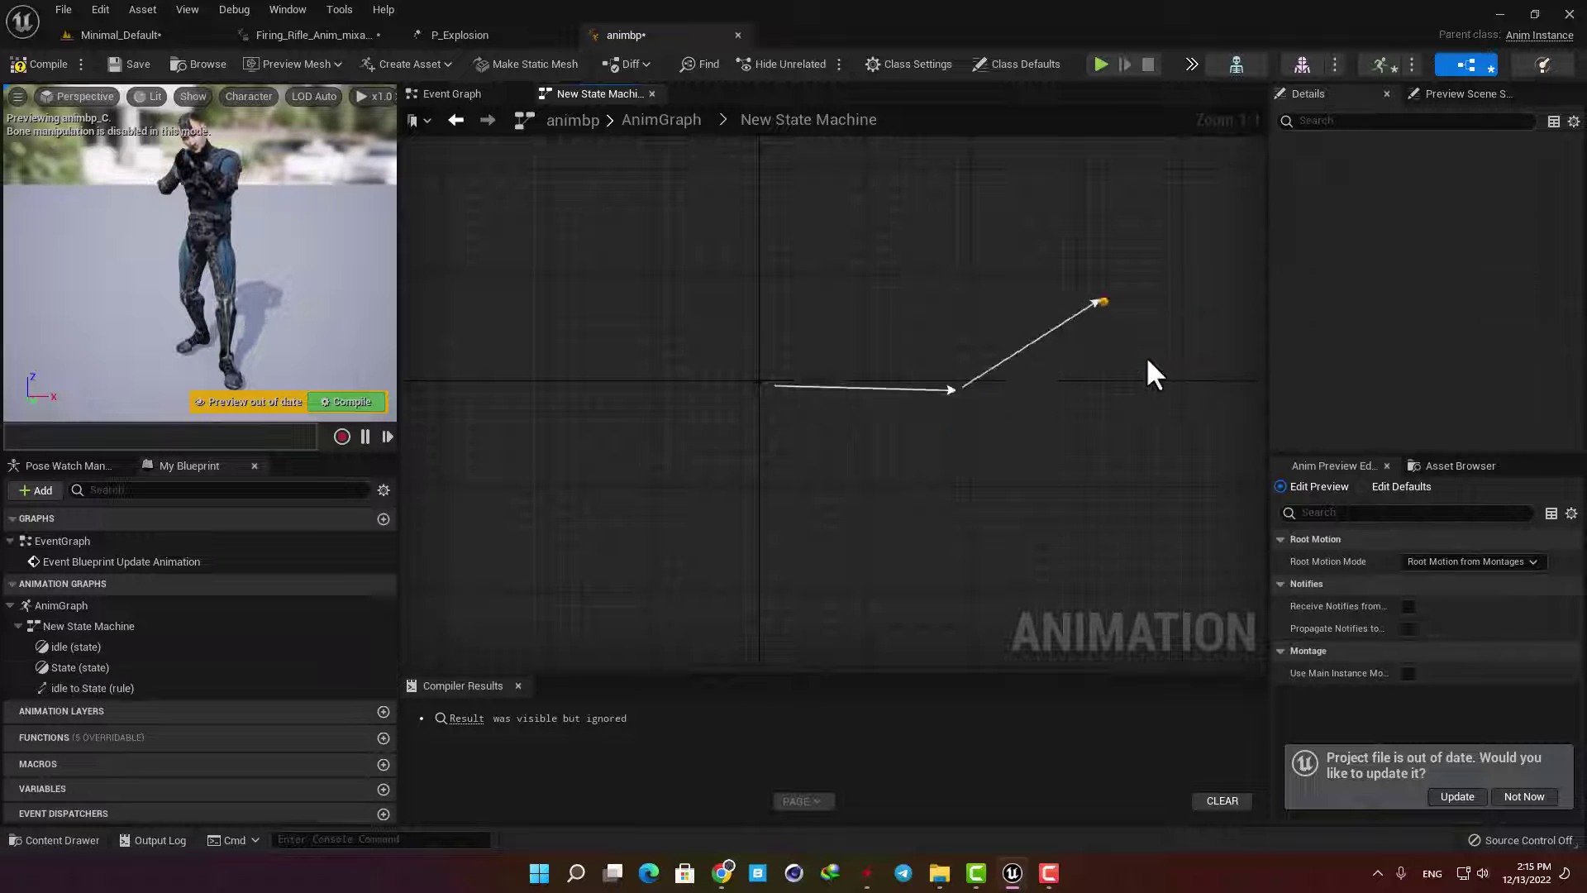
text(fire)
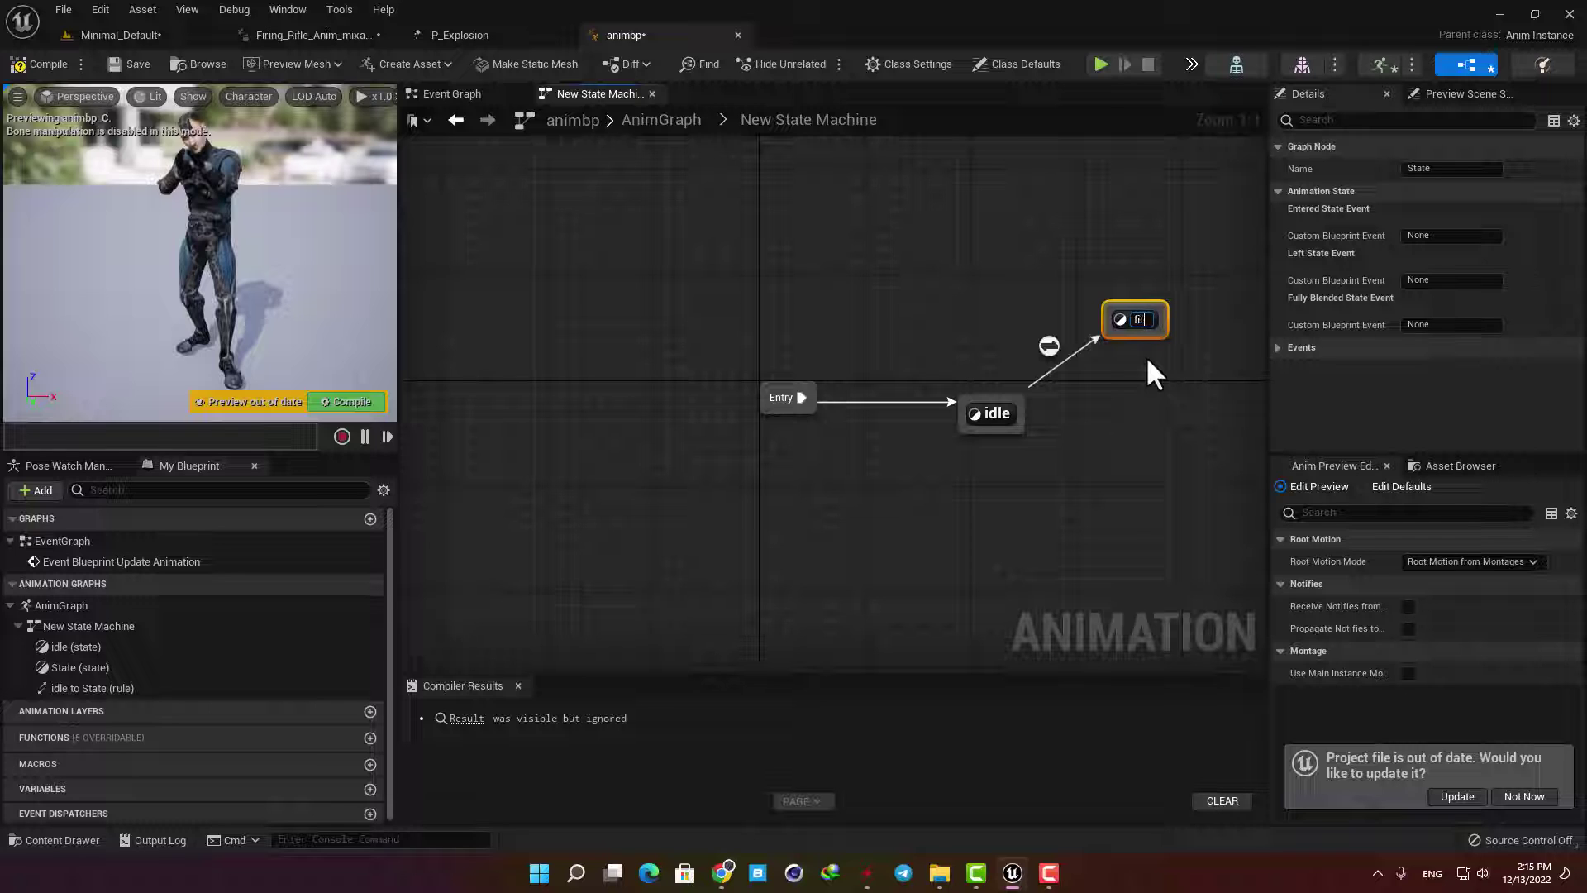
key(Return)
Draw a transition from fire back to idle.
right_drag(1147, 373, 974, 436)
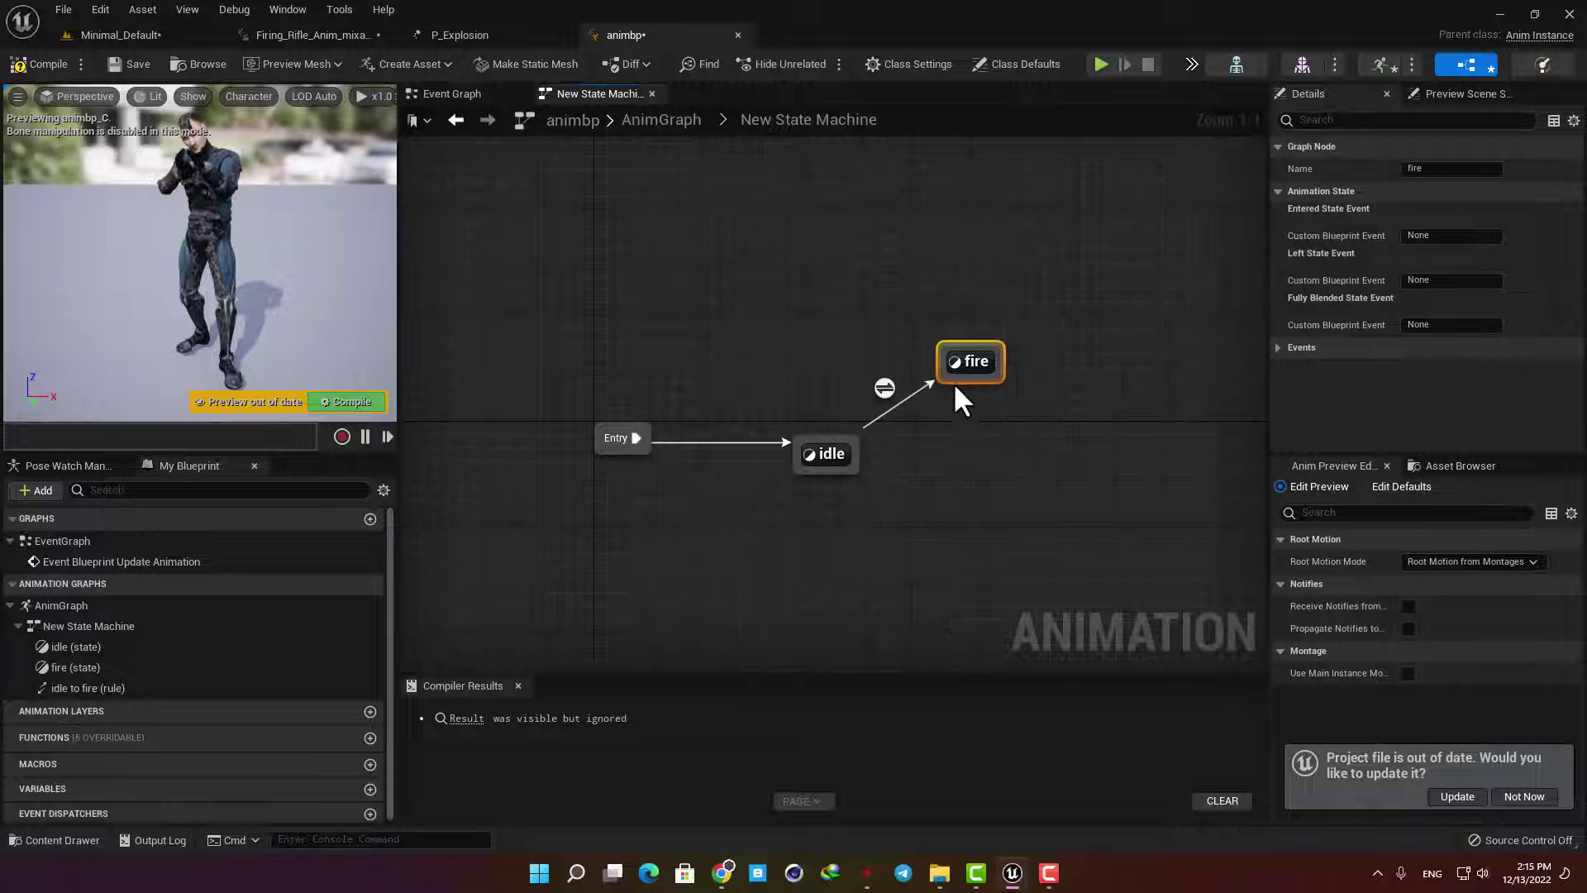
drag(956, 375, 856, 451)
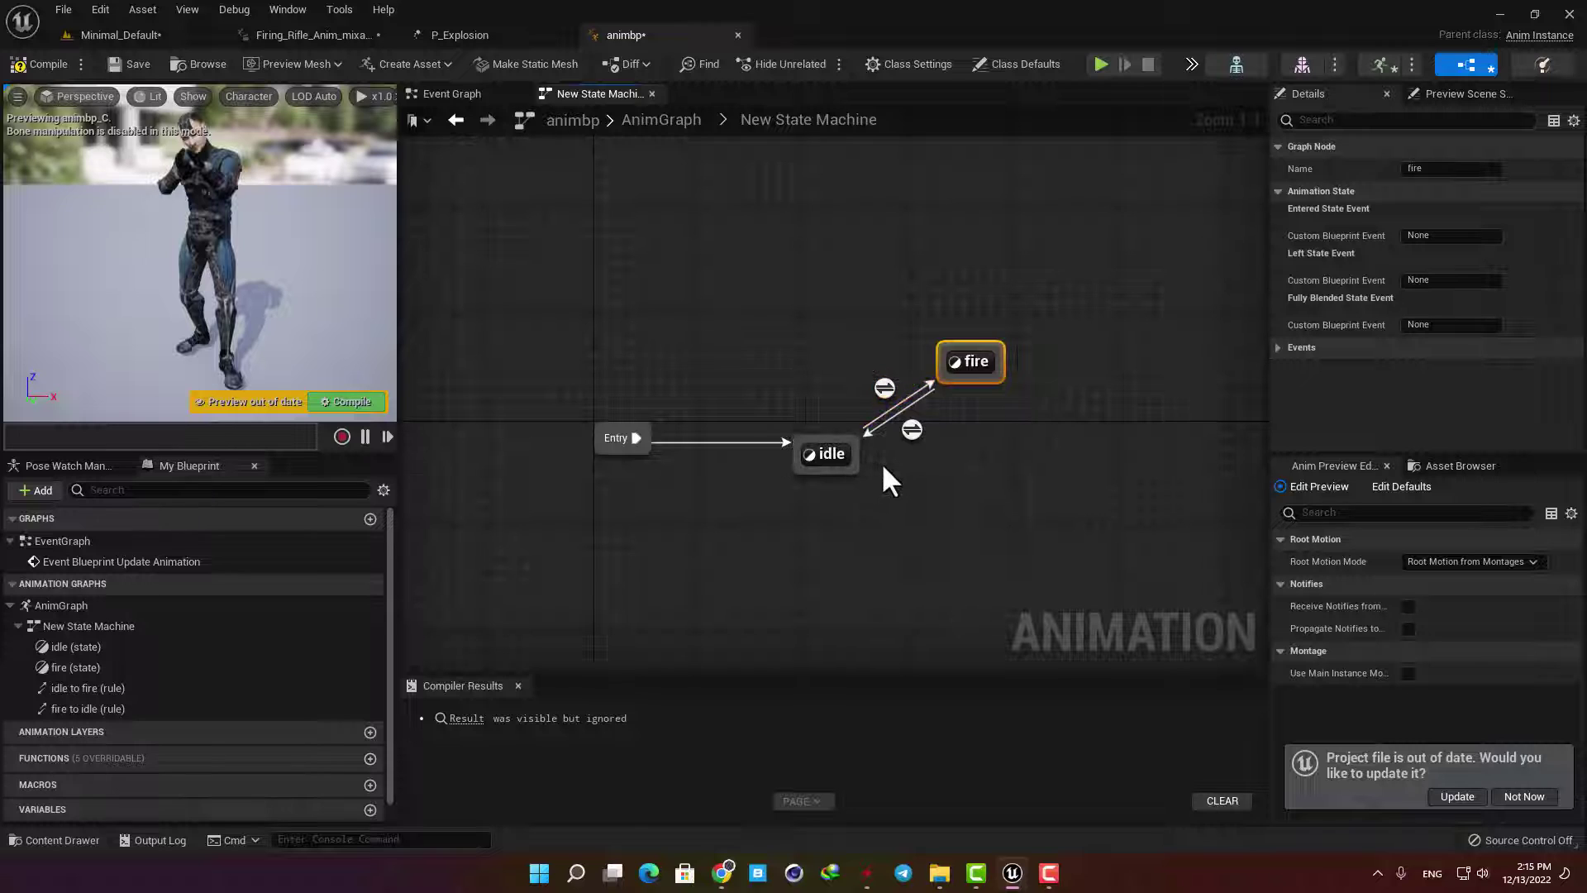
click(883, 467)
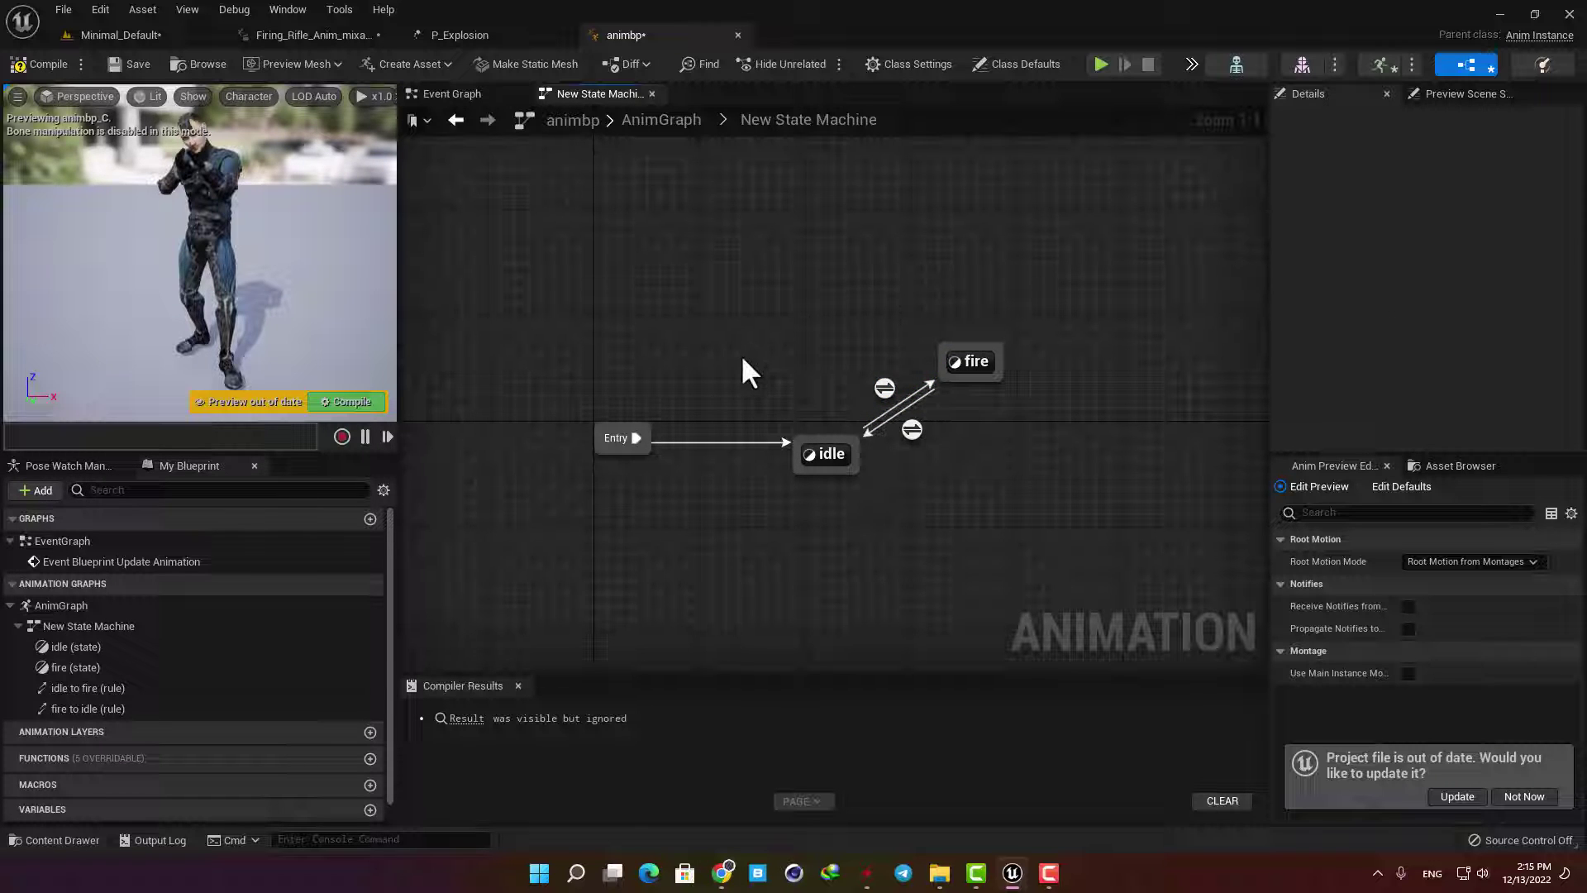
mouse_move(814, 463)
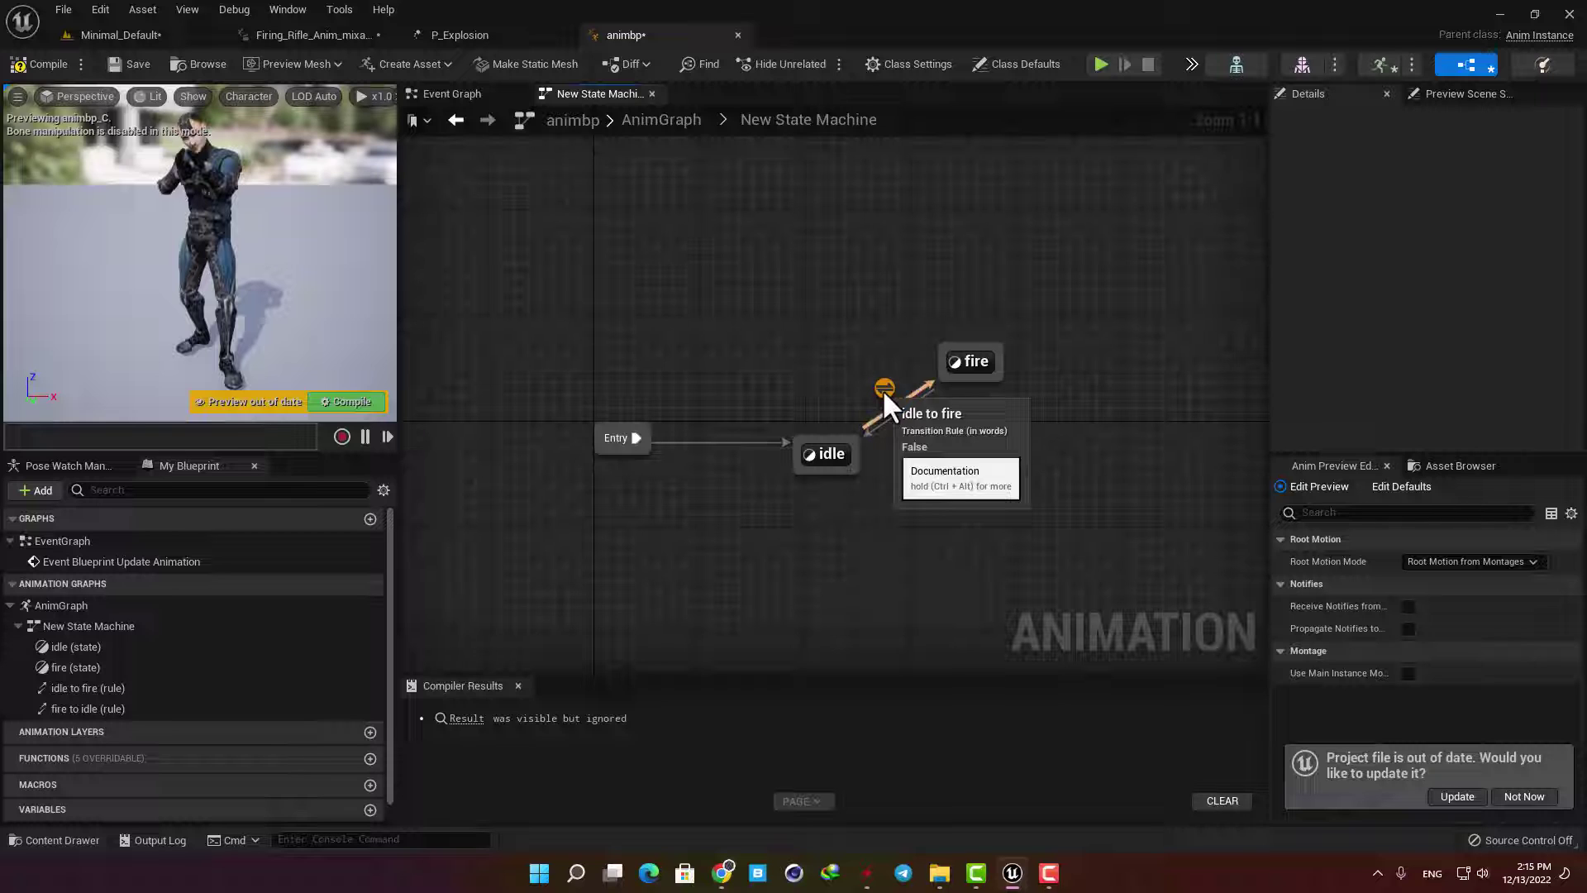
mouse_move(969, 365)
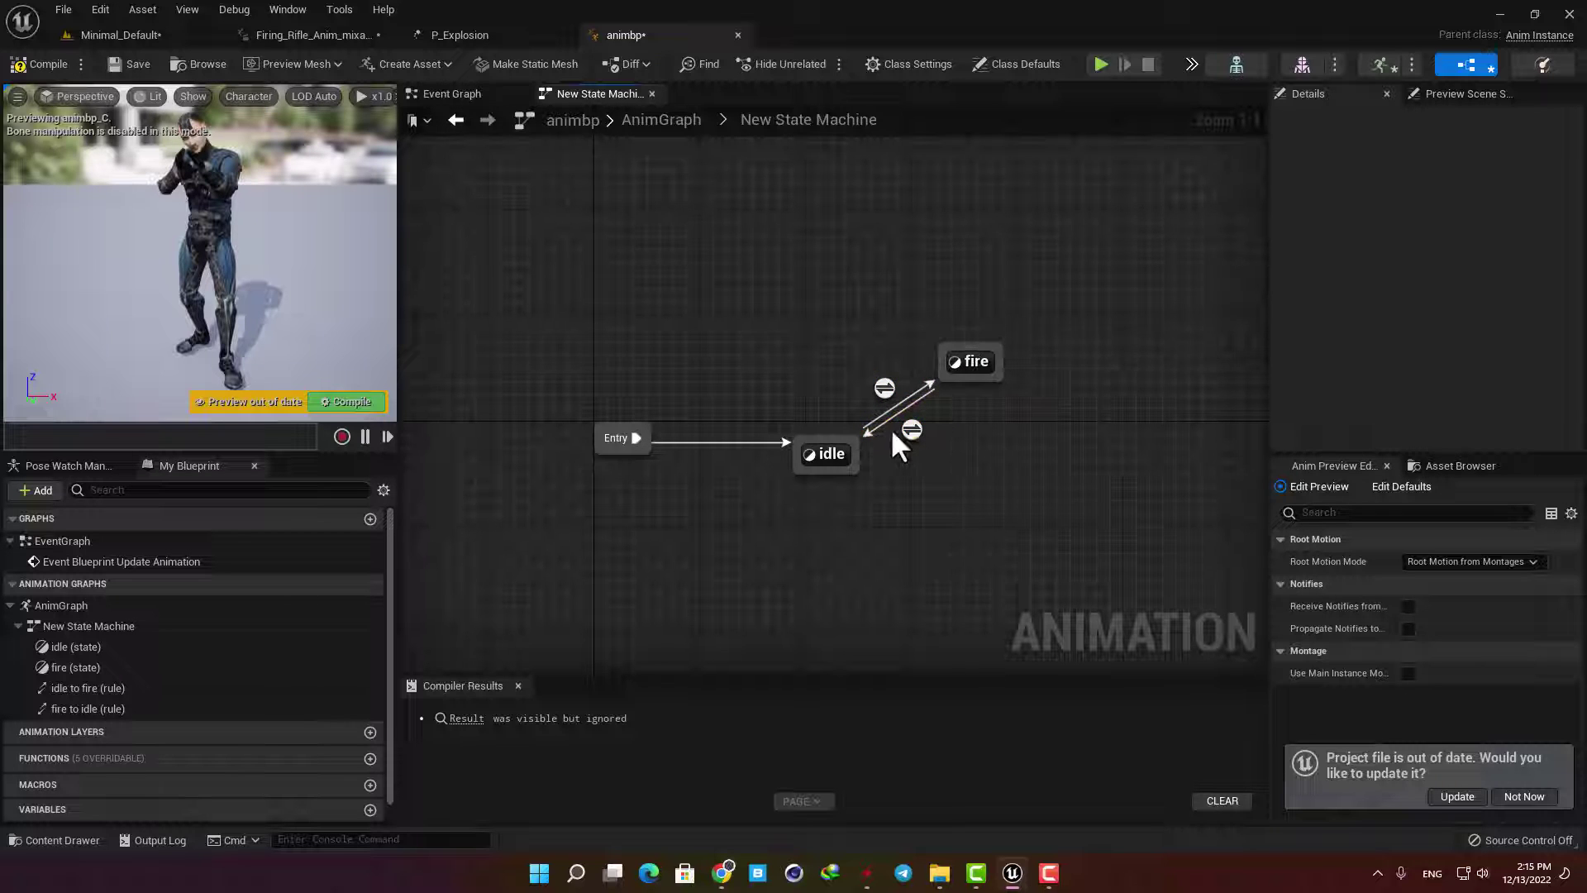
mouse_move(912, 430)
In the idle state, wire Rifle_Aiming_Idle_Anim_mixamo_com into Output Animation Pose.
double_click(827, 454)
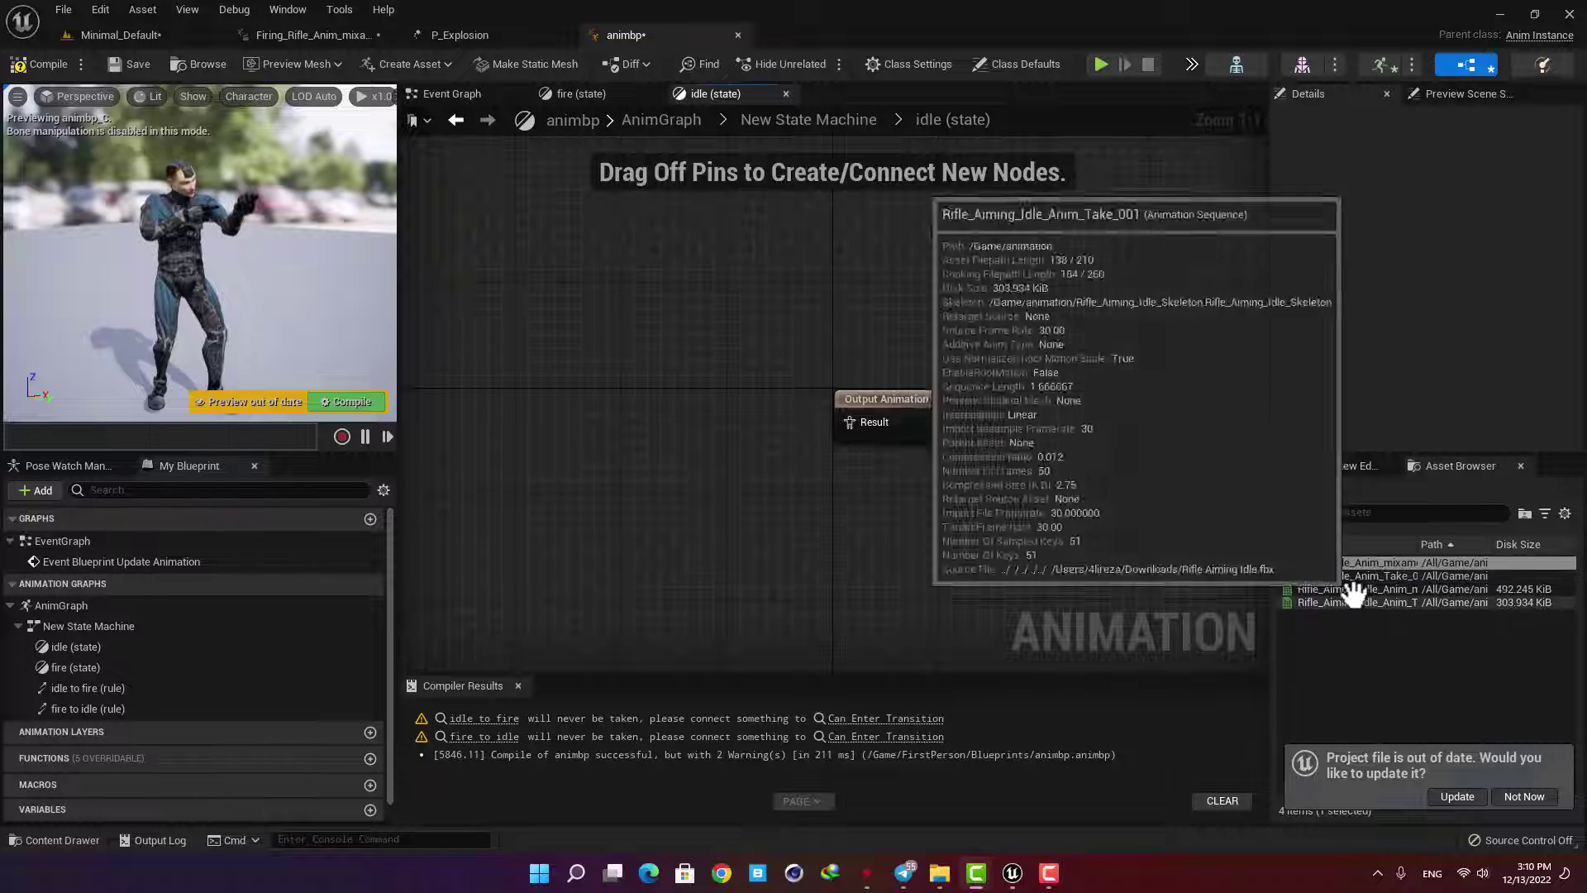
drag(1354, 593, 700, 444)
drag(811, 476, 857, 419)
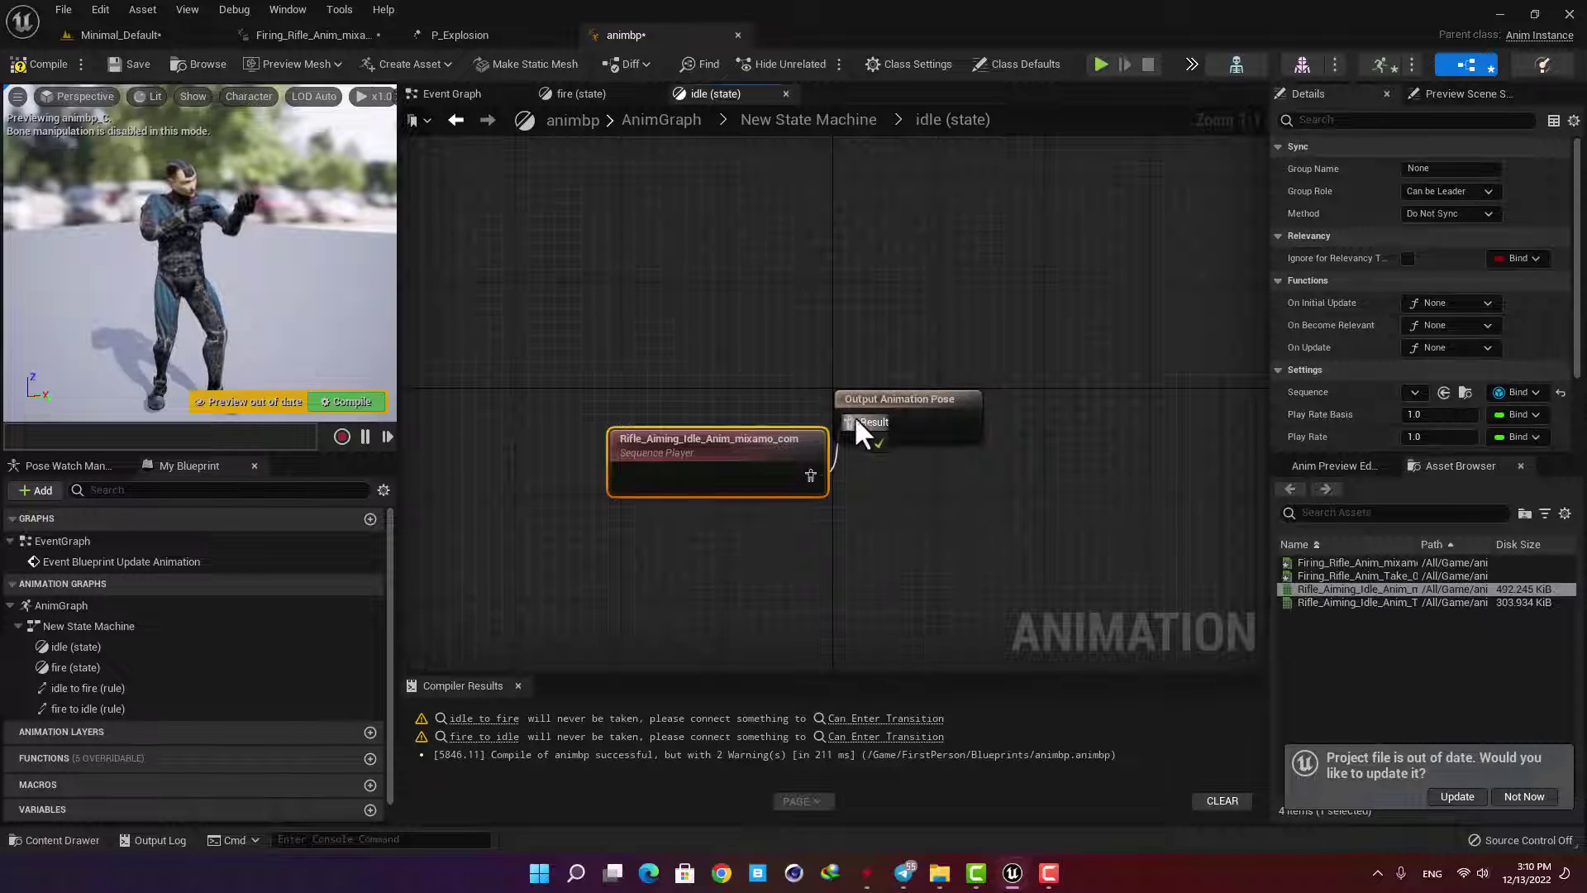
Add a Firing_Rifle_Anim_mixamo_com sequence player inside the fire state.
click(833, 119)
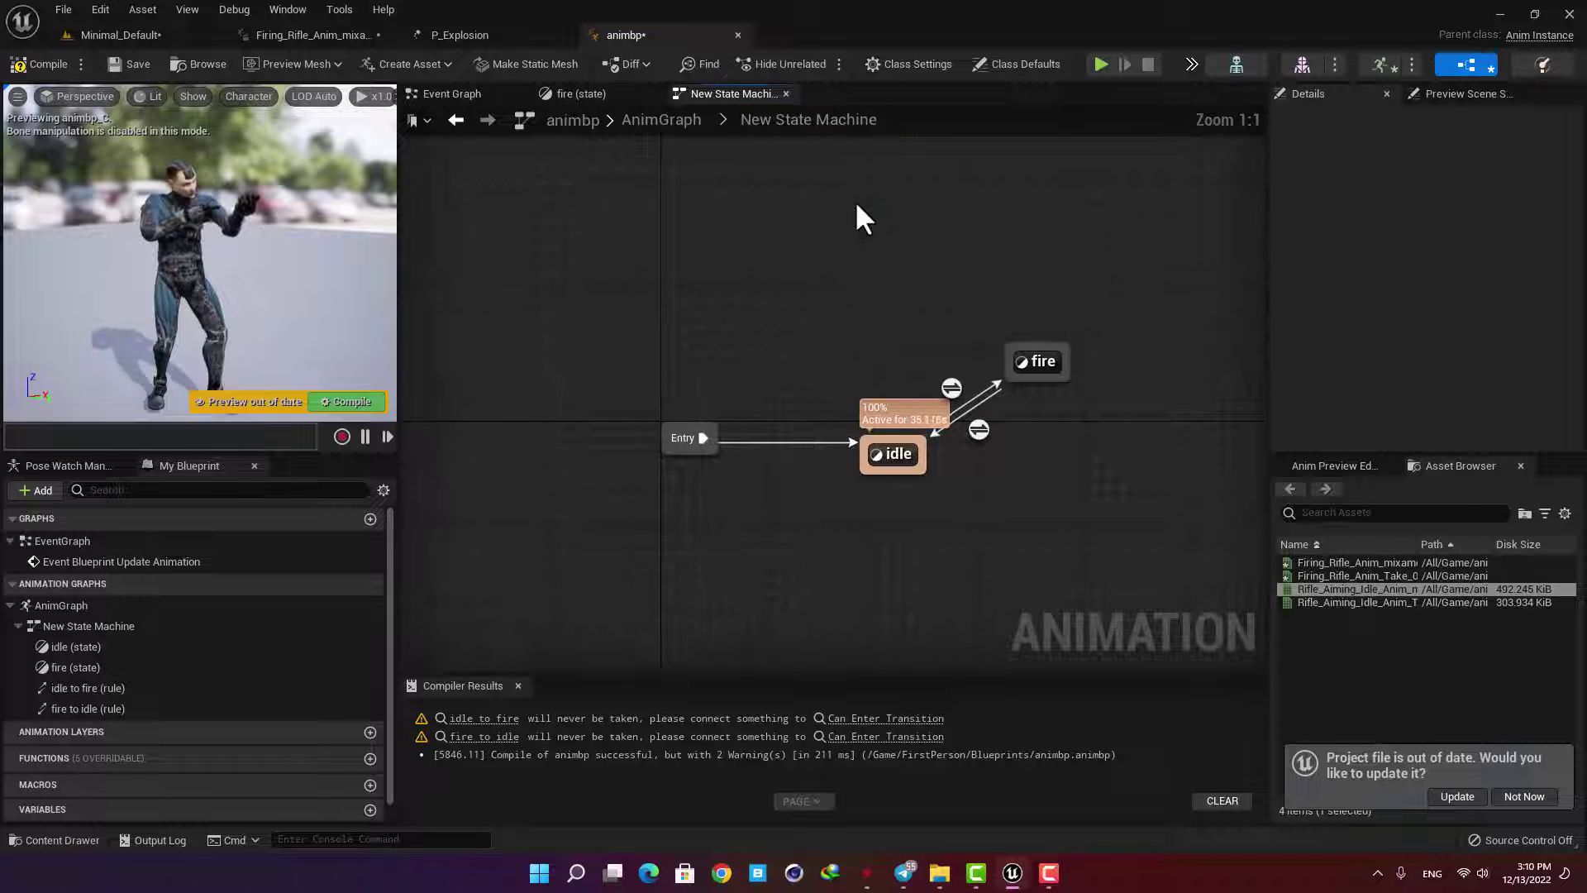
double_click(1029, 347)
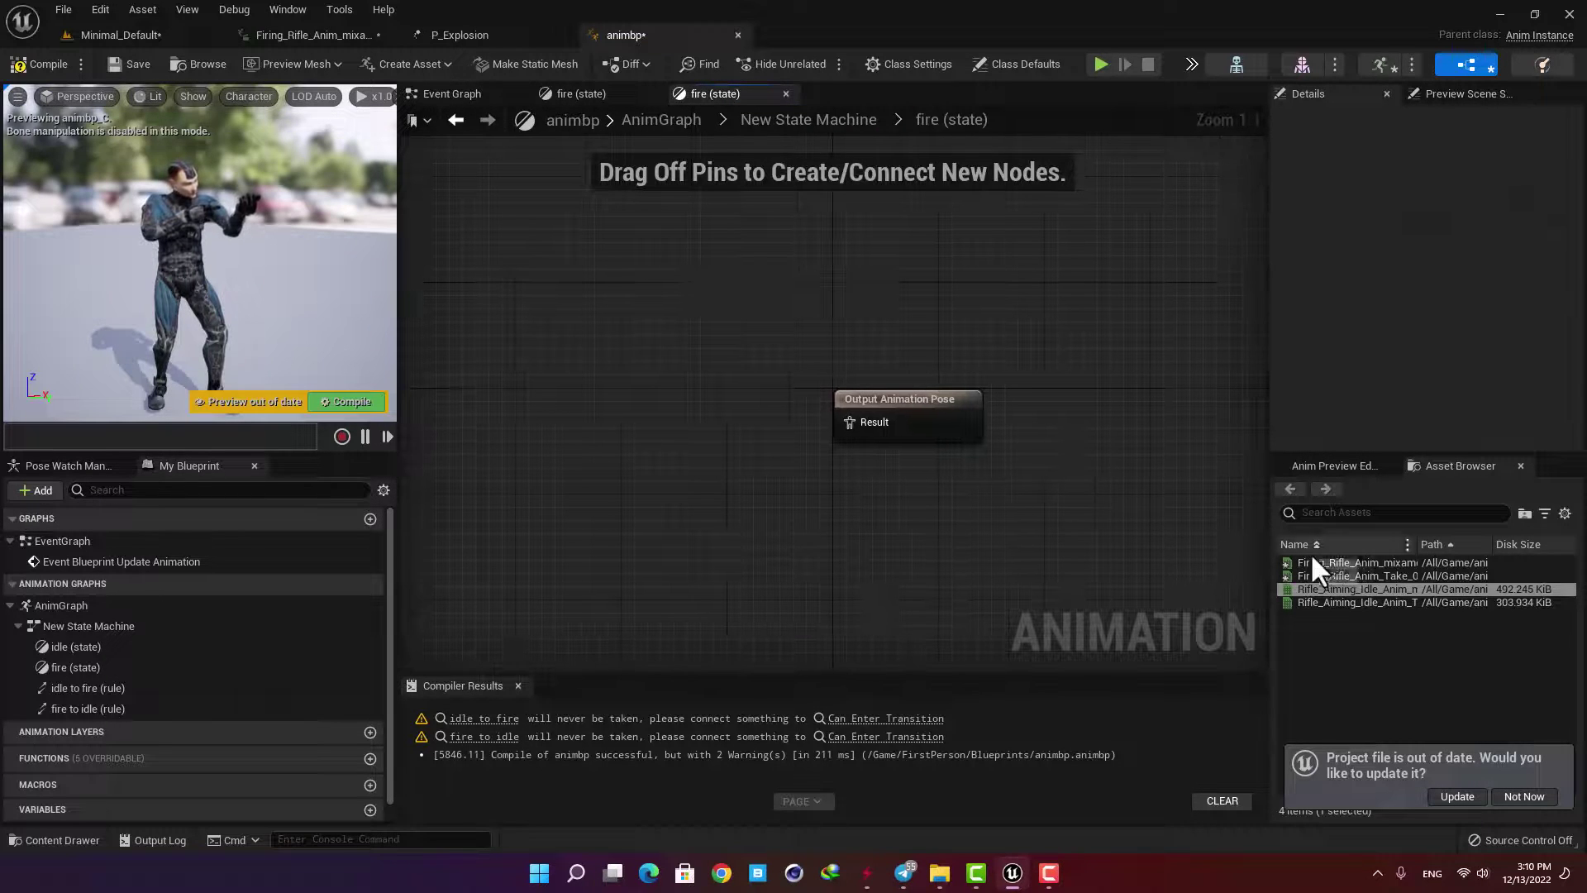
drag(1313, 562, 638, 390)
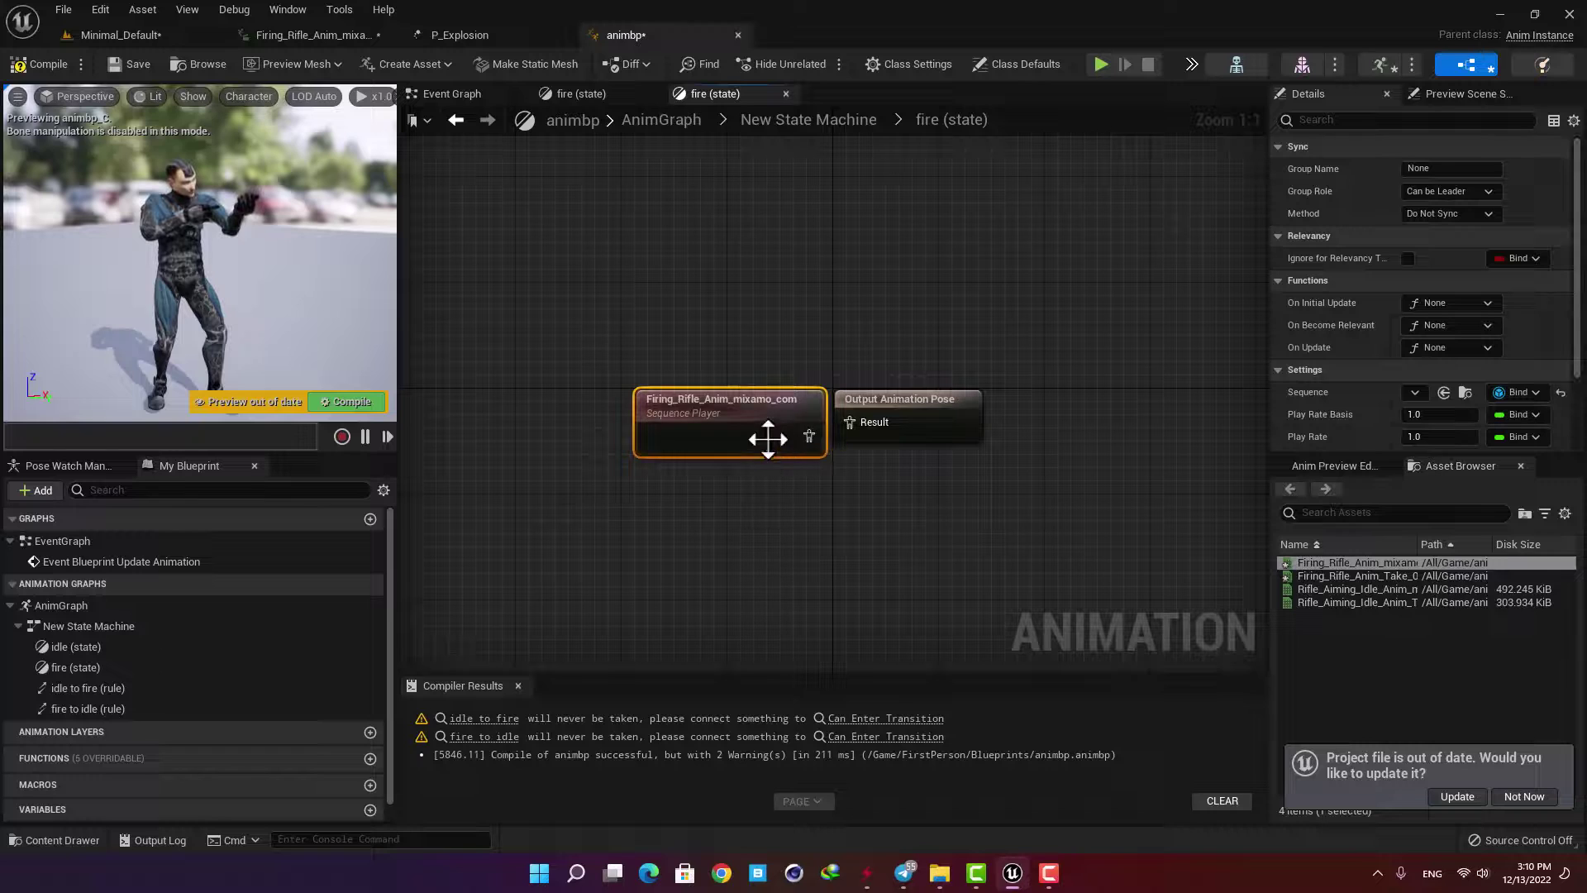
Wire Firing_Rifle_Anim_mixamo_com into the fire state's Output Animation Pose and compile animbp.
drag(808, 436, 855, 420)
drag(945, 394, 1012, 408)
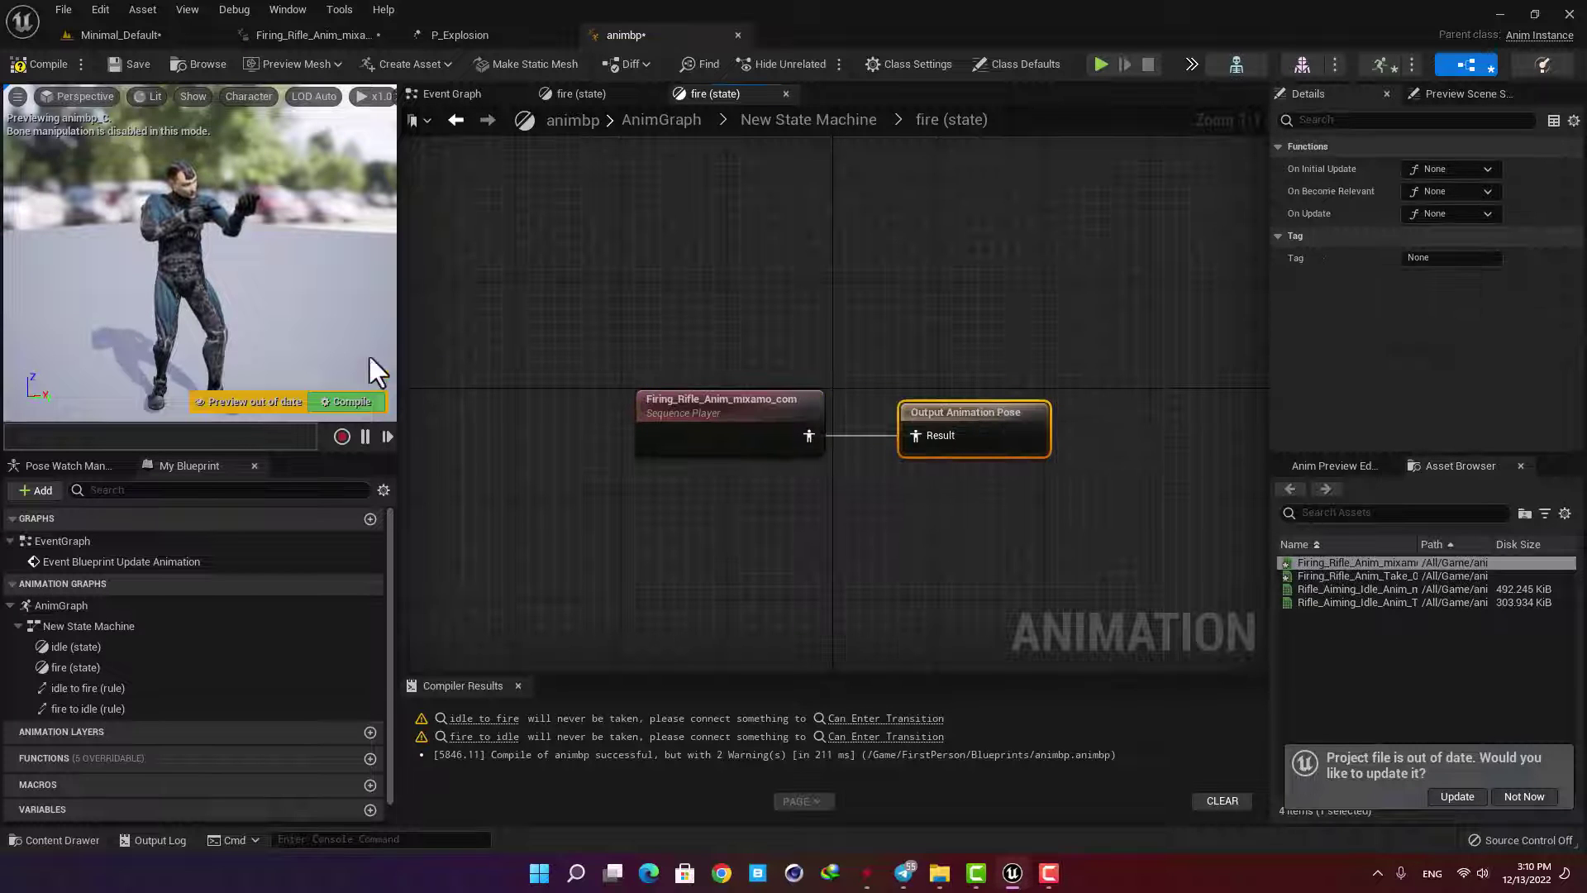
click(354, 401)
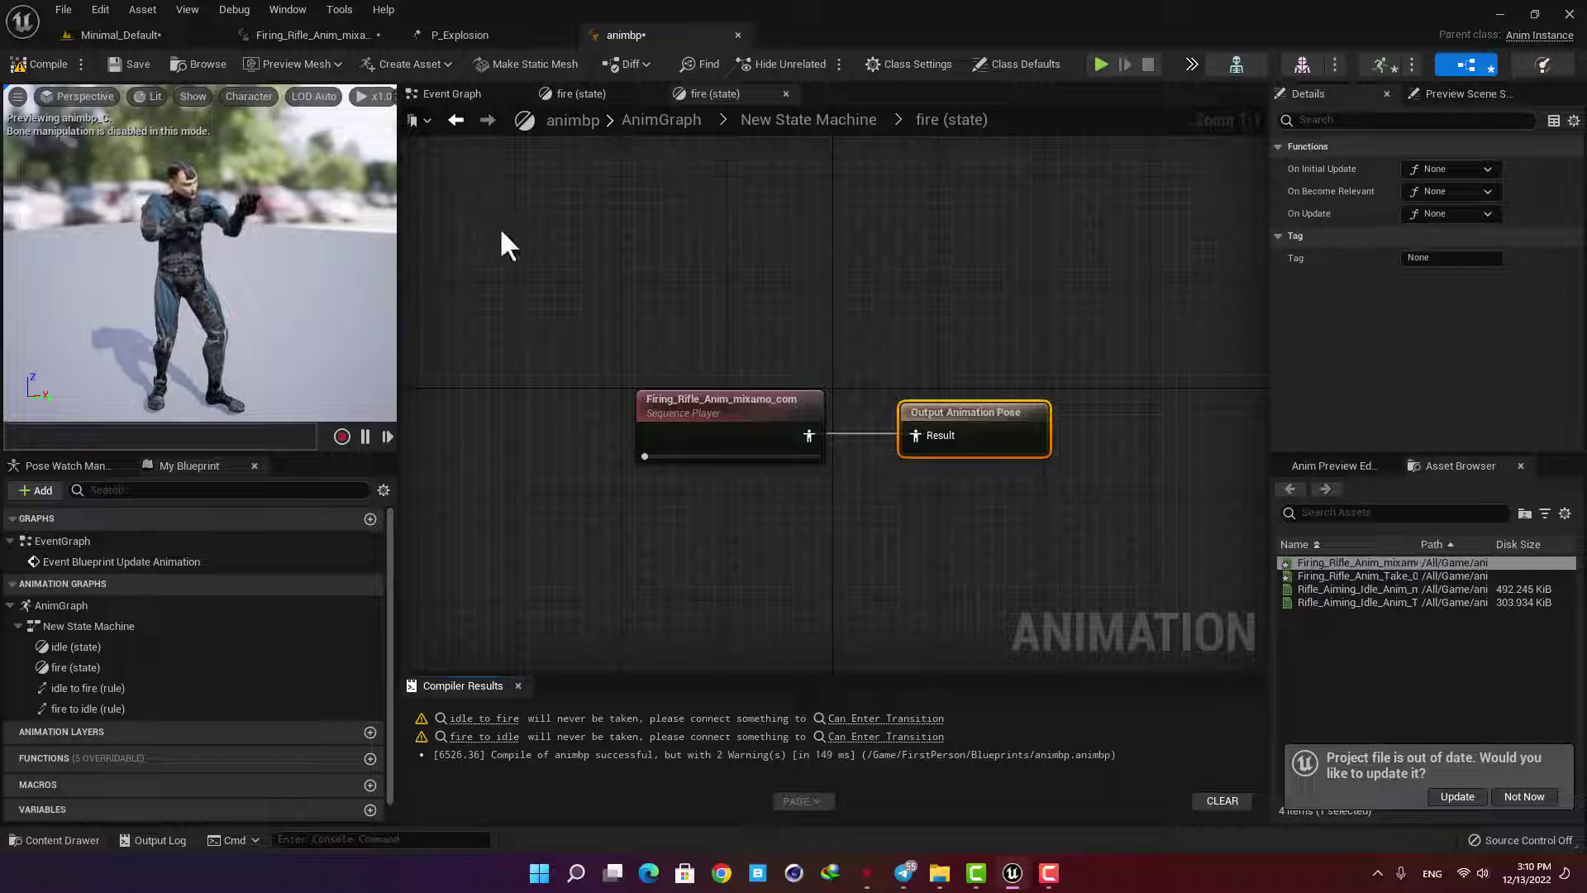
click(761, 119)
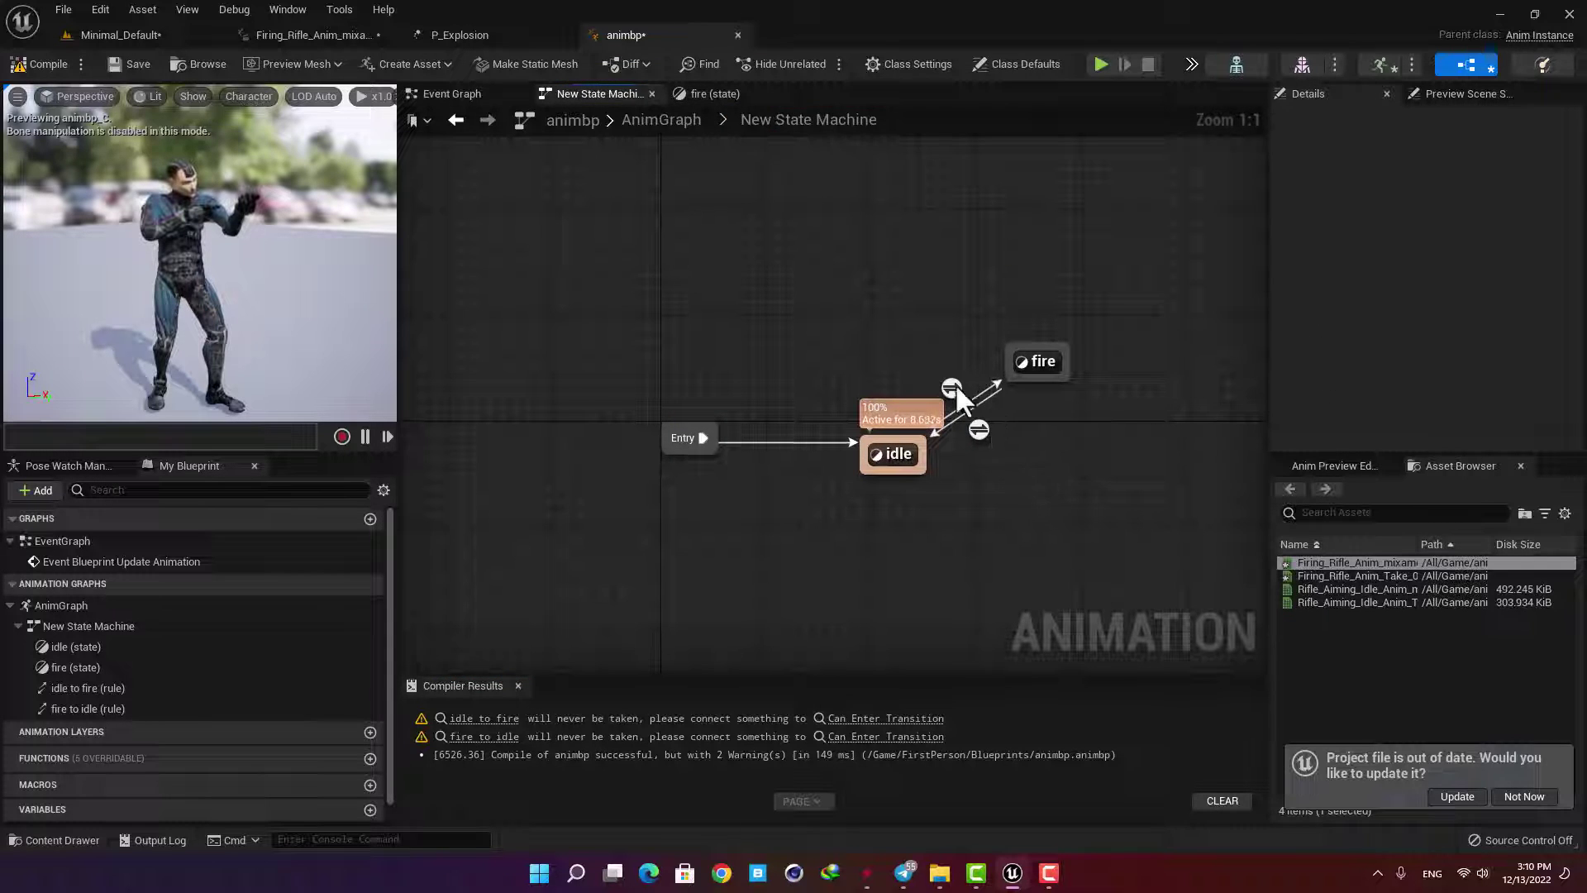
Open the idle-to-fire transition rule and create a Boolean variable named 'shoot weapon'.
double_click(952, 387)
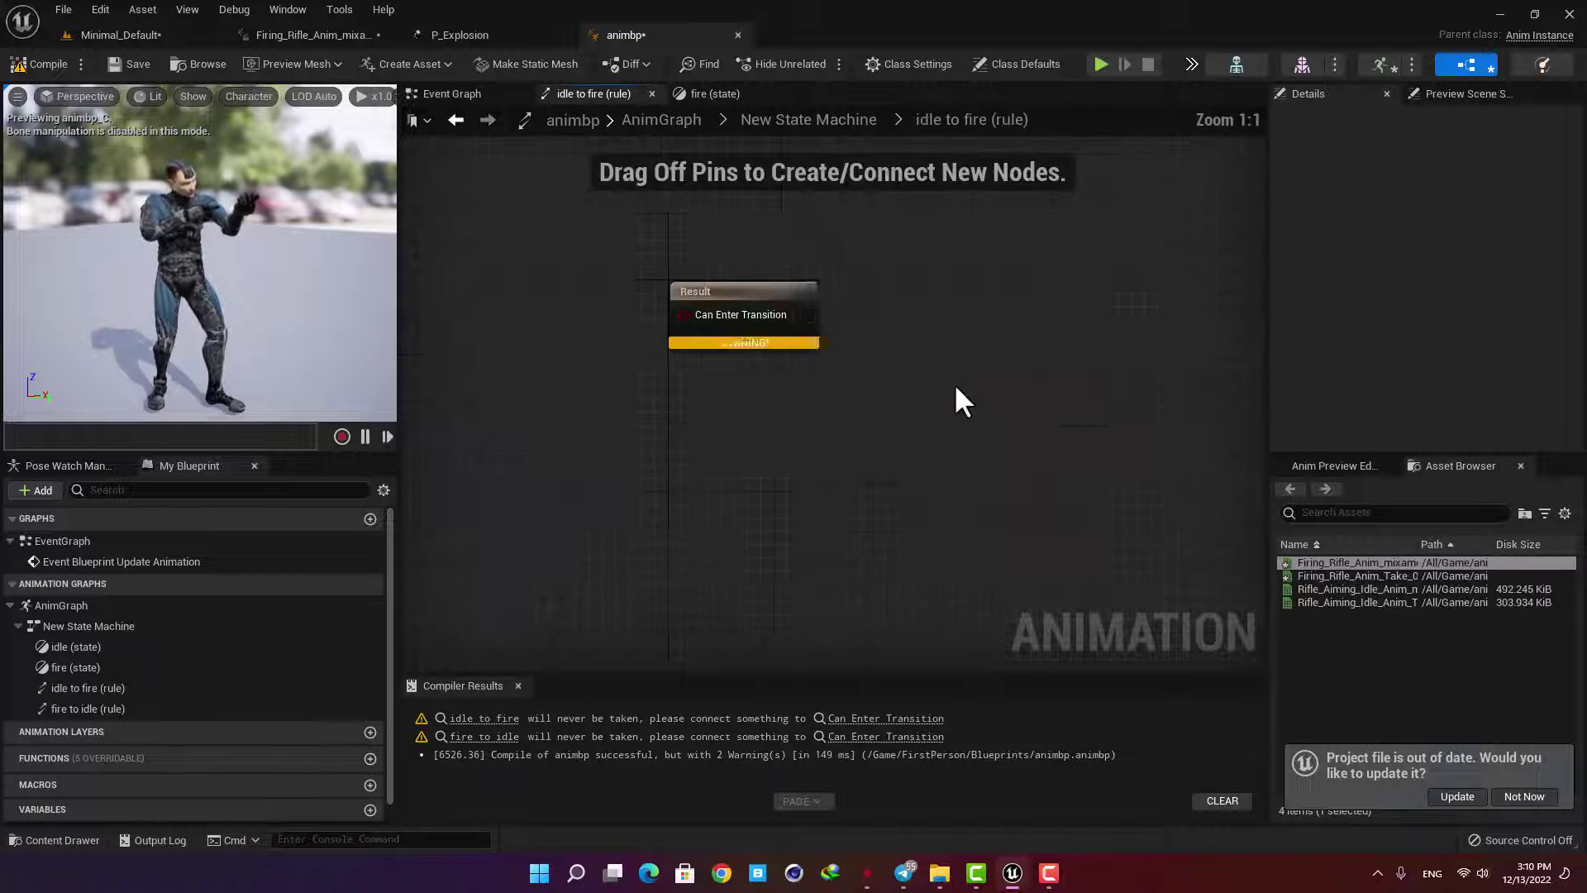
right_drag(923, 351, 765, 315)
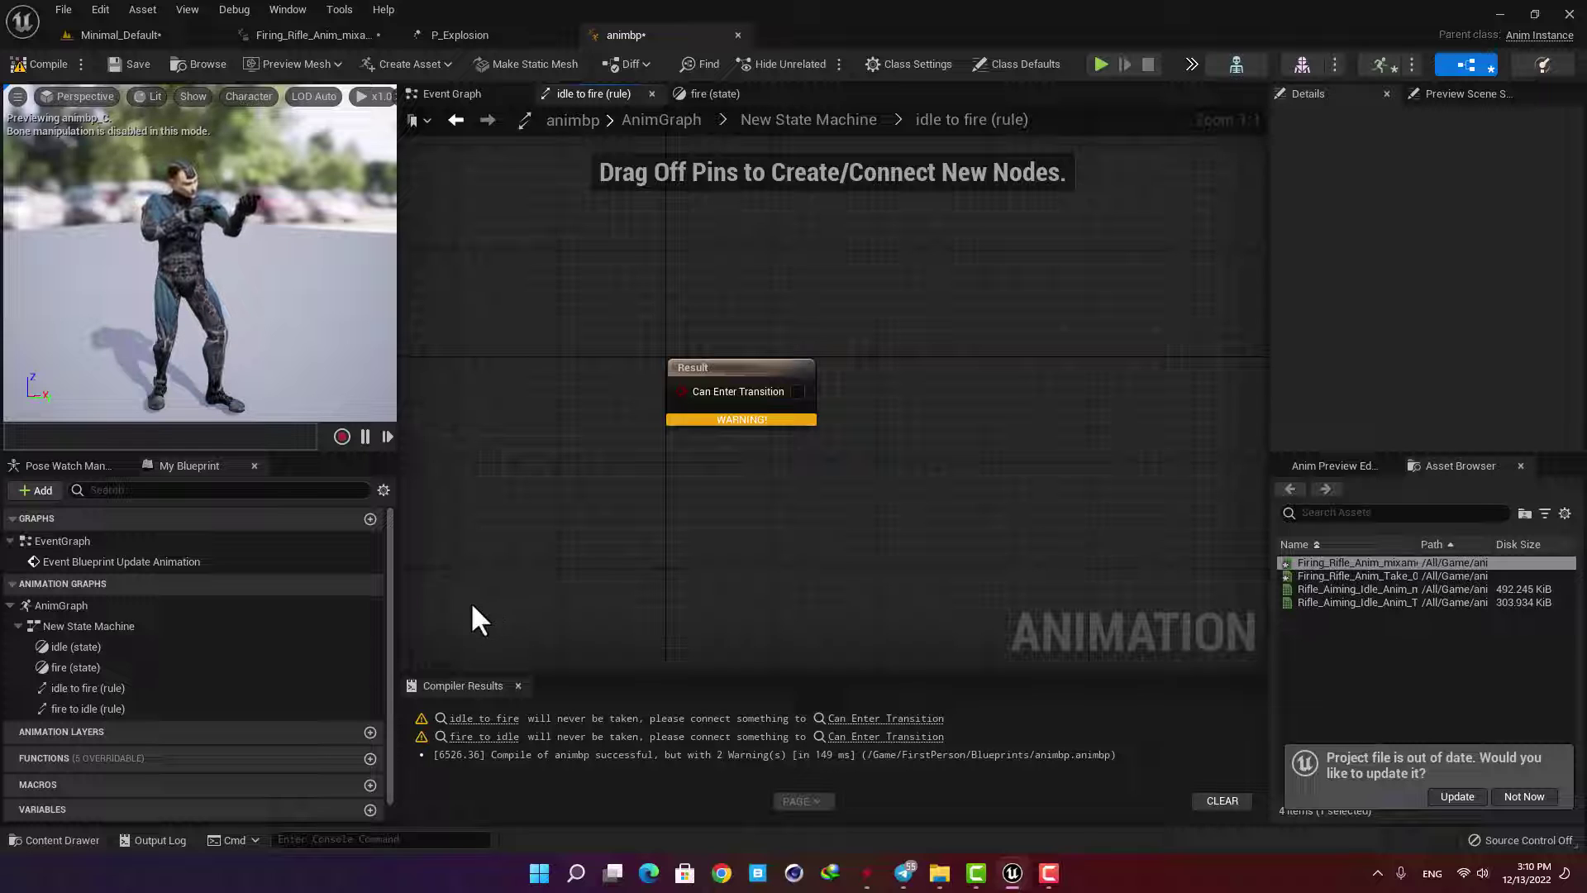
click(370, 809)
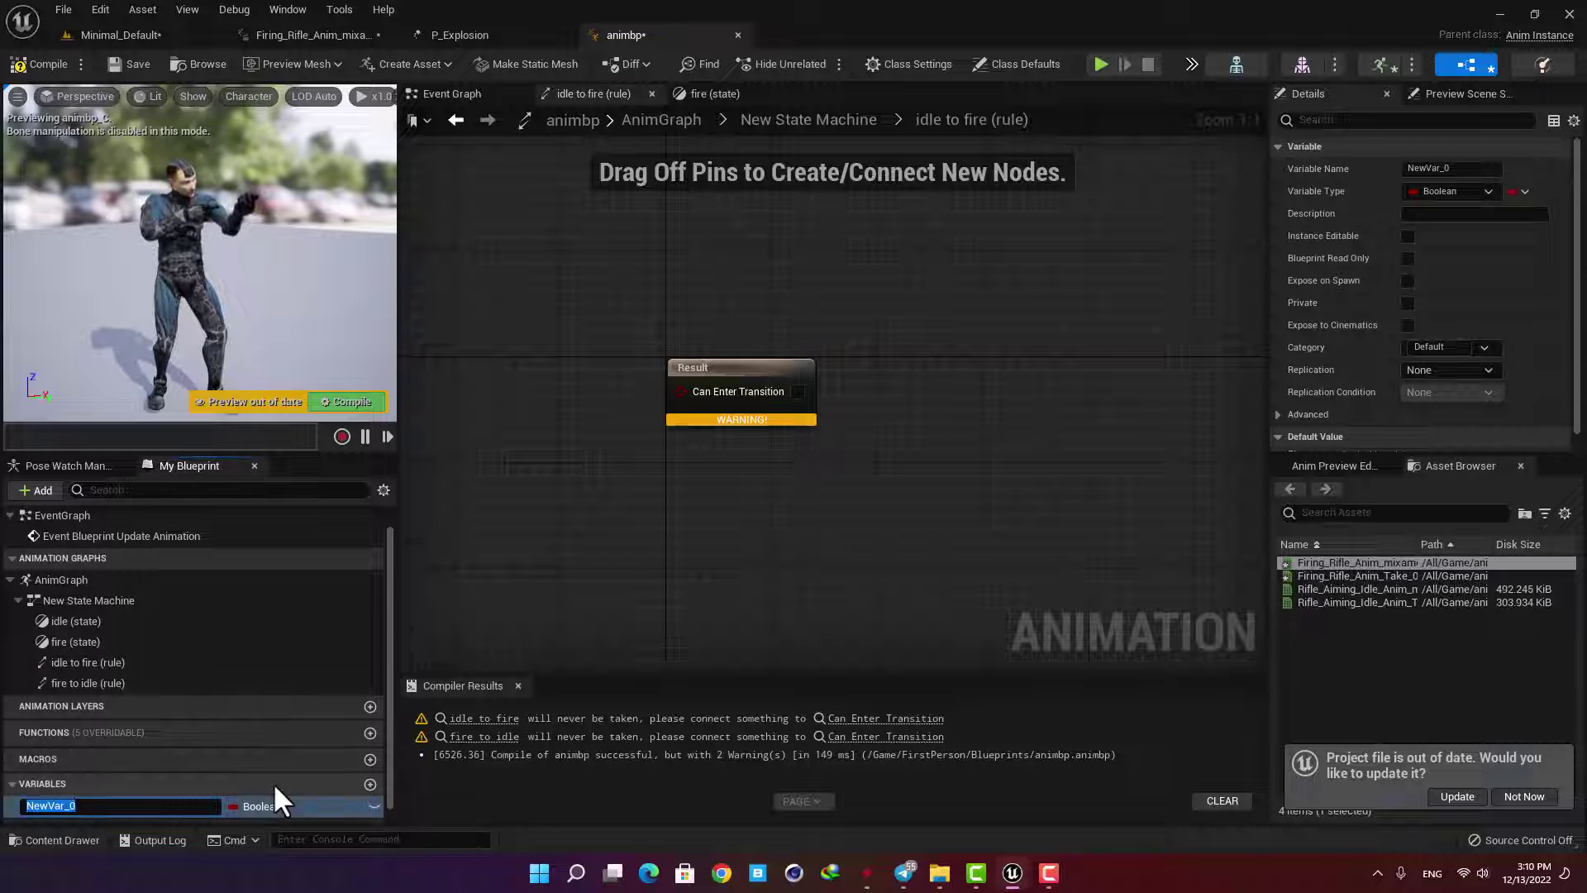
text(shoot)
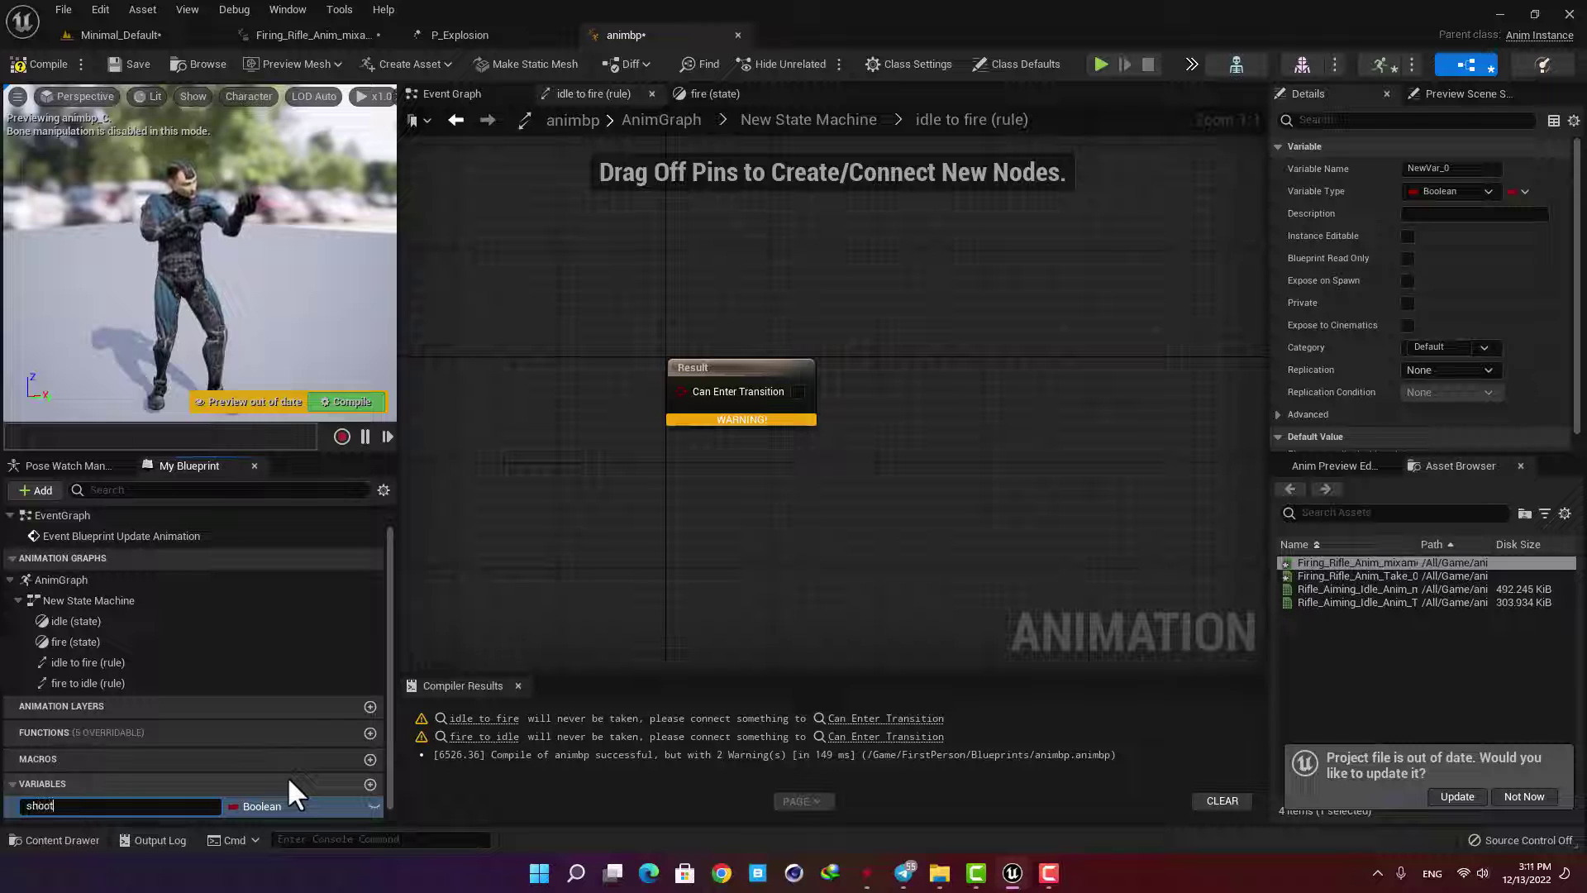
text( we)
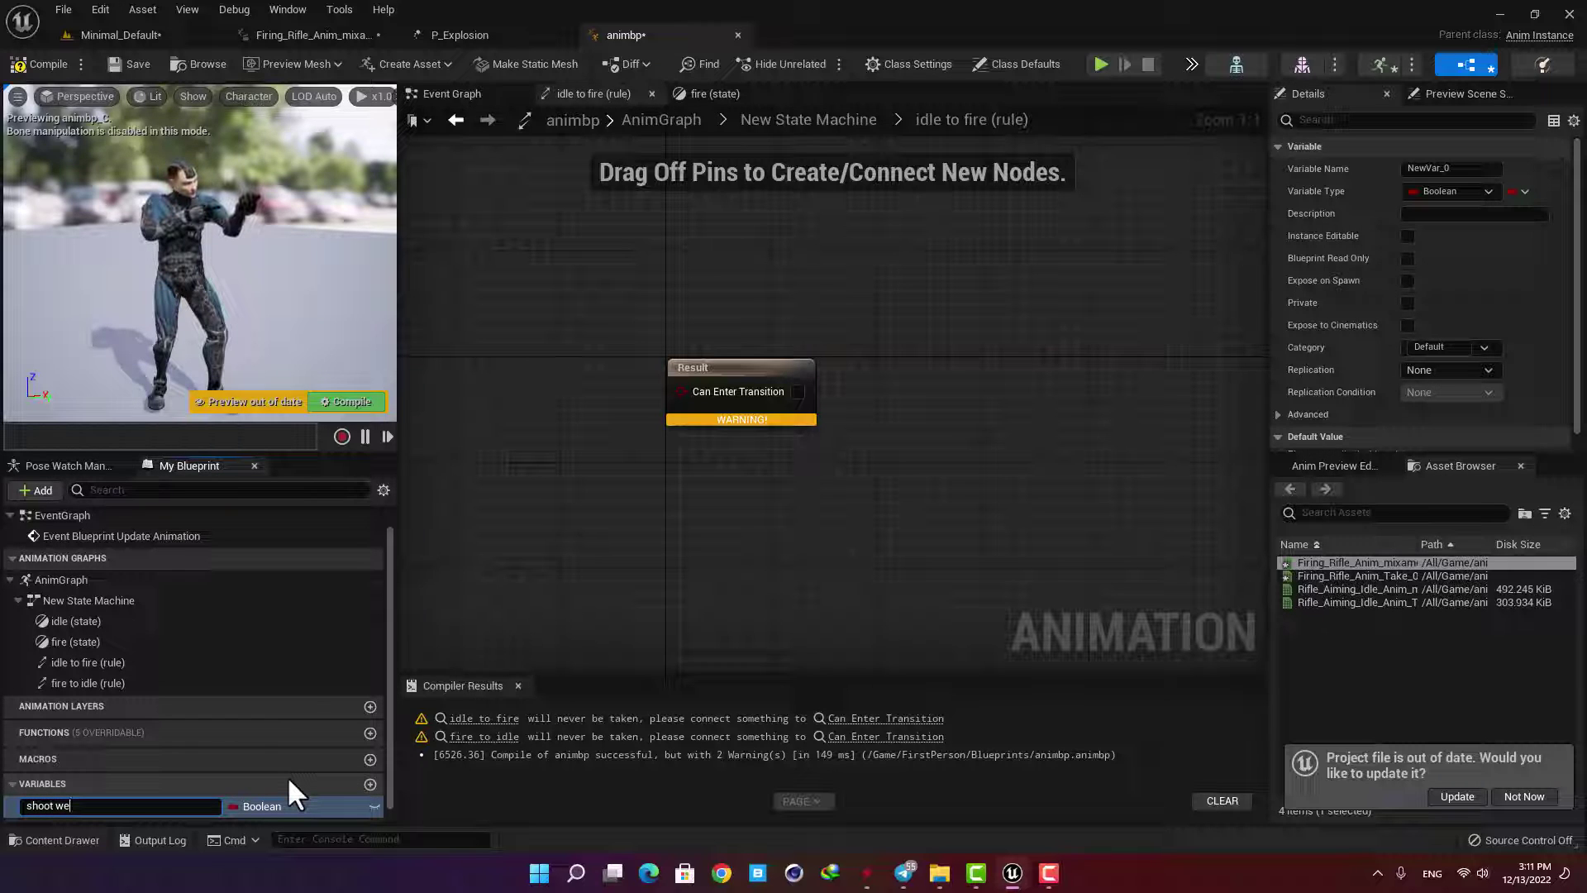
text(apon)
key(Return)
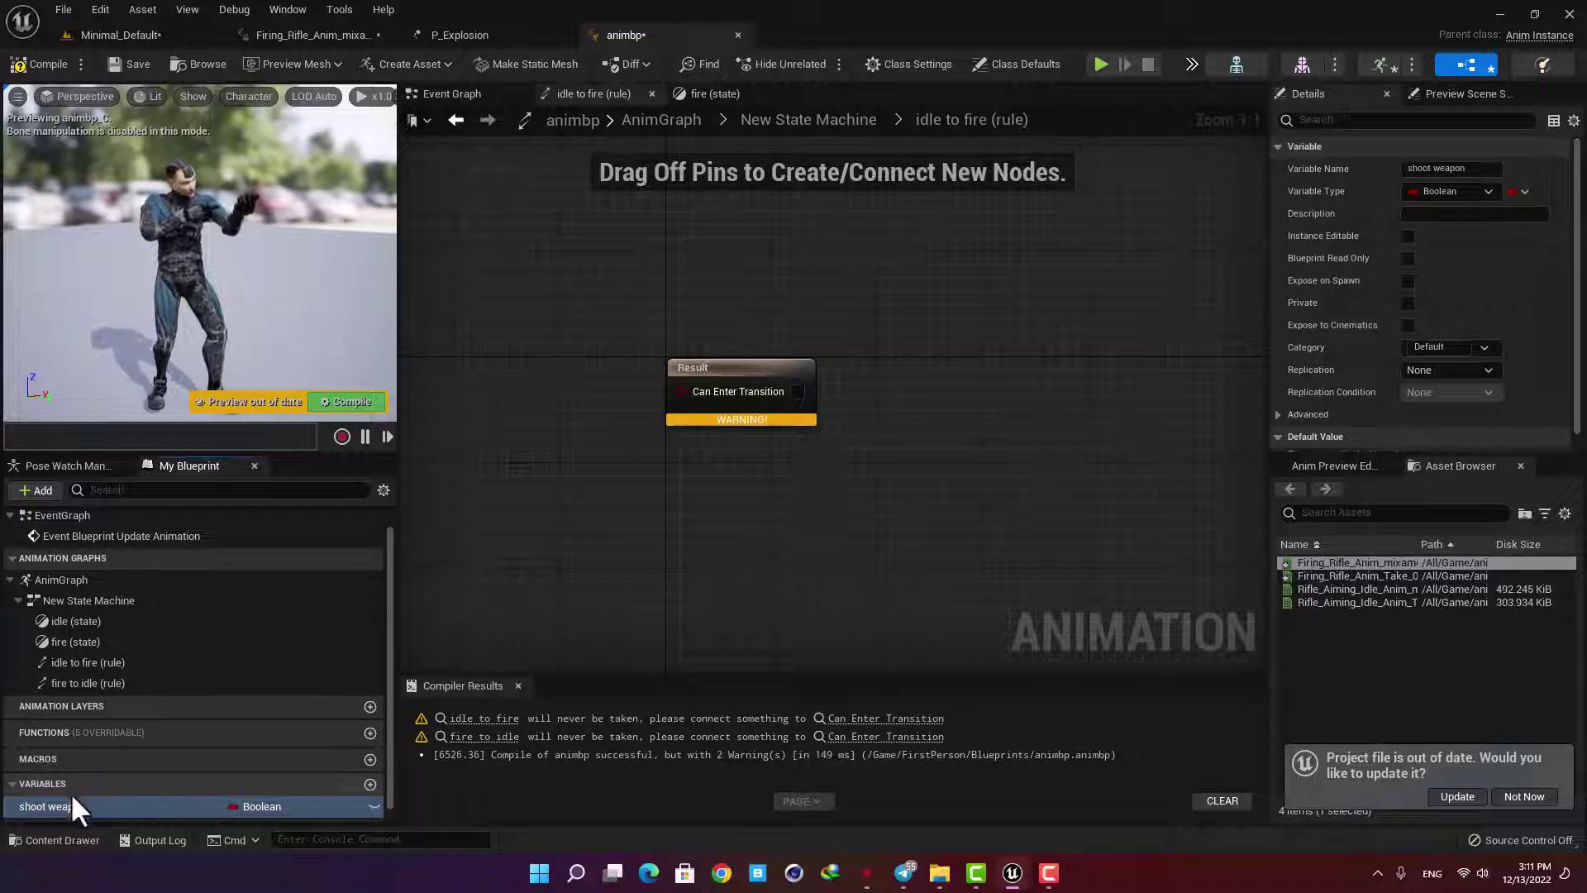
Wire a shoot weapon getter into the idle-to-fire rule's Can Enter Transition.
drag(71, 800, 682, 390)
click(538, 440)
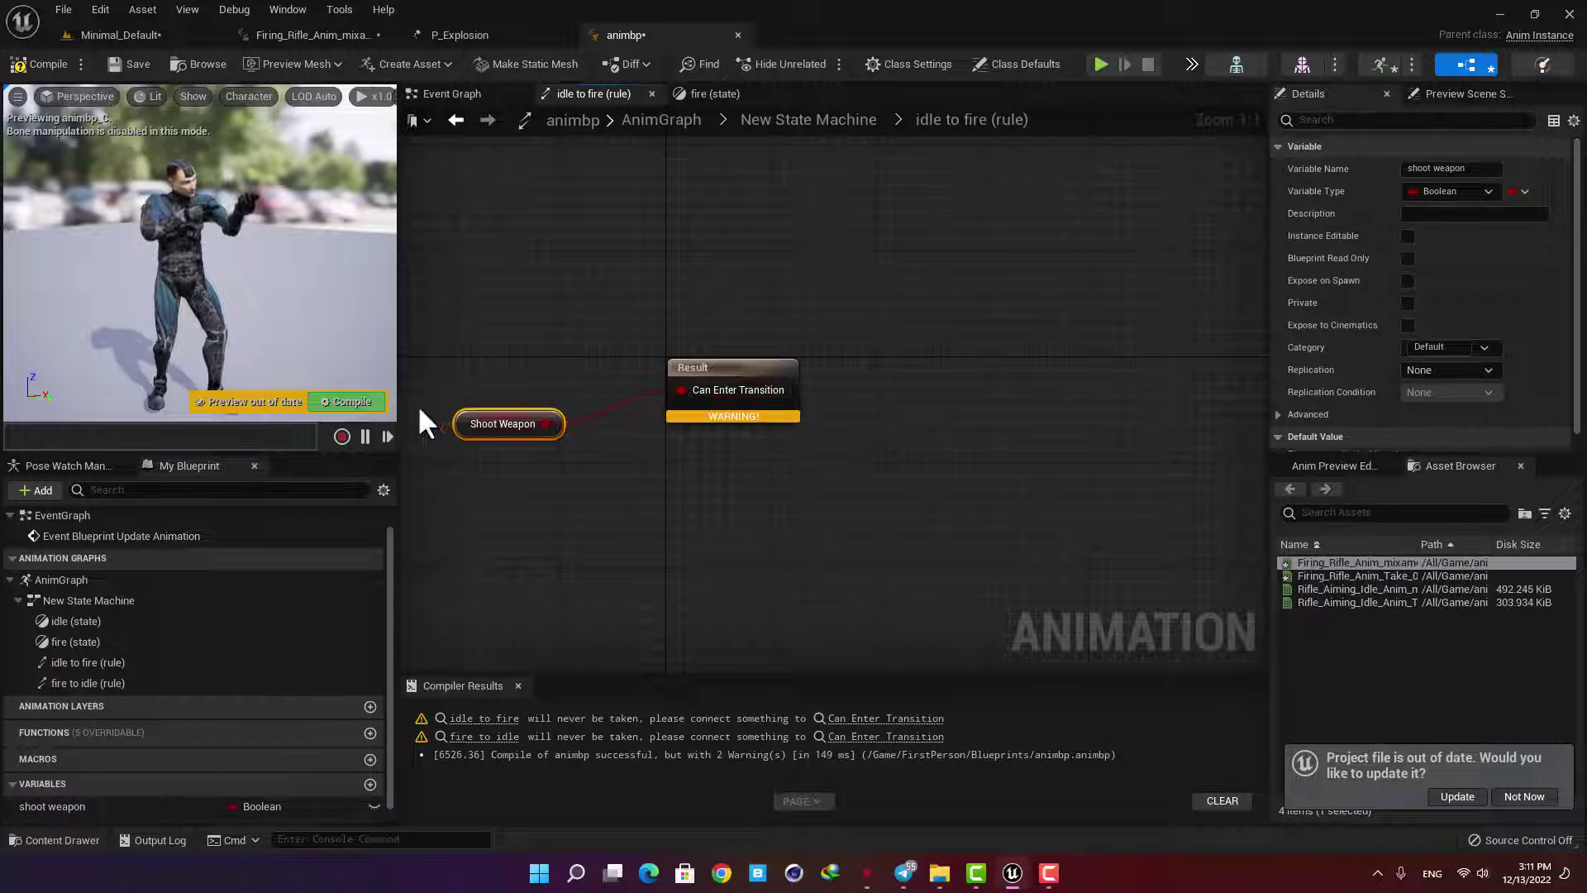
click(359, 399)
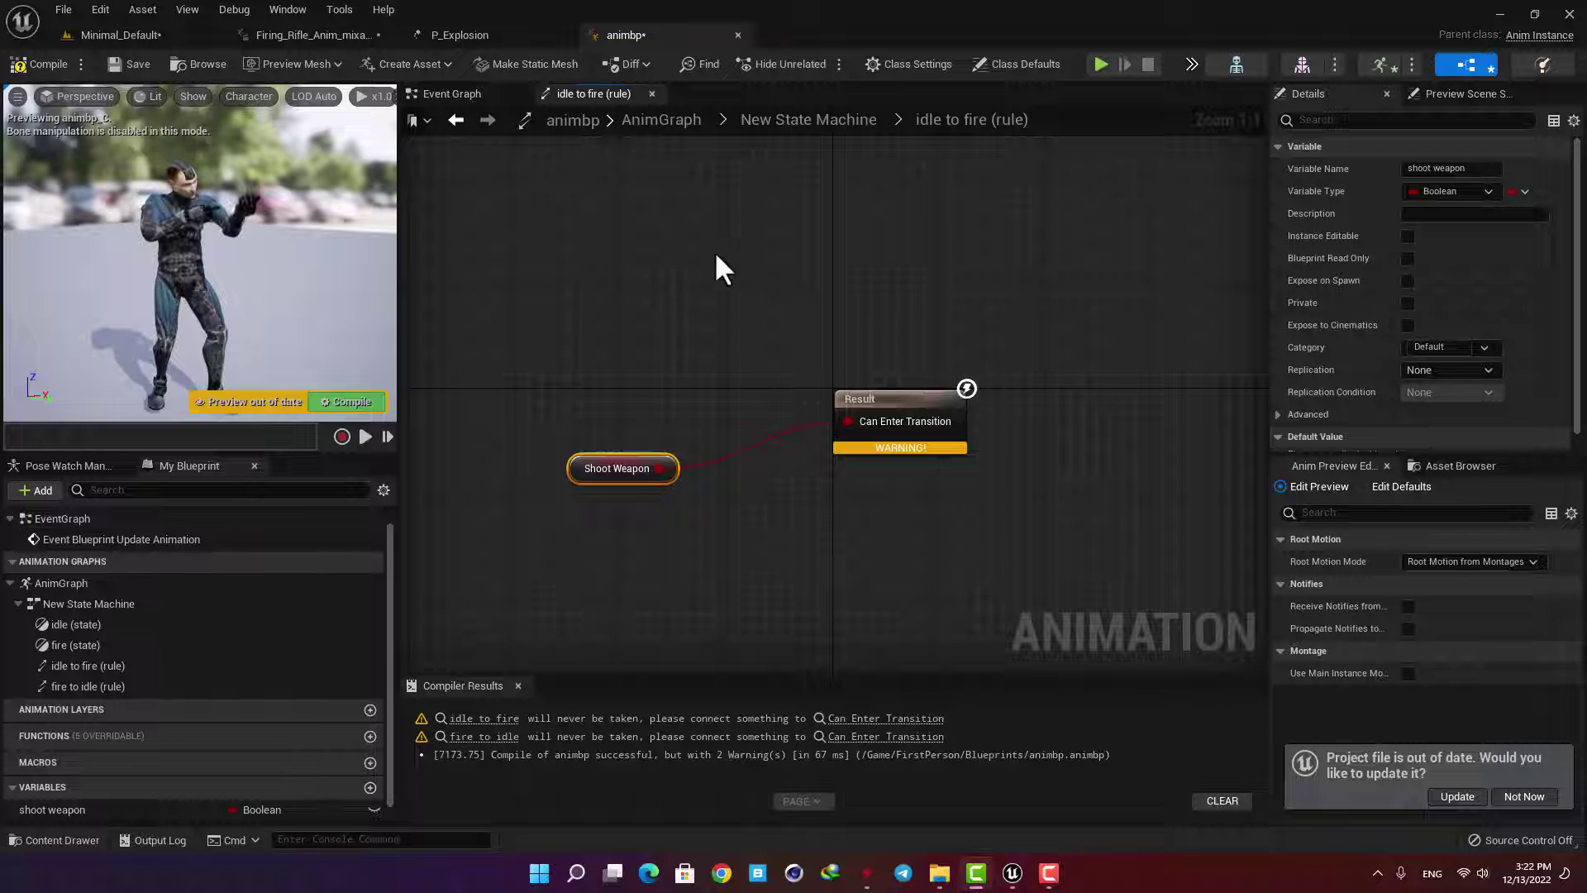
click(773, 122)
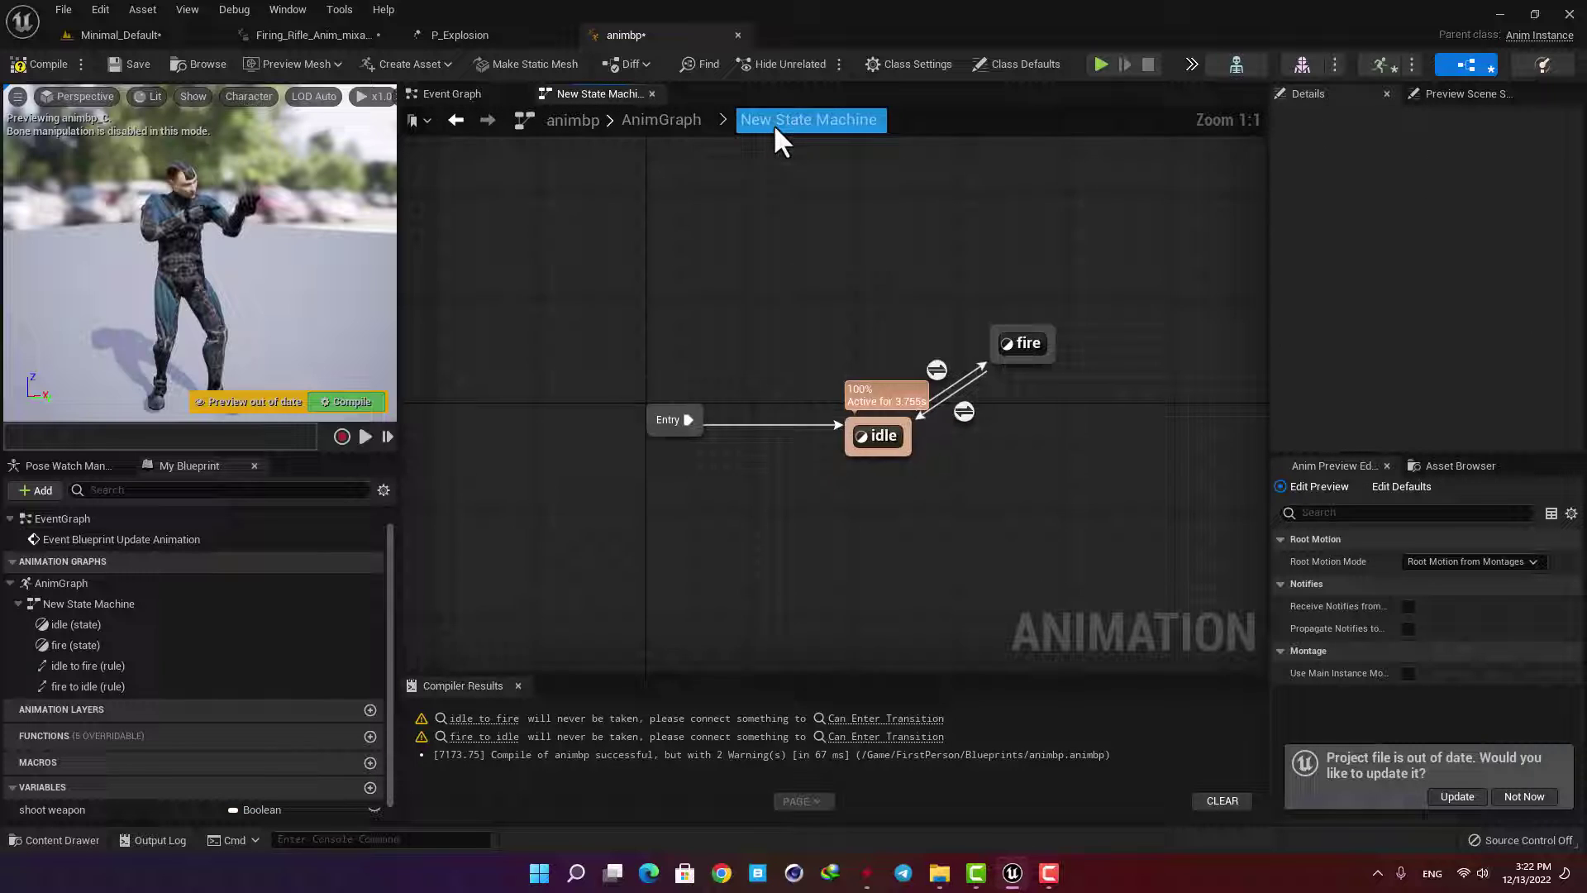
Add a shoot weapon getter to the fire-to-idle transition rule graph.
double_click(976, 426)
drag(25, 810, 553, 445)
click(628, 454)
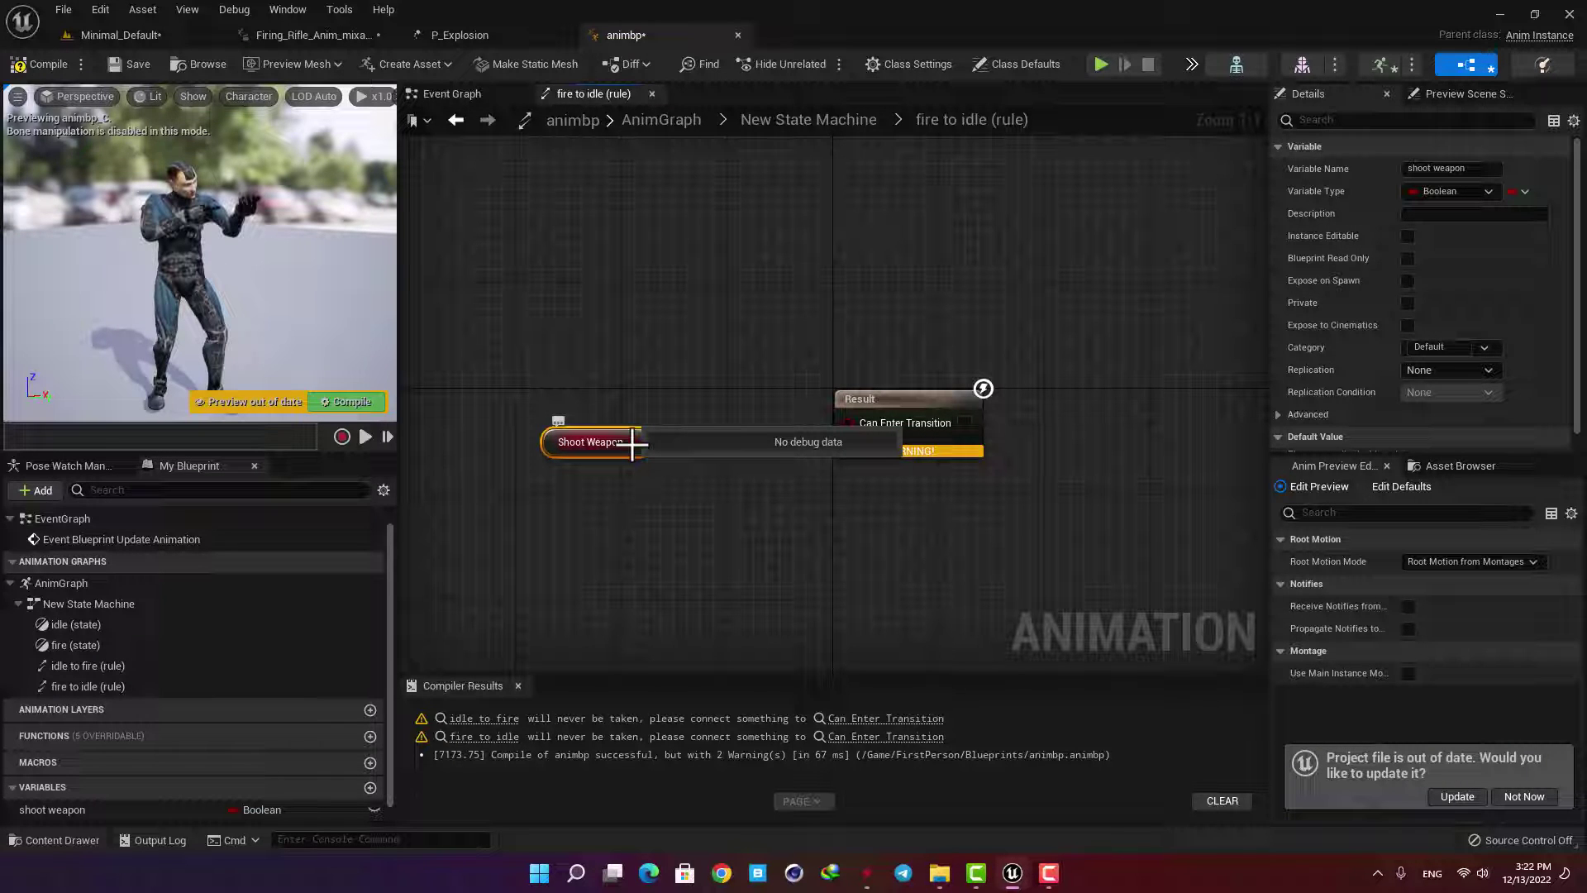
Route shoot weapon through a NOT Boolean into Can Enter Transition, compile, and preview with Shoot Weapon ticked.
drag(633, 442, 737, 390)
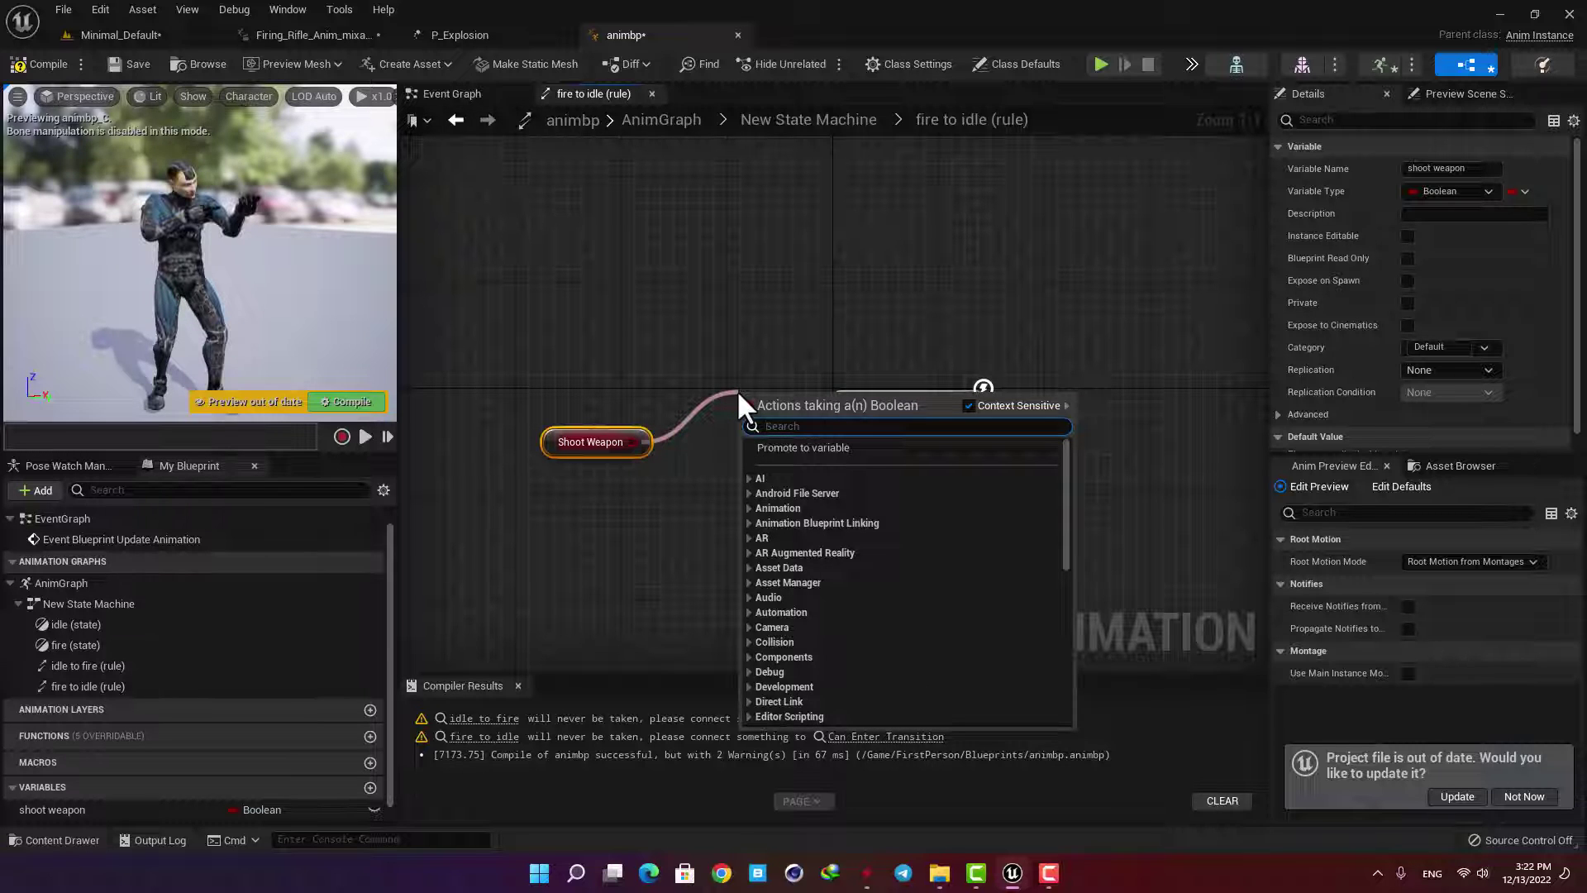
text(not bool)
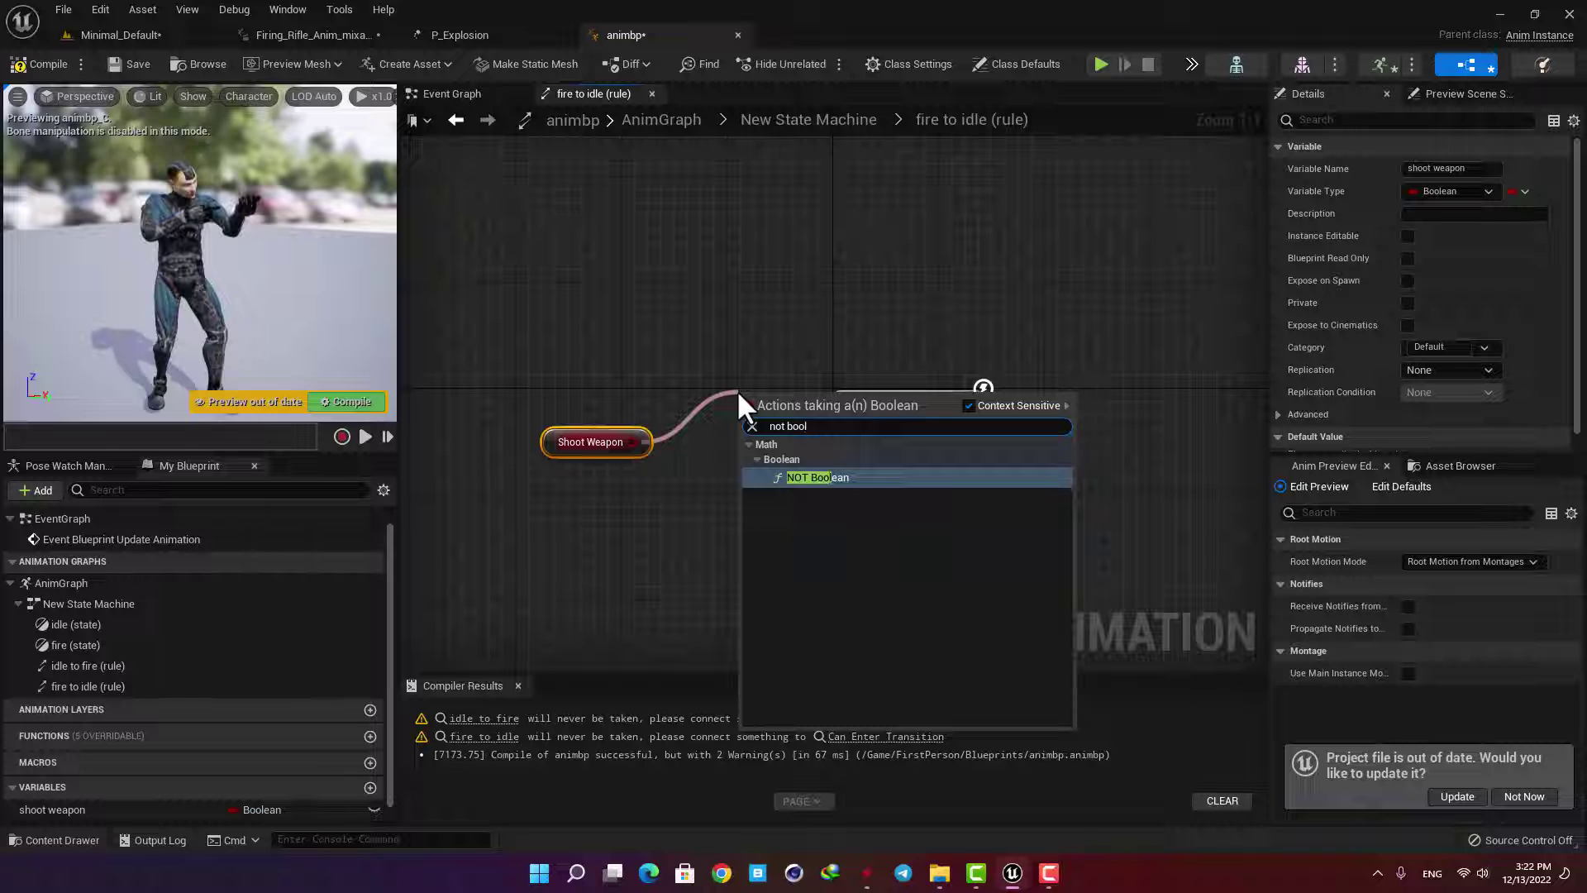
key(Return)
mouse_move(786, 400)
mouse_down()
mouse_move(755, 366)
mouse_move(847, 421)
mouse_up()
click(358, 409)
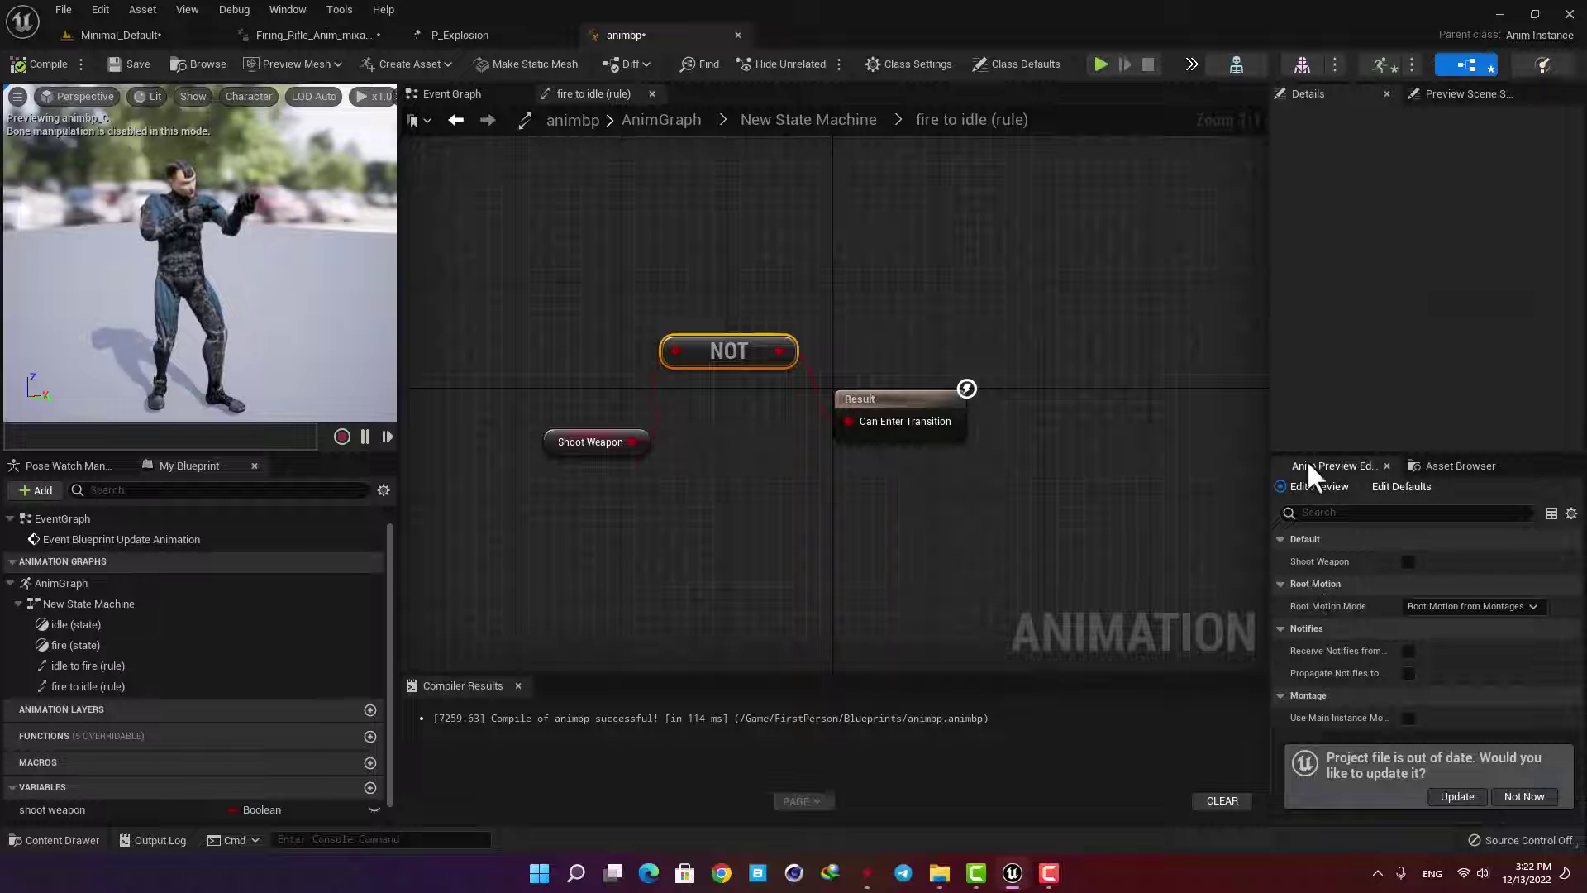
click(1409, 563)
Untick the Shoot Weapon preview, open BP_FirstPersonCharacter and select its FirstPersonMesh.
click(1409, 562)
click(156, 39)
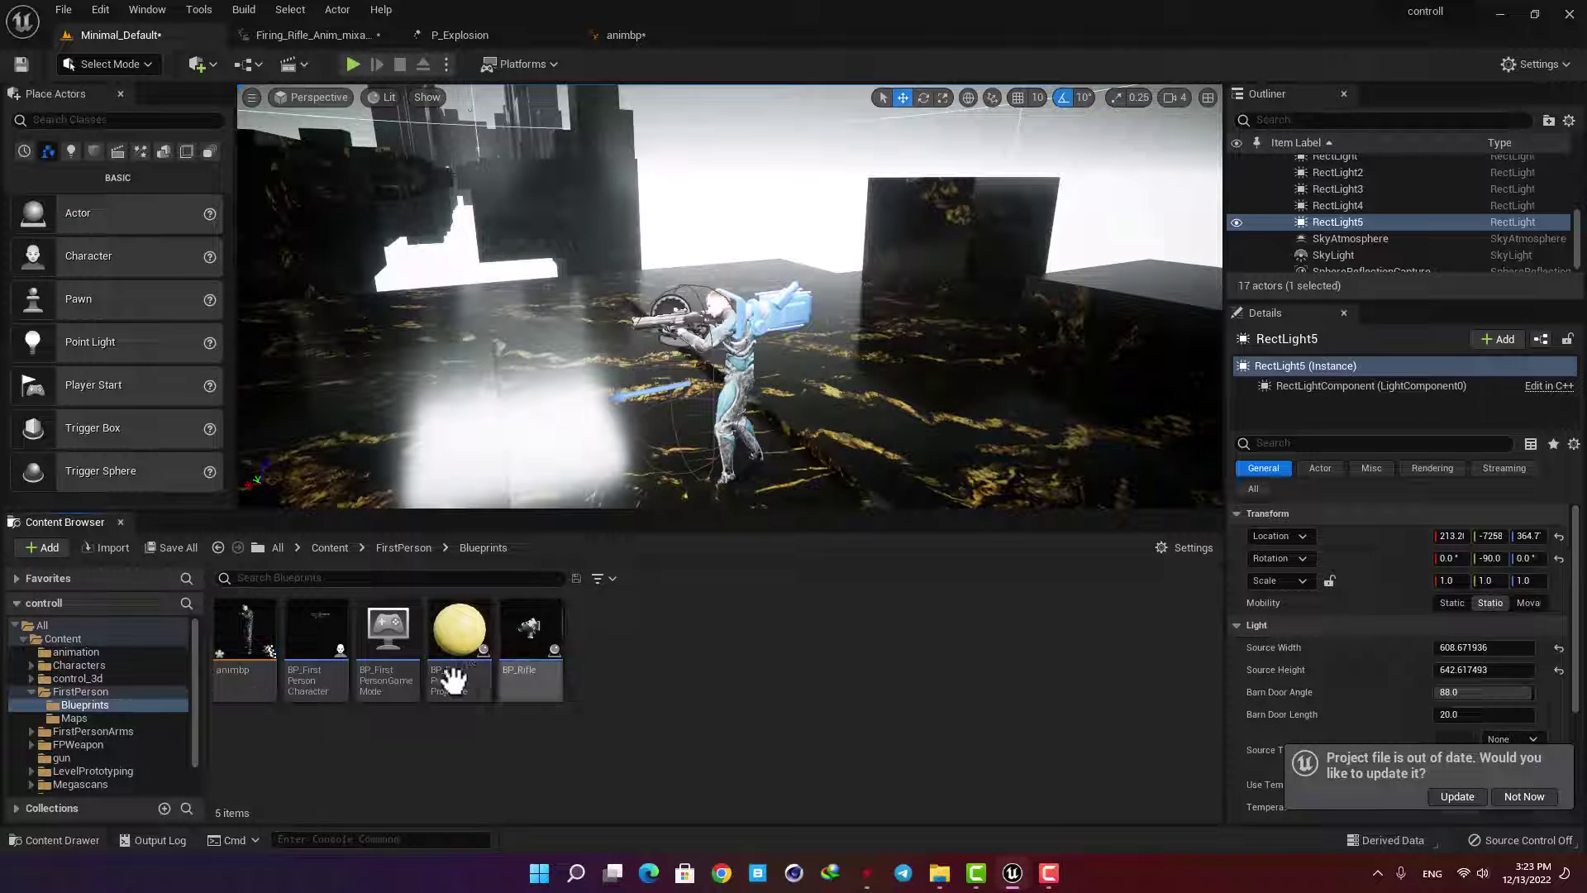
double_click(316, 634)
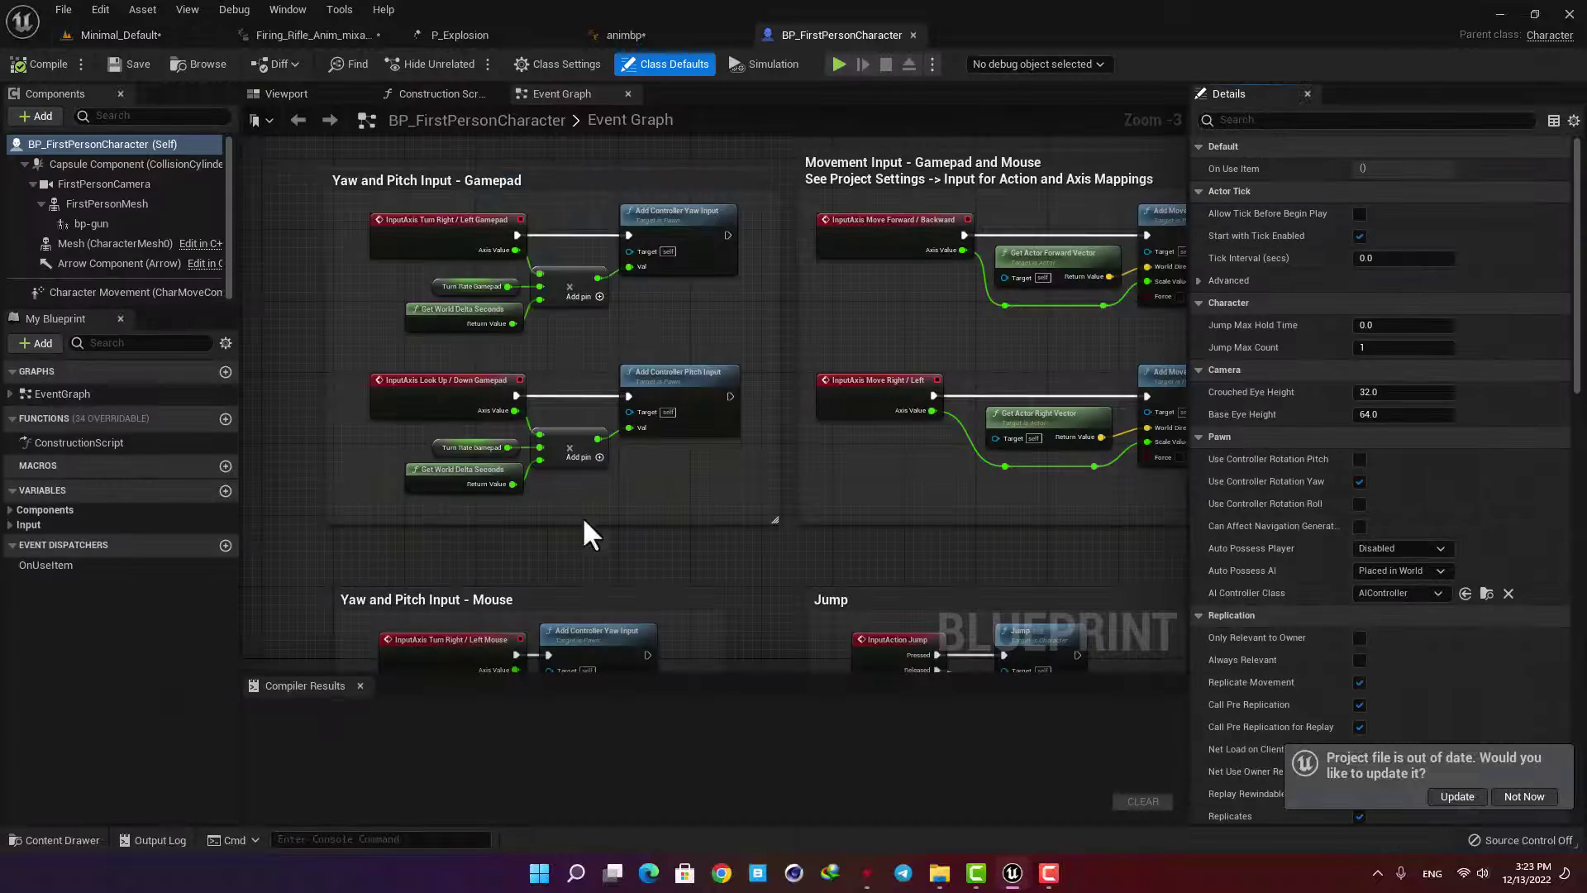
click(275, 91)
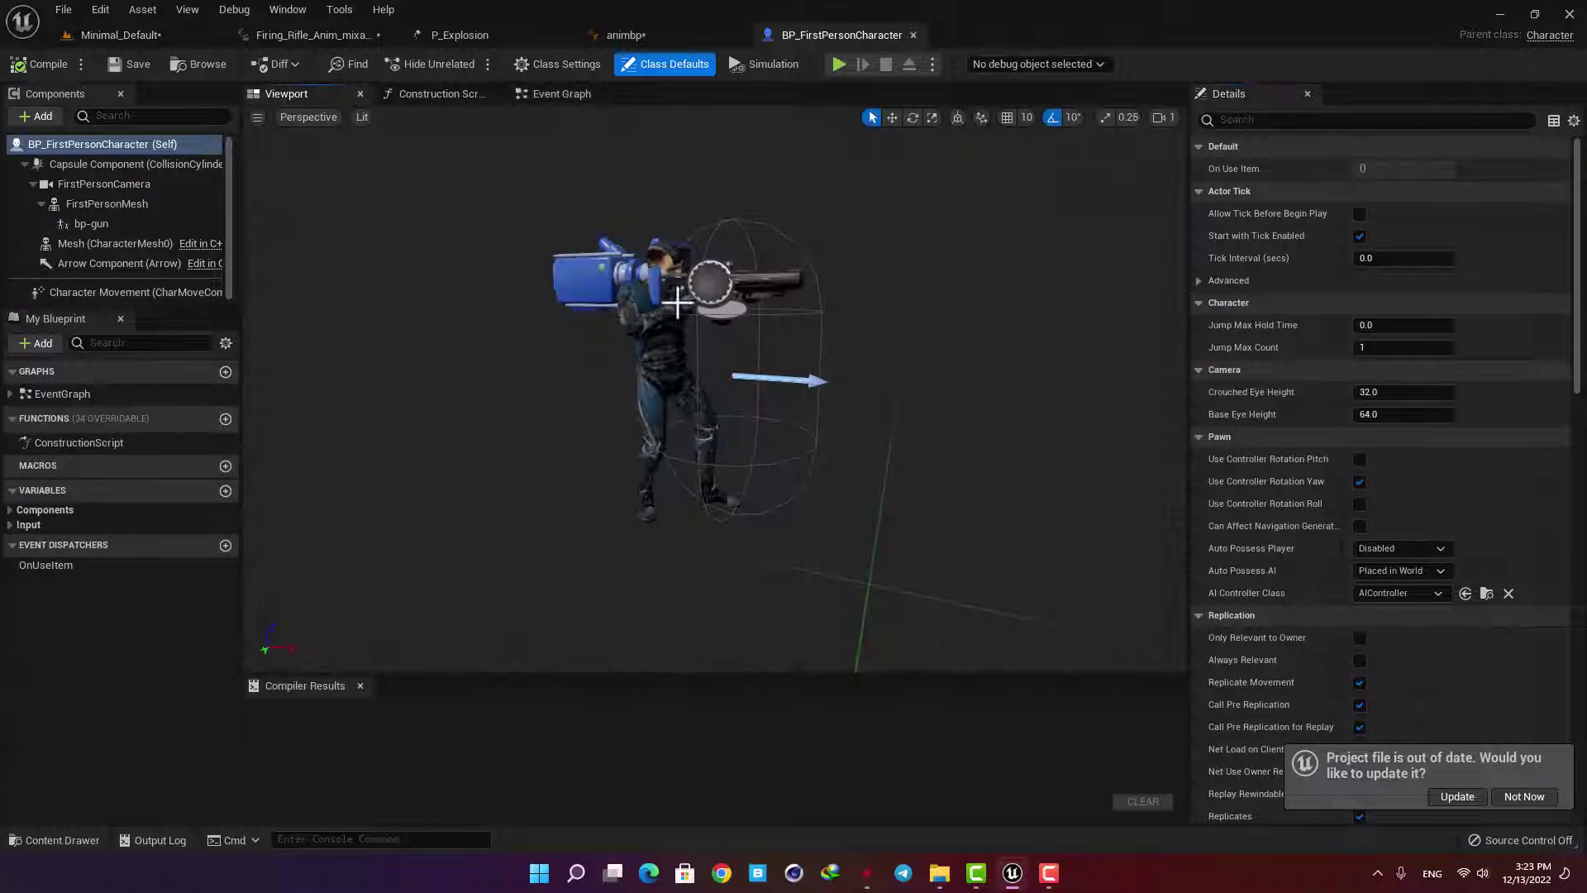
click(666, 344)
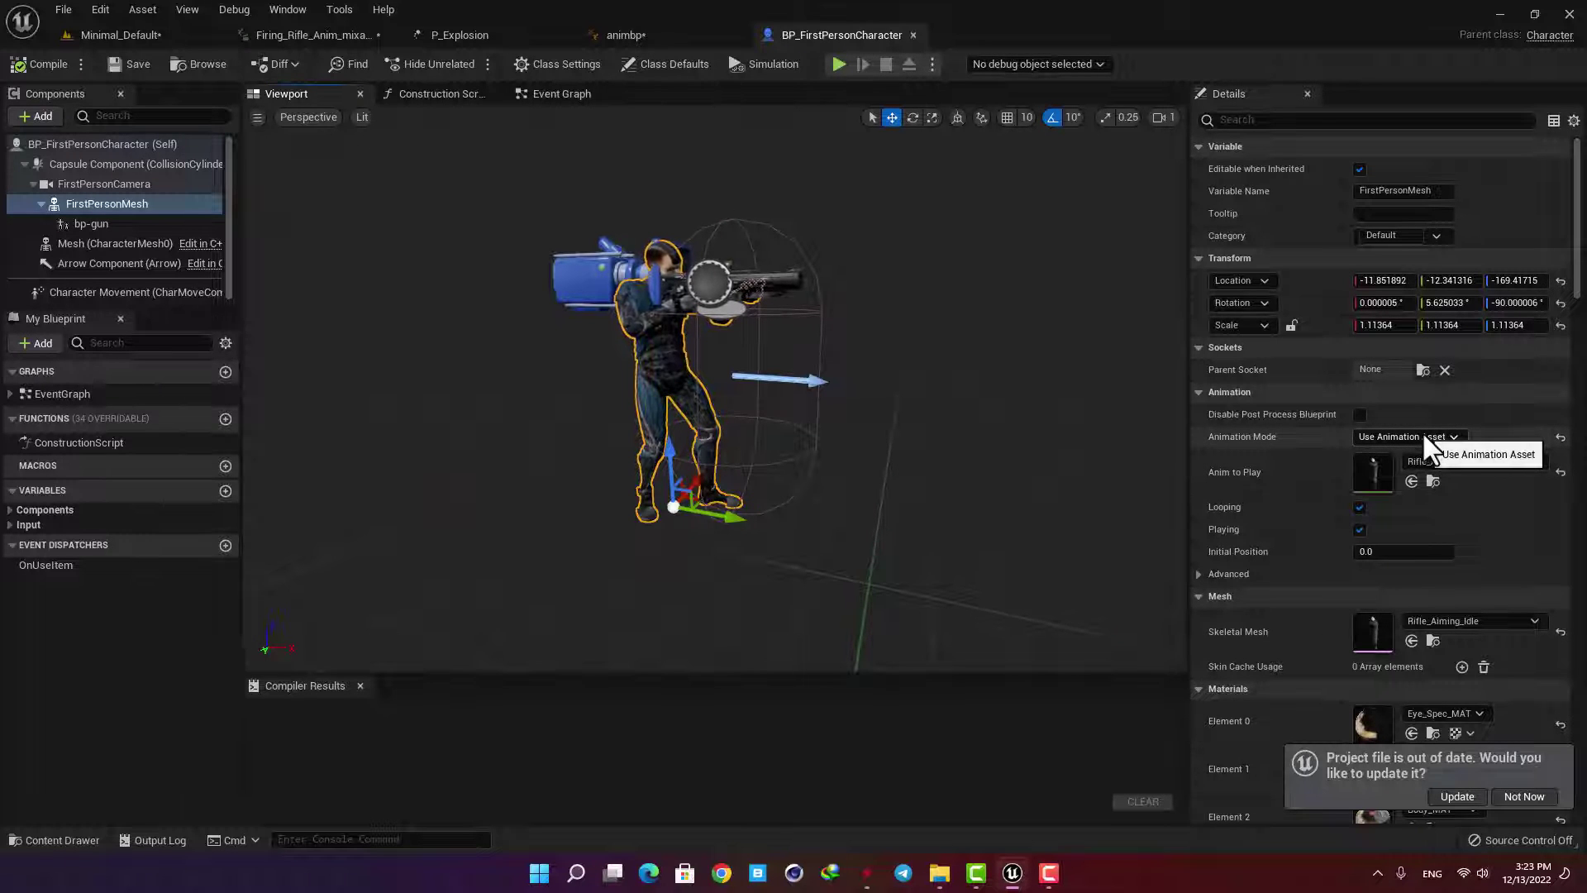
Set the mesh to Use Animation Blueprint with Anim Class animbp_C, compile, and play-test.
click(1423, 436)
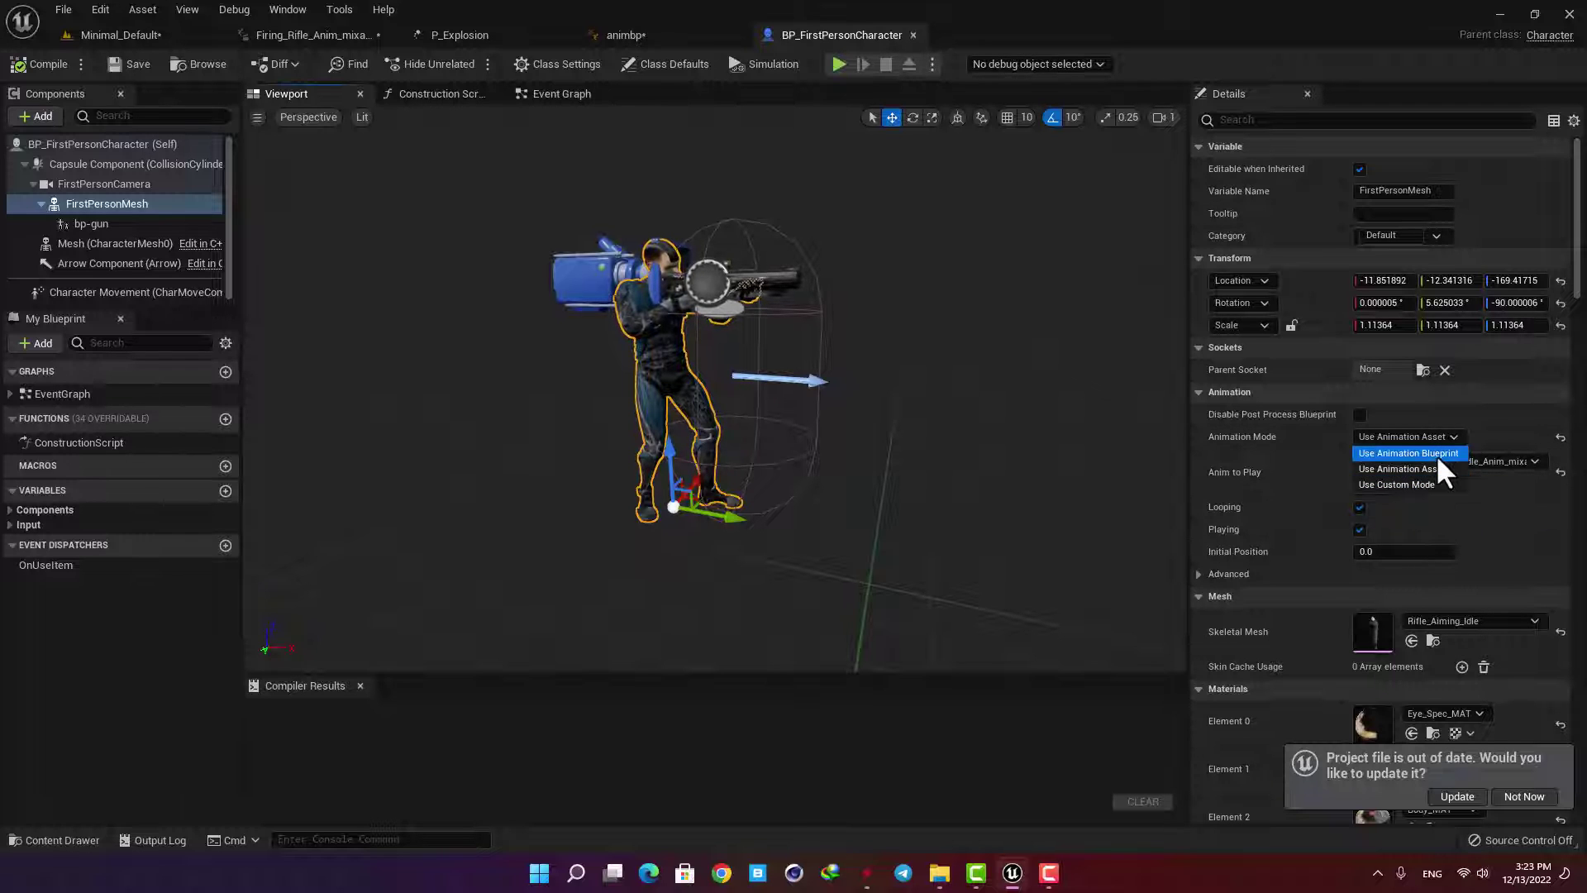
click(1436, 454)
click(1418, 460)
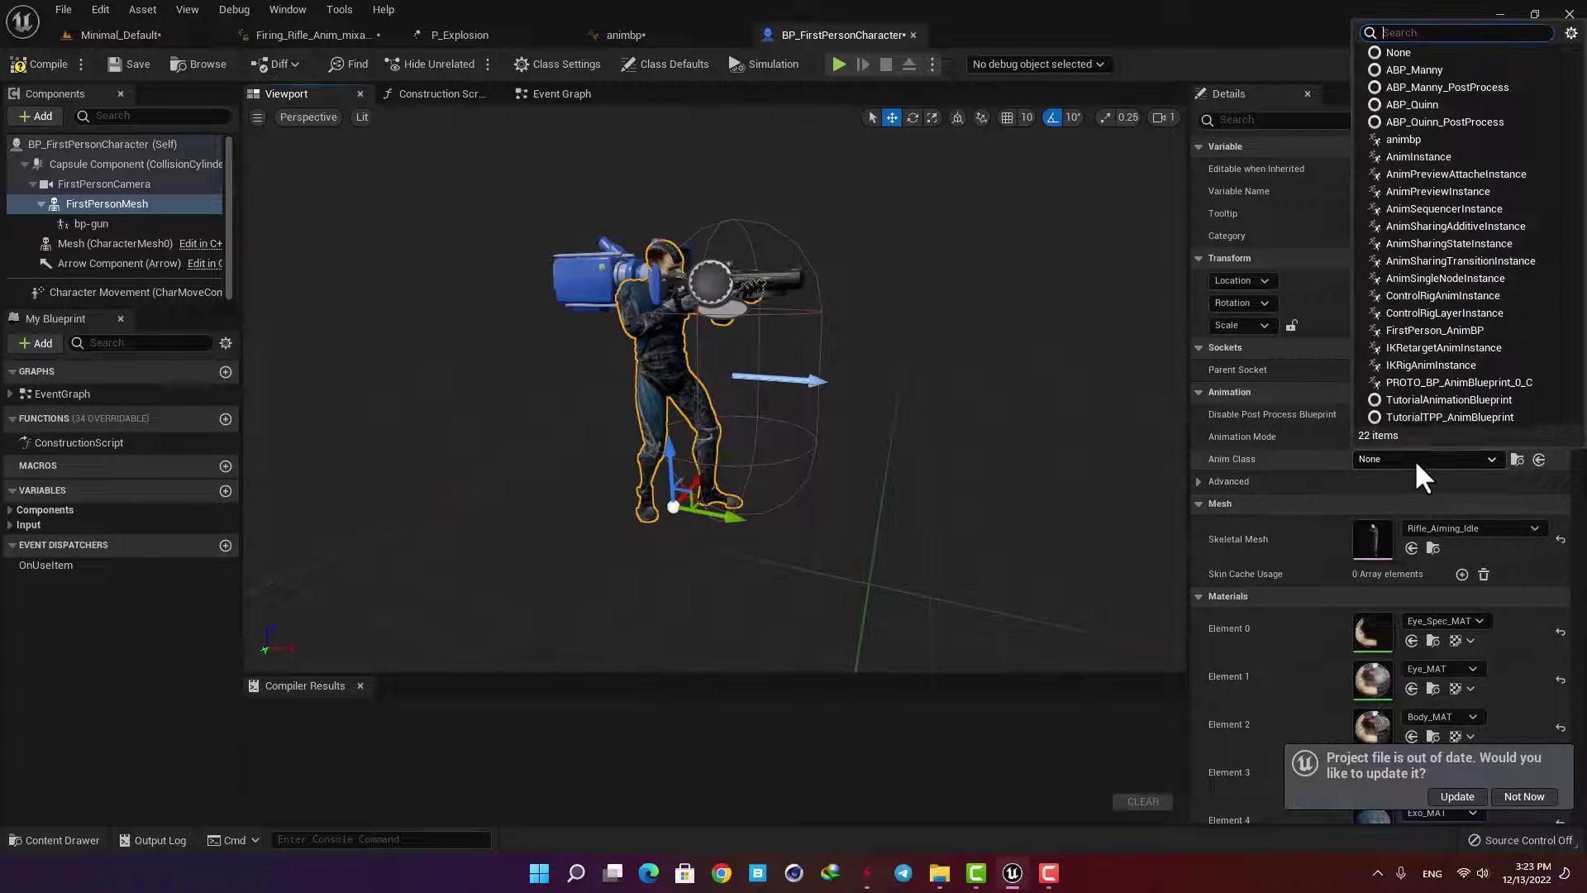
click(1403, 141)
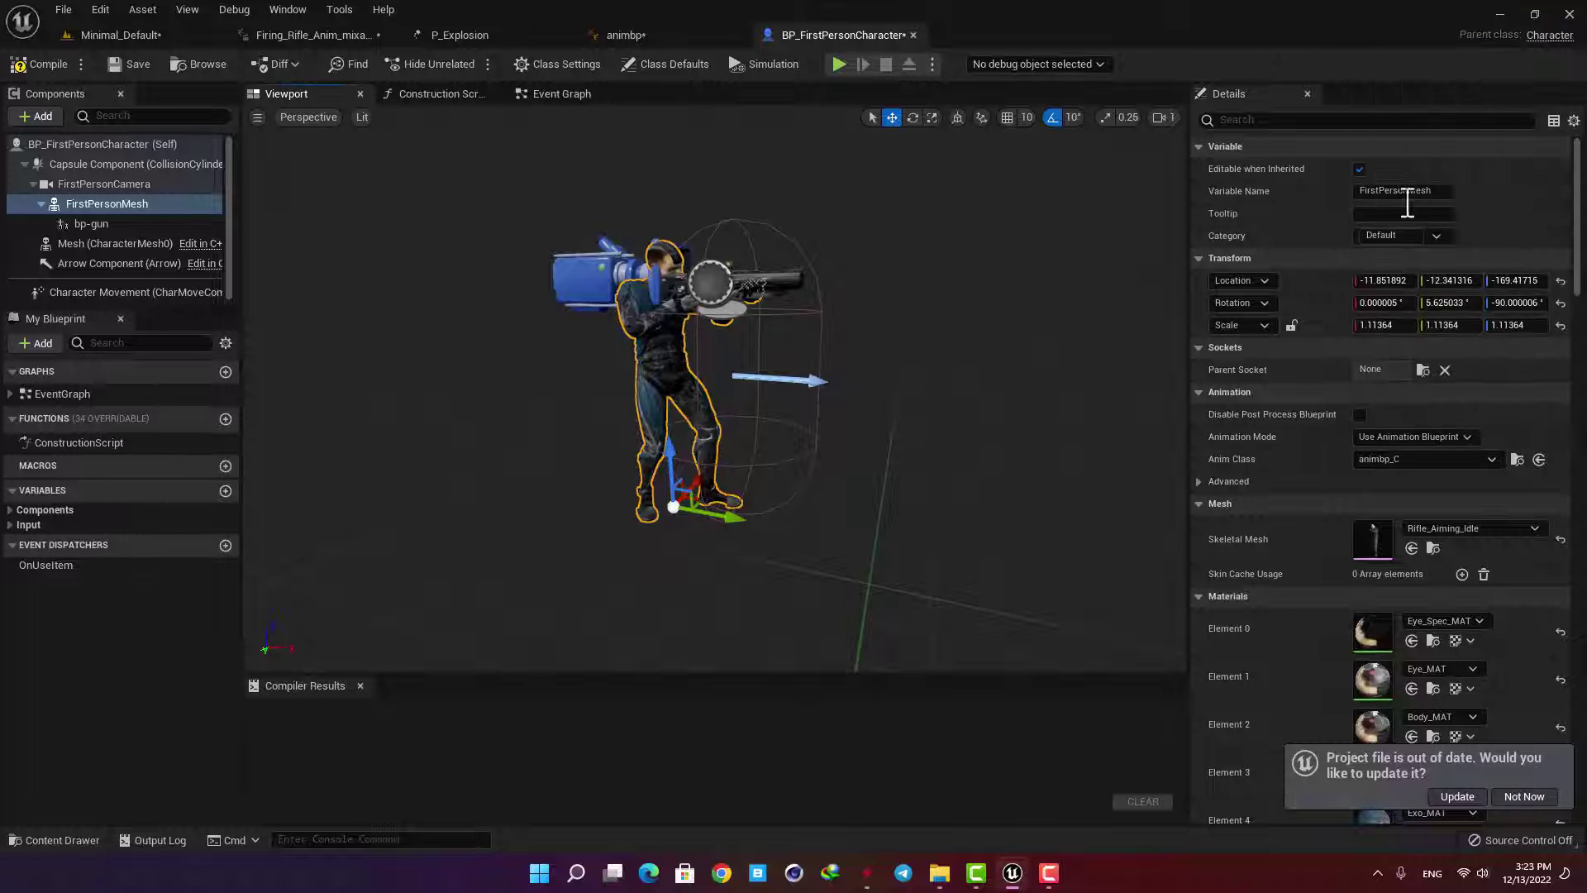
click(47, 68)
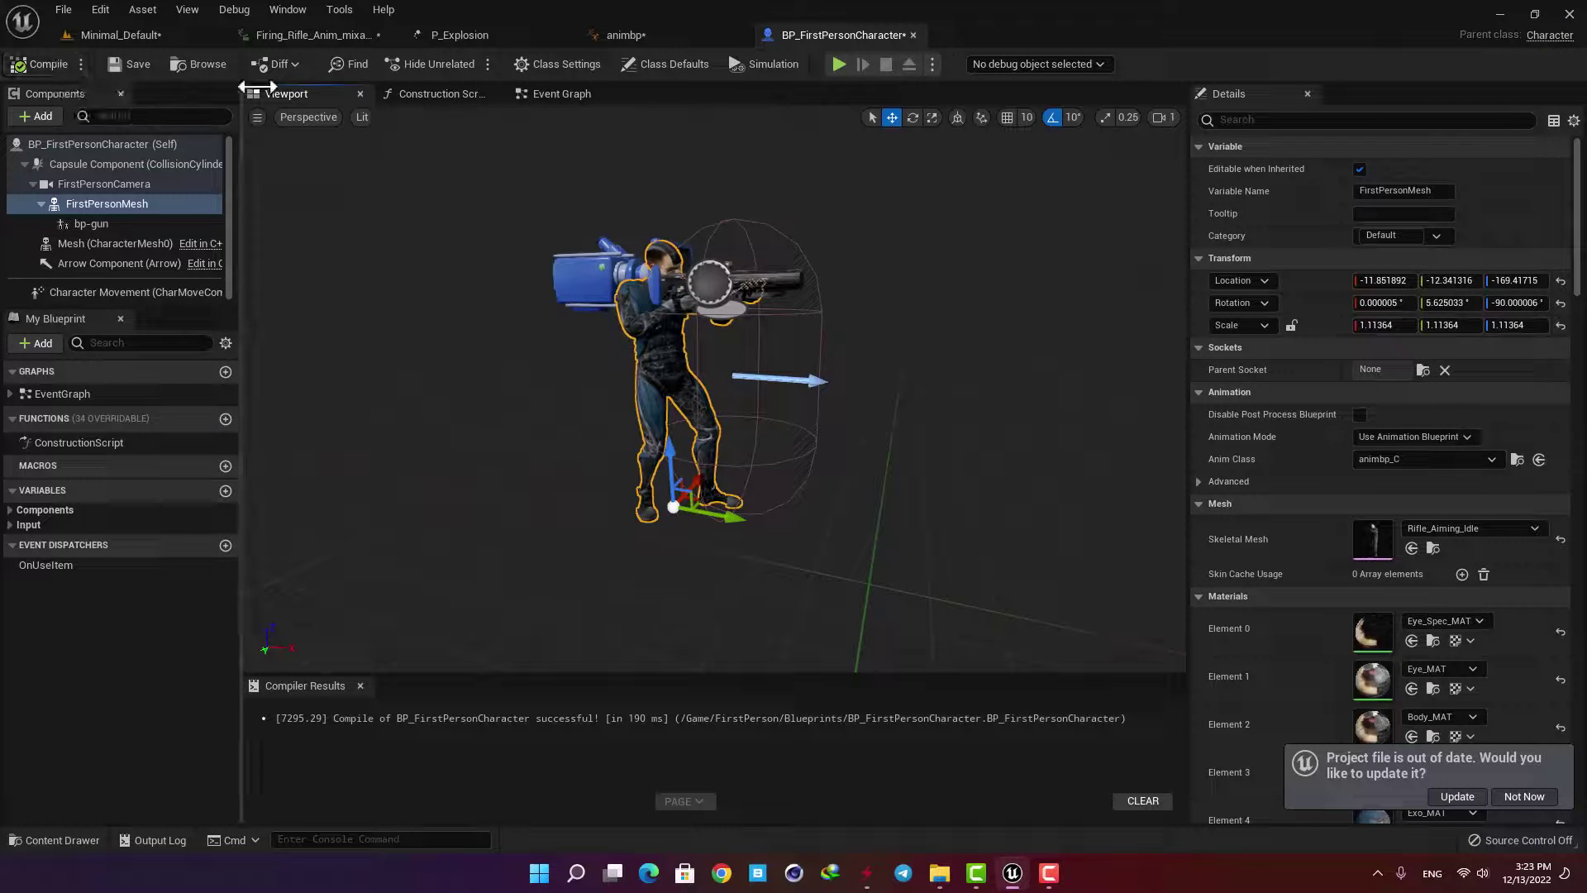
click(843, 66)
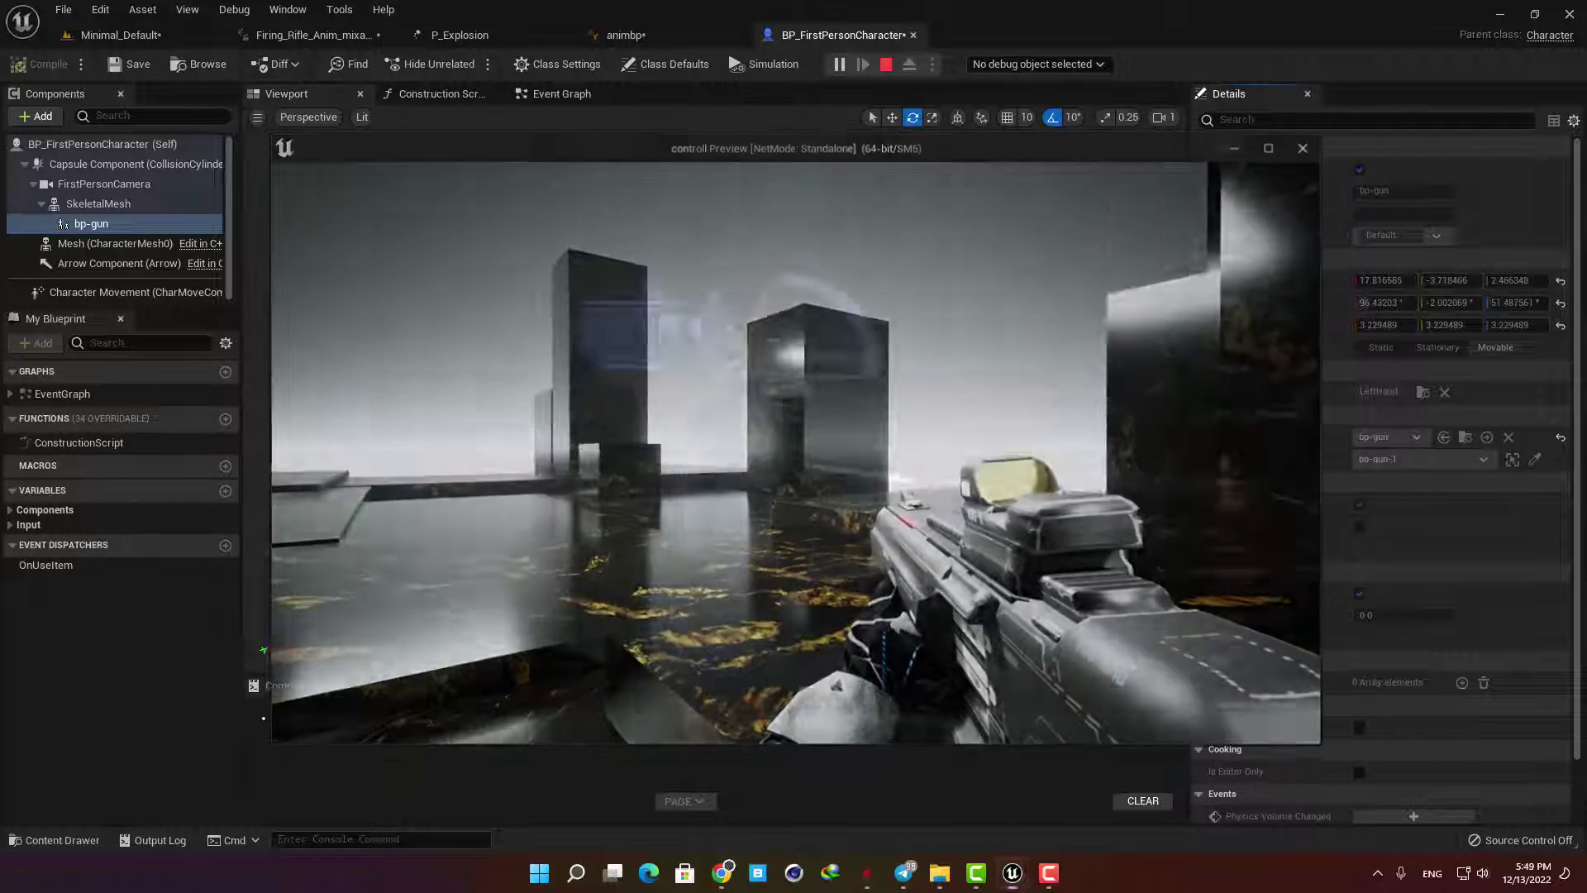
Stop the play session with Esc and switch back to the Minimal_Default level.
key(Escape)
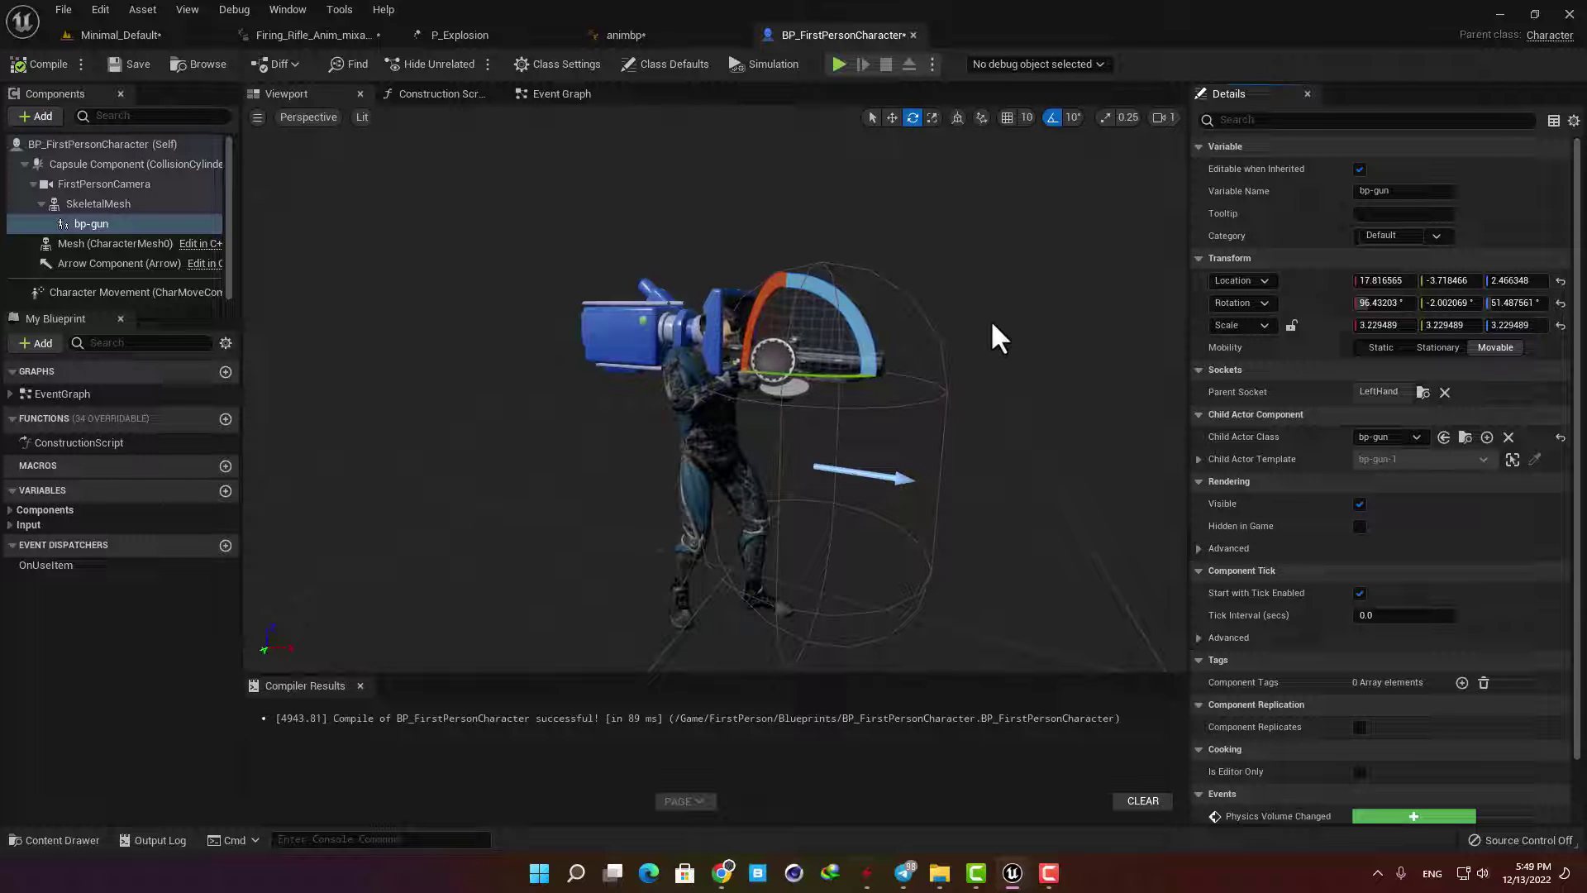
click(152, 35)
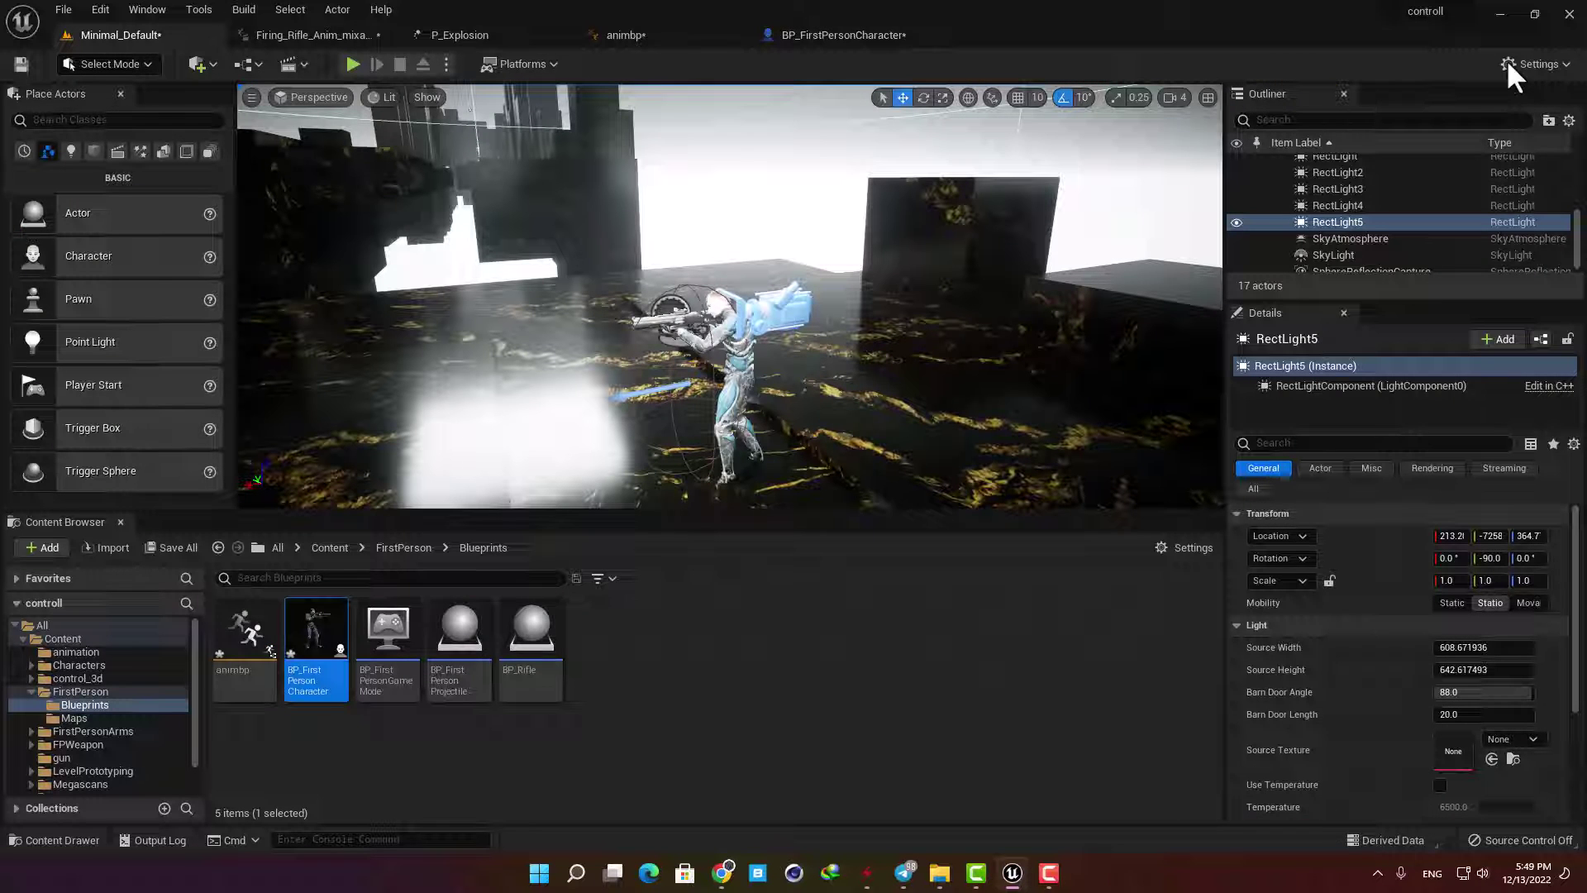
In Project Settings > Input, add a 'fire' action mapping bound to Left Mouse Button.
click(1530, 64)
click(1447, 131)
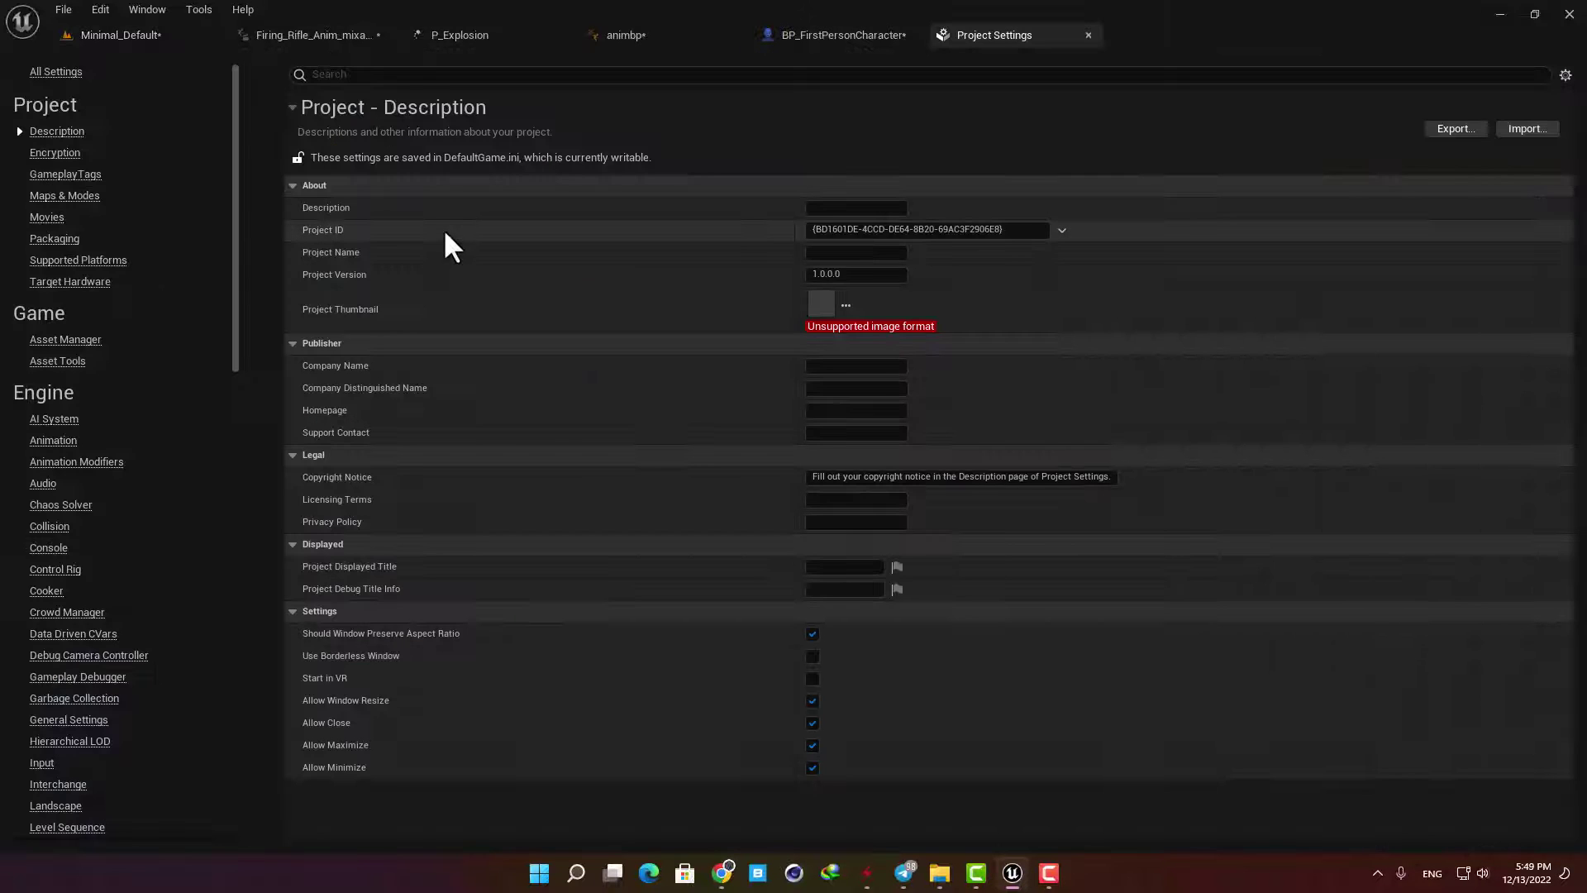
click(46, 763)
click(292, 252)
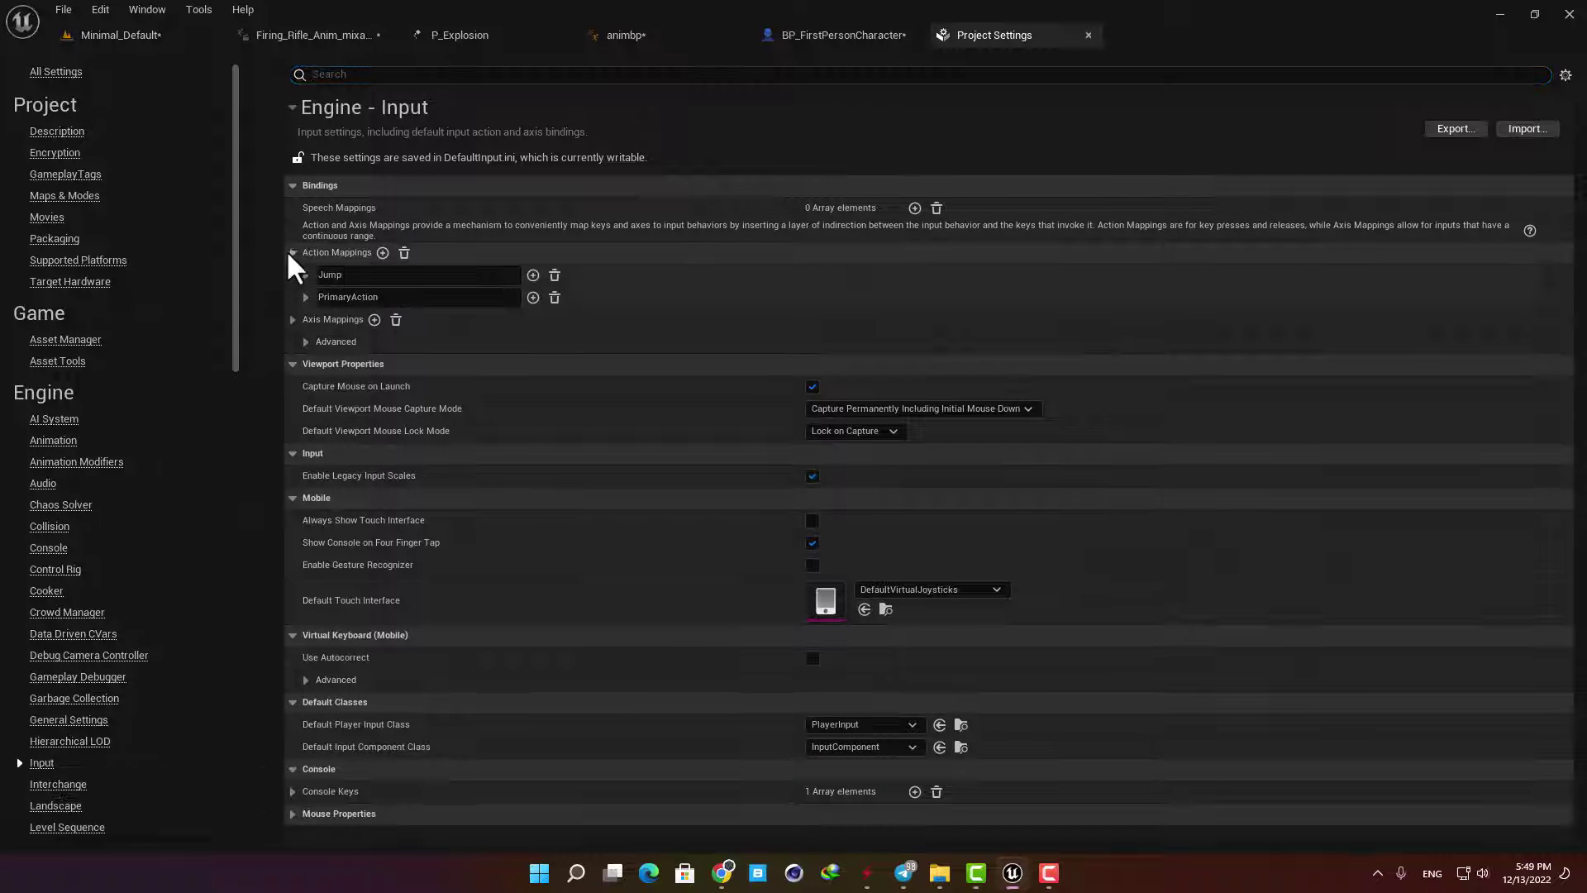
click(383, 253)
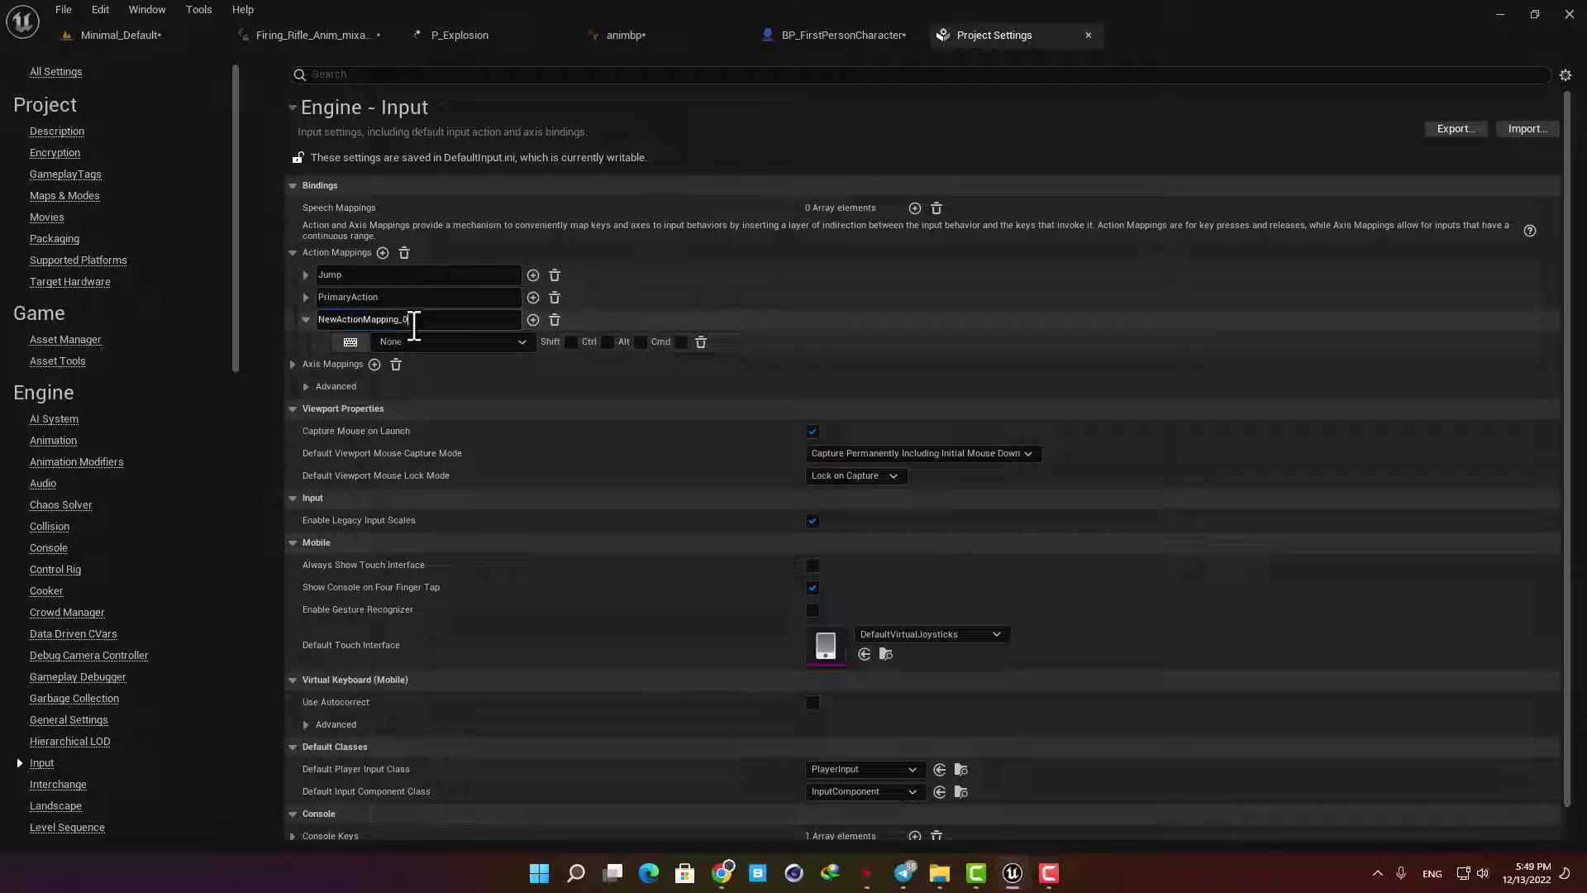
click(431, 322)
text(fire)
key(Return)
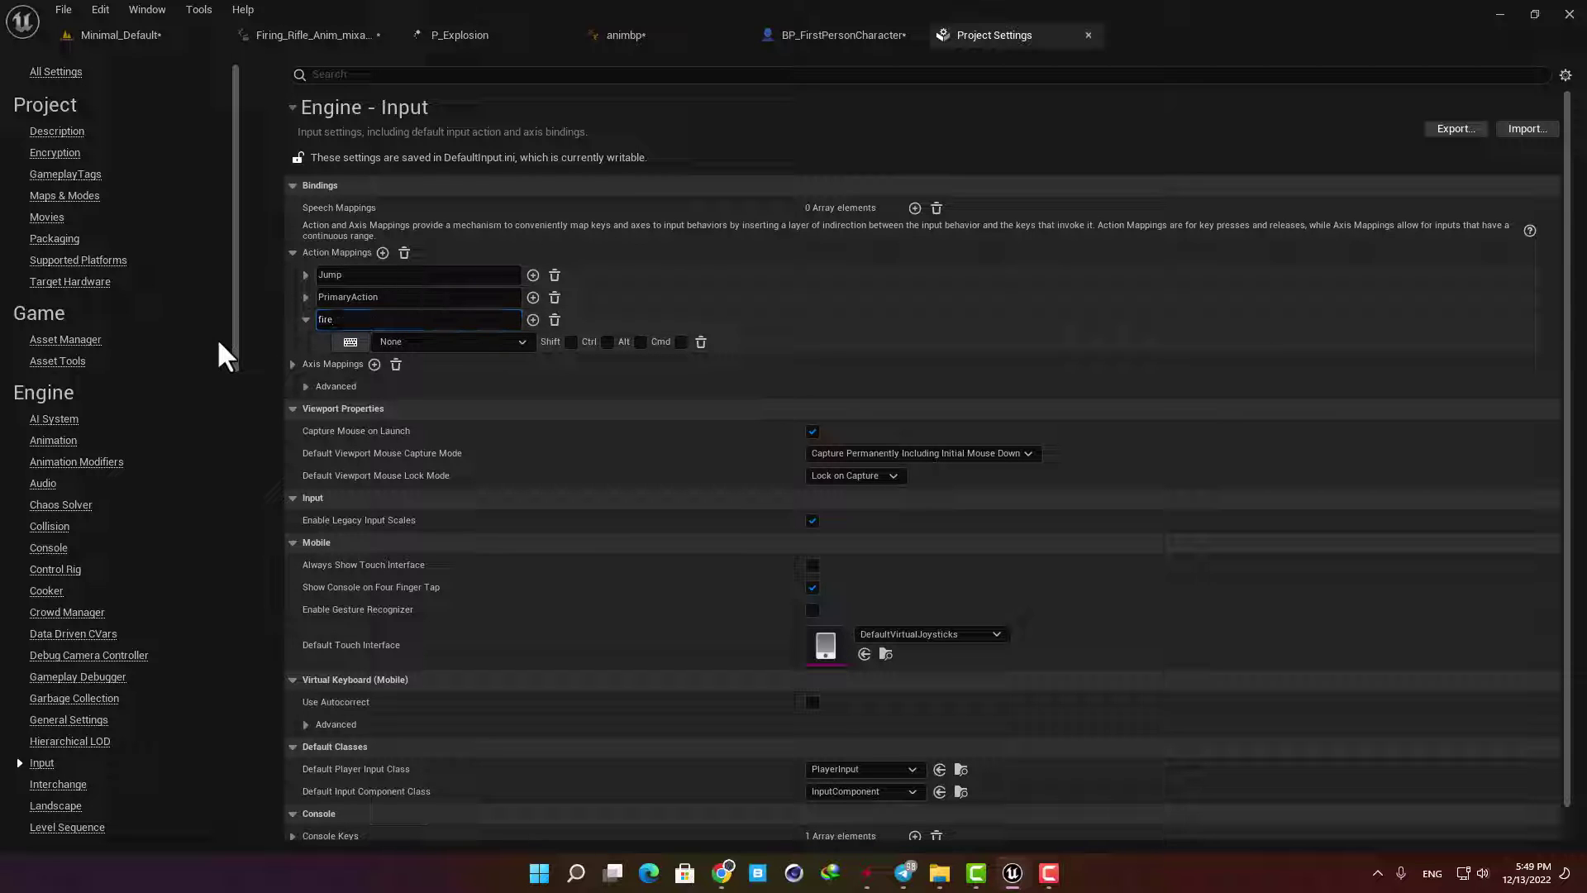
click(354, 341)
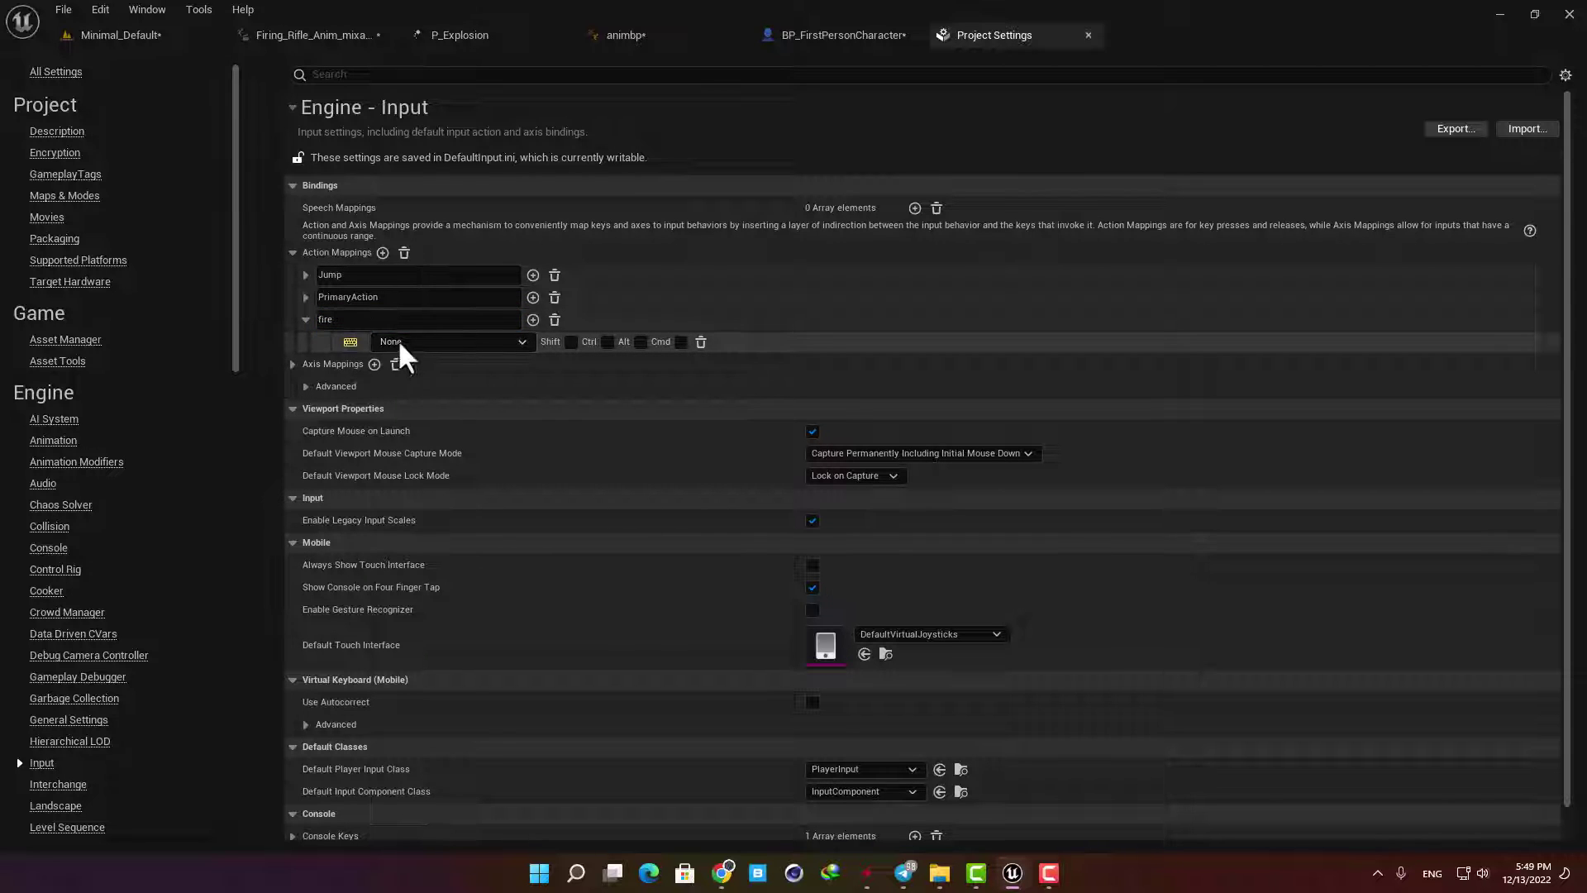
click(398, 339)
click(835, 35)
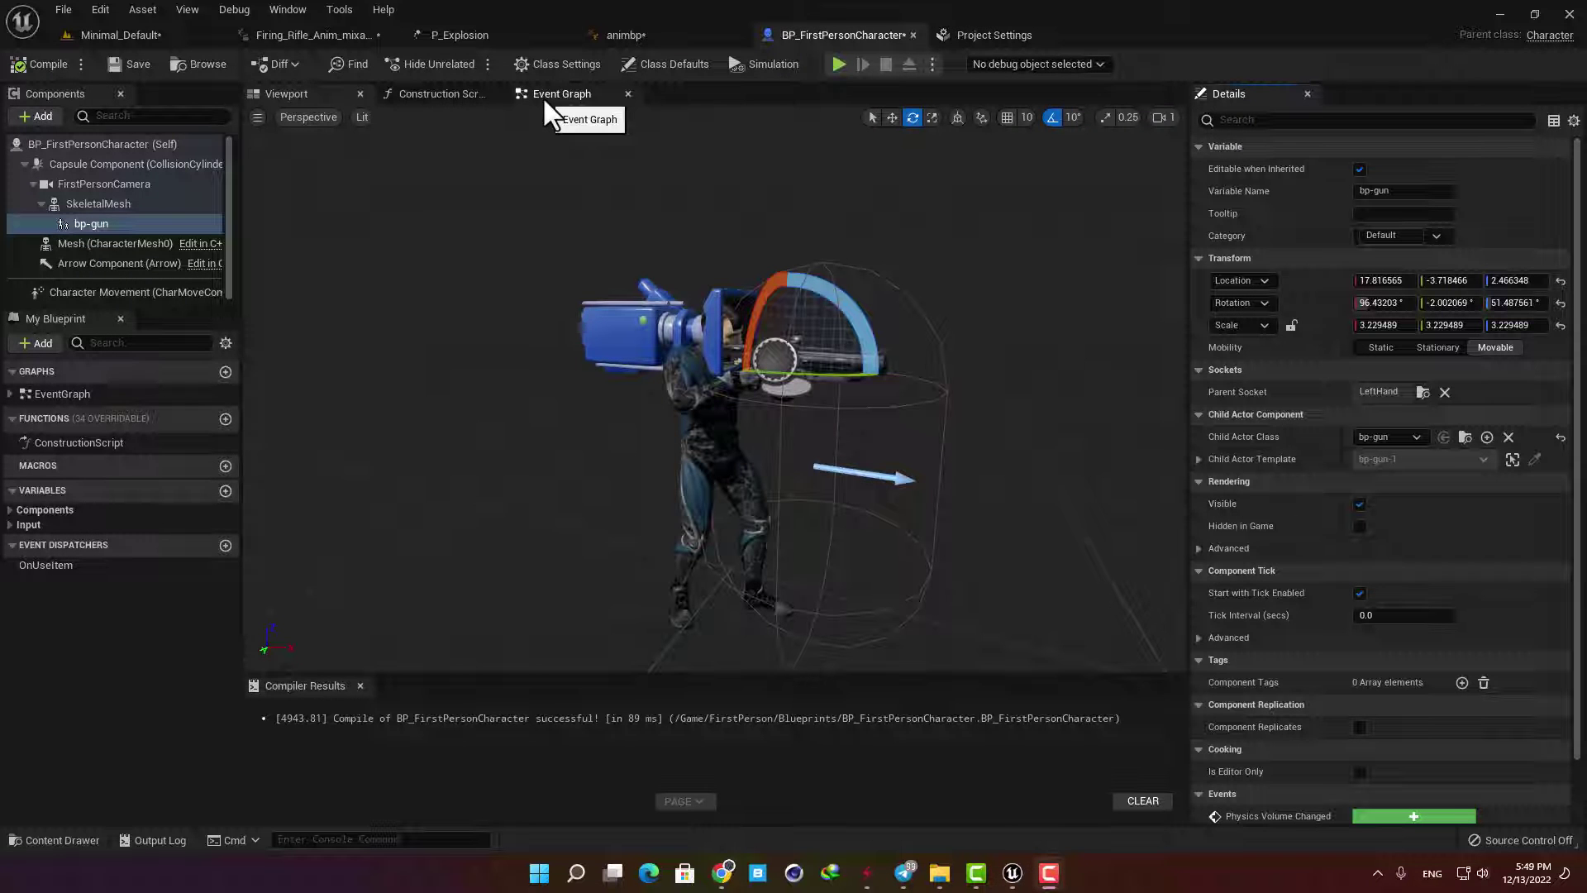
Place an InputAction fire event node in the character's Event Graph.
click(544, 96)
scroll(695, 488, down, 5)
right_drag(702, 498, 706, 484)
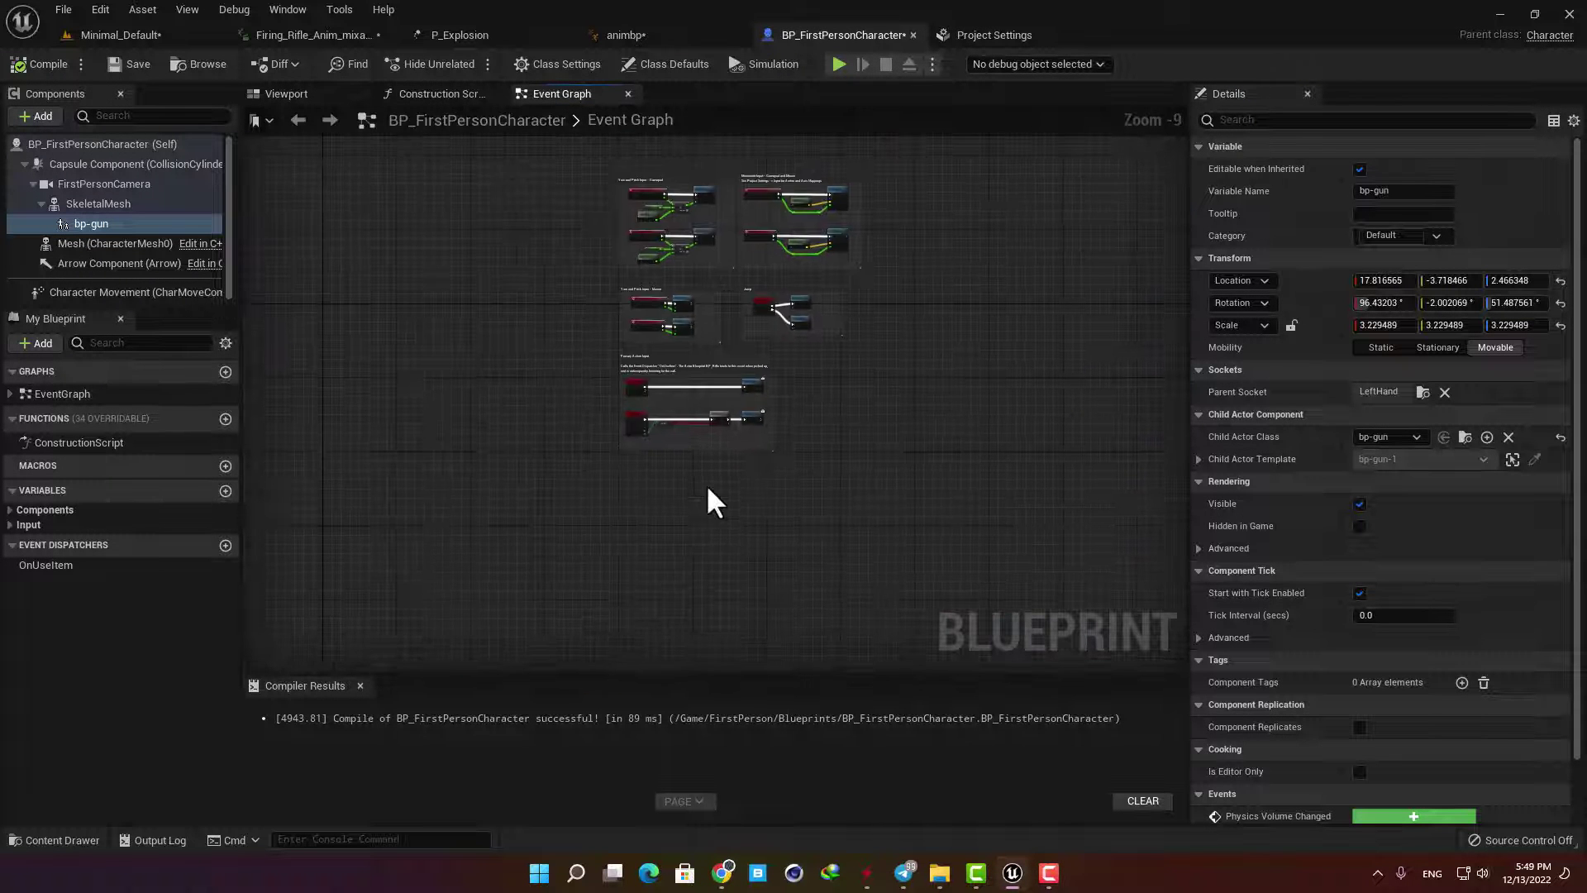
scroll(608, 489, up, 3)
right_click(611, 495)
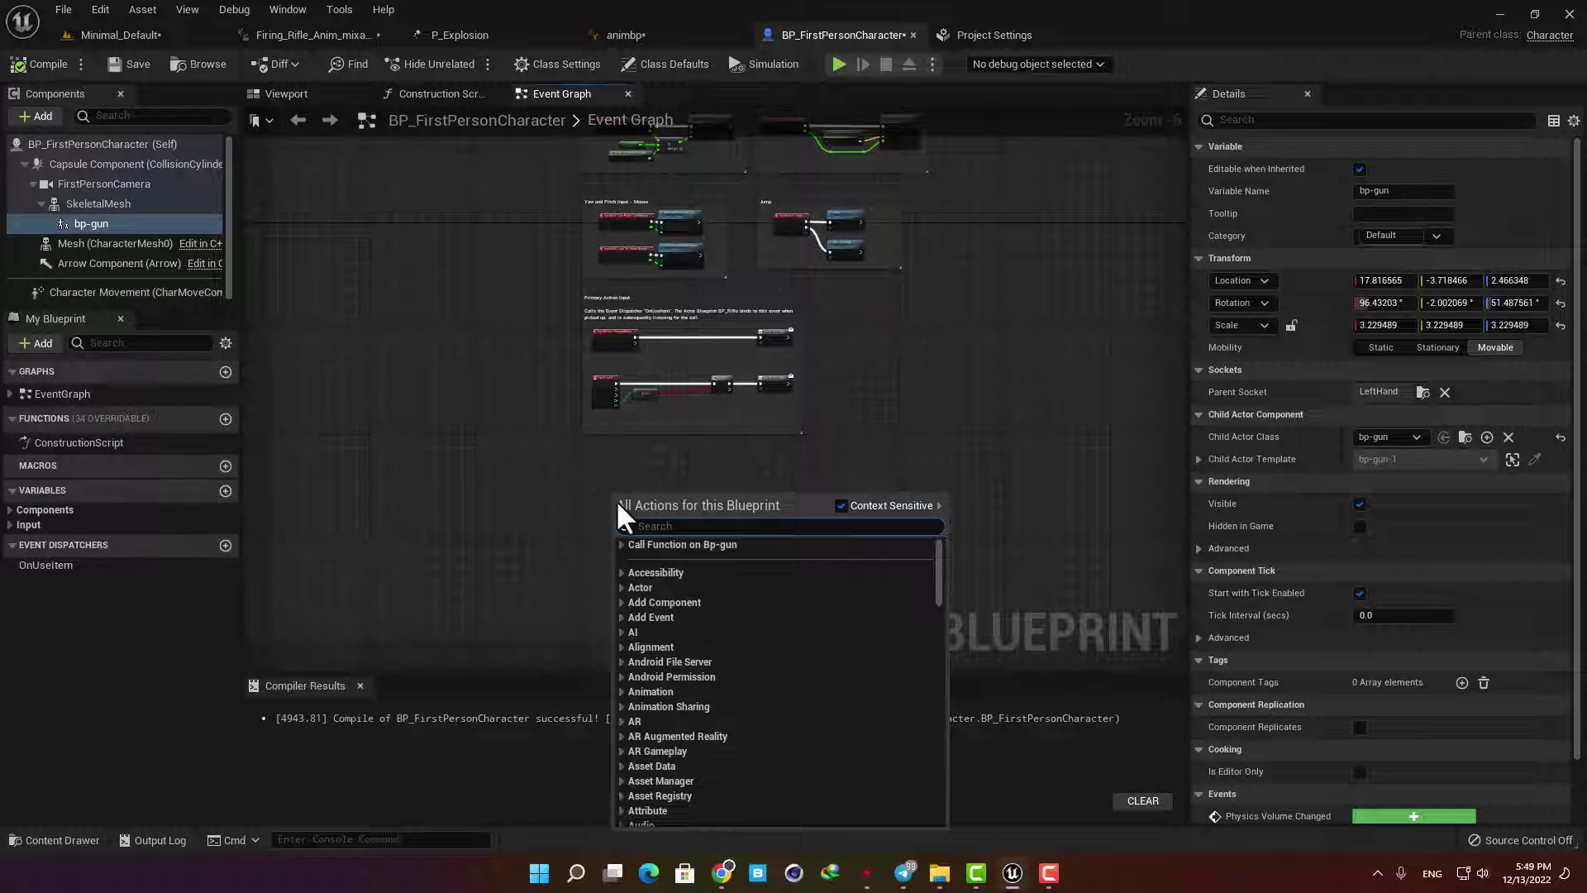
text(fire)
key(Return)
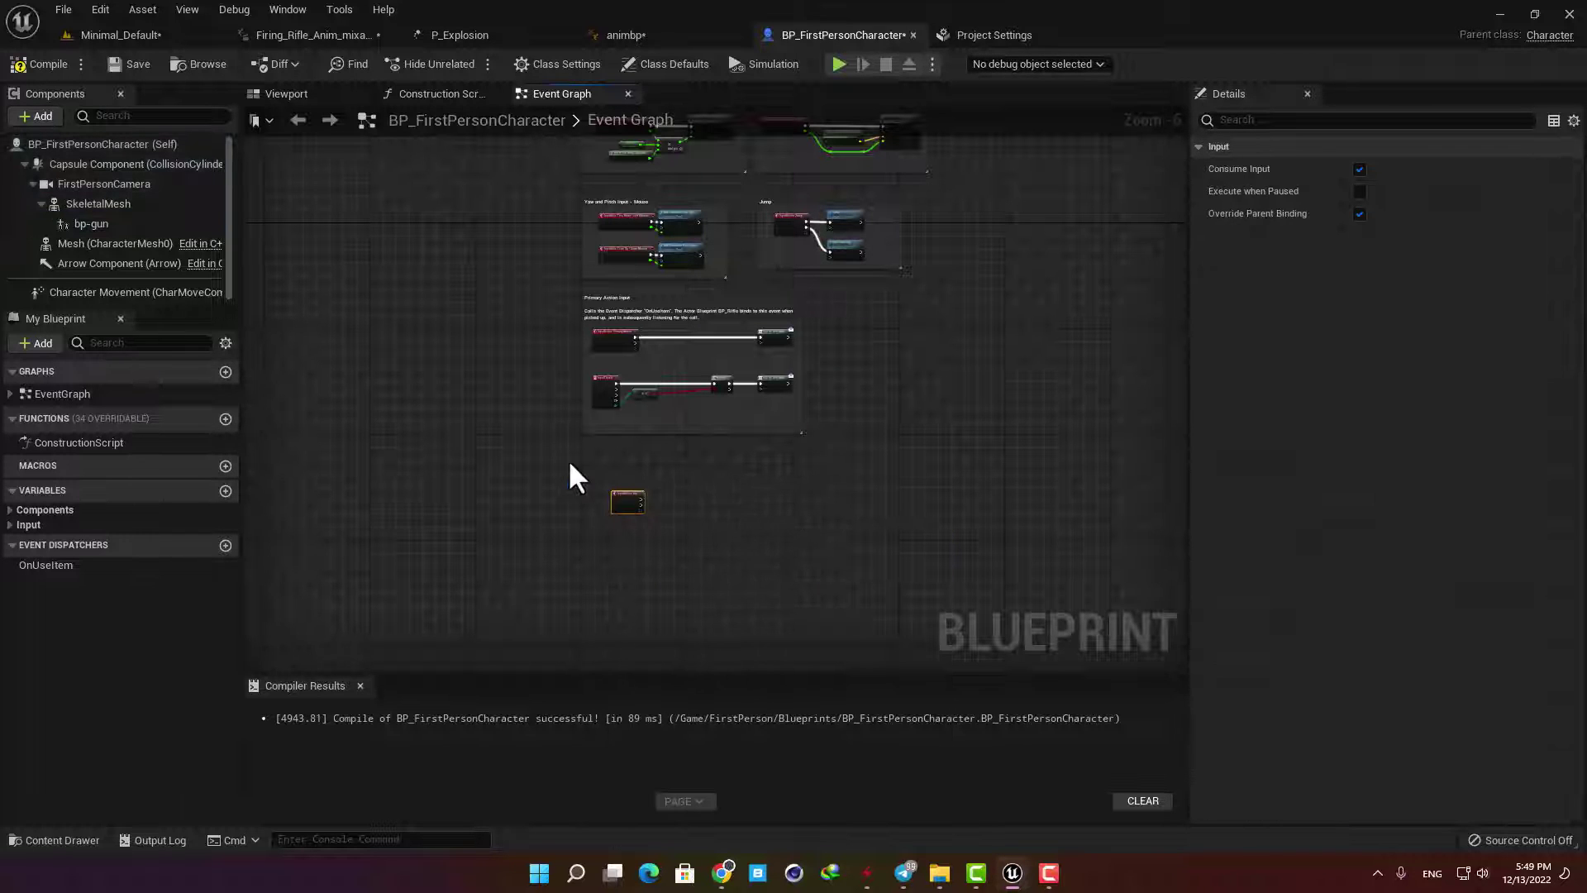
scroll(629, 497, up, 7)
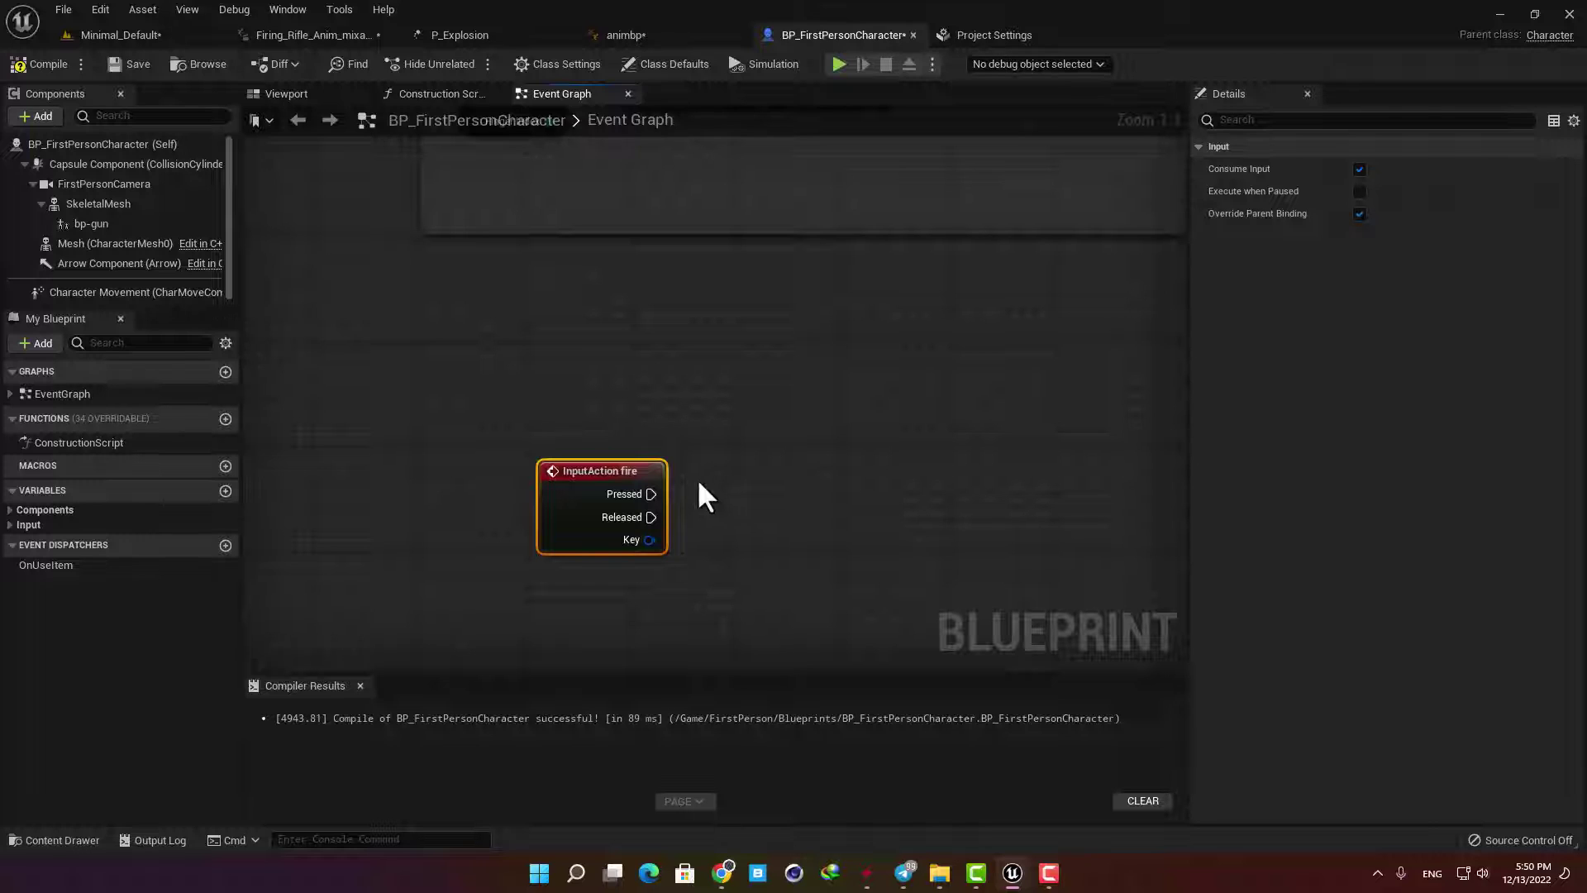
Create a 'firing weapon' Boolean and add two SET firing weapon nodes.
click(225, 492)
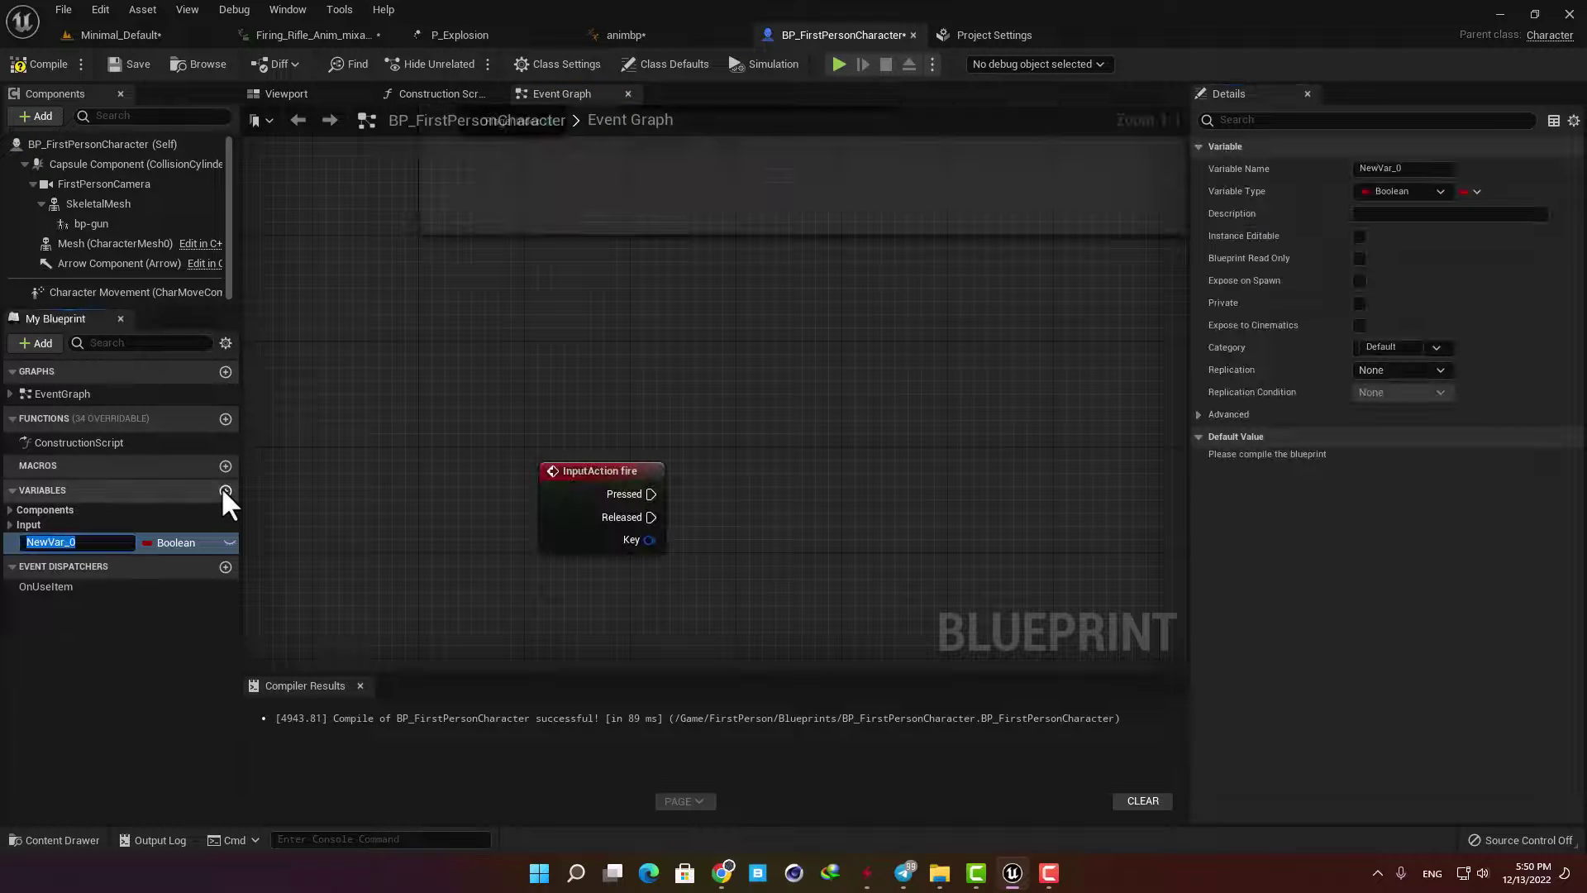
text(firing )
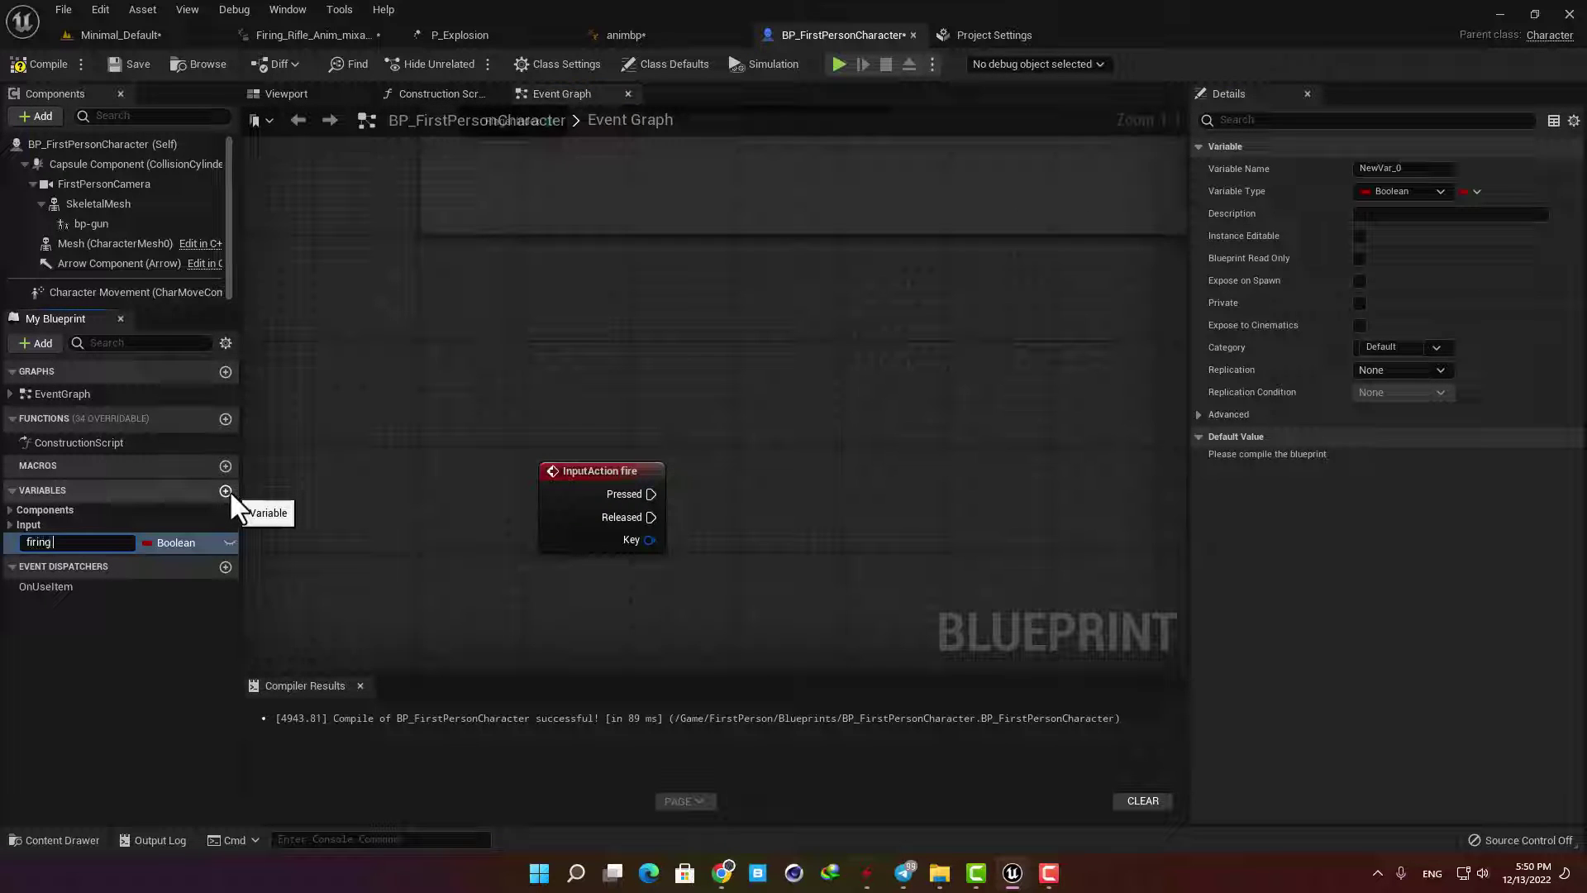
text(weapon)
key(Return)
drag(53, 548, 902, 428)
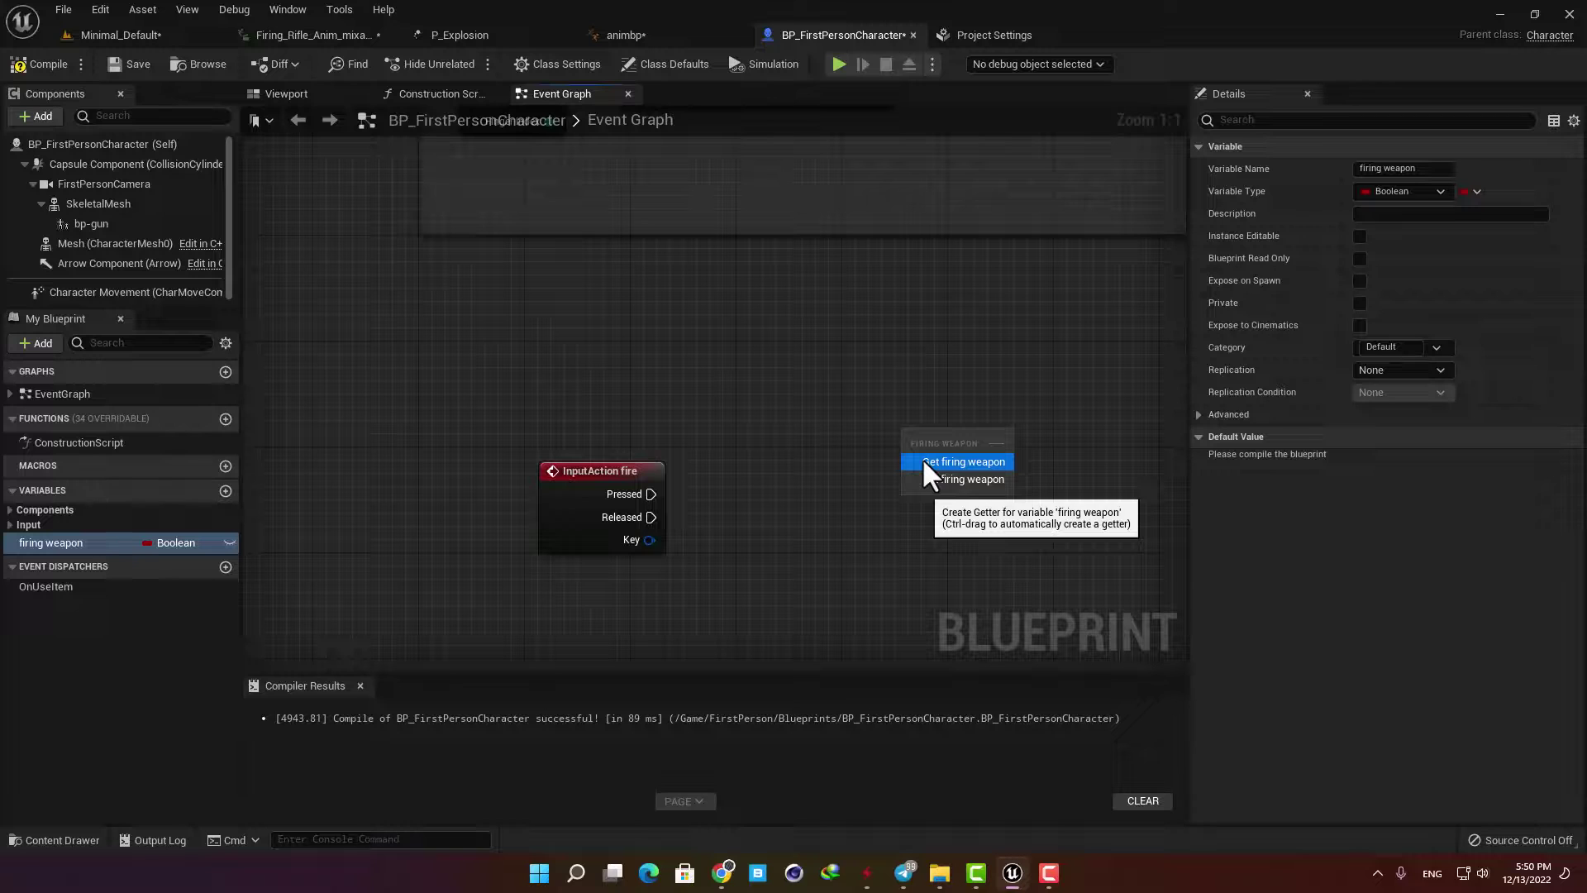
click(930, 480)
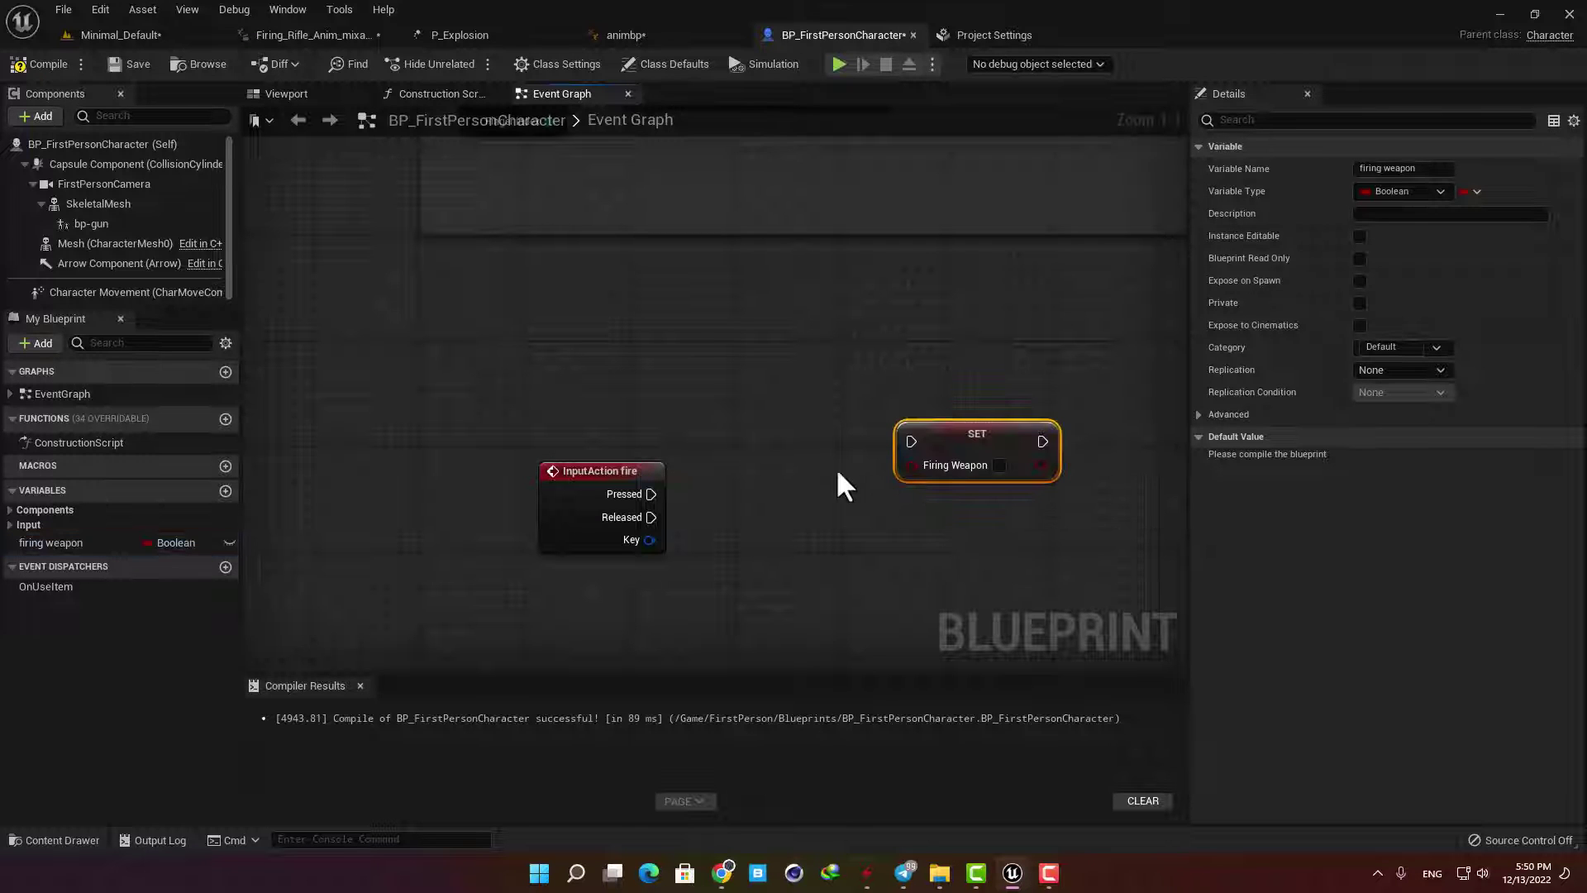
right_drag(836, 468, 786, 405)
drag(921, 385, 901, 554)
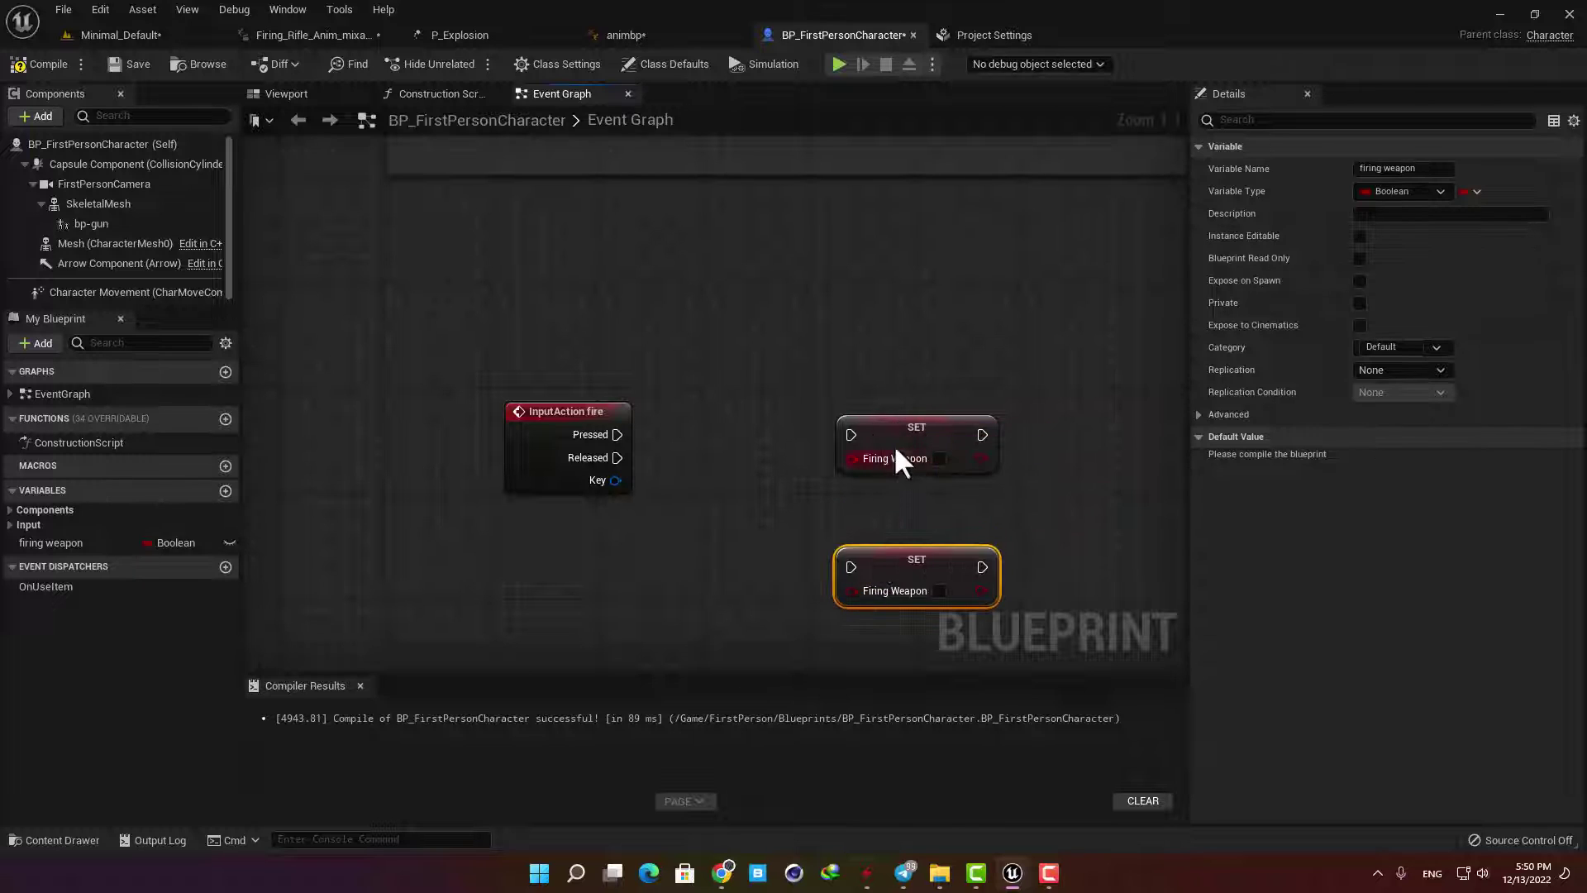
Wire Pressed to the setter set true and Released to the false setter, then compile.
click(900, 454)
drag(621, 433, 838, 422)
drag(617, 458, 851, 567)
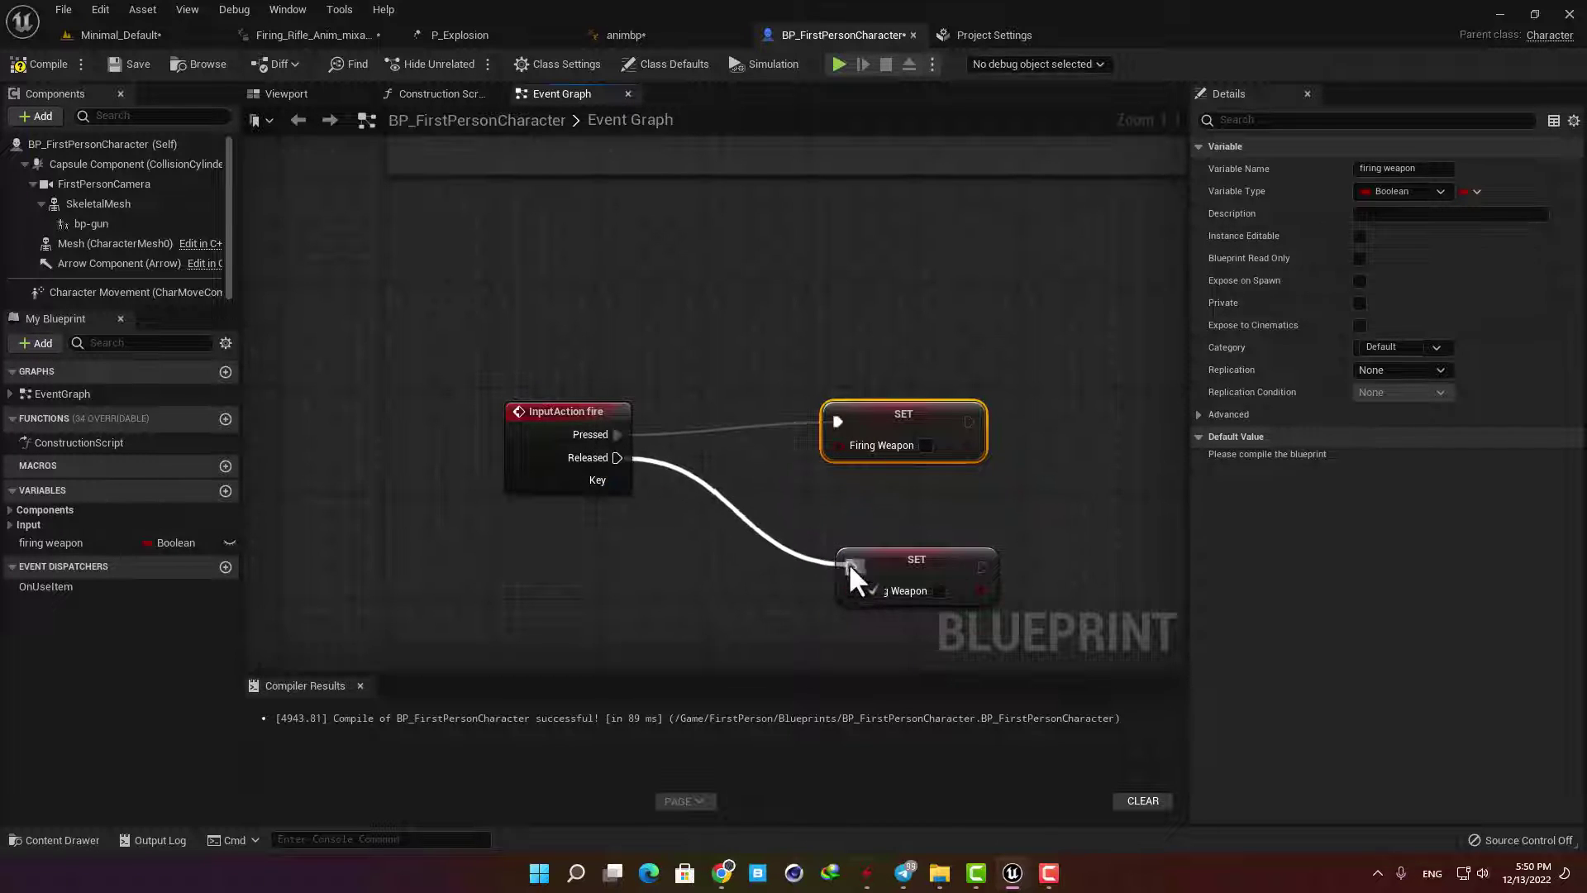
click(926, 446)
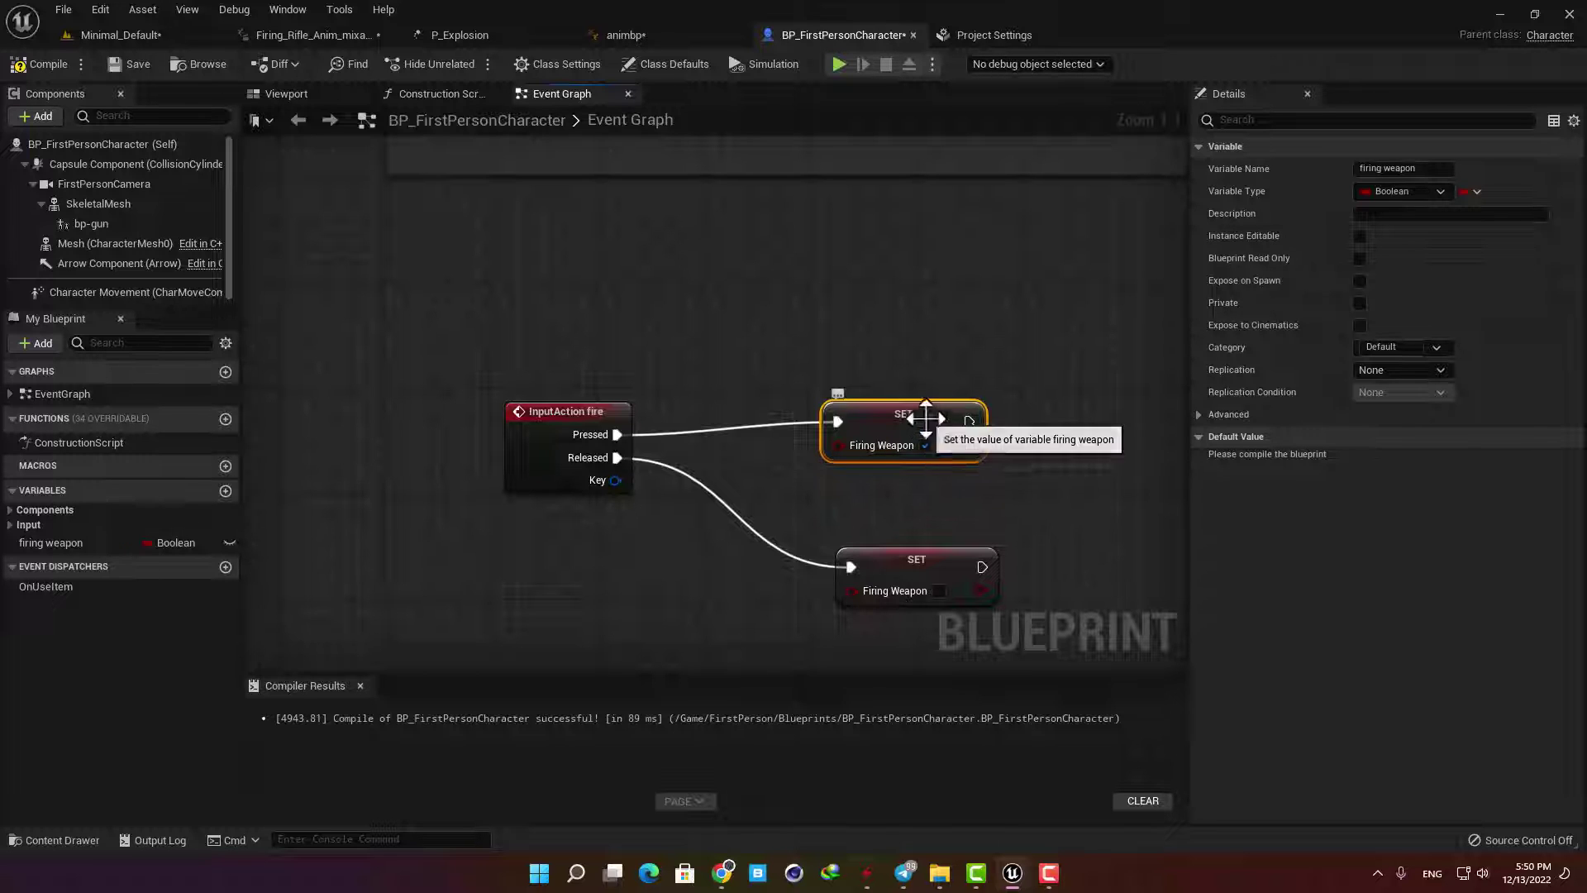
drag(914, 418, 901, 352)
drag(908, 562, 883, 494)
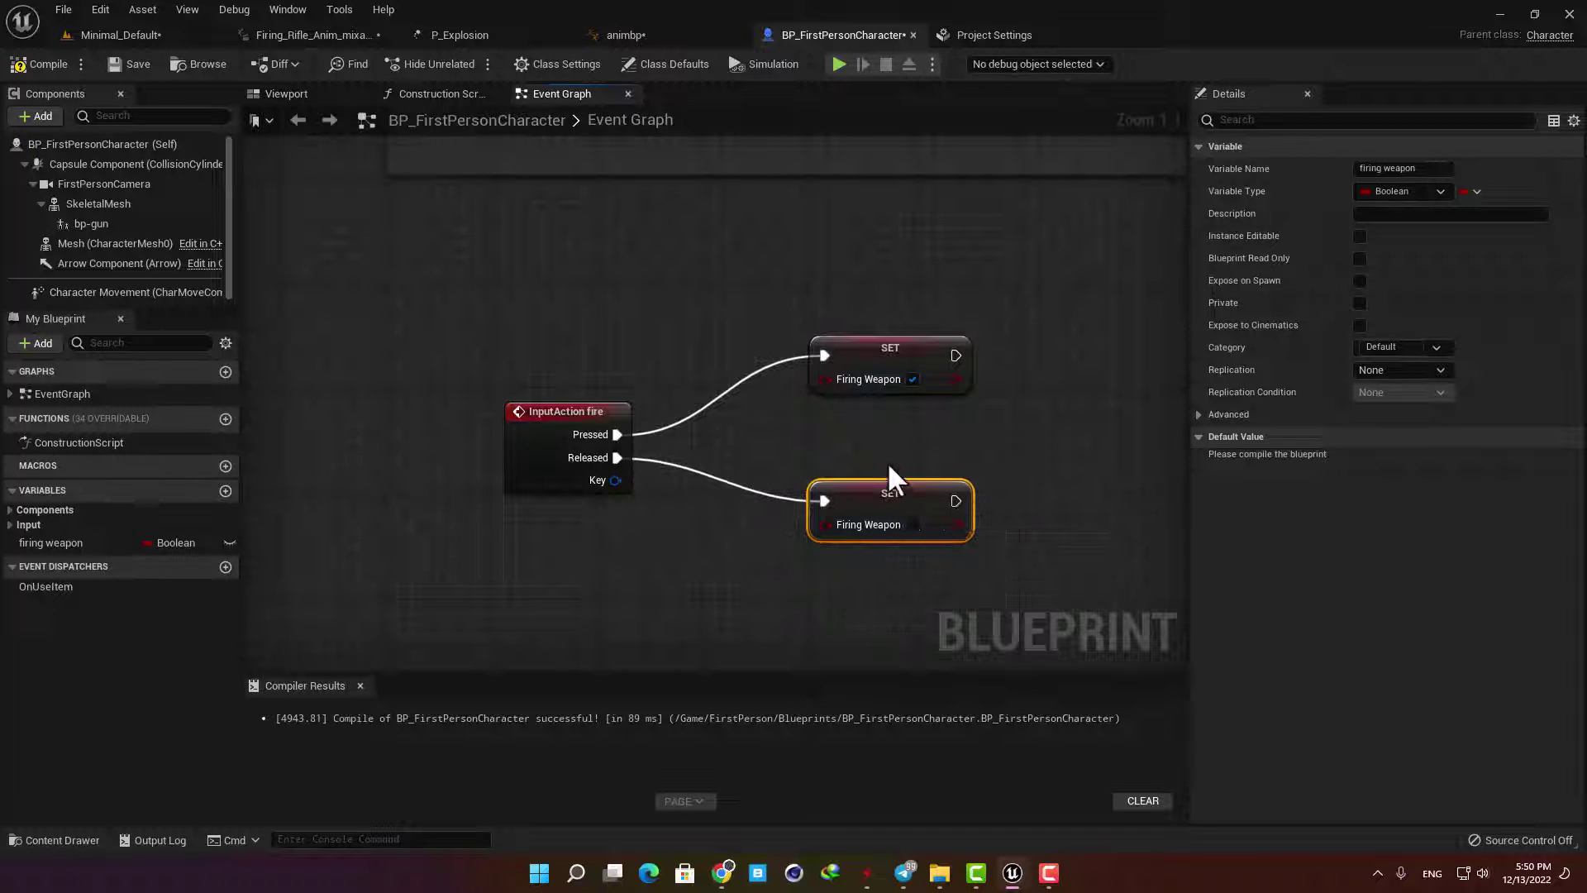
click(38, 64)
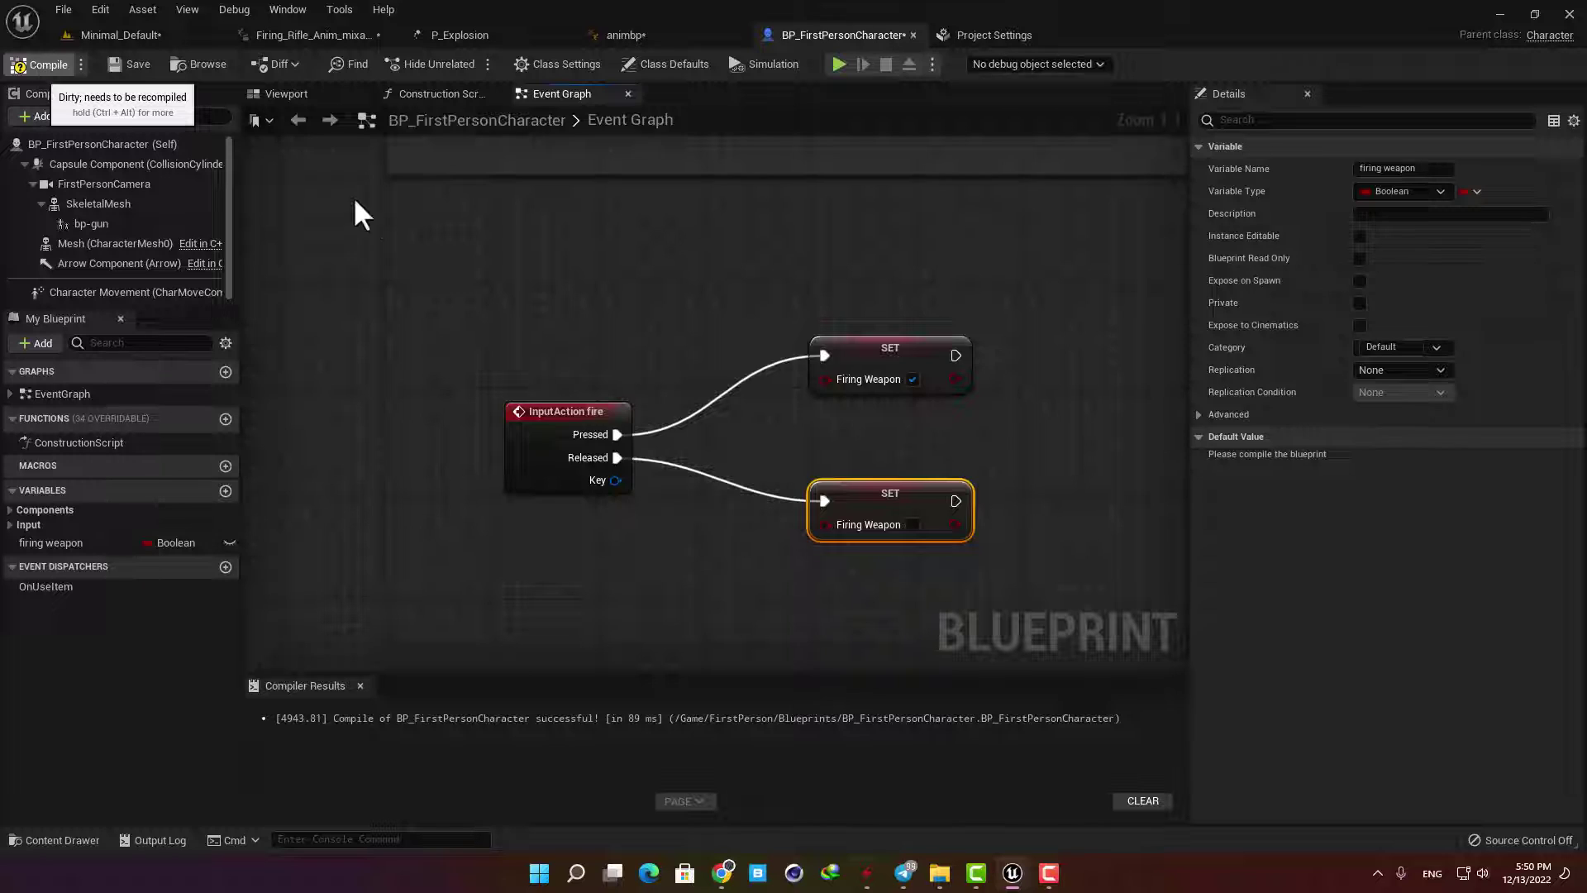
right_drag(619, 288, 530, 296)
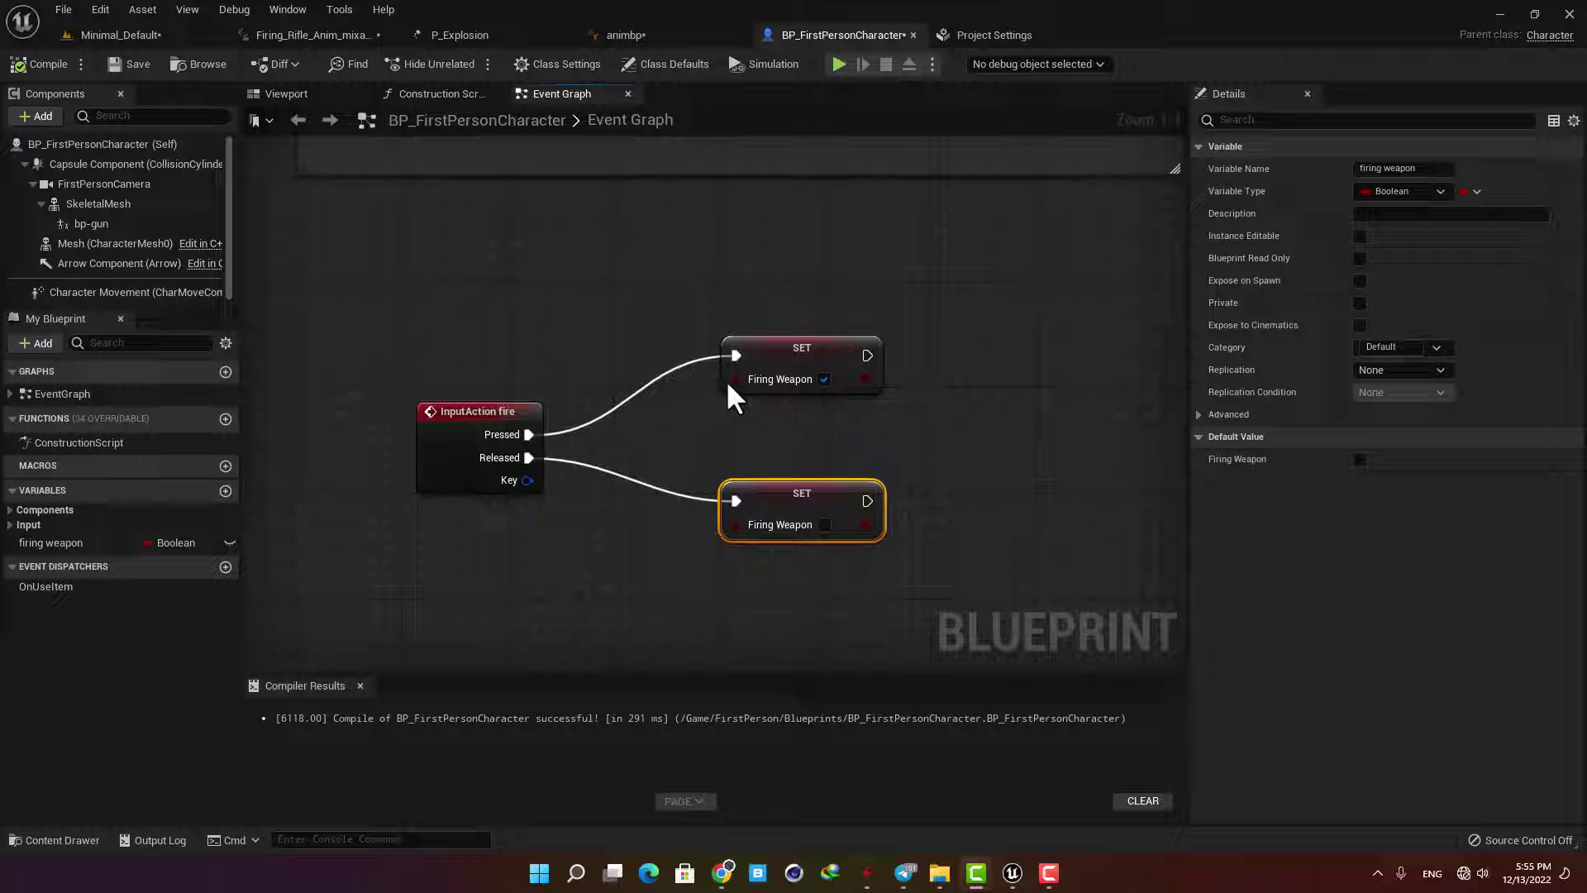
right_drag(765, 438, 722, 339)
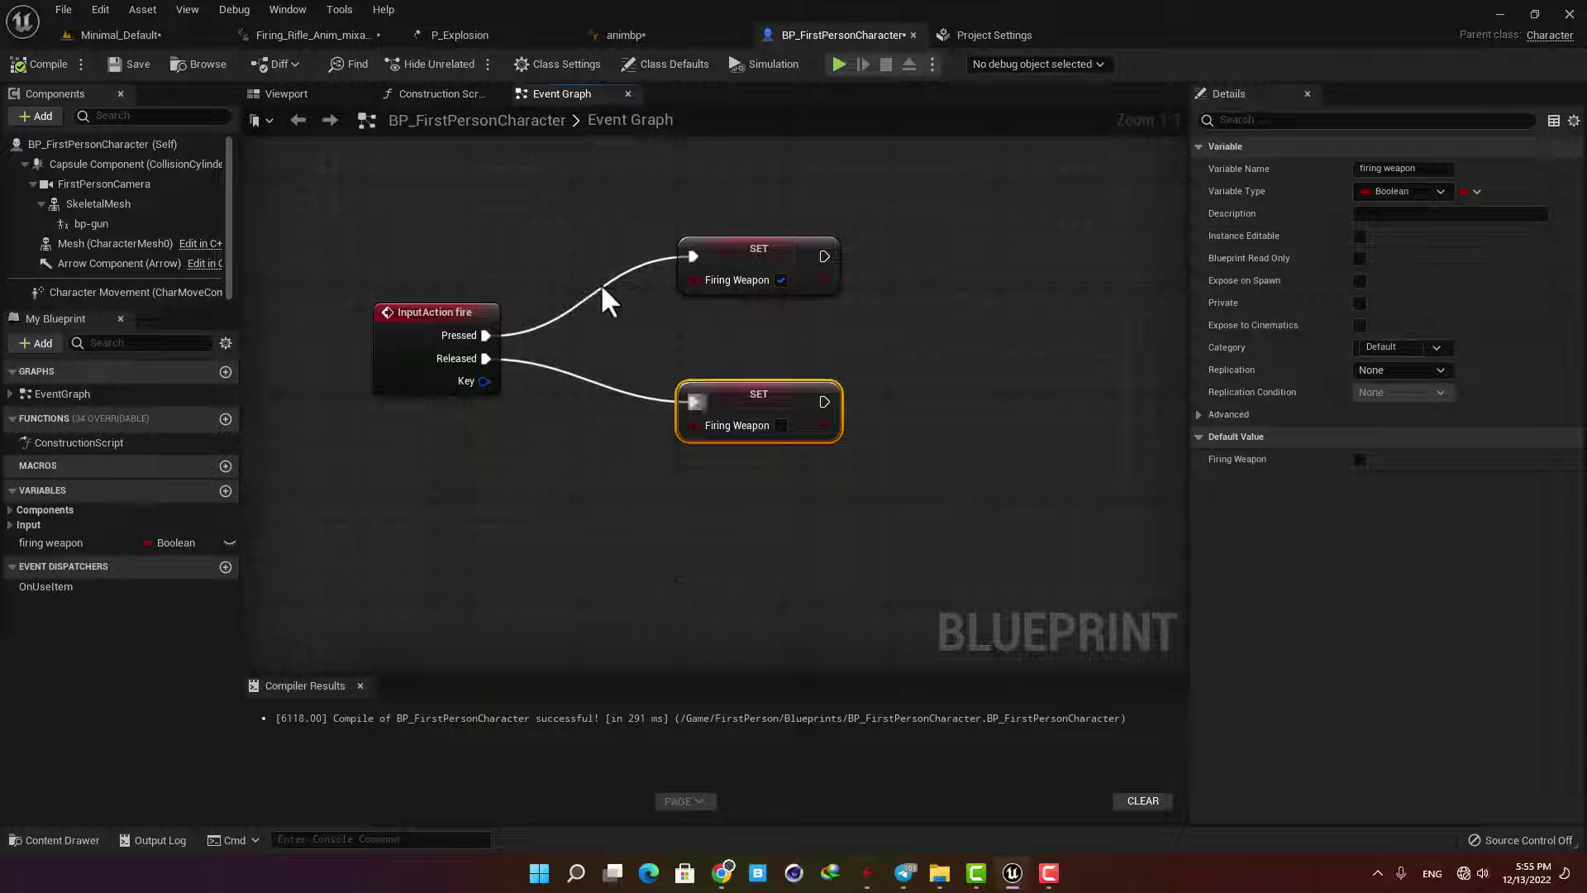
In animbp's Event Graph, add Cast To BP_FirstPersonCharacter after Blueprint Update Animation.
click(646, 31)
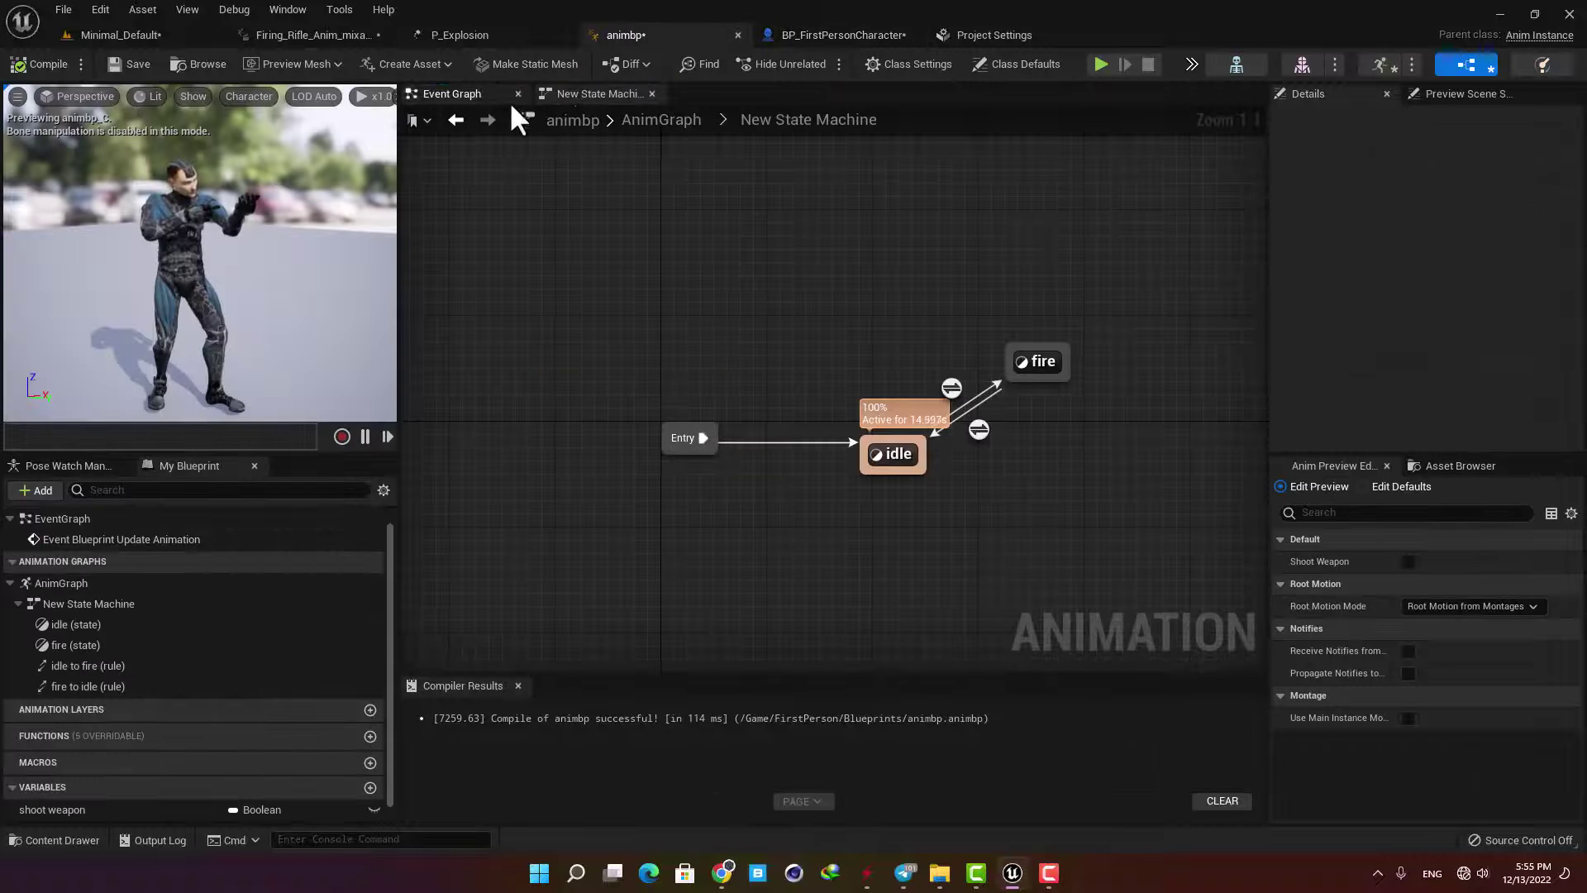
click(479, 98)
drag(869, 369, 1040, 382)
text(fca)
key(BackSpace)
key(BackSpace)
key(BackSpace)
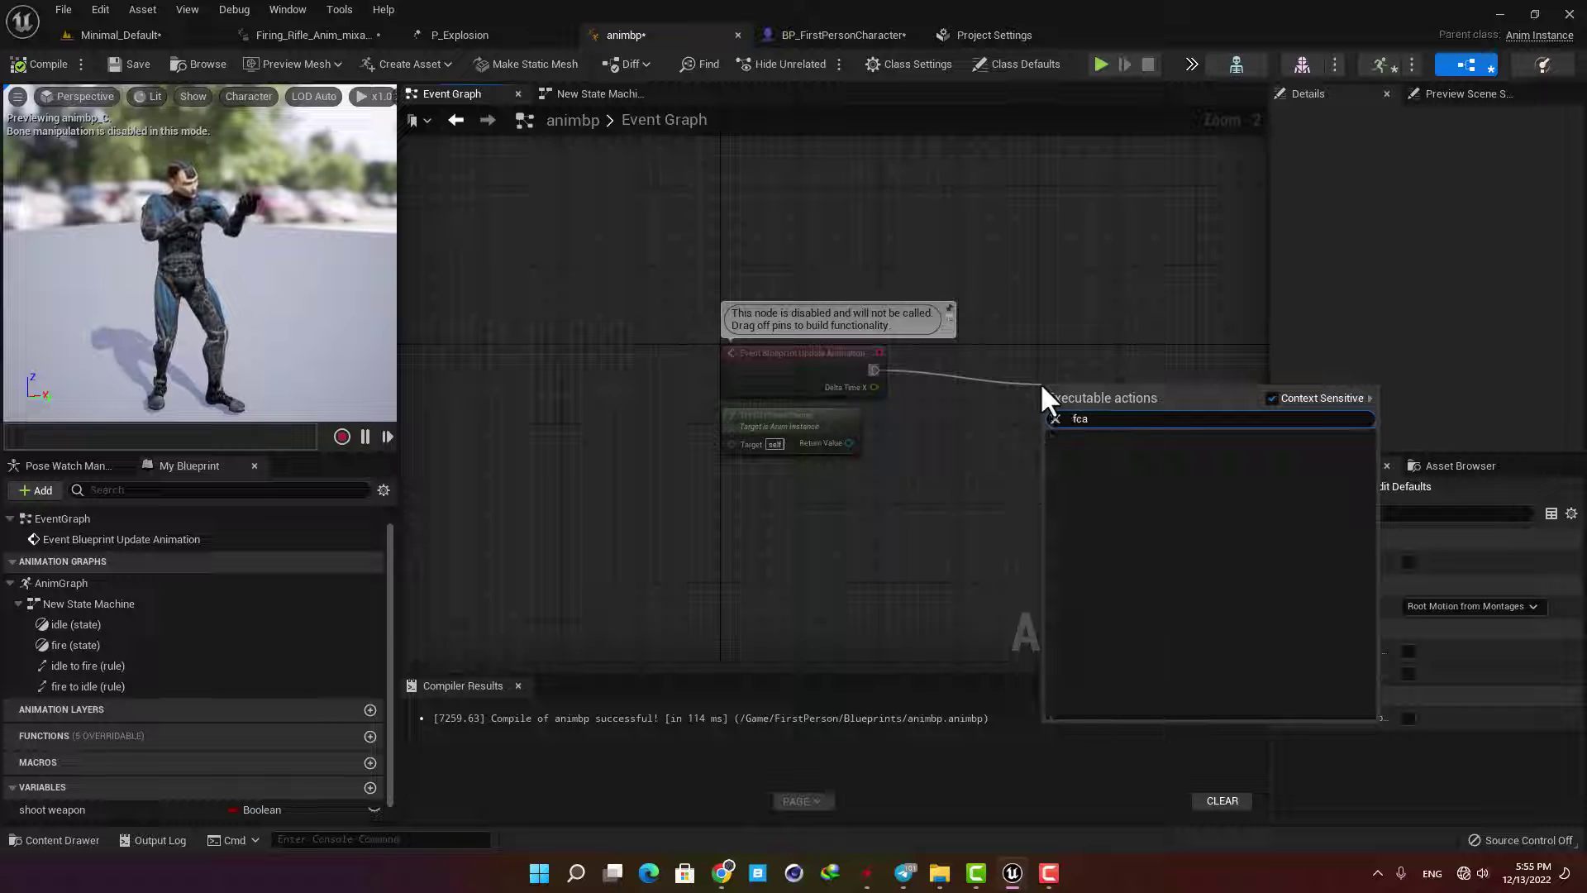
text(casr)
key(BackSpace)
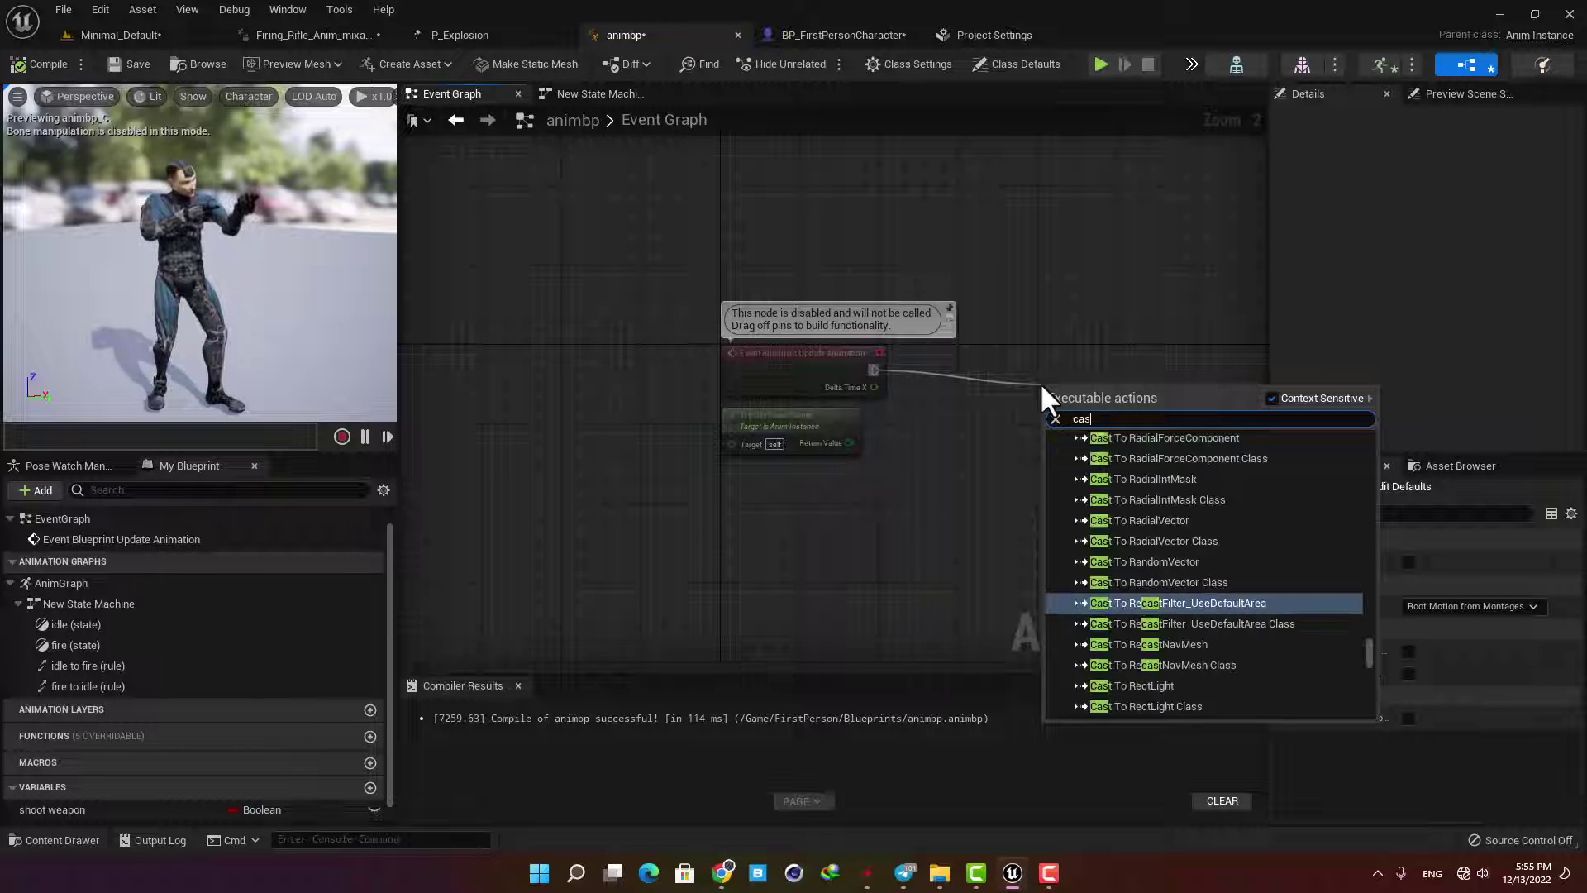
text(t to first)
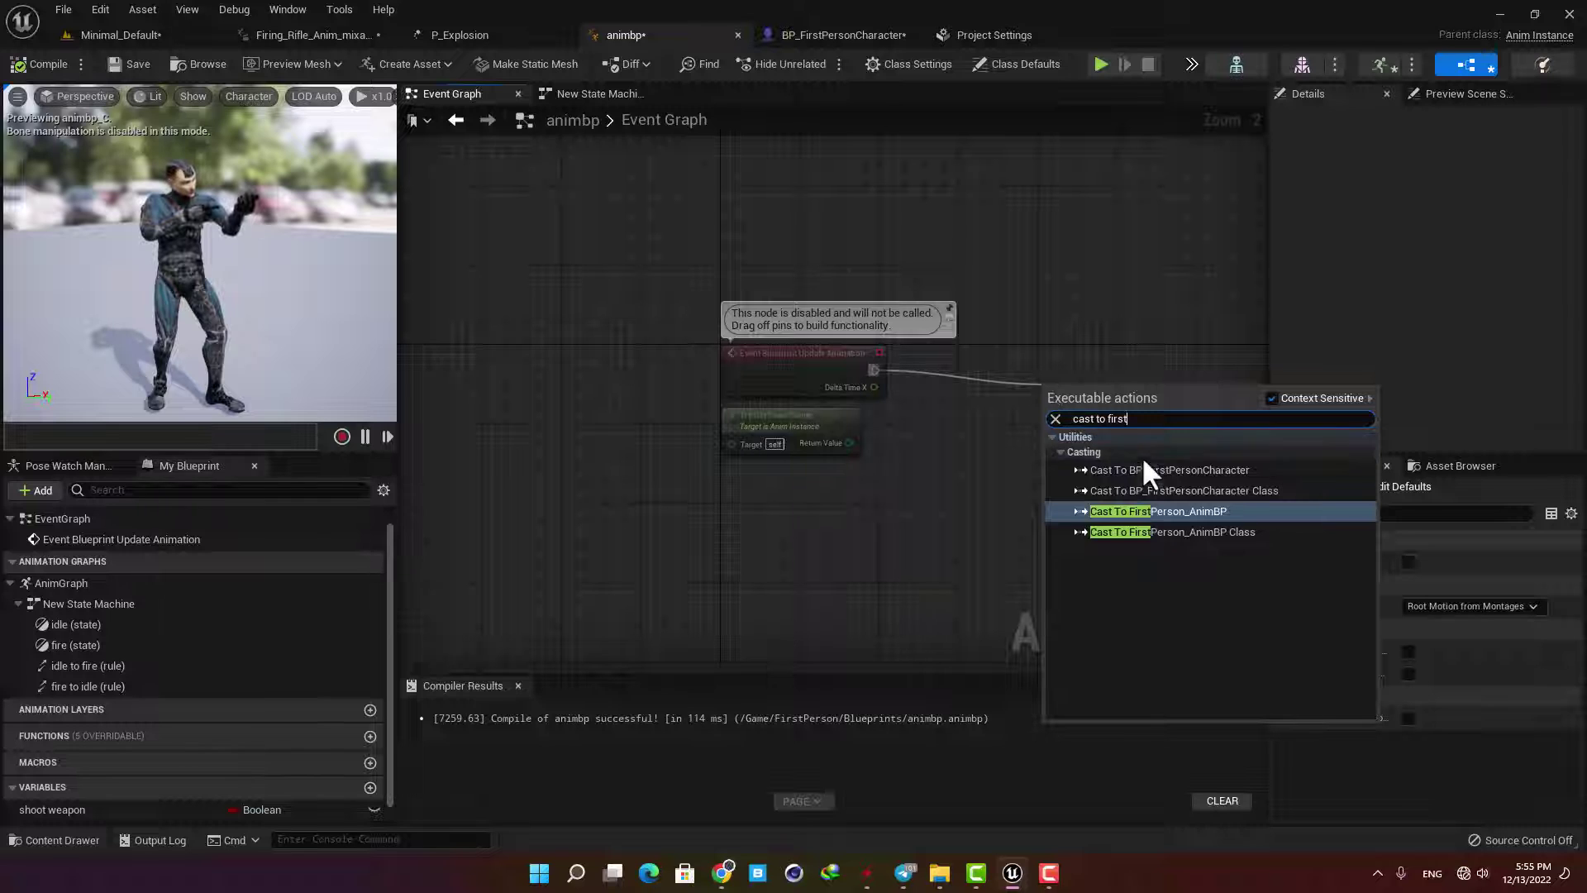
click(1144, 457)
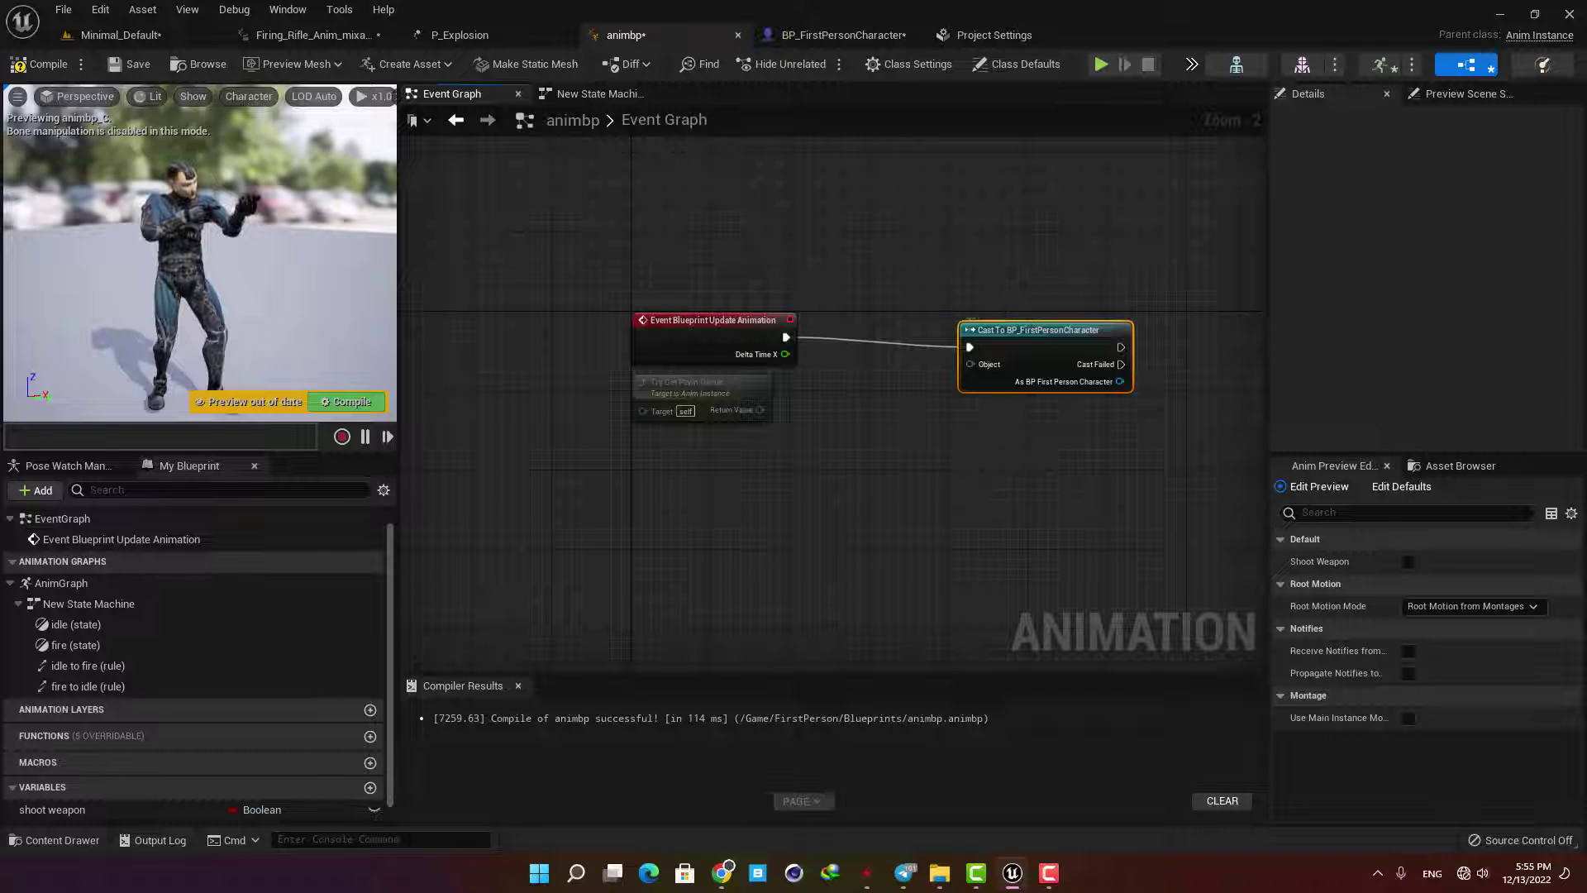
right_drag(1026, 338, 902, 343)
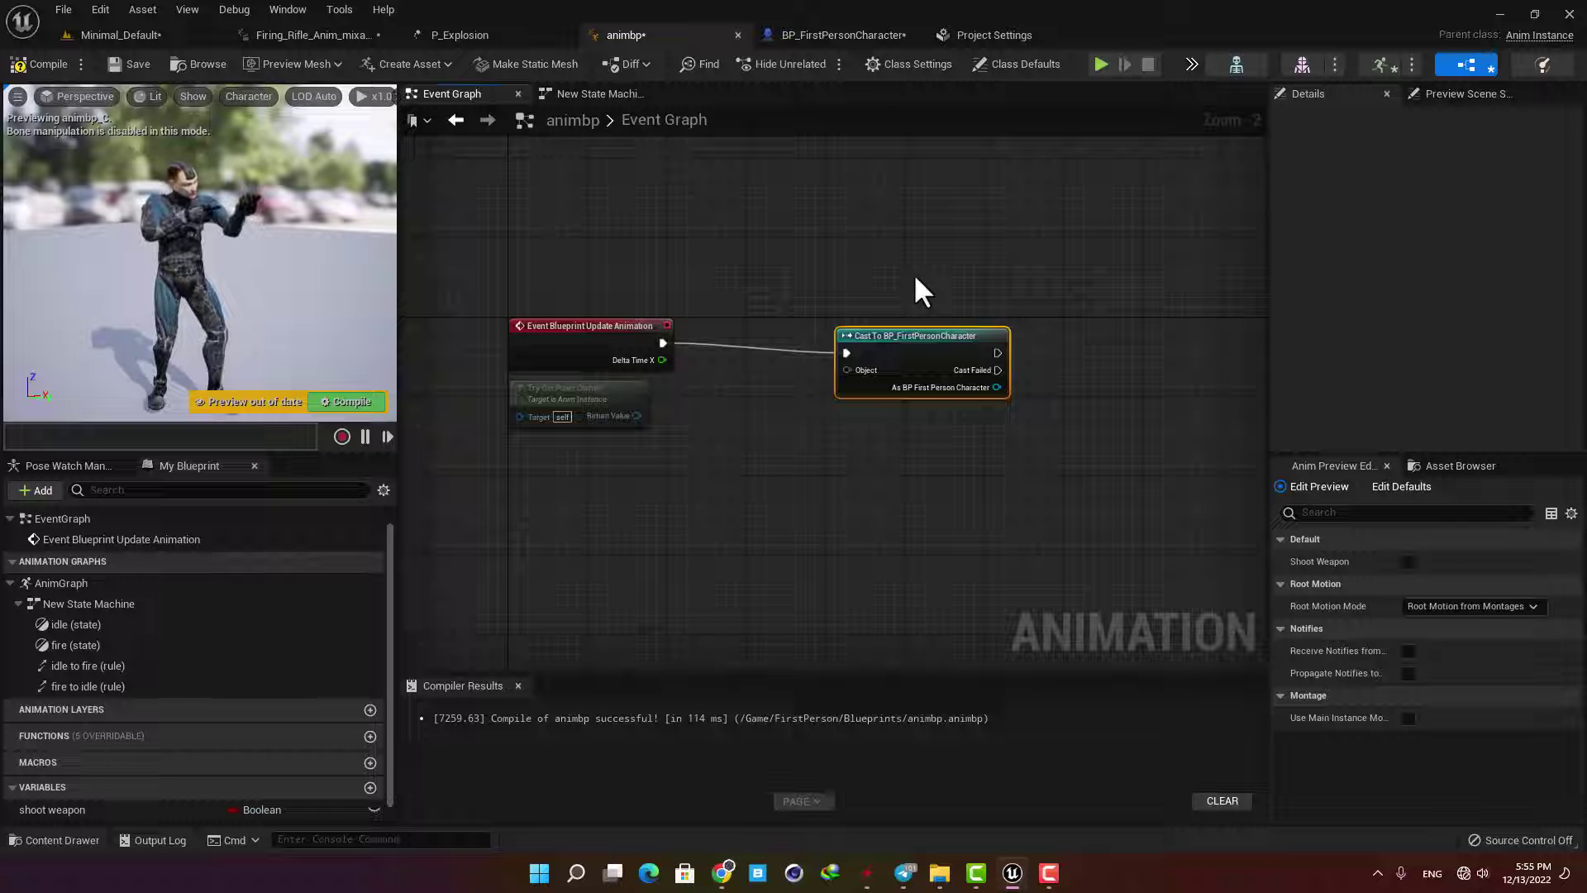
Feed Get Player Character into the cast's Object input.
drag(843, 370, 751, 450)
text(get plat)
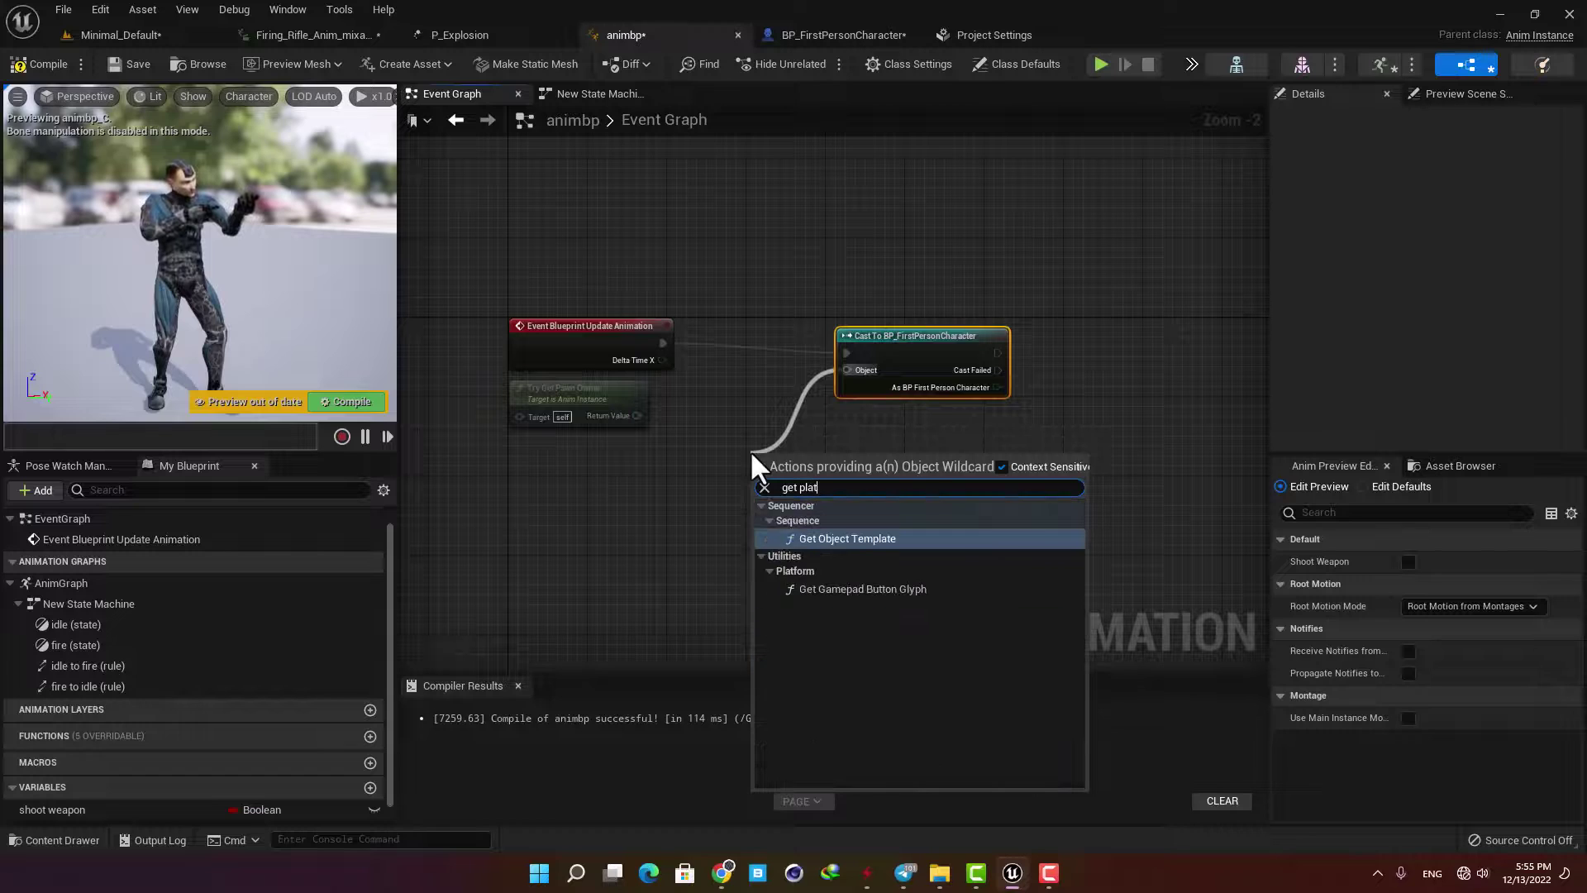
key(BackSpace)
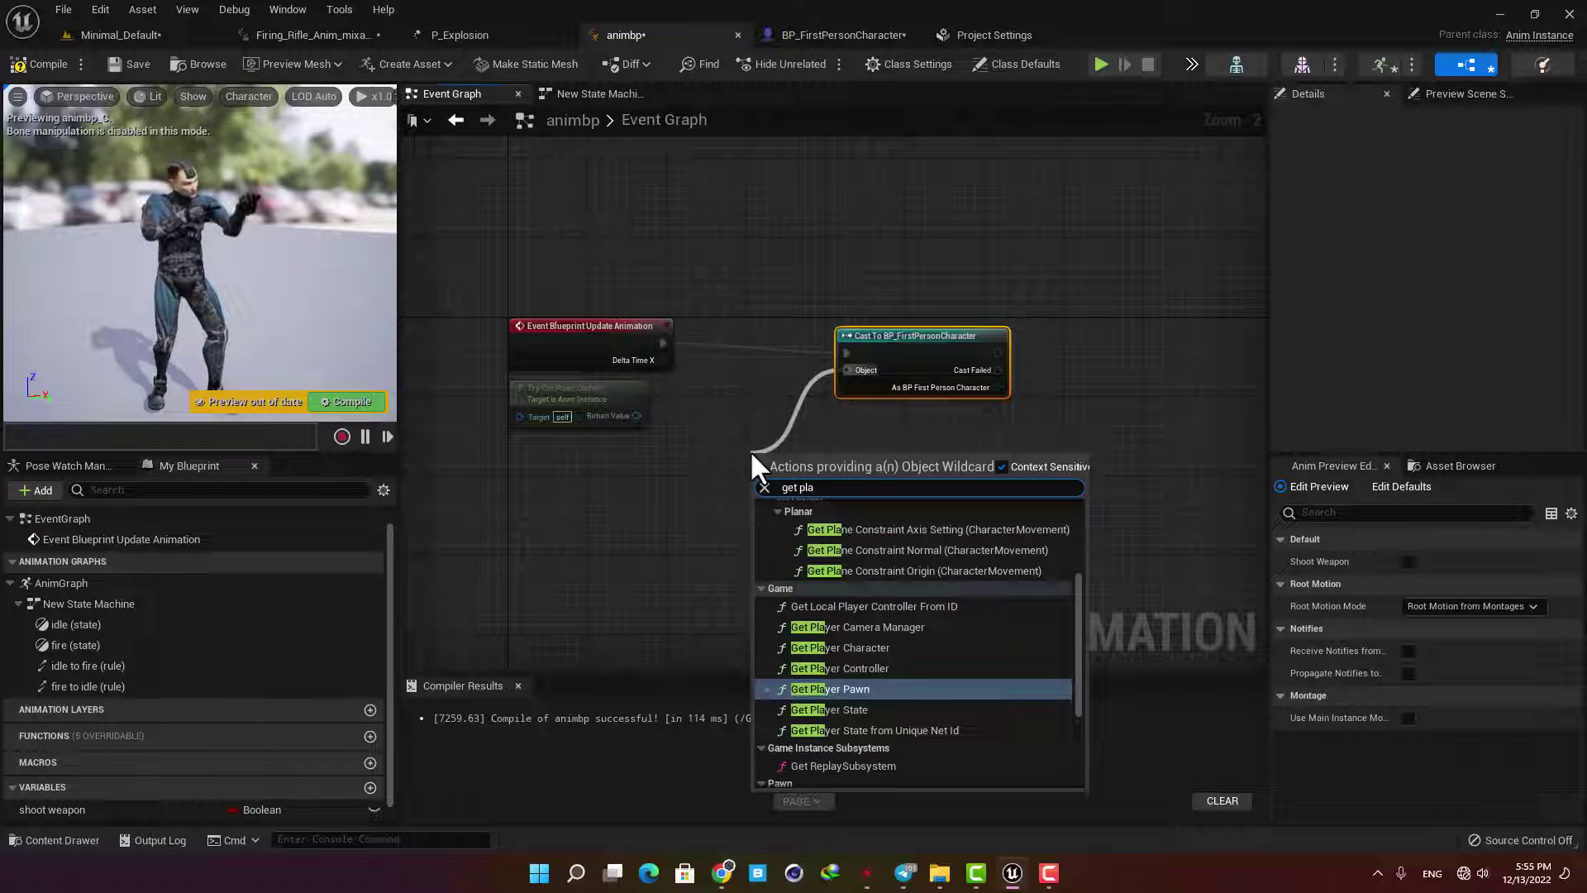
text(ye)
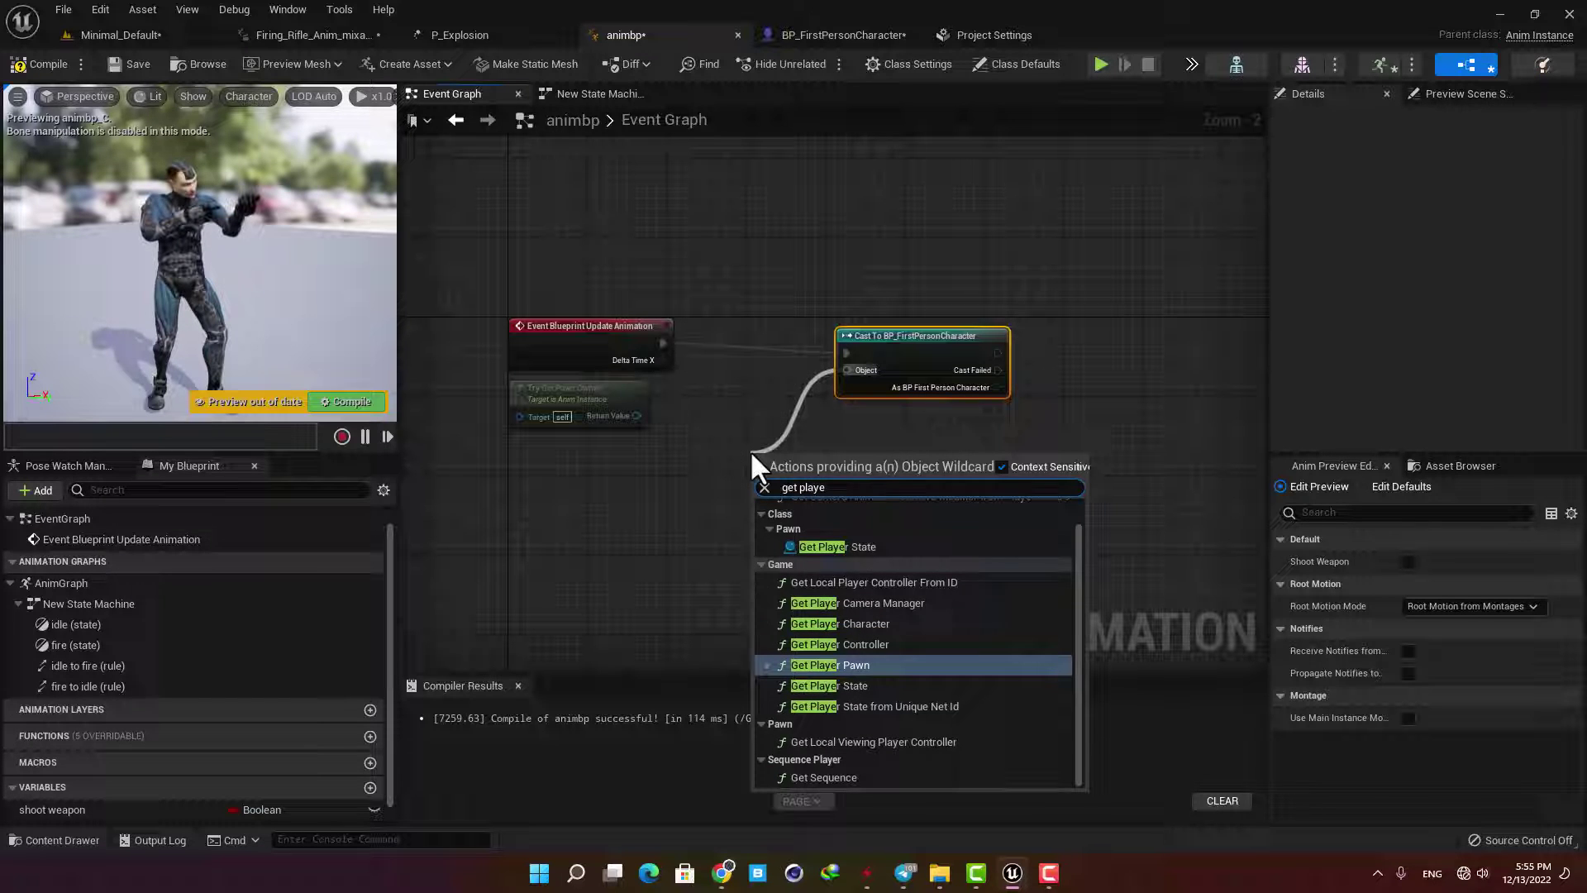
click(889, 624)
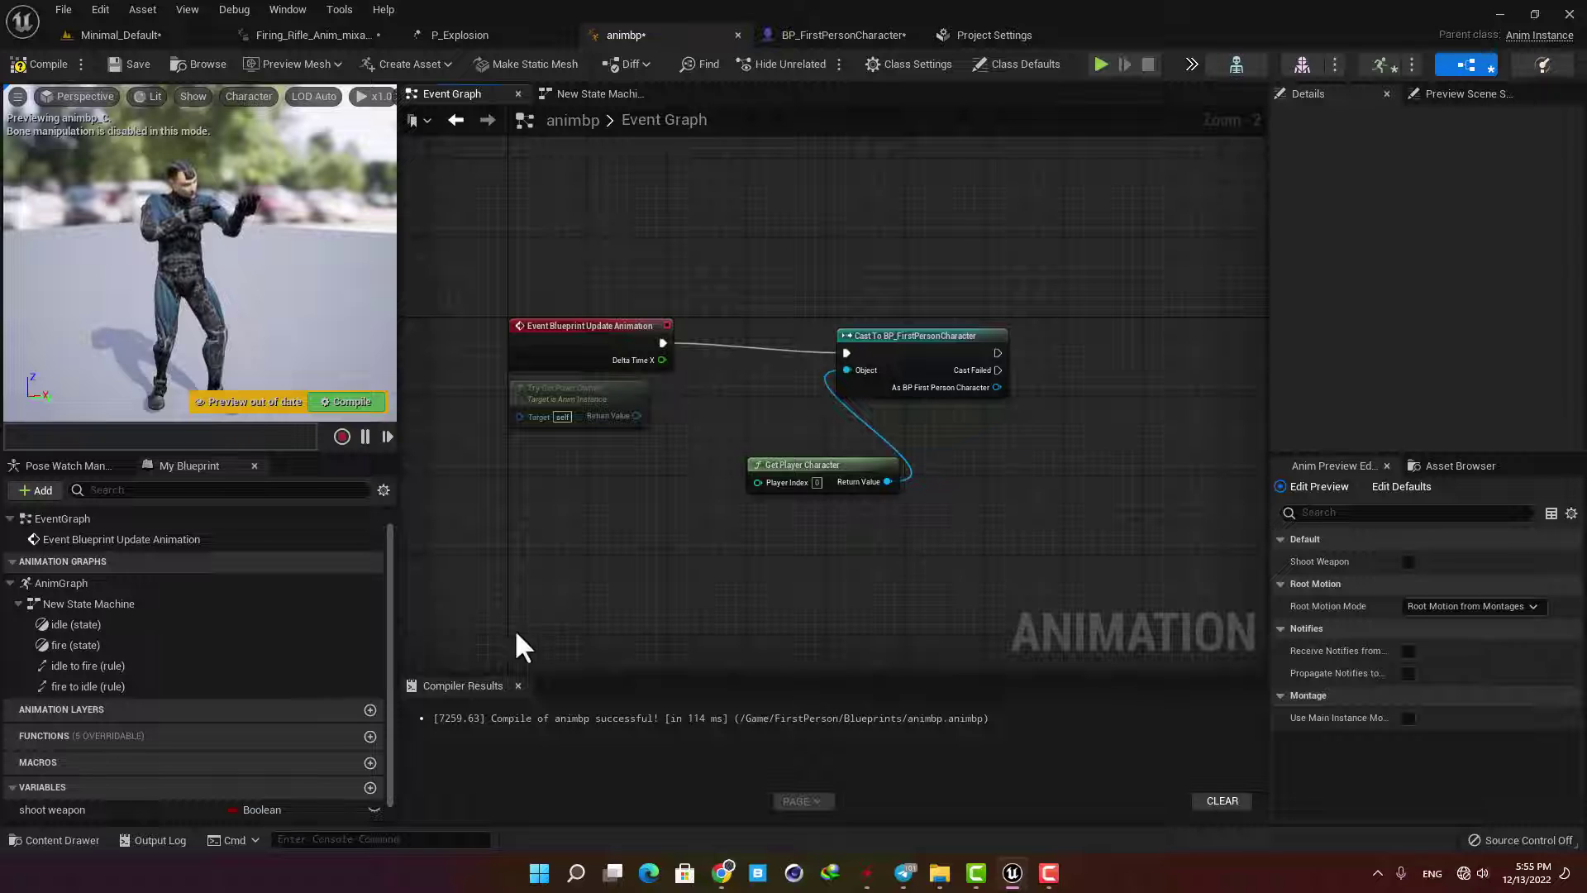
Get Firing Weapon from the cast's As BP First Person Character output.
click(835, 34)
click(637, 29)
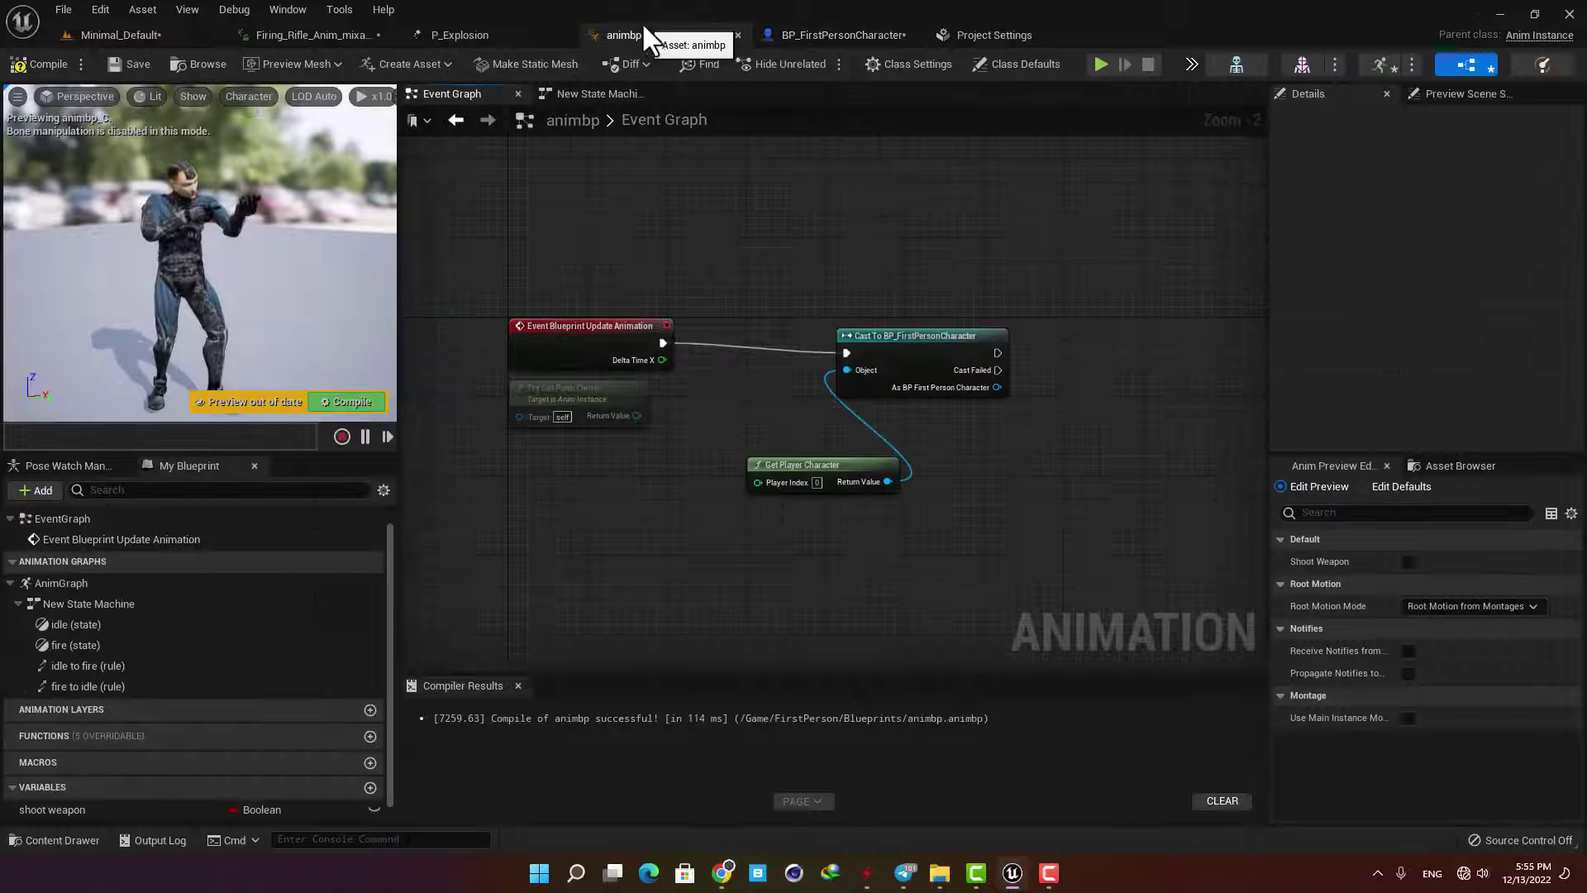
right_drag(795, 534, 744, 539)
right_drag(934, 348, 812, 385)
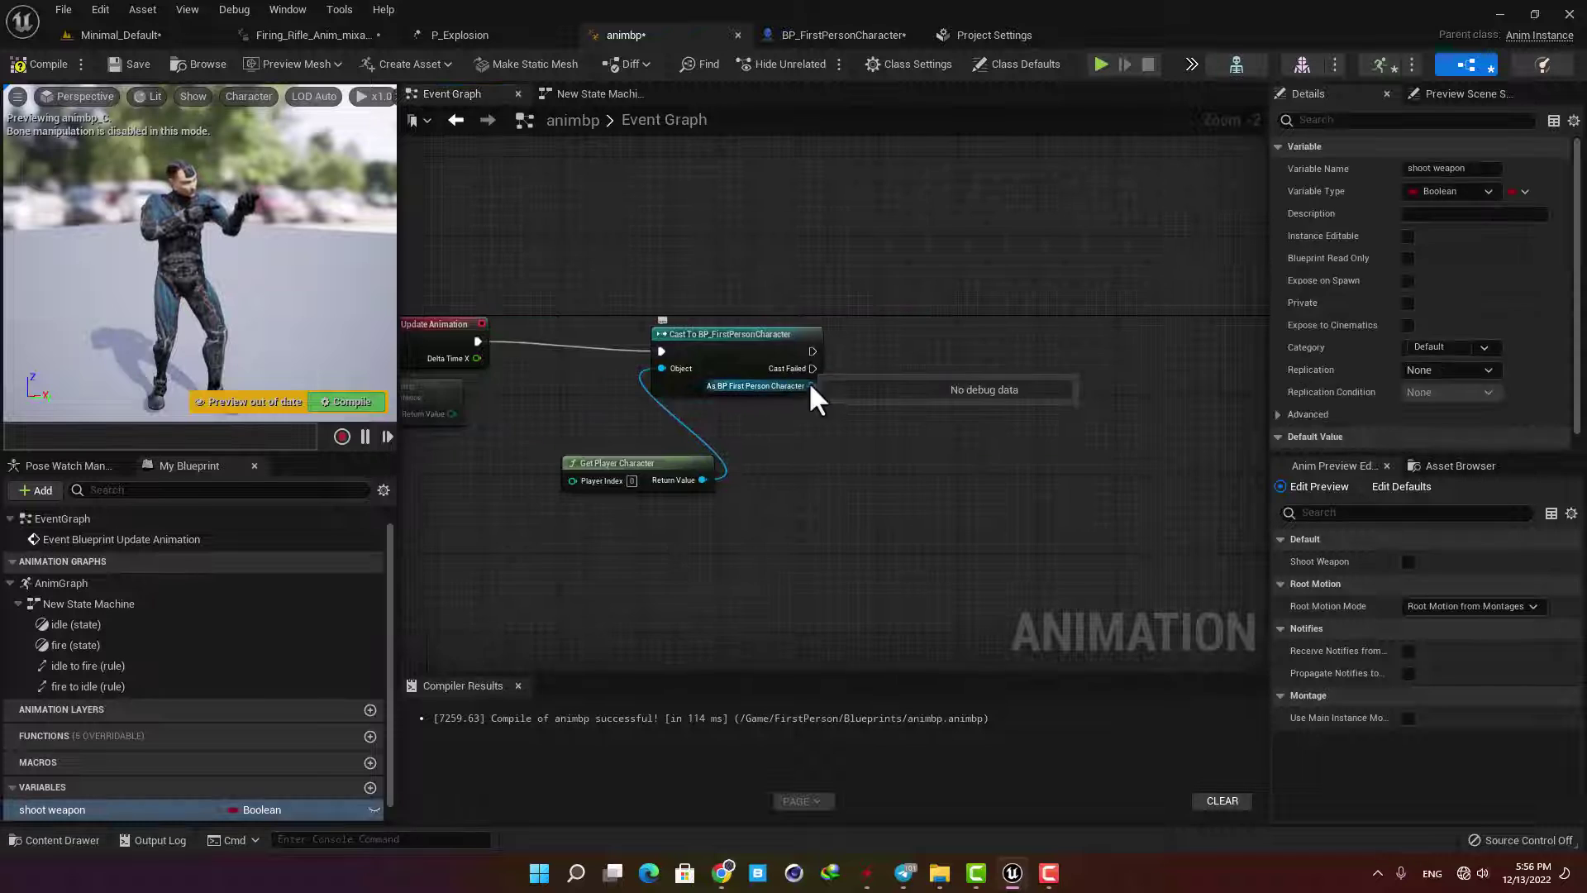
drag(812, 385, 939, 420)
text(firing)
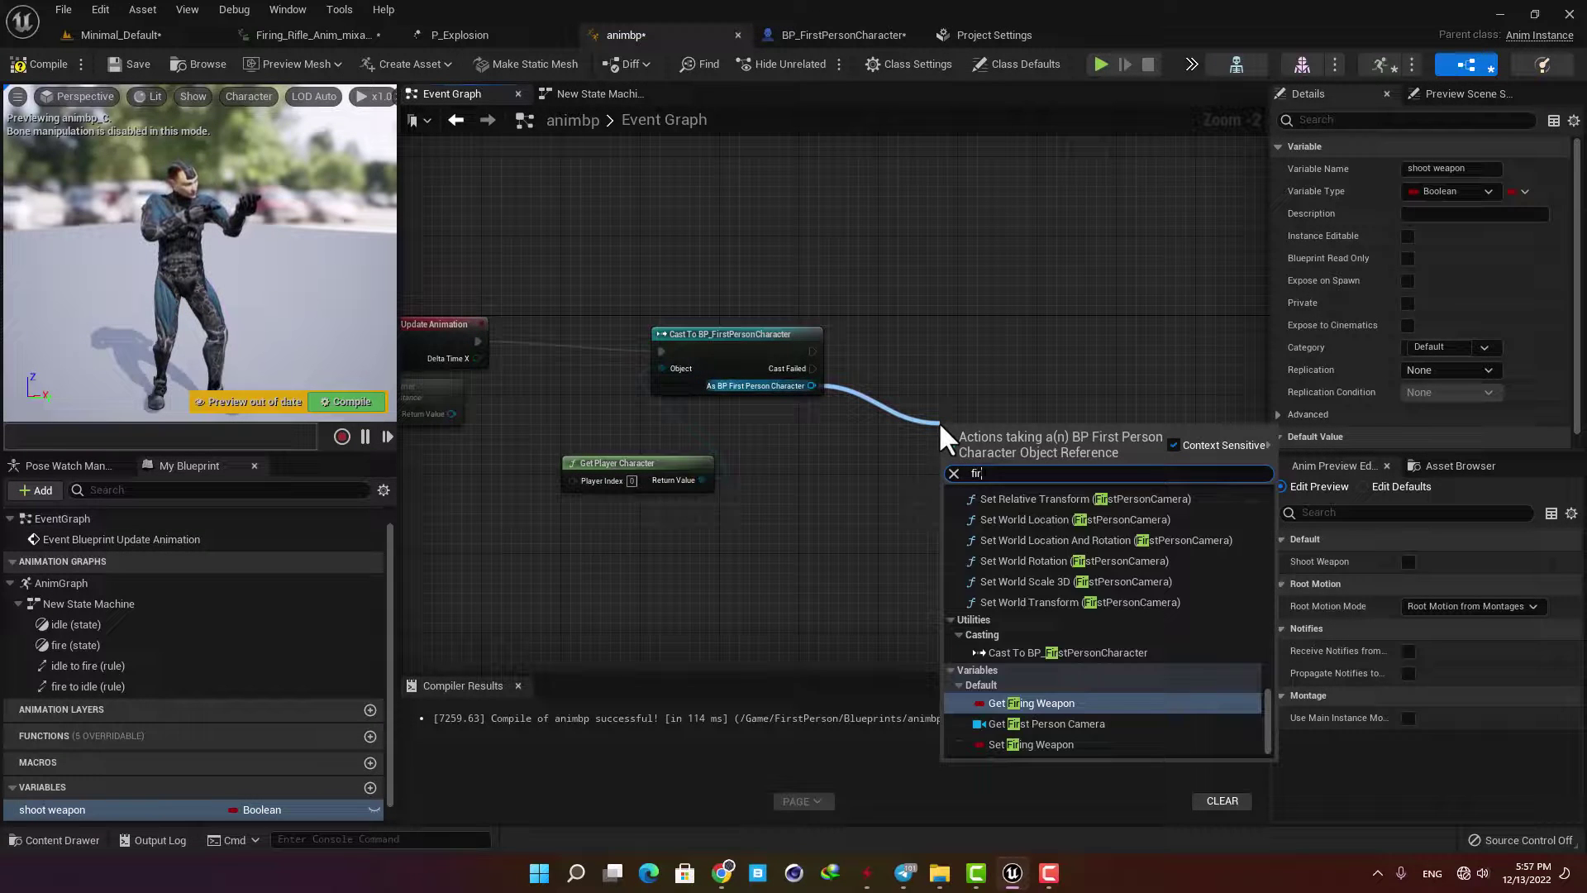
key(Return)
Add a SET shoot weapon node running after the cast, fed by Firing Weapon, and compile animbp.
right_drag(992, 381, 898, 376)
drag(52, 809, 1032, 340)
click(1039, 364)
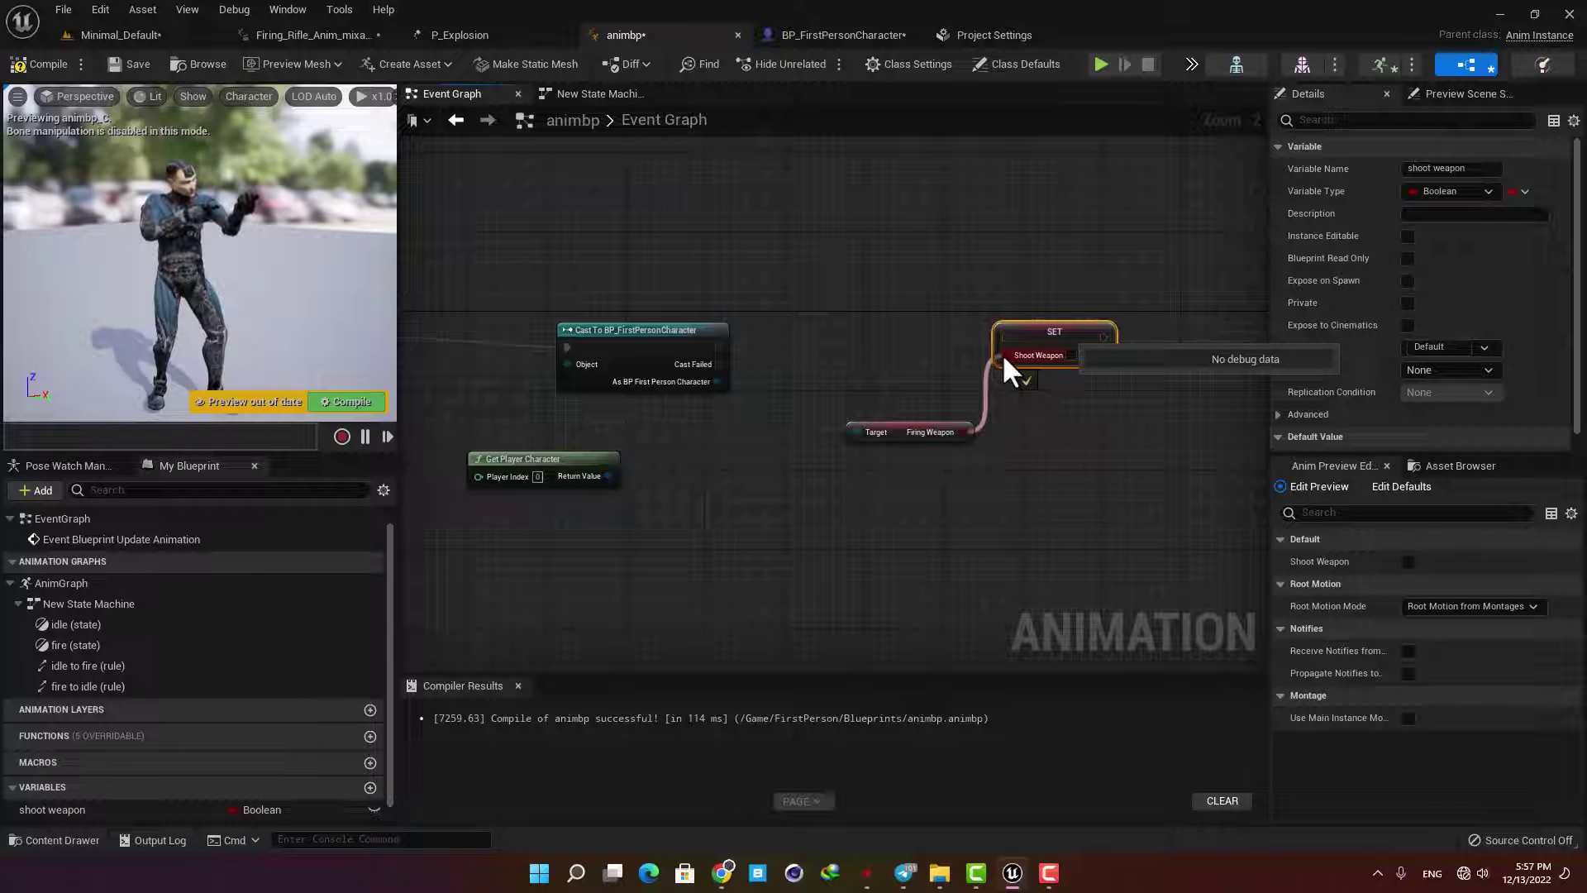
drag(718, 347, 1005, 336)
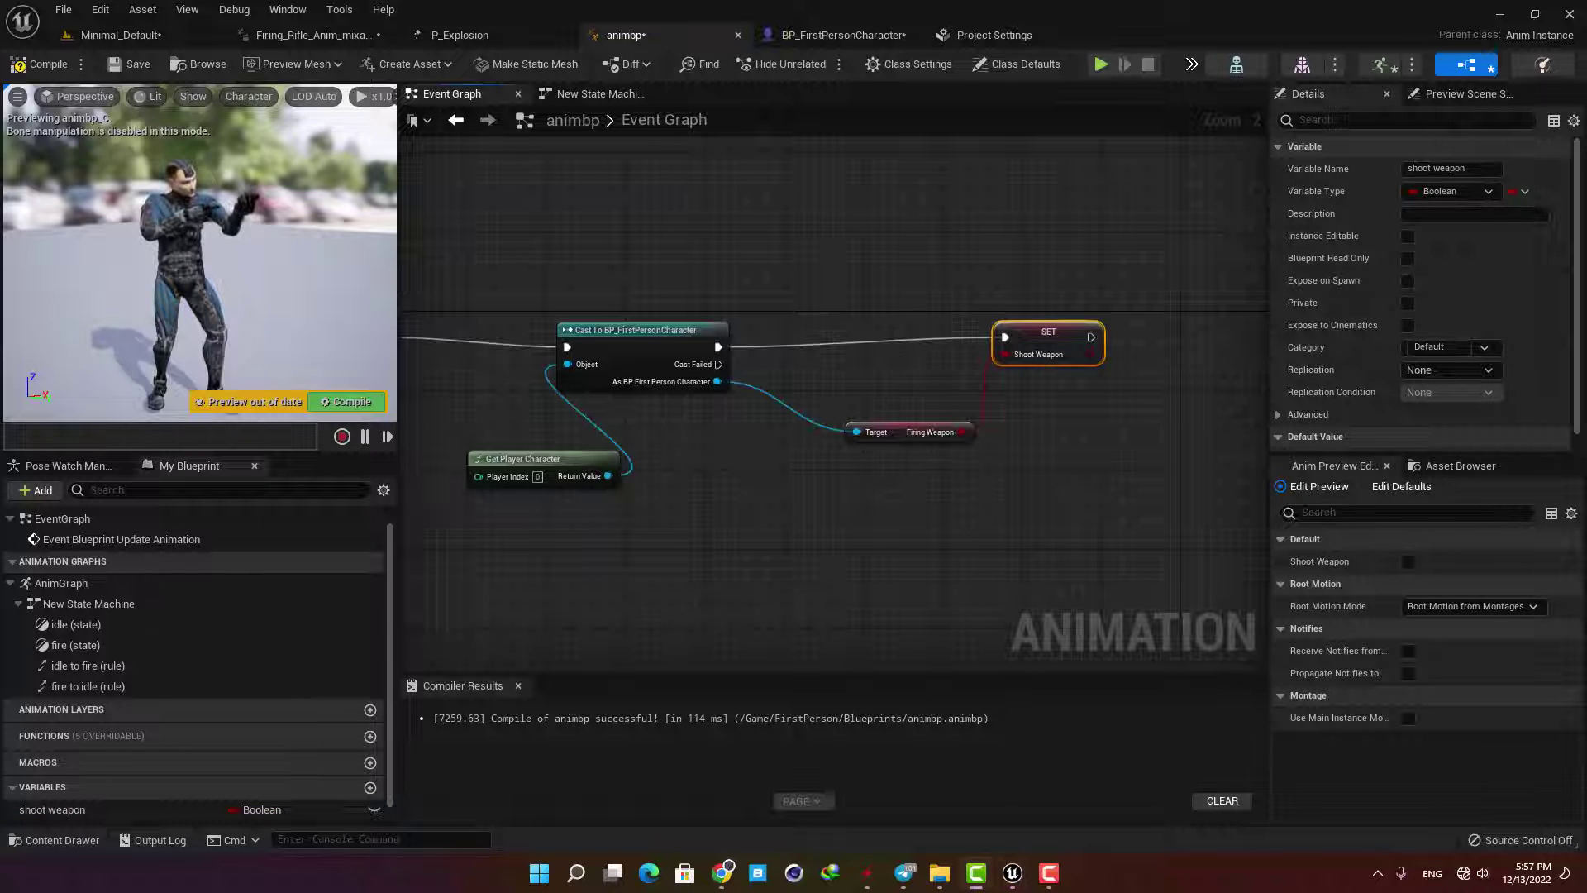
click(343, 402)
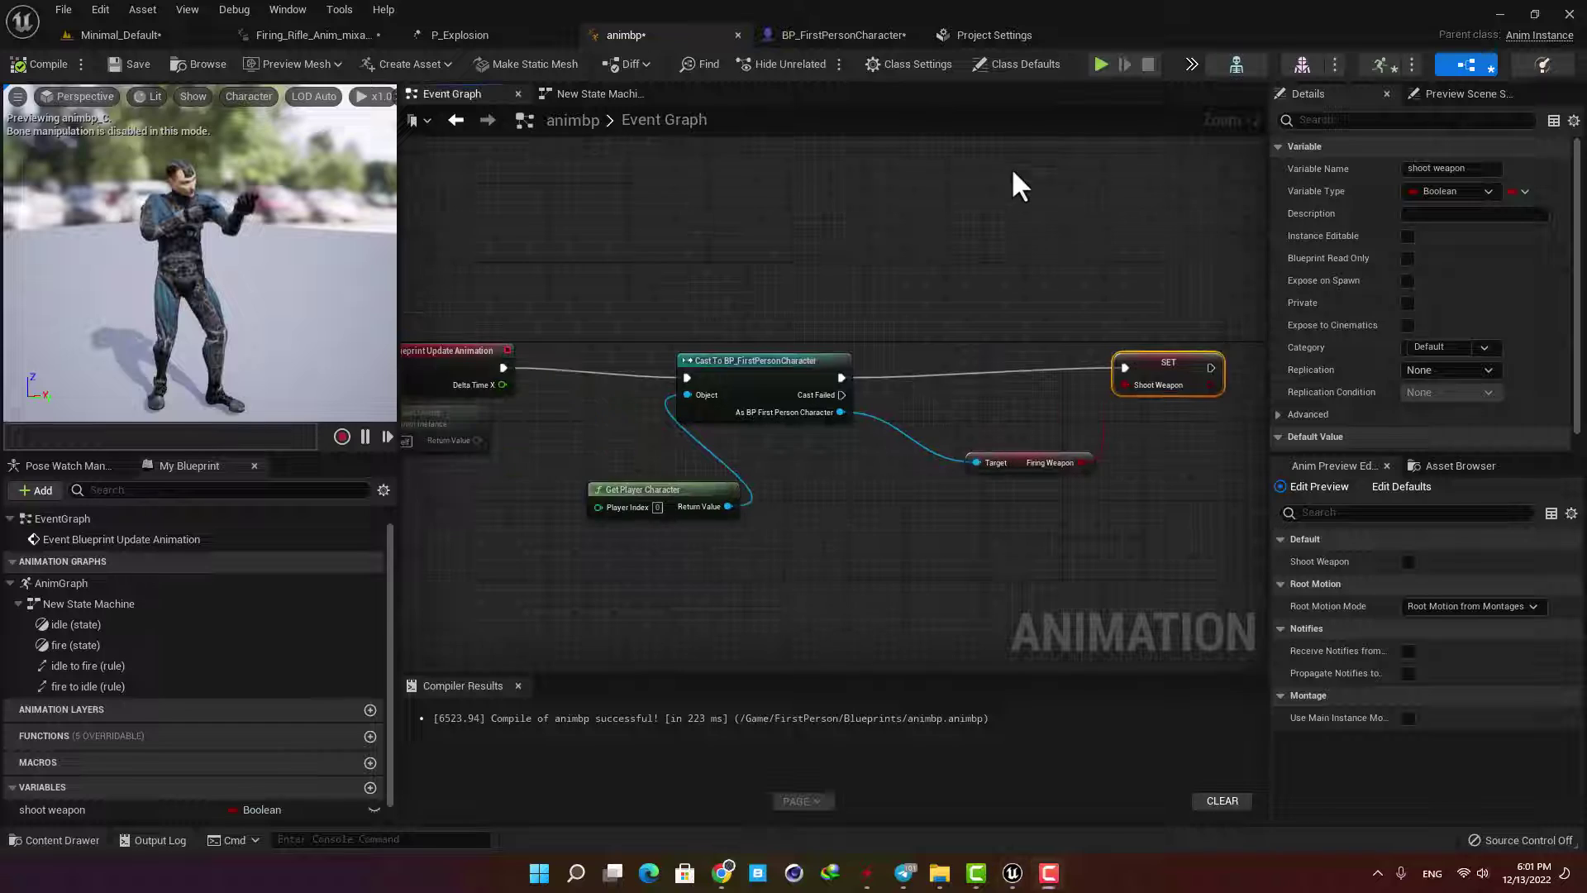
click(1097, 66)
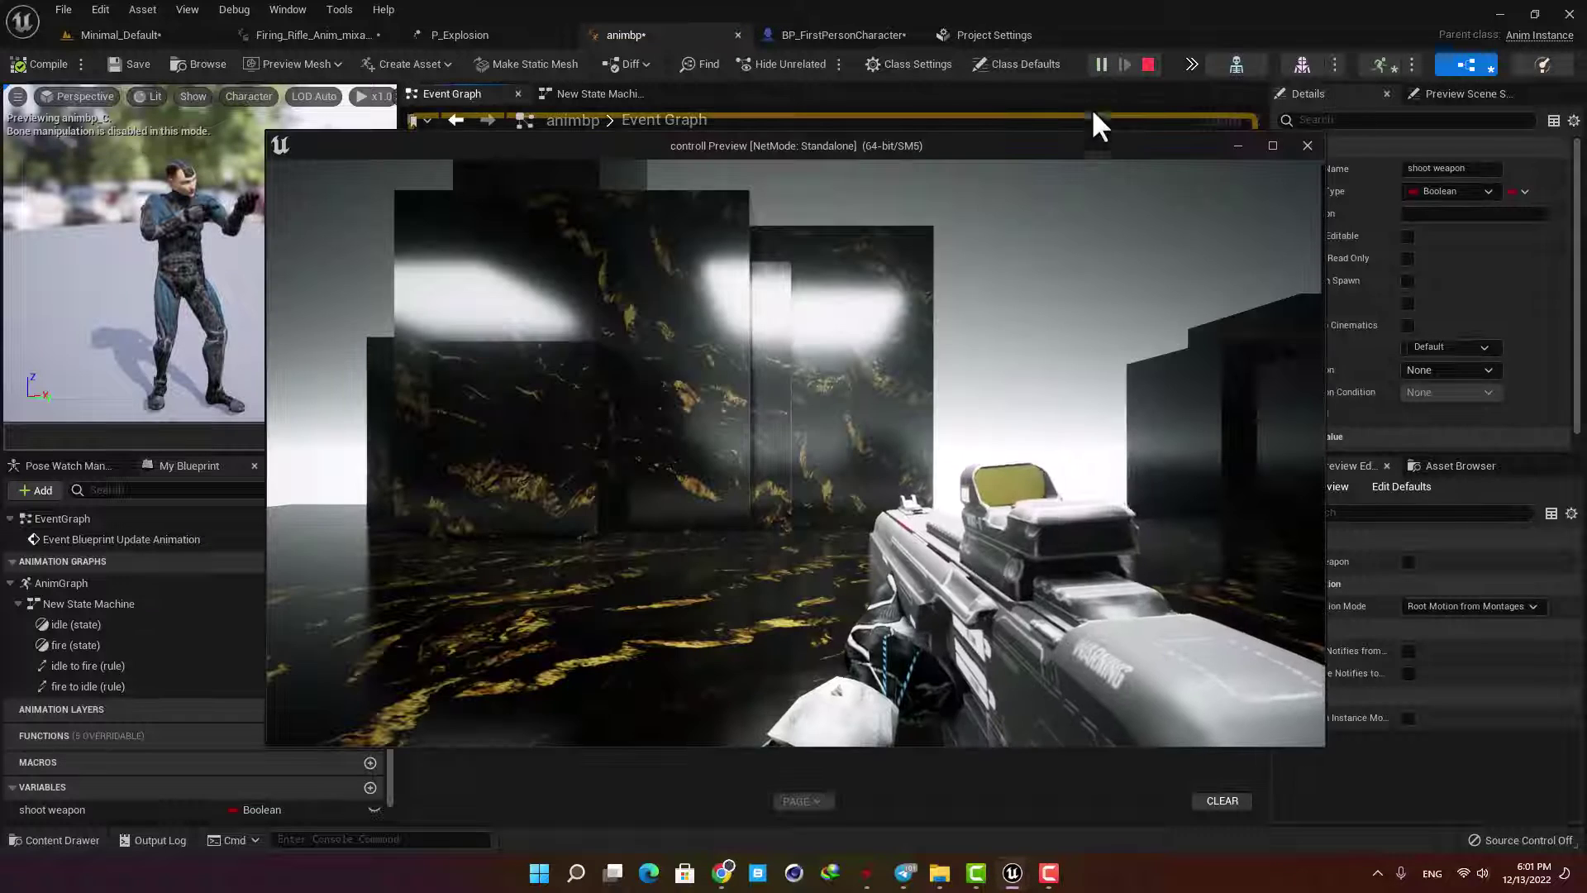
click(926, 323)
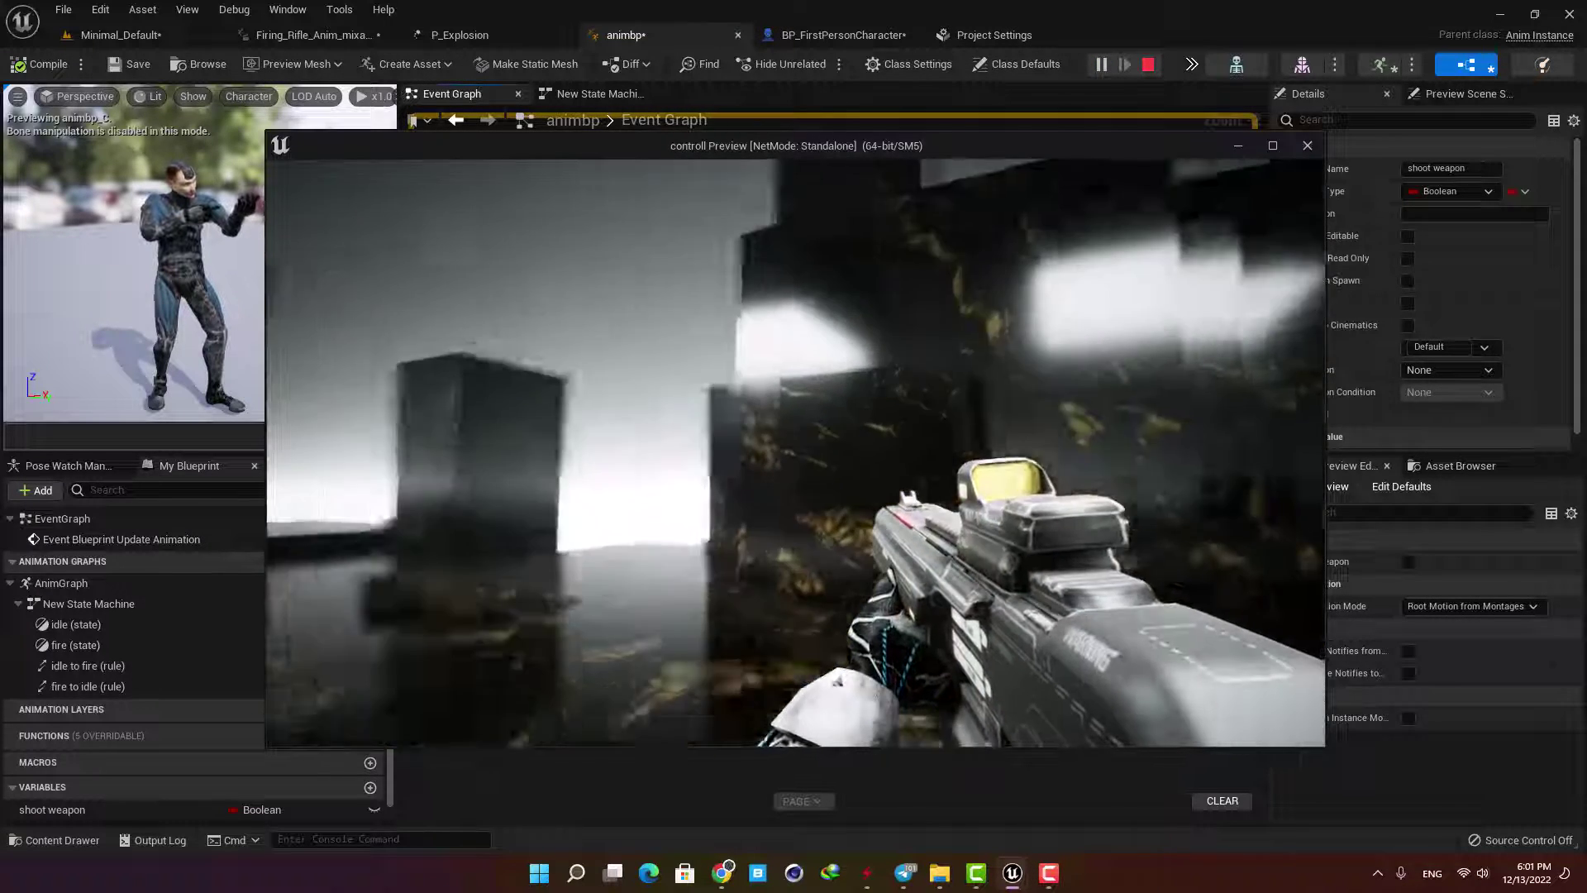
click(795, 453)
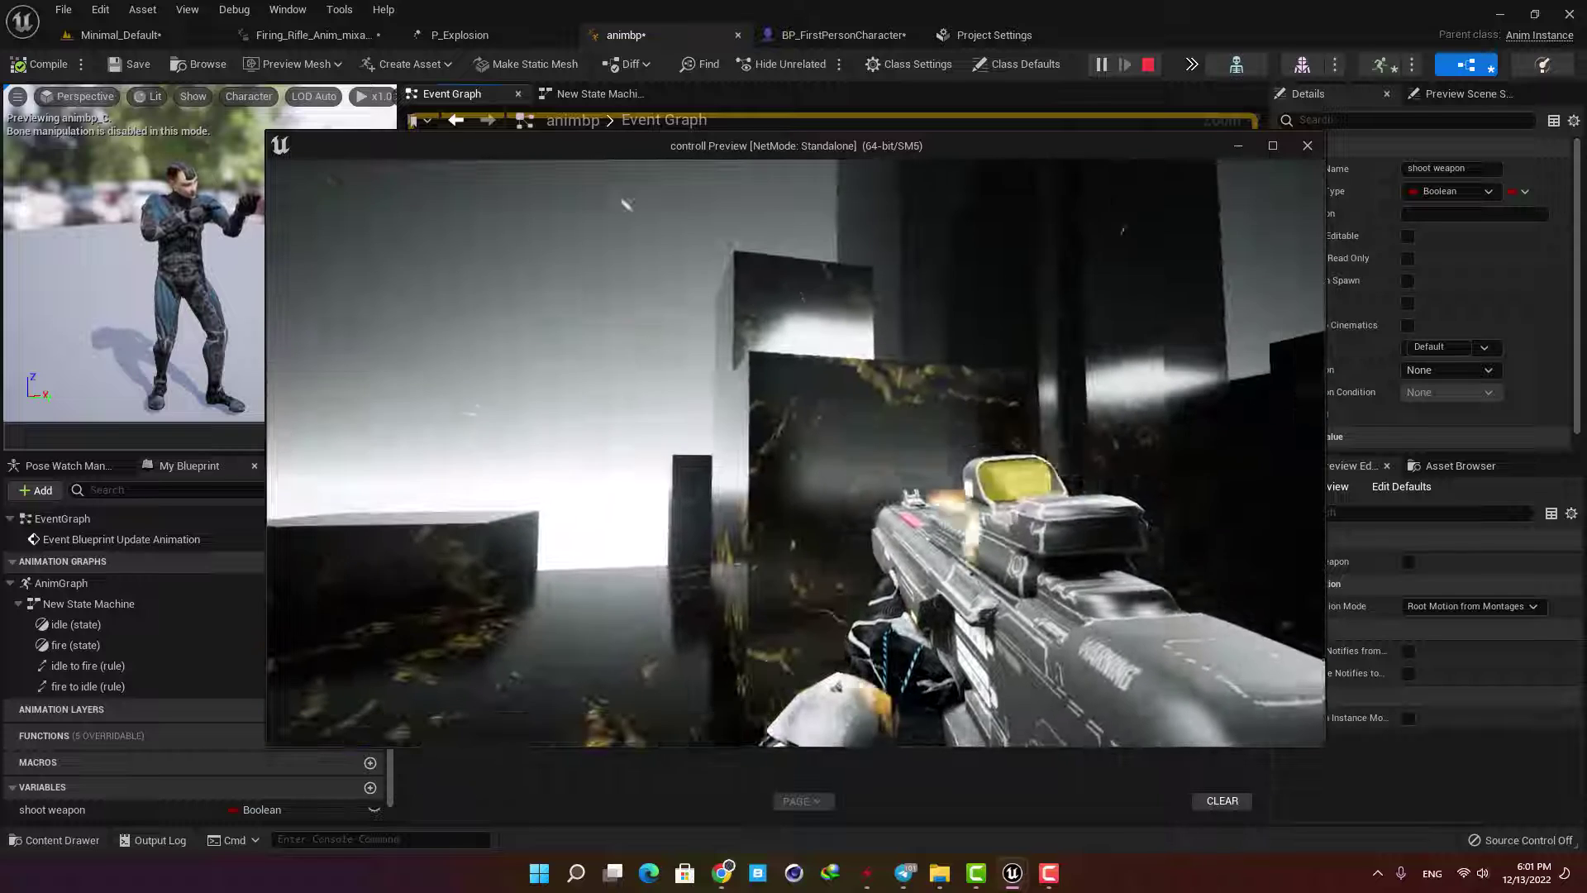
click(796, 453)
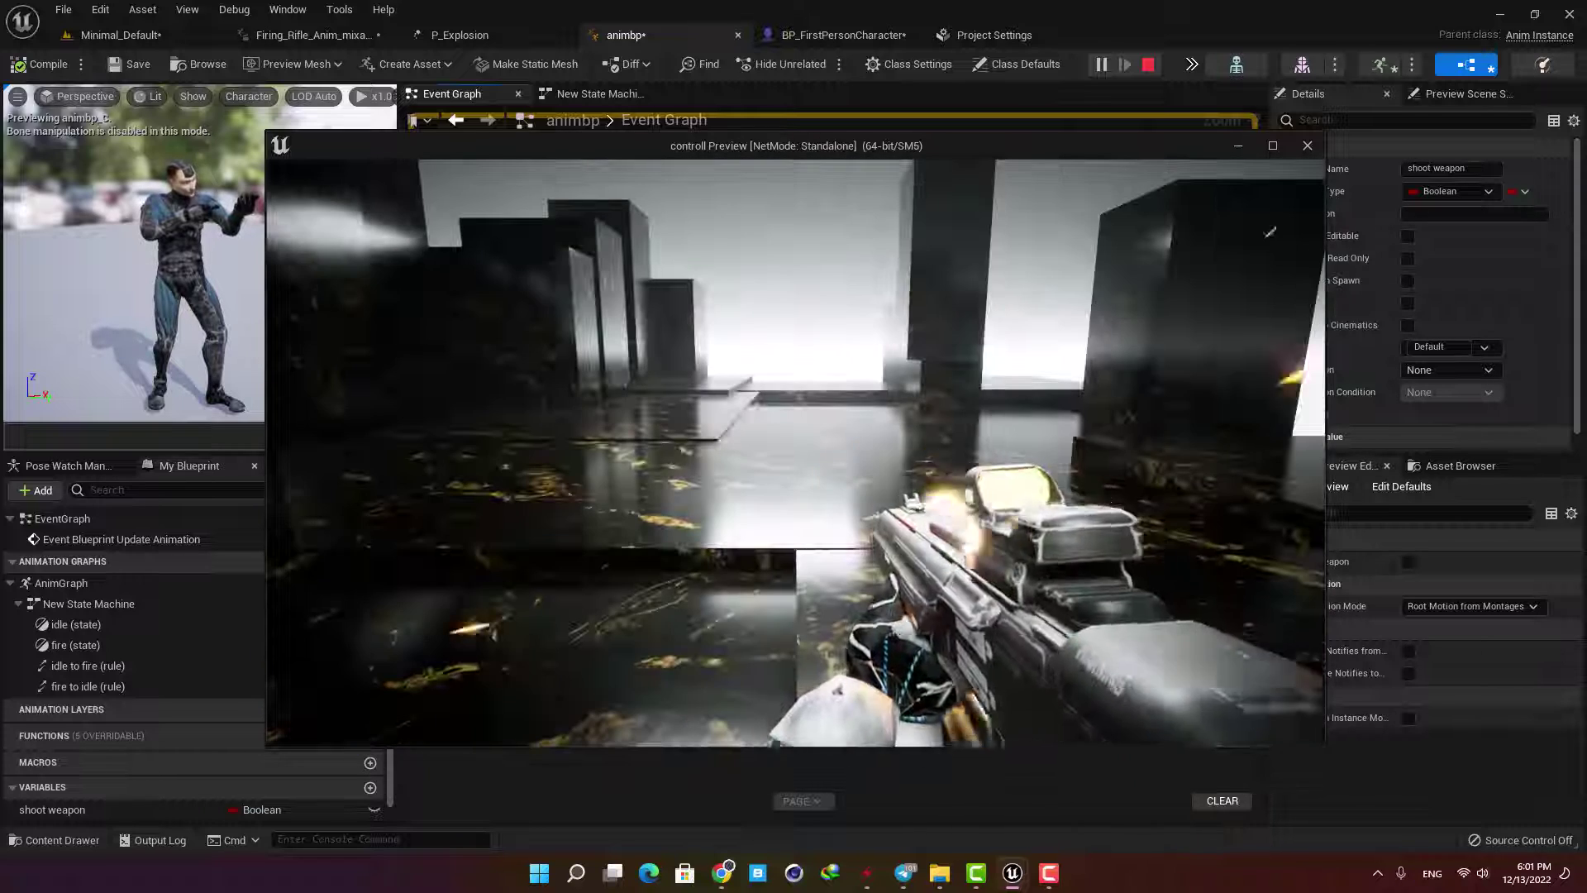
click(795, 453)
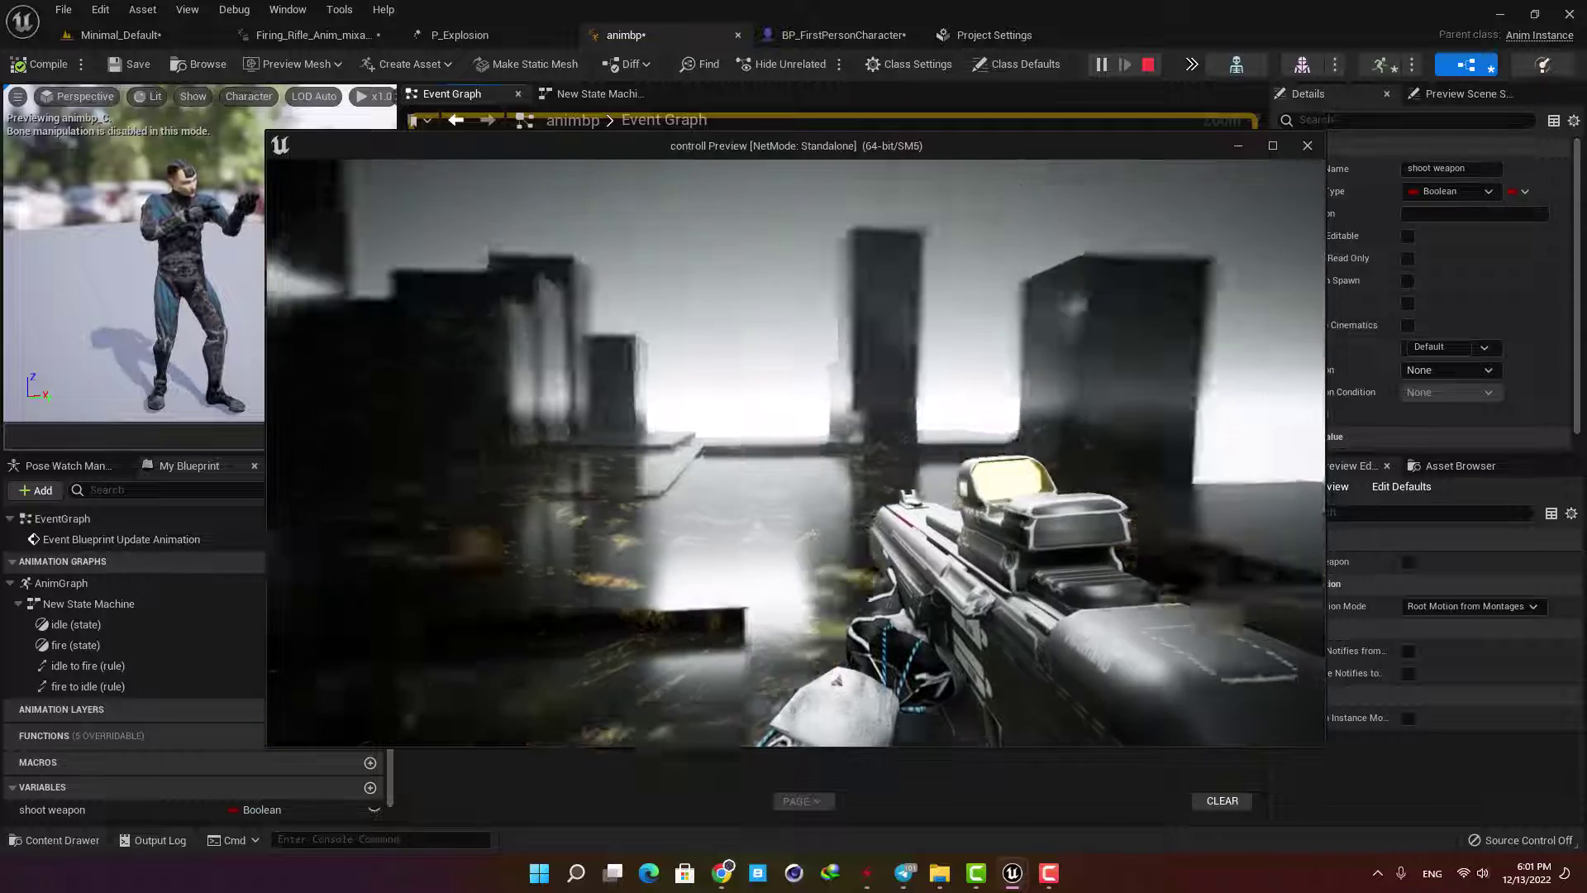
click(795, 453)
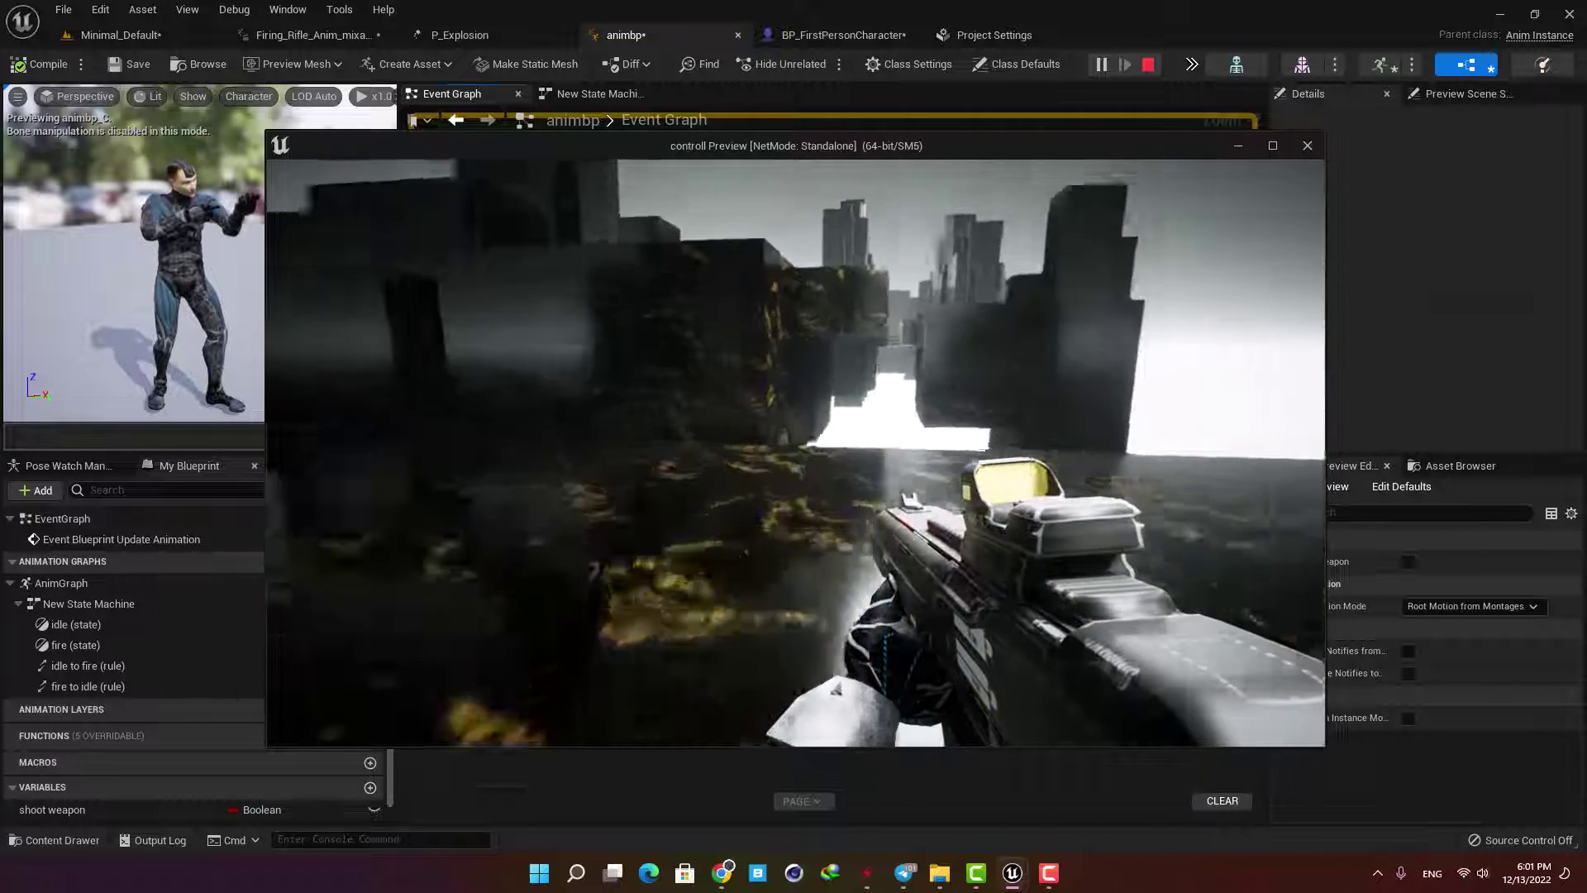
click(795, 453)
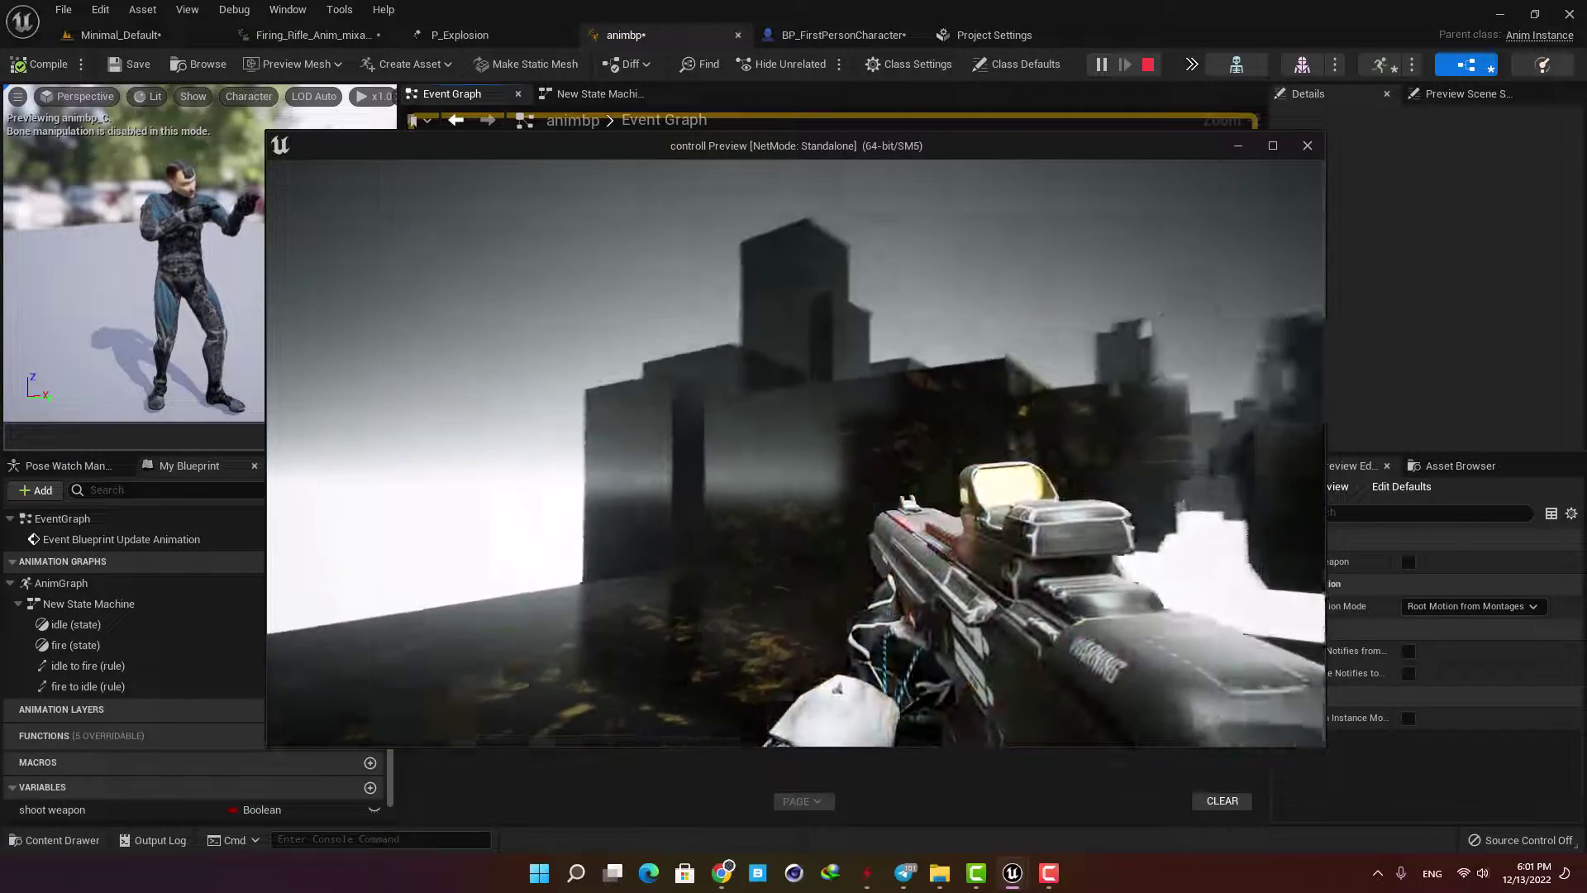
click(796, 453)
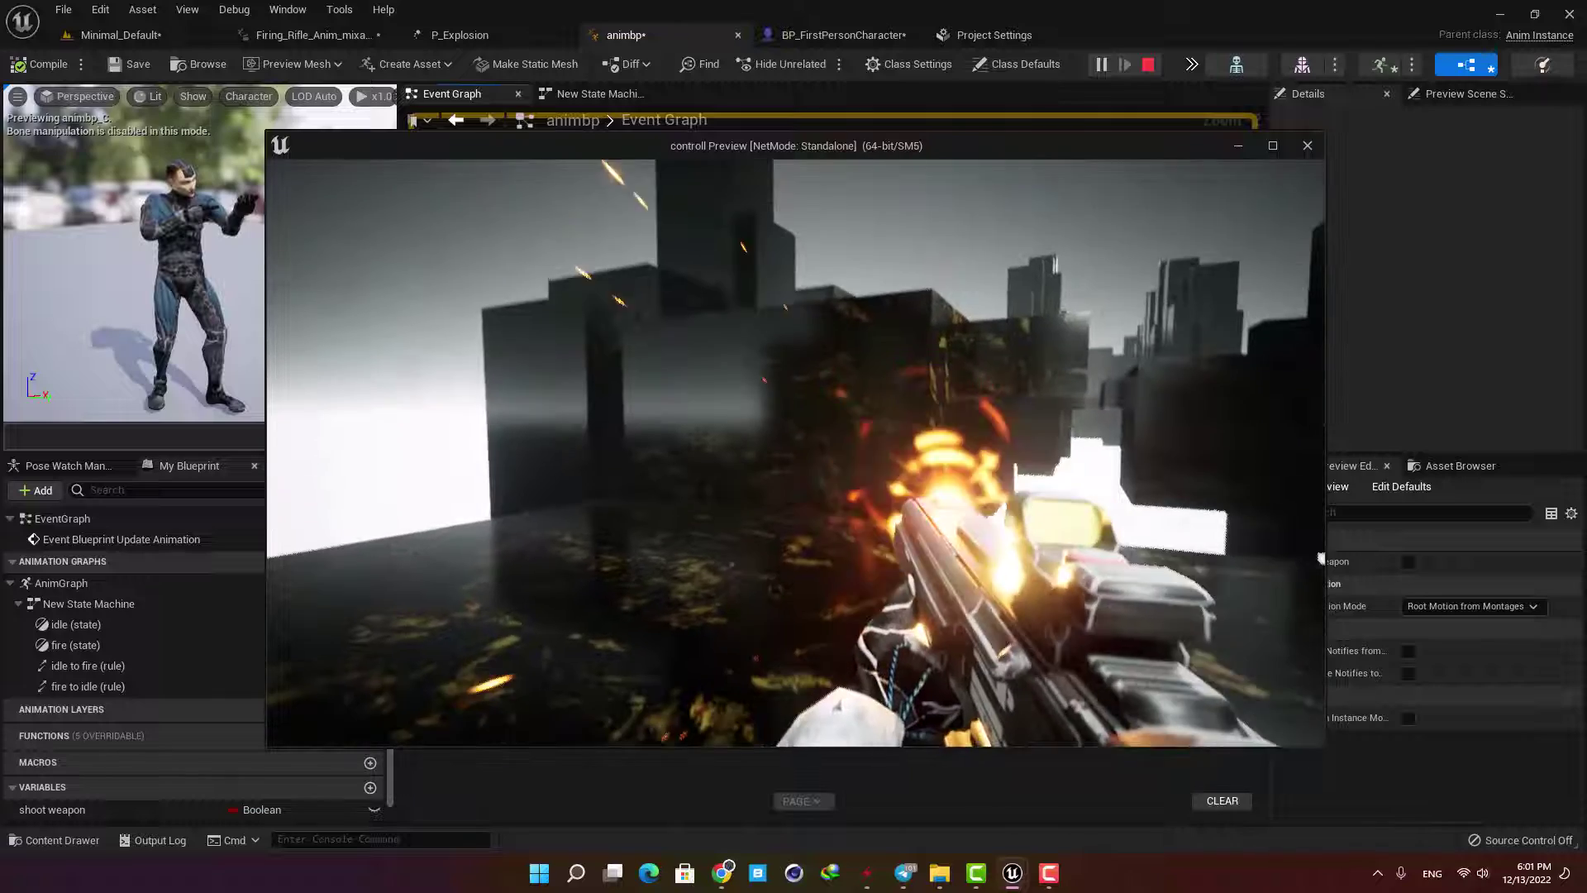
key(Escape)
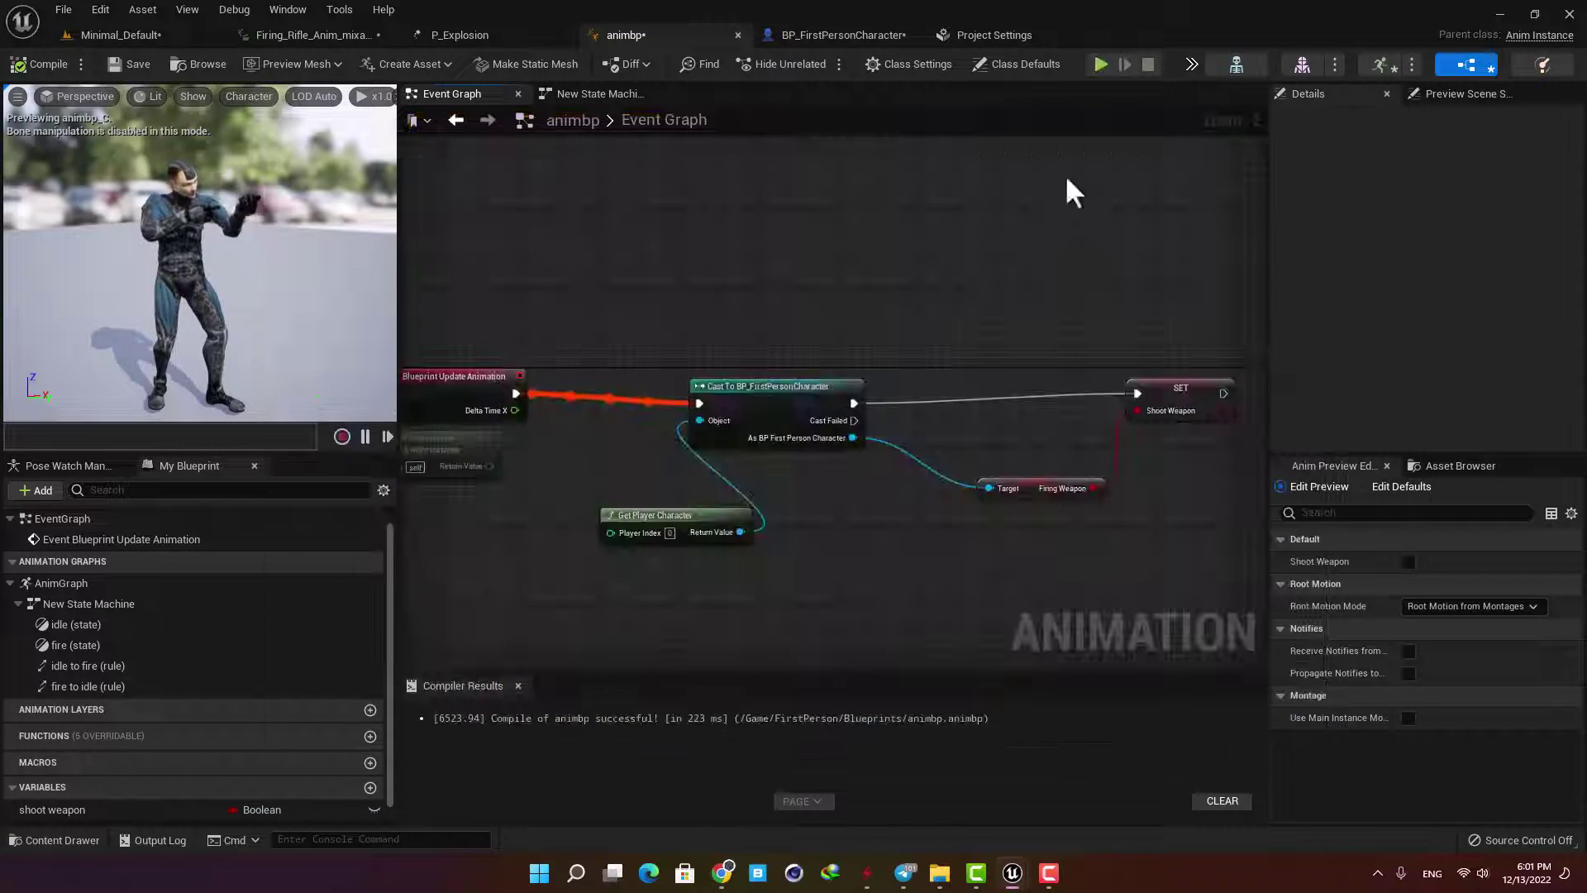
Return to the Minimal_Default level viewport showing the rifle character.
click(146, 35)
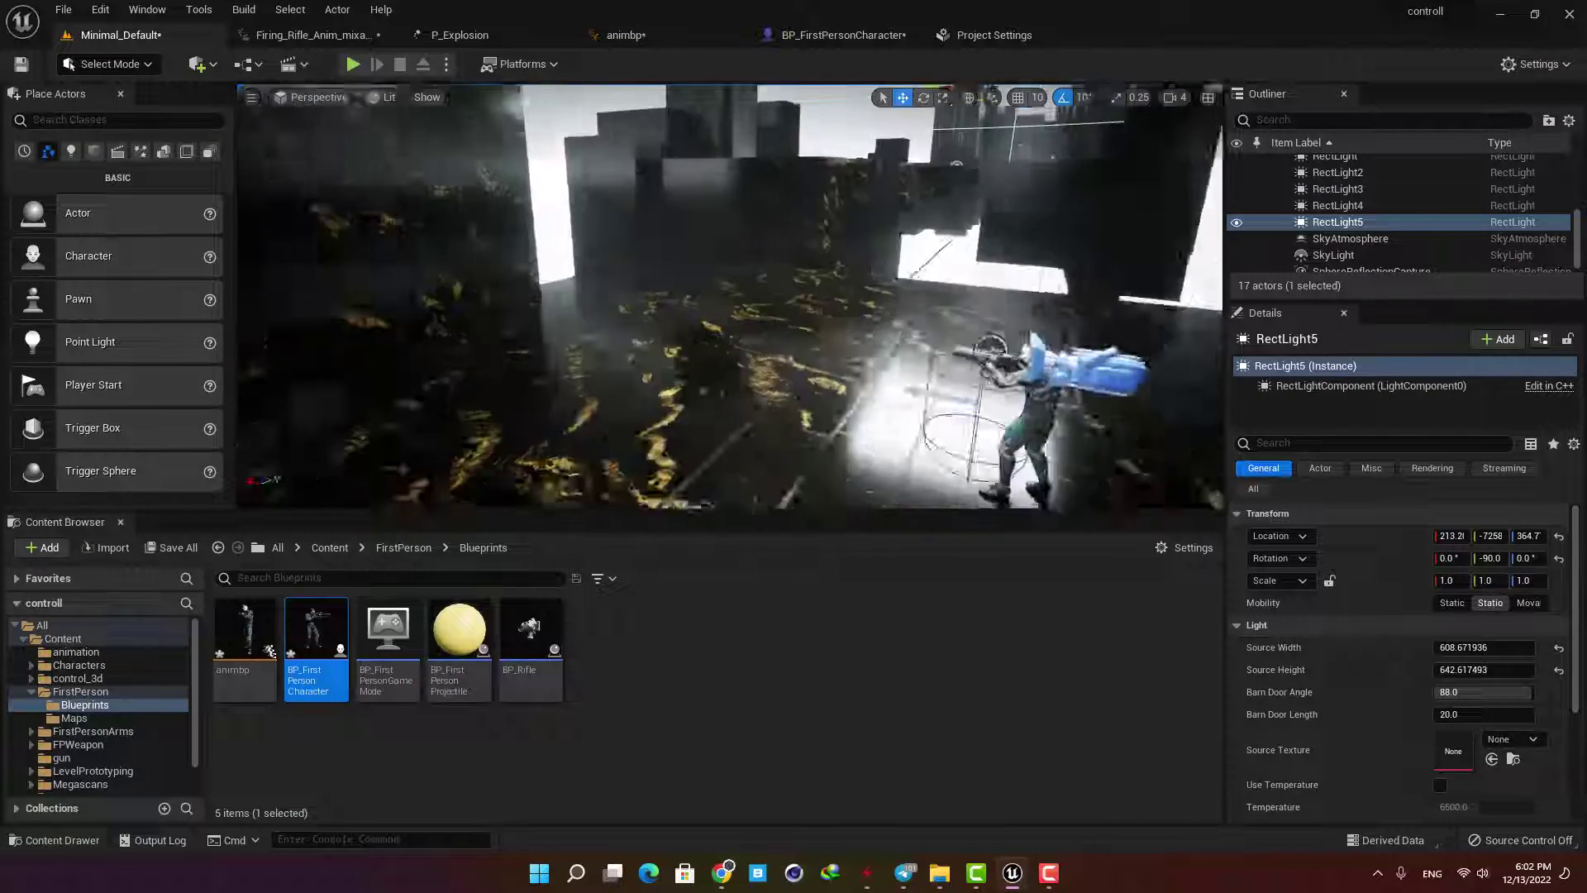